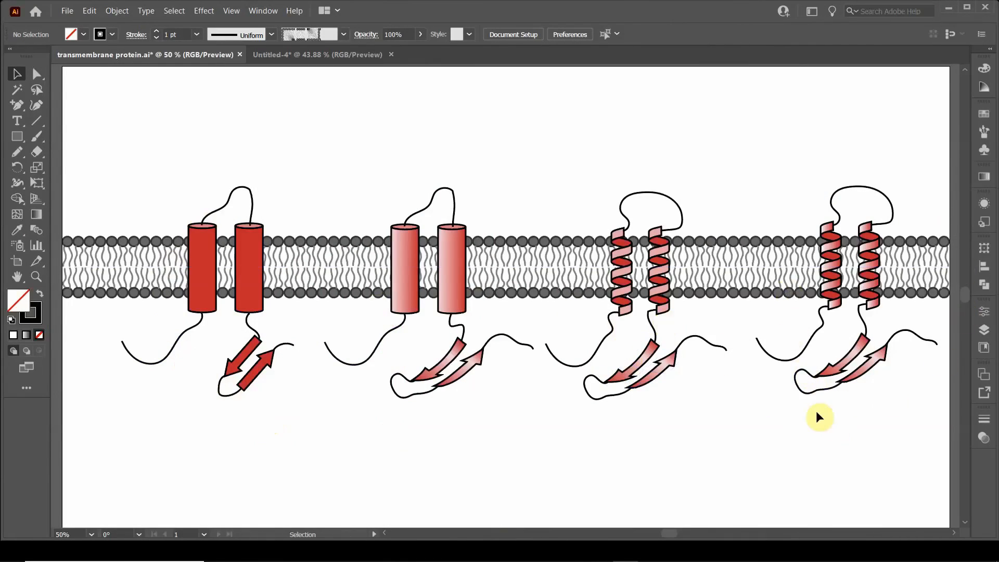
# Step: In the Untitled-4 document, draw a straight horizontal line across the full width of the artboard
pyautogui.click(346, 52)
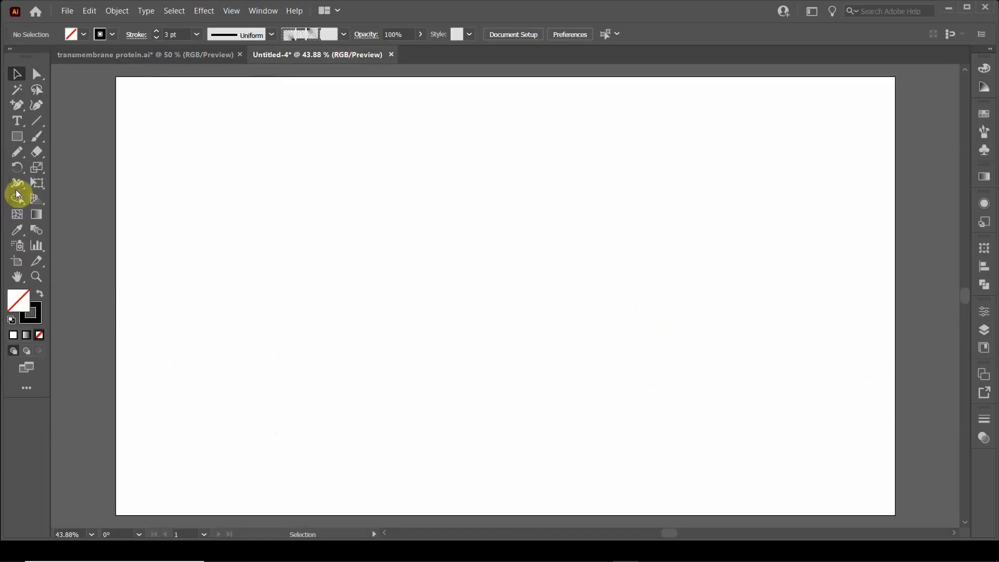
pyautogui.click(39, 124)
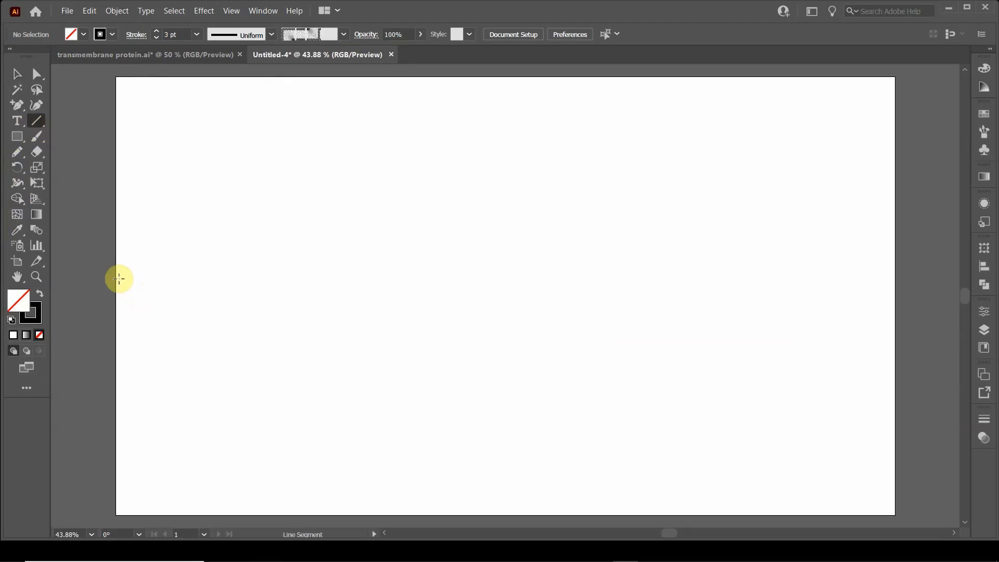
pyautogui.moveTo(116, 277); pyautogui.dragTo(895, 276)
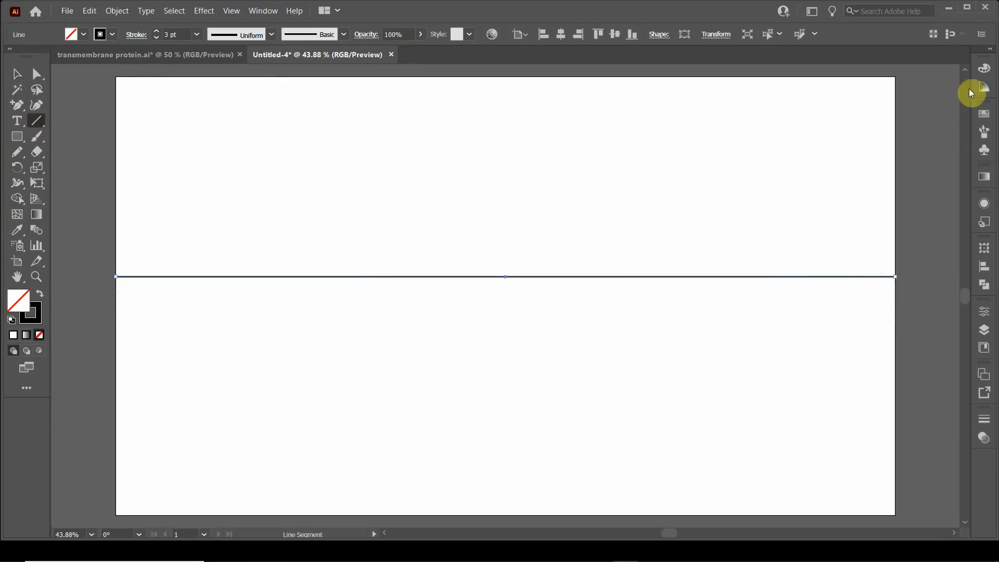
# Step: Apply Pattern Brush 1 to the horizontal line and set its stroke weight to 3 pt
pyautogui.click(984, 132)
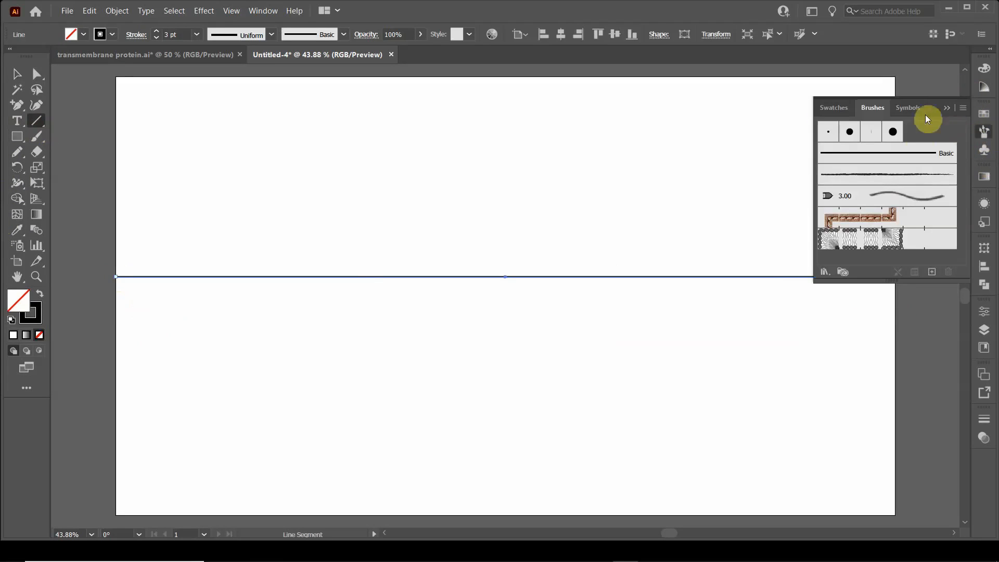
pyautogui.click(877, 246)
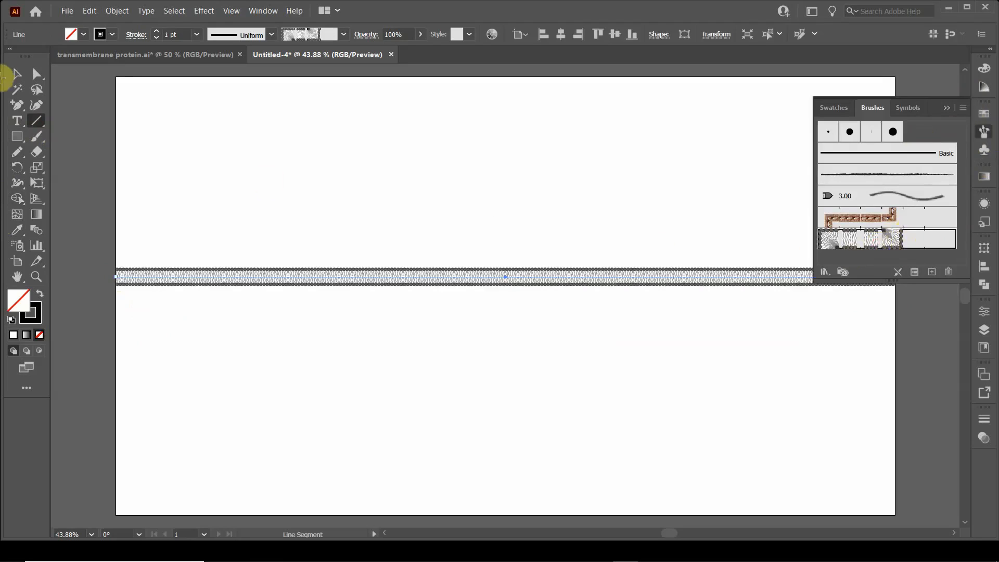
pyautogui.click(156, 30)
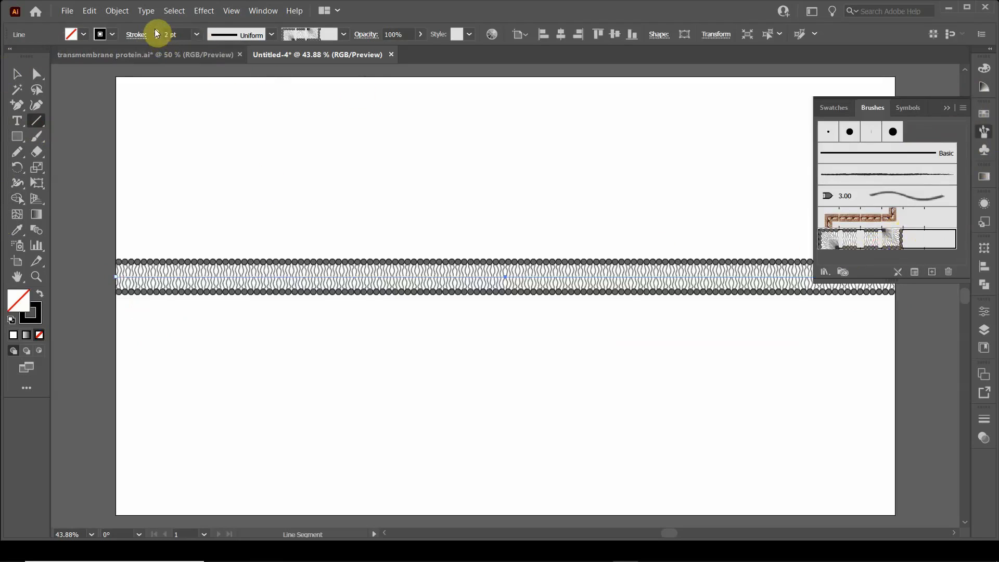
pyautogui.click(156, 30)
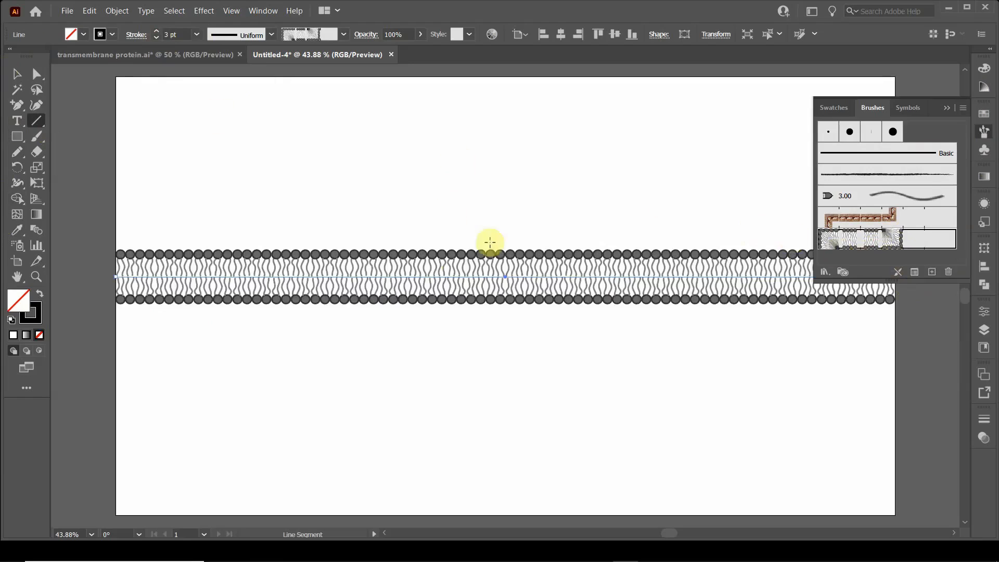
pyautogui.click(16, 73)
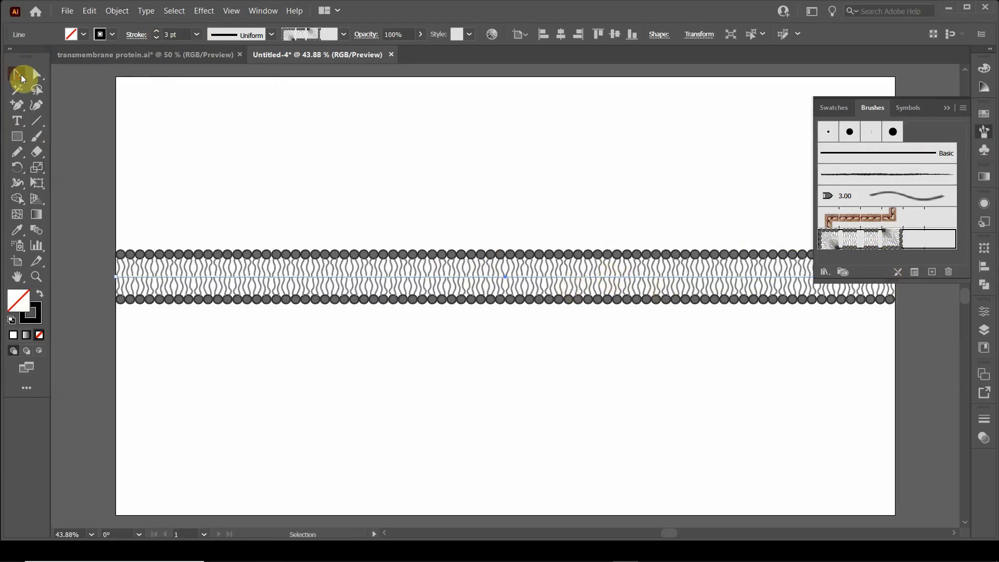
pyautogui.click(945, 110)
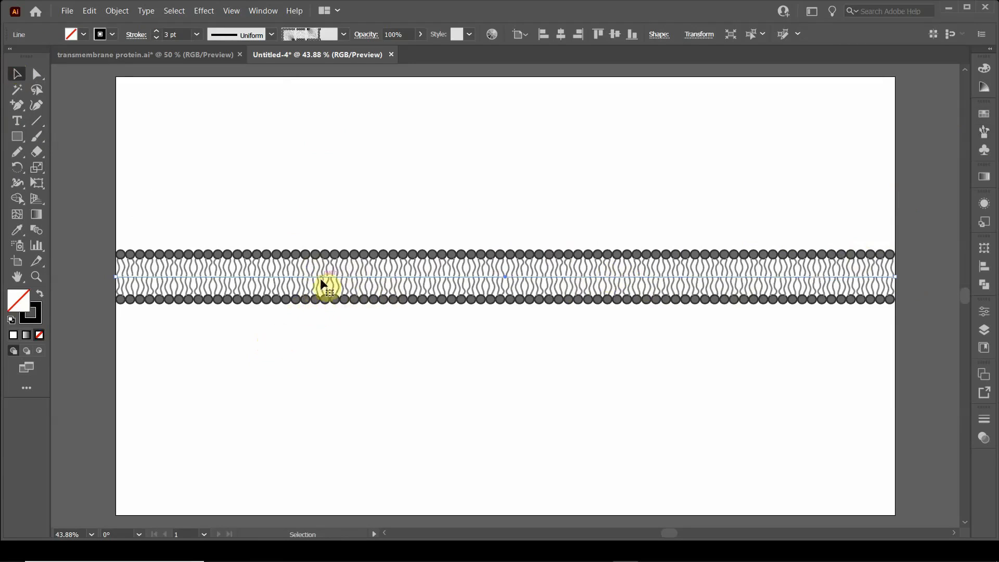
pyautogui.hotkey('ctrl', '1')
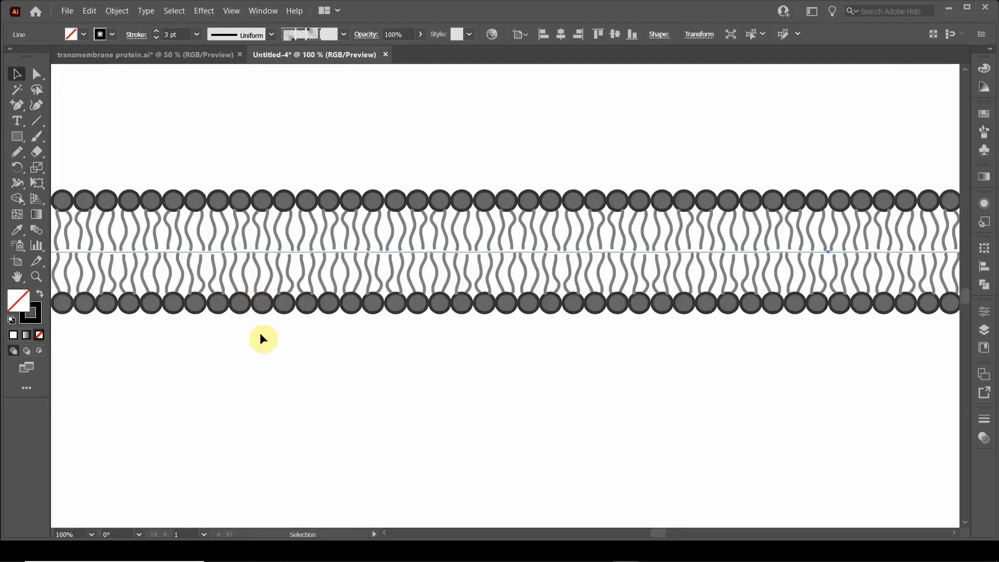
pyautogui.moveTo(262, 340); pyautogui.dragTo(368, 364)
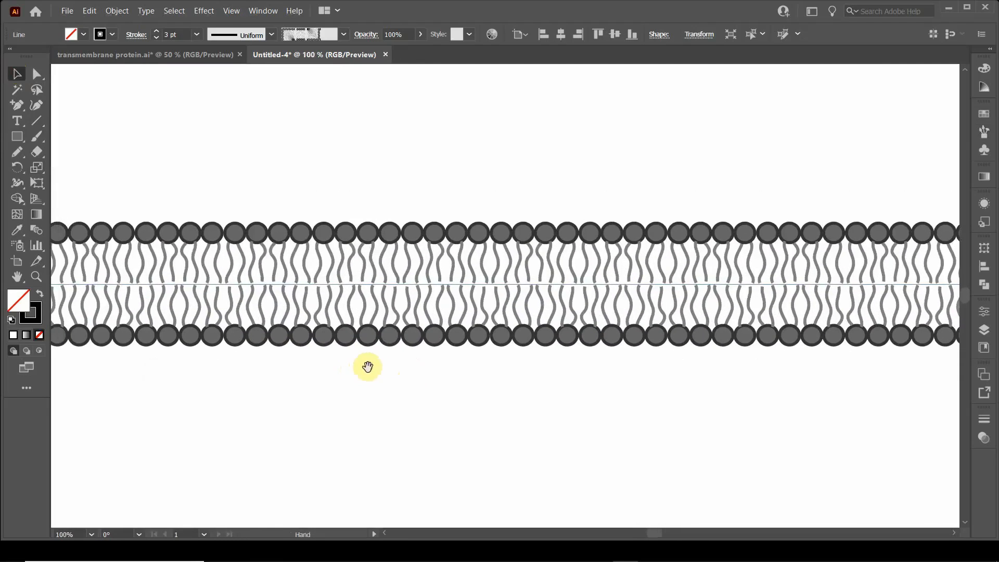
pyautogui.click(17, 136)
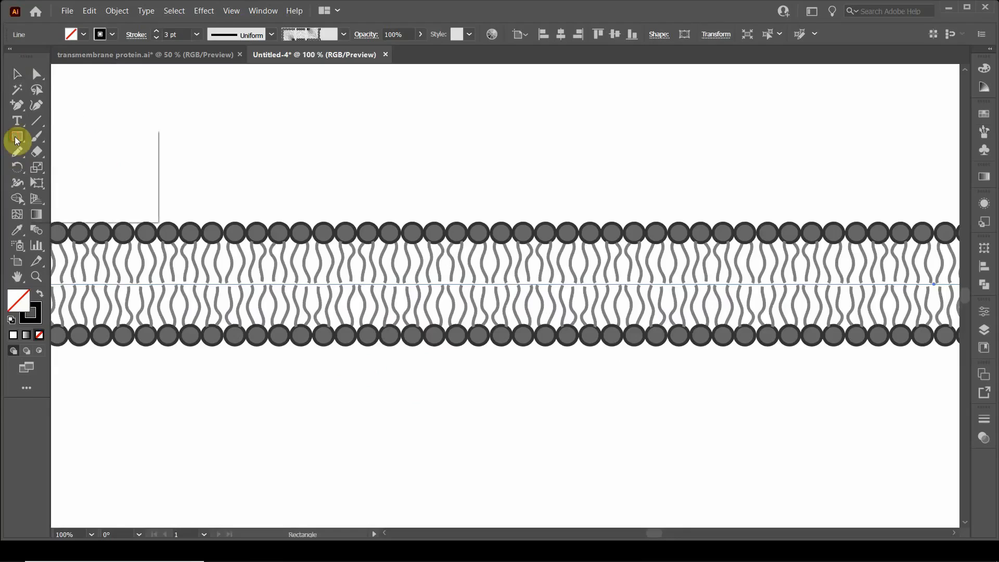
pyautogui.click(54, 165)
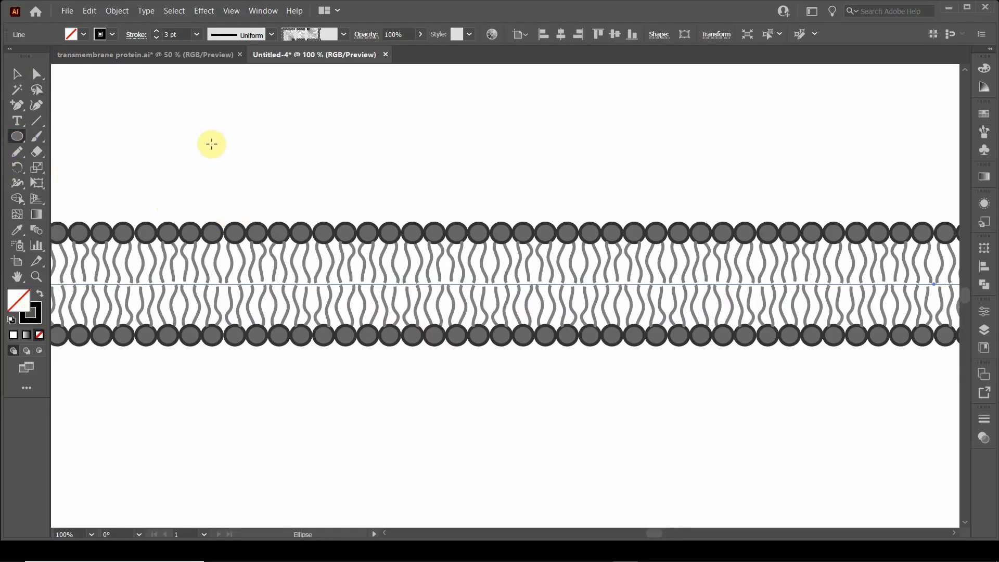
pyautogui.moveTo(207, 138); pyautogui.dragTo(302, 161)
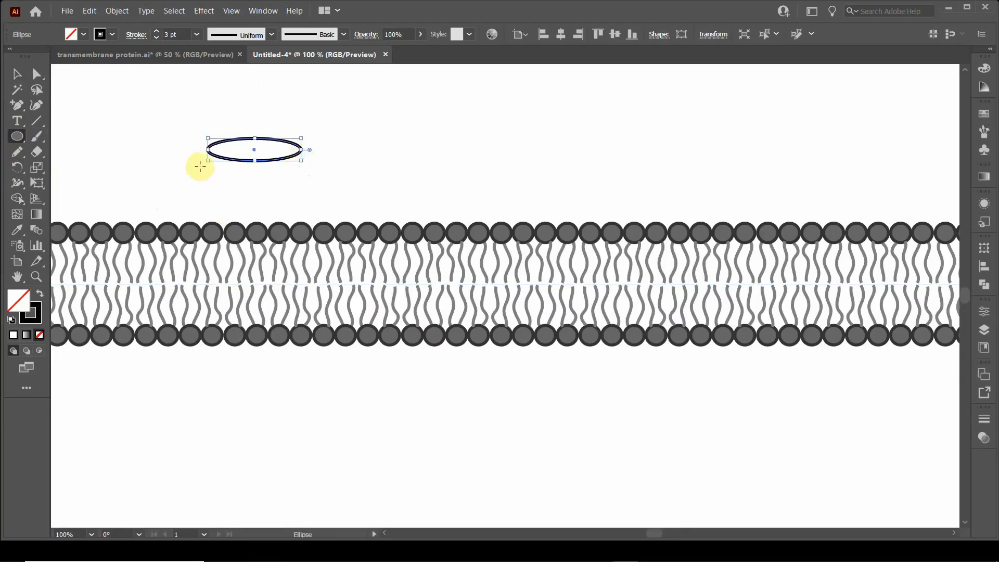
pyautogui.scroll(-1, 233, 169)
pyautogui.scroll(-3, 233, 169)
pyautogui.scroll(2, 234, 165)
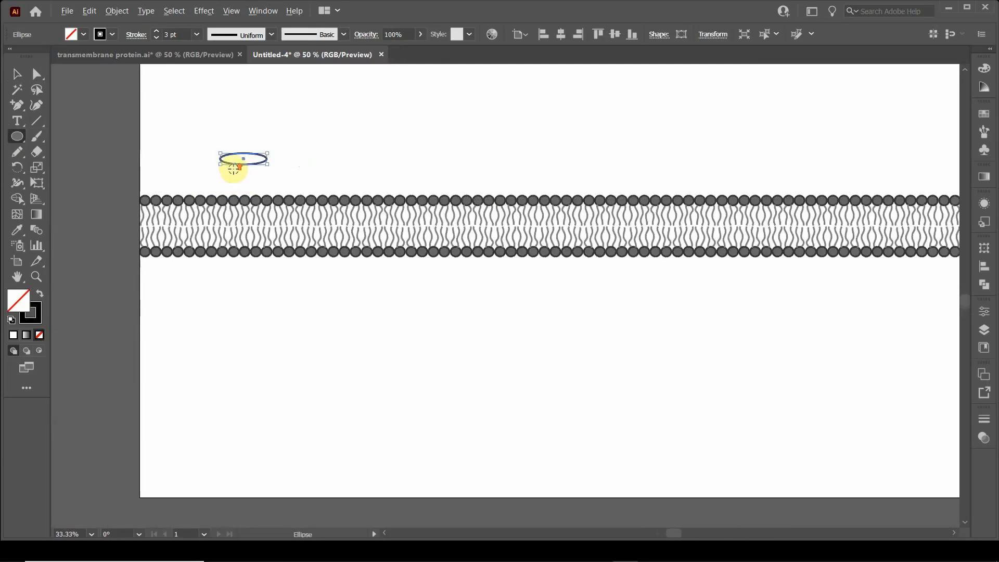
pyautogui.press('Delete')
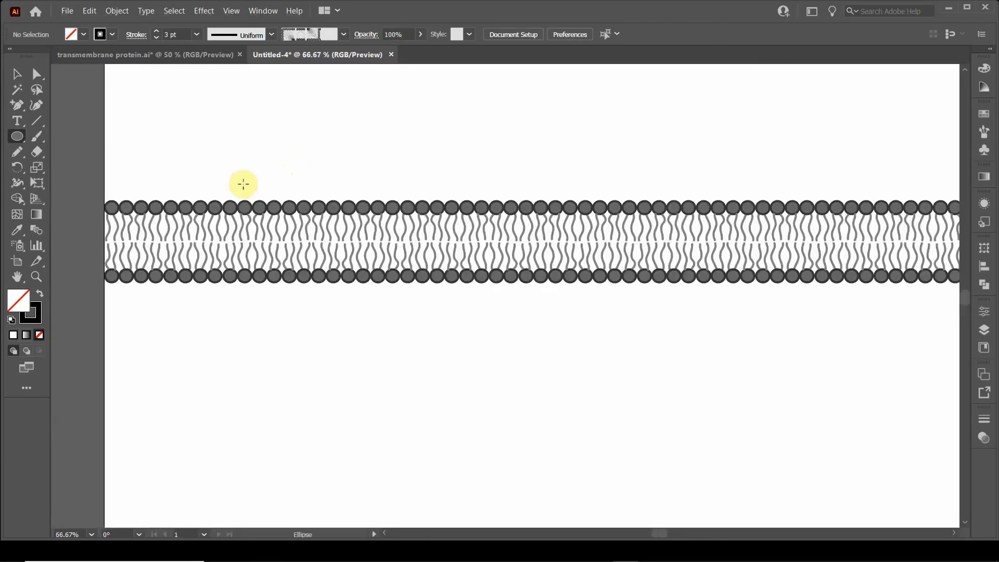
# Step: Check which toolbar set, Advanced or Basic, is enabled
pyautogui.scroll(1, 239, 205)
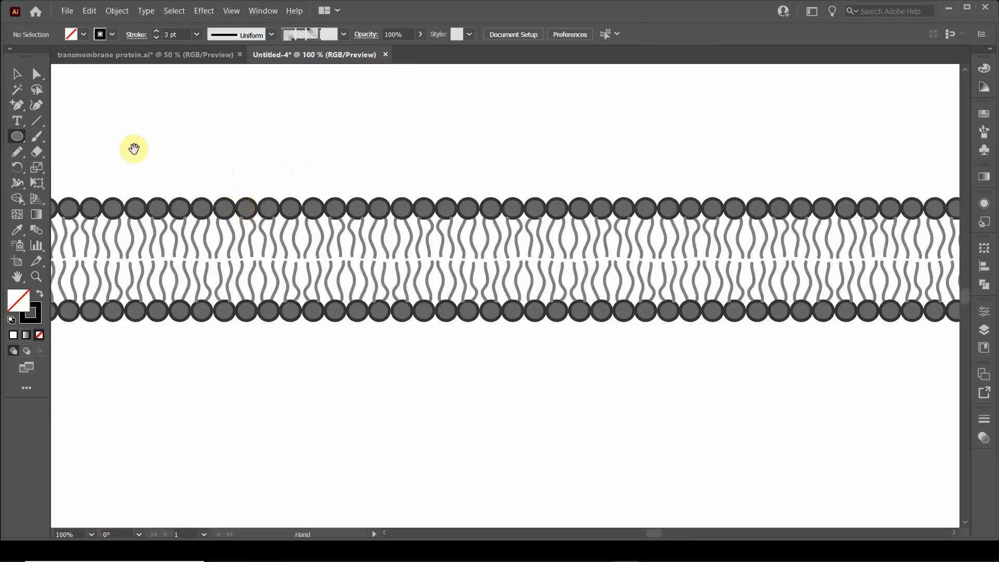
pyautogui.moveTo(135, 150); pyautogui.dragTo(215, 162)
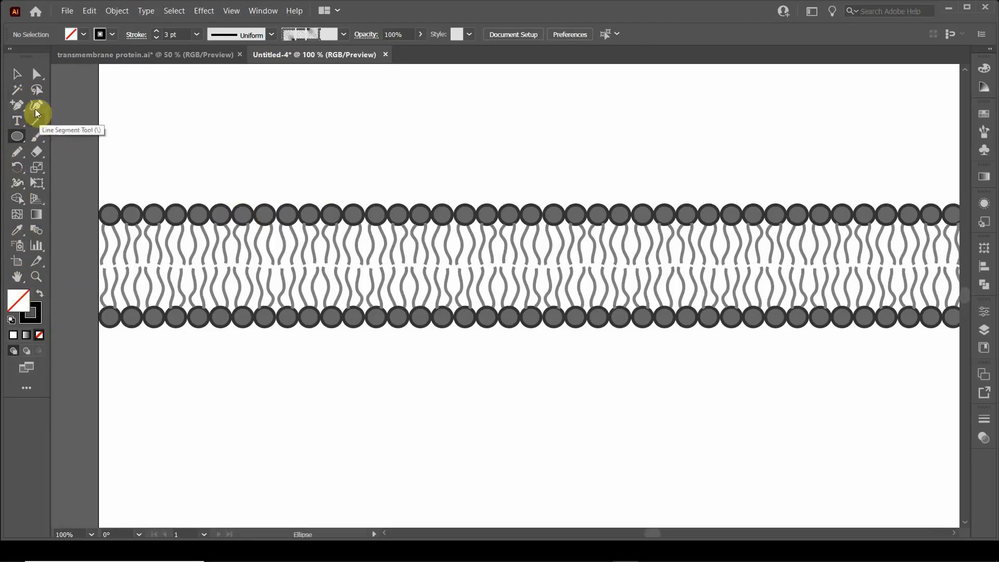
pyautogui.click(232, 11)
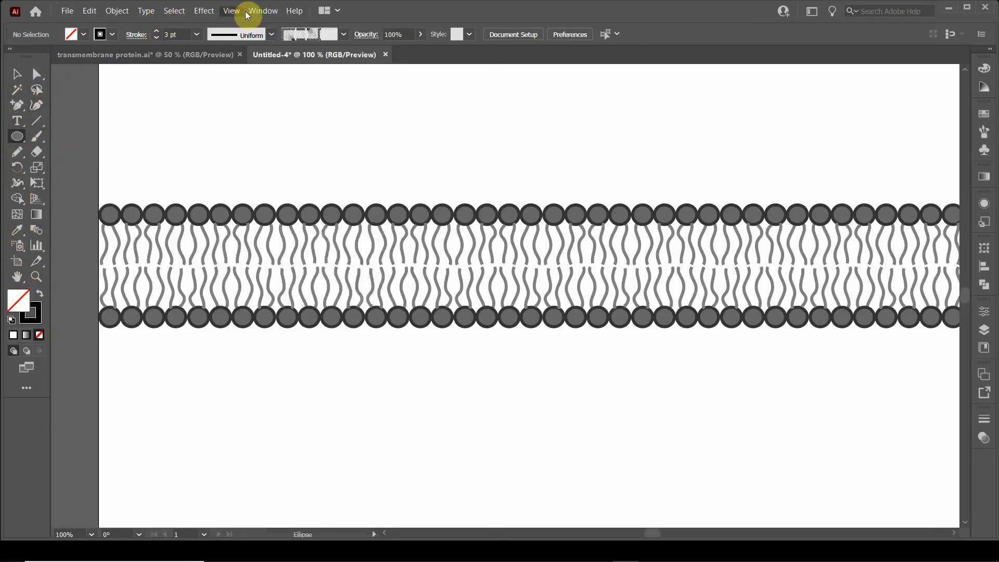
pyautogui.click(248, 11)
pyautogui.moveTo(304, 102)
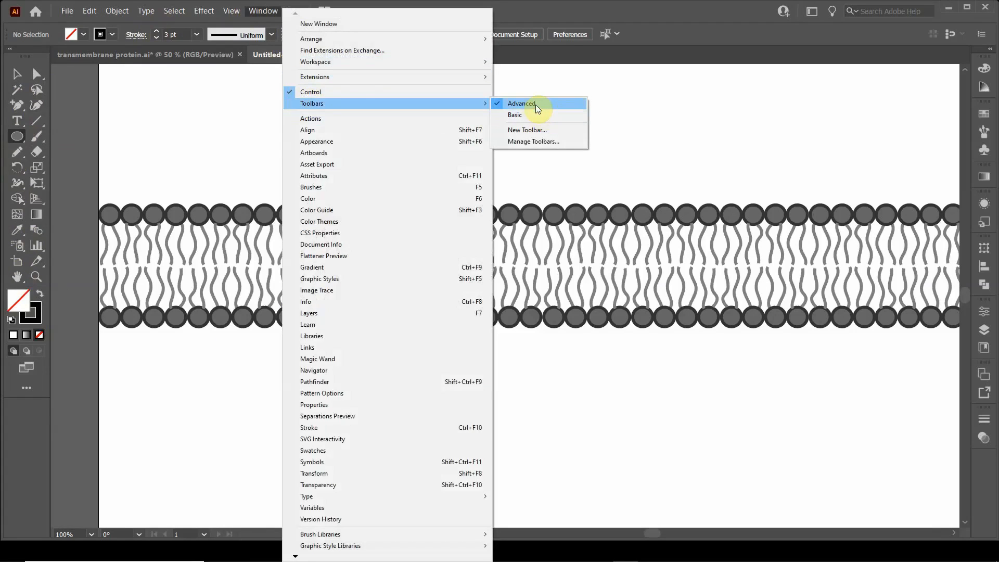
pyautogui.click(515, 10)
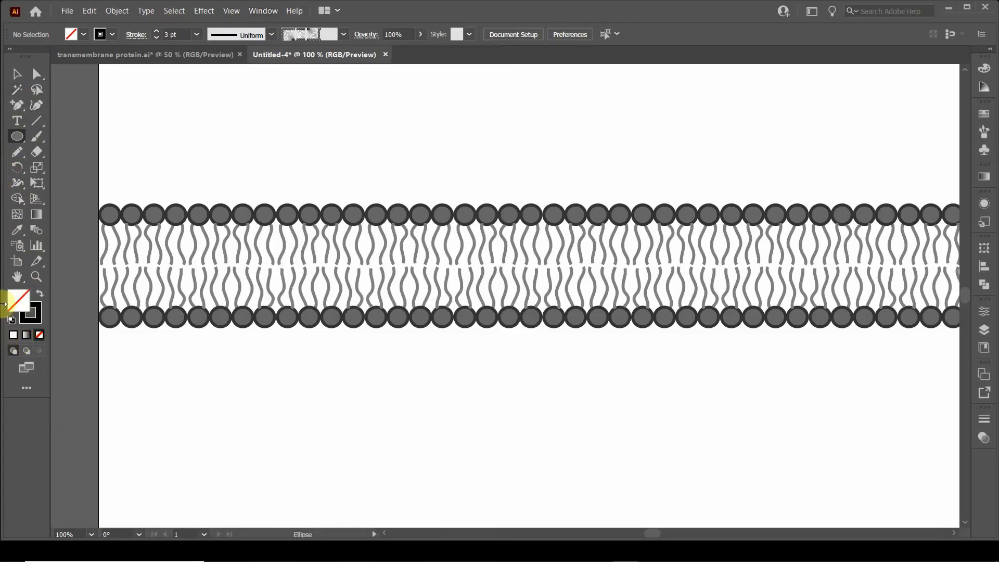
# Step: Draw a flat, wide ellipse just above the membrane near its left end
pyautogui.click(21, 142)
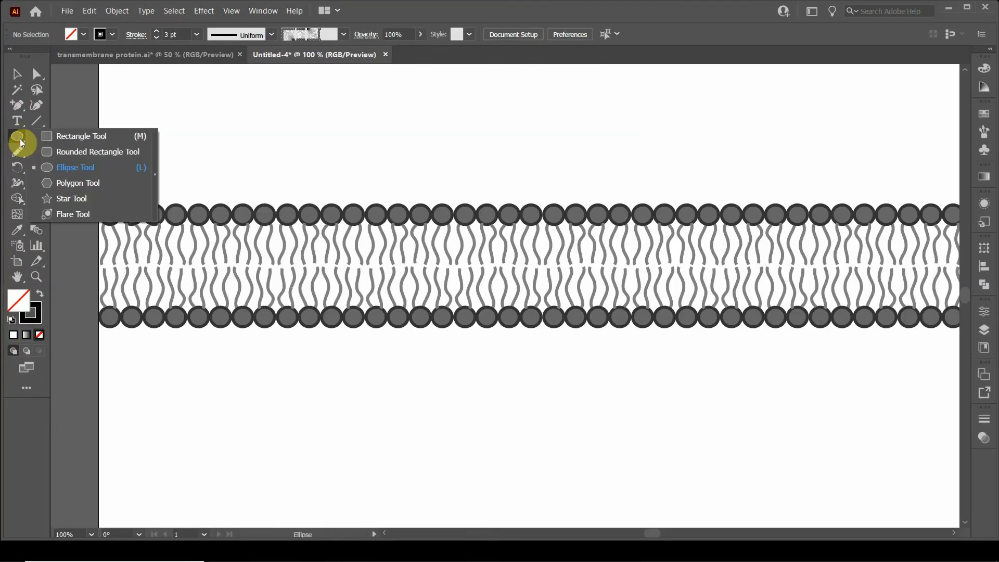
pyautogui.click(65, 167)
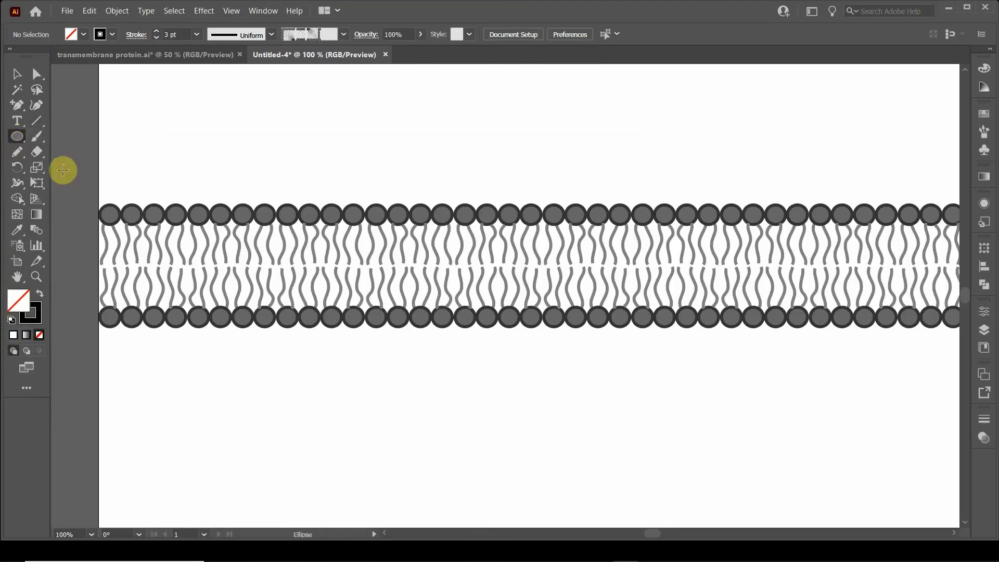
pyautogui.moveTo(220, 145); pyautogui.dragTo(301, 170)
pyautogui.click(17, 73)
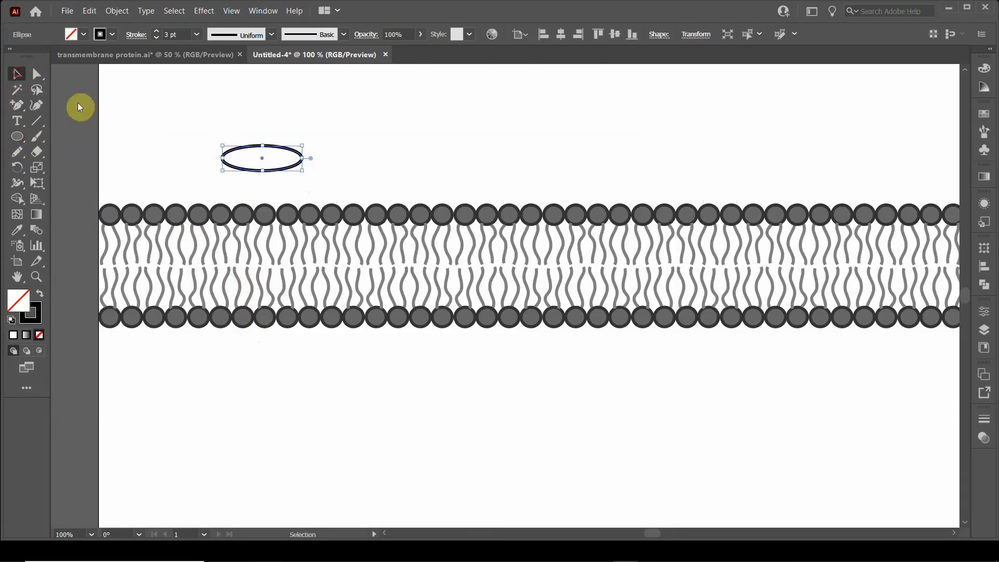
# Step: Duplicate the ellipse straight down to just below the membrane, about 218 px lower
pyautogui.click(314, 137)
pyautogui.click(283, 150)
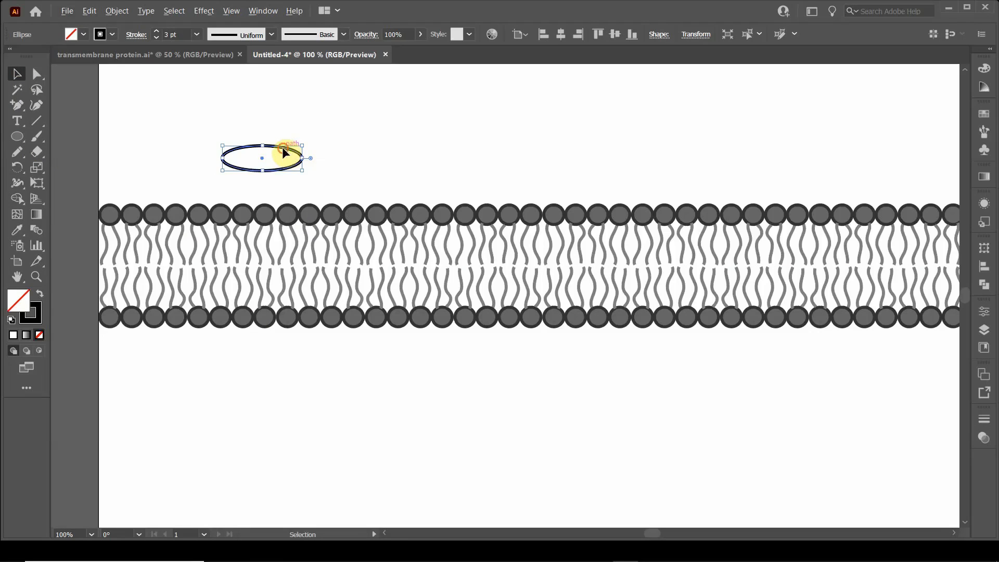
pyautogui.moveTo(283, 148); pyautogui.dragTo(284, 353)
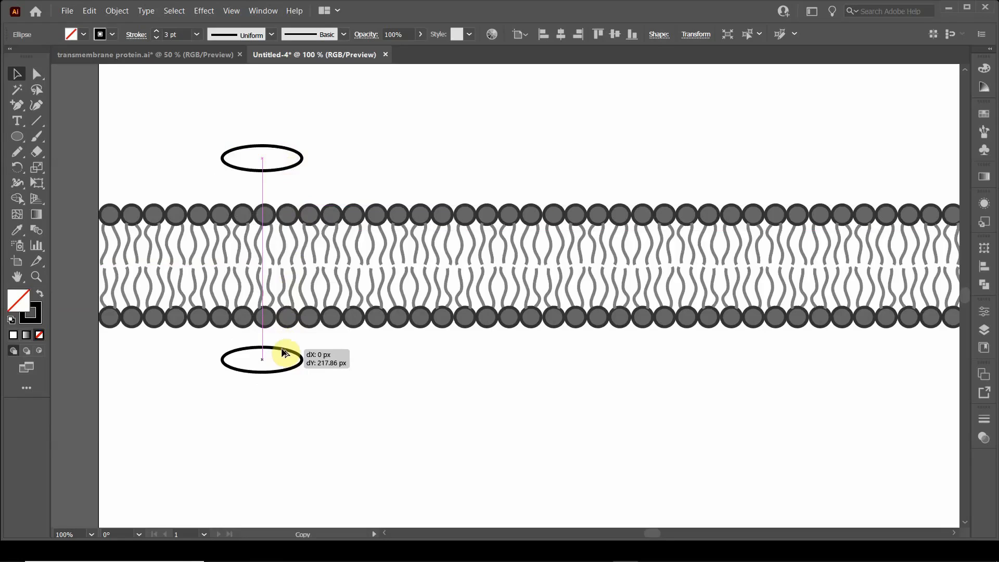
pyautogui.moveTo(284, 353); pyautogui.dragTo(284, 354)
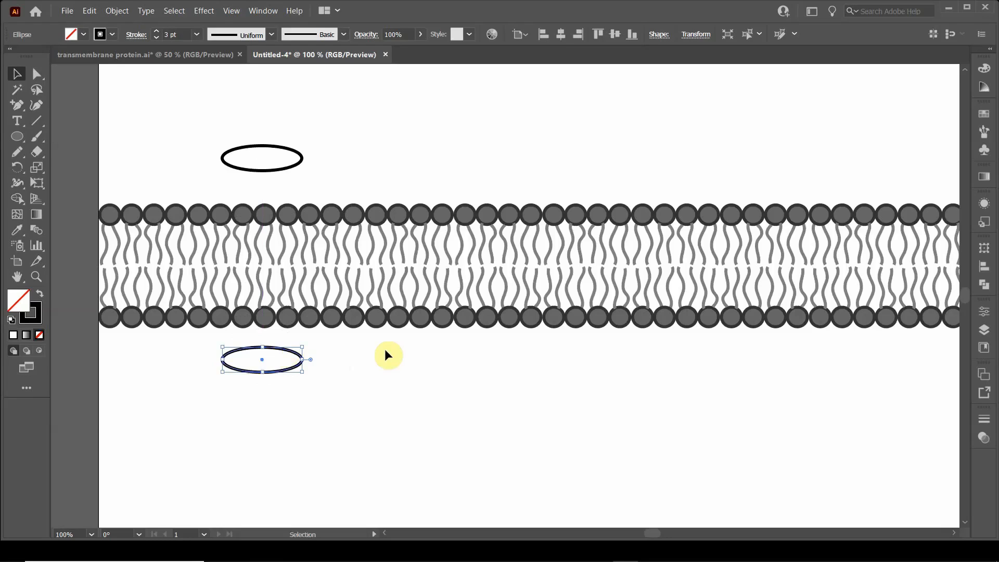
# Step: Draw a rectangle from the upper ellipse's left anchor to the lower ellipse's right anchor, forming the cylinder's sides
pyautogui.click(16, 139)
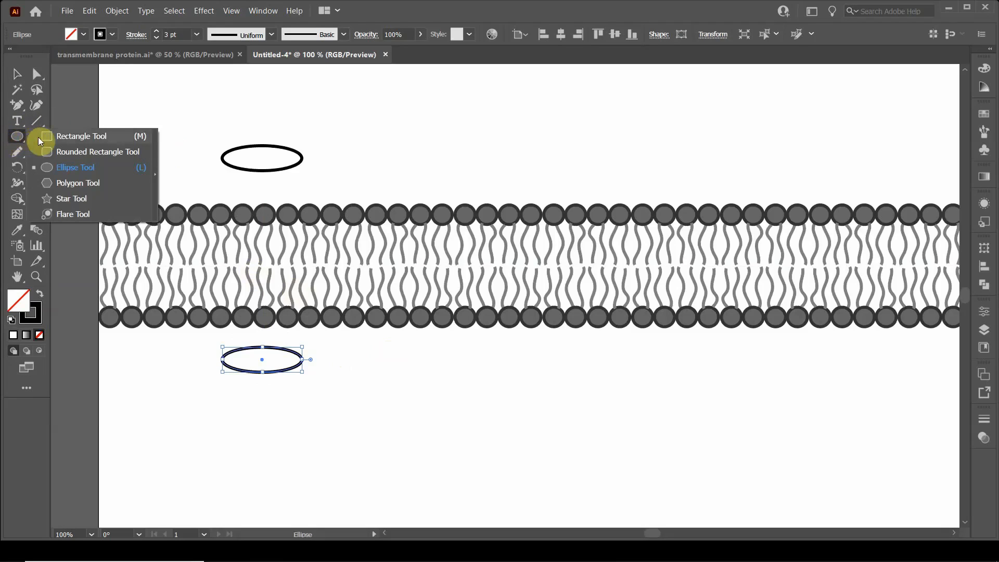
pyautogui.click(38, 137)
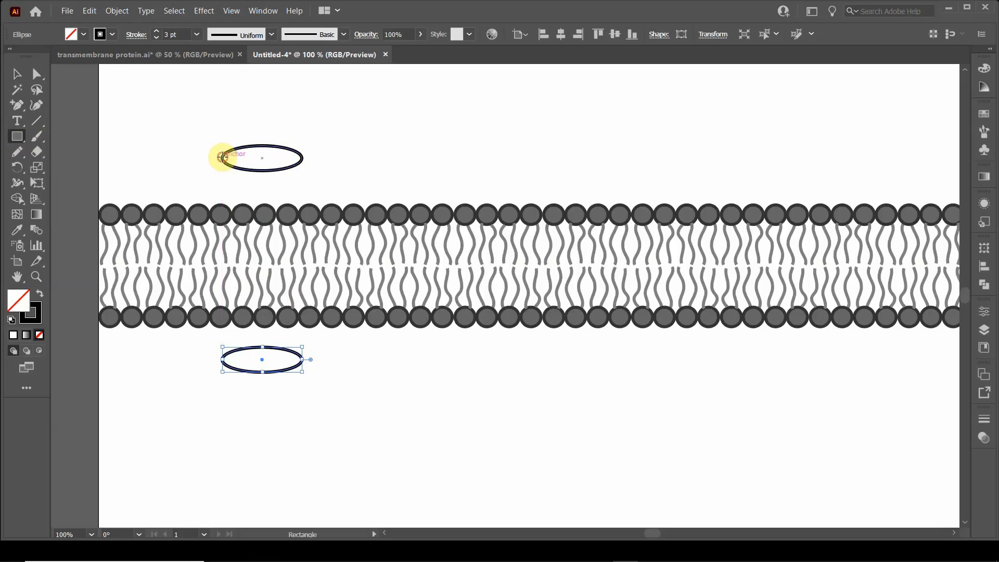
pyautogui.moveTo(222, 158); pyautogui.dragTo(303, 359)
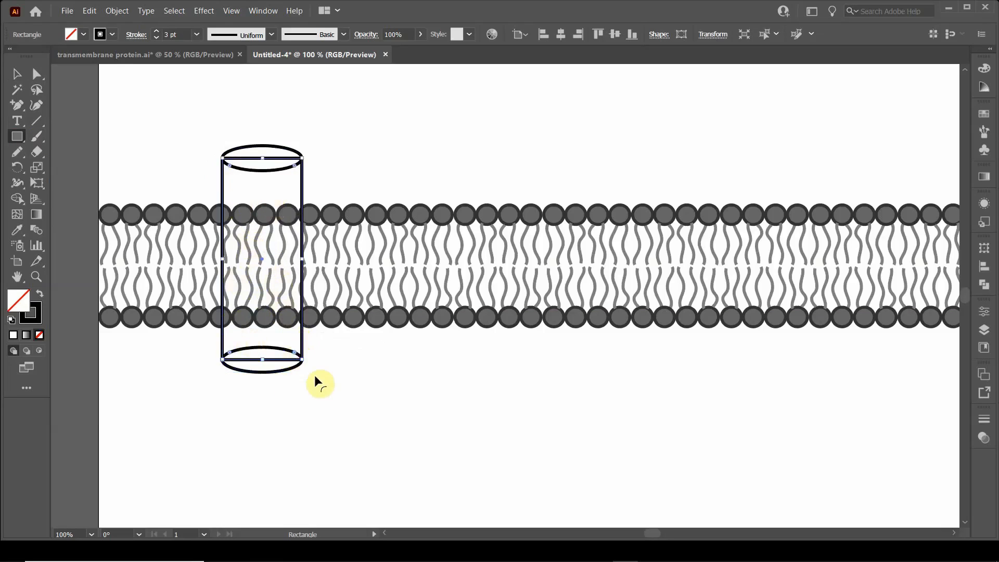
# Step: Select both ellipses and the rectangle together, leaving the membrane line out of the selection
pyautogui.click(15, 74)
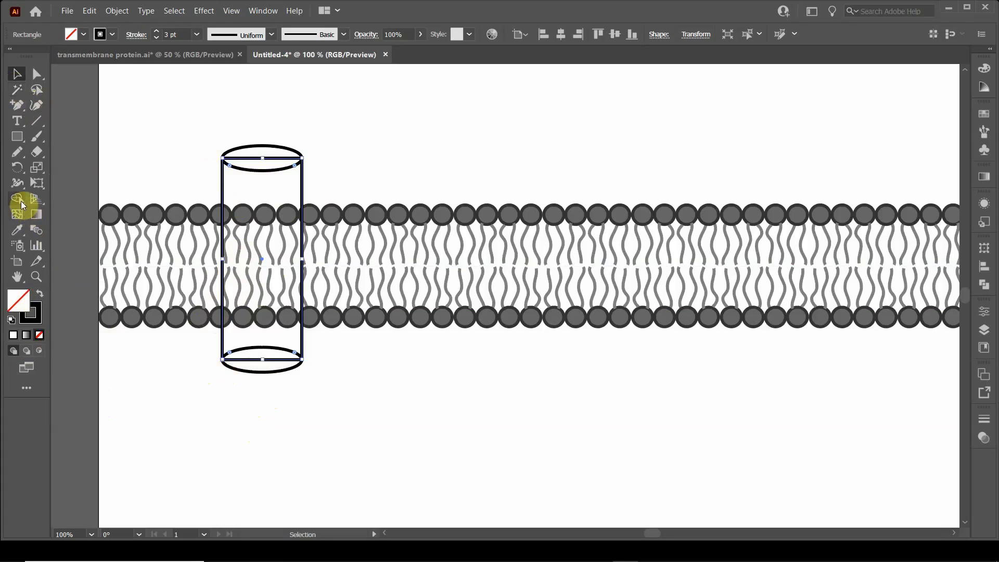
pyautogui.click(203, 105)
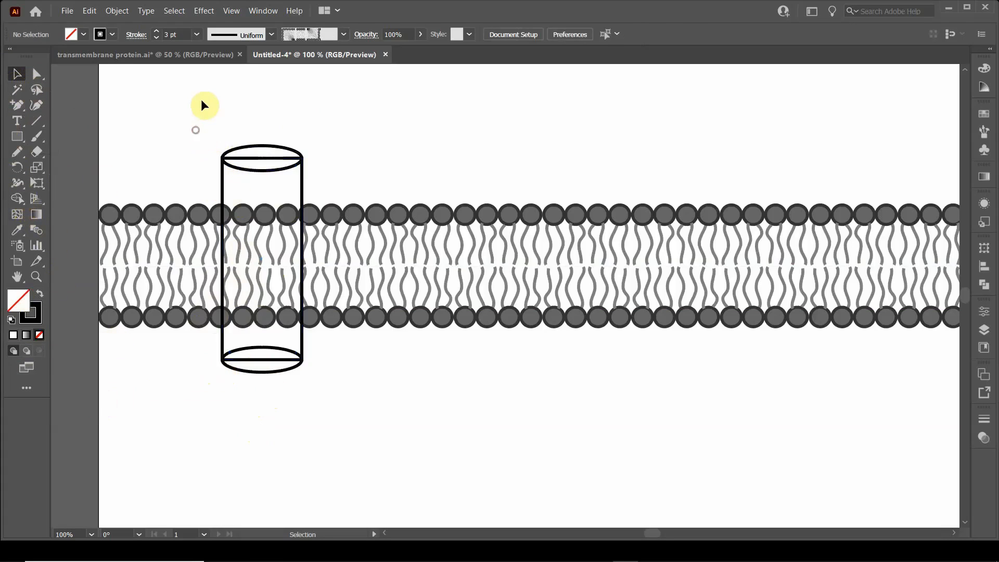
pyautogui.moveTo(203, 106); pyautogui.dragTo(343, 441)
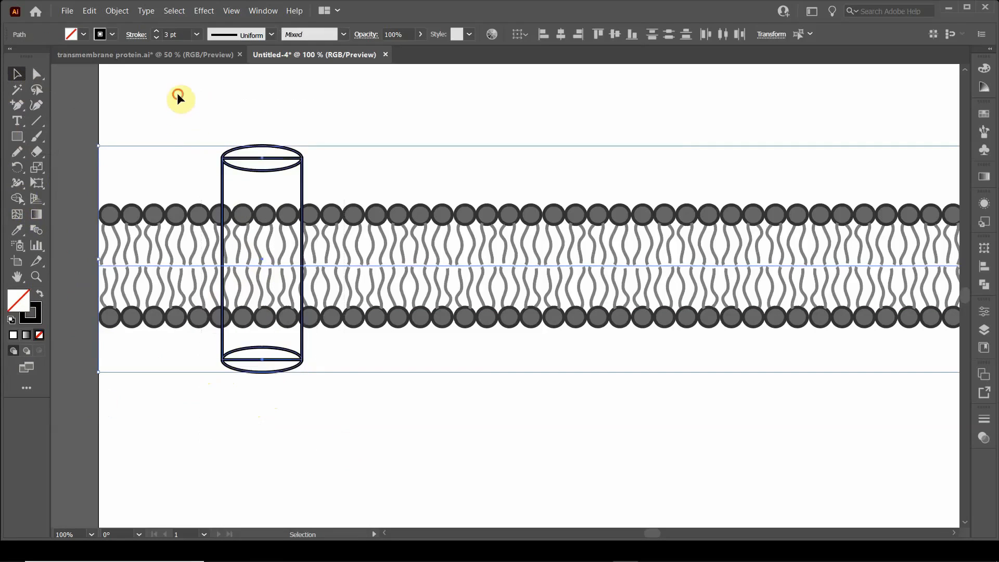
pyautogui.moveTo(177, 96); pyautogui.dragTo(335, 421)
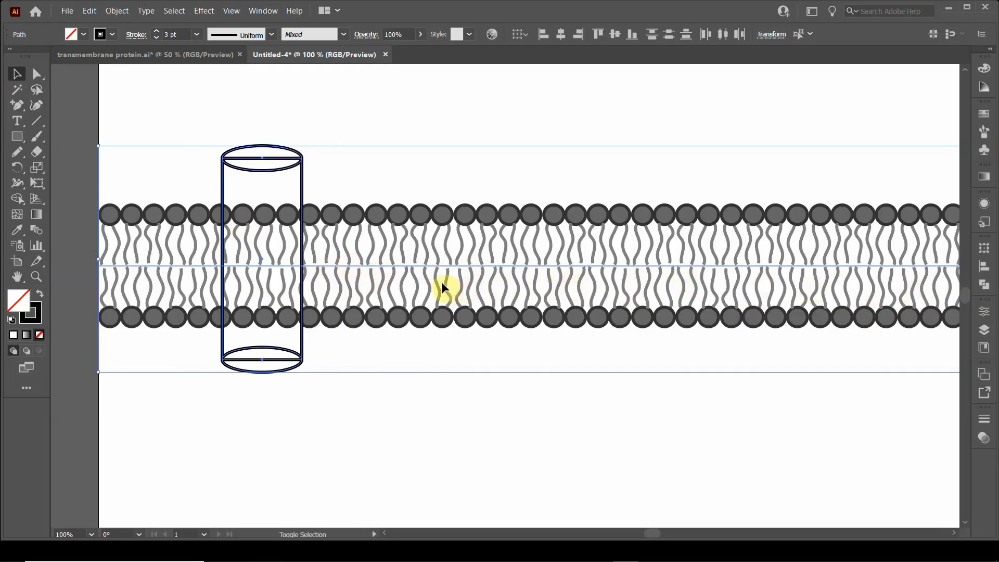
pyautogui.keyDown('shift'); pyautogui.click(420, 266); pyautogui.keyUp('shift')
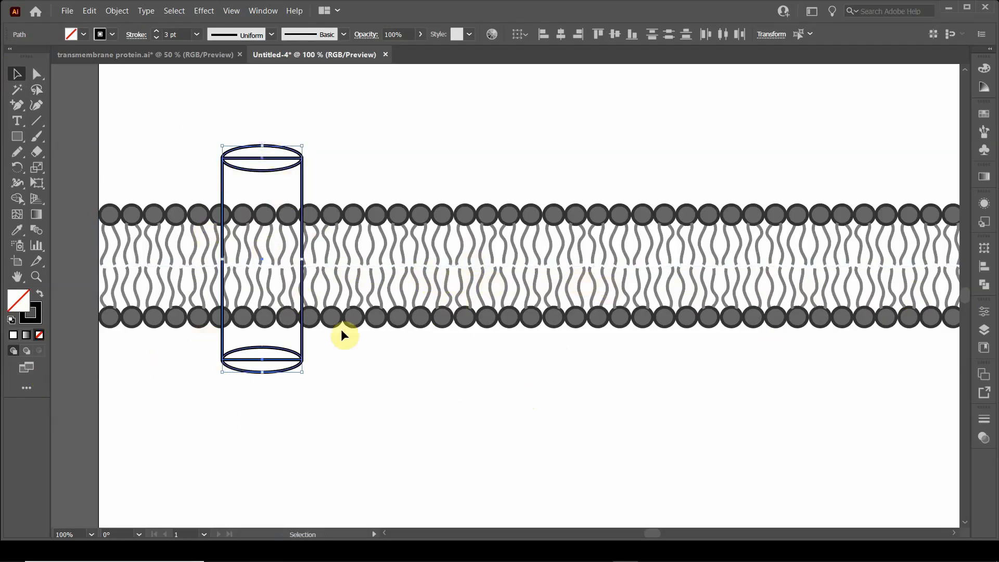
# Step: Merge the overlapping regions with Shape Builder into one full top ellipse and one cylinder body with a curved base
pyautogui.click(21, 201)
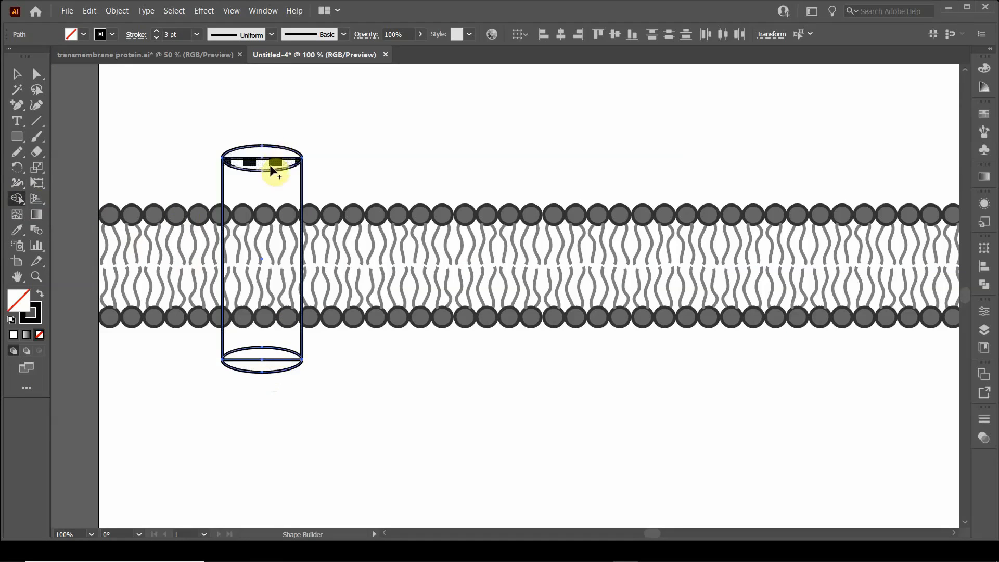
pyautogui.moveTo(269, 165)
pyautogui.mouseDown()
pyautogui.moveTo(272, 272)
pyautogui.moveTo(261, 330)
pyautogui.moveTo(267, 226)
pyautogui.moveTo(281, 194)
pyautogui.mouseUp()
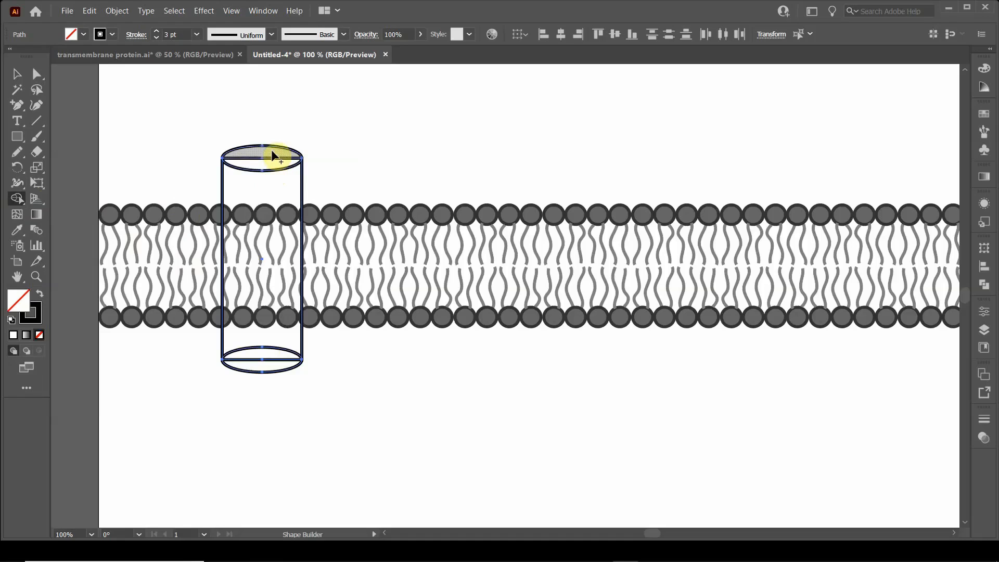
pyautogui.moveTo(272, 152); pyautogui.dragTo(270, 163)
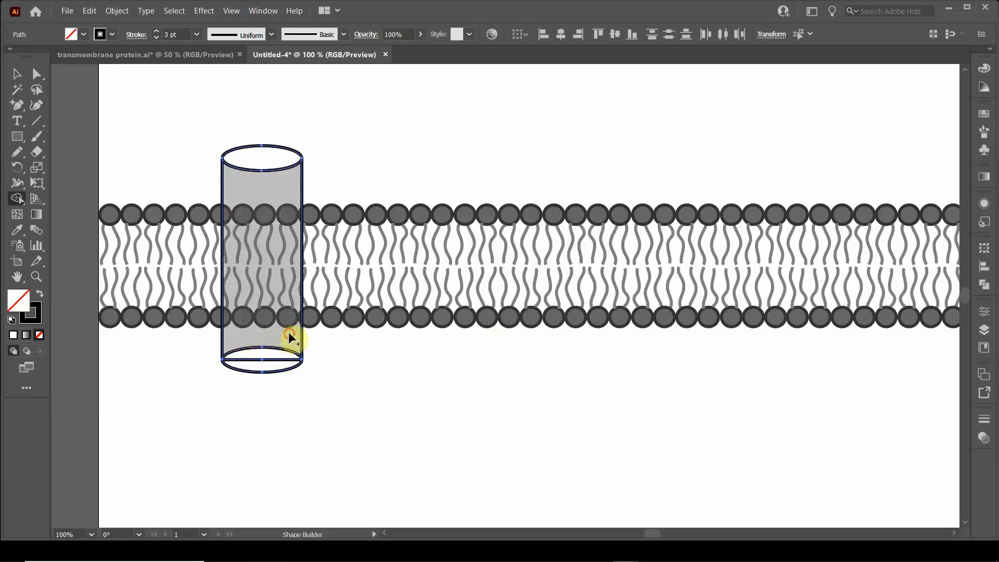
pyautogui.moveTo(289, 336); pyautogui.dragTo(282, 361)
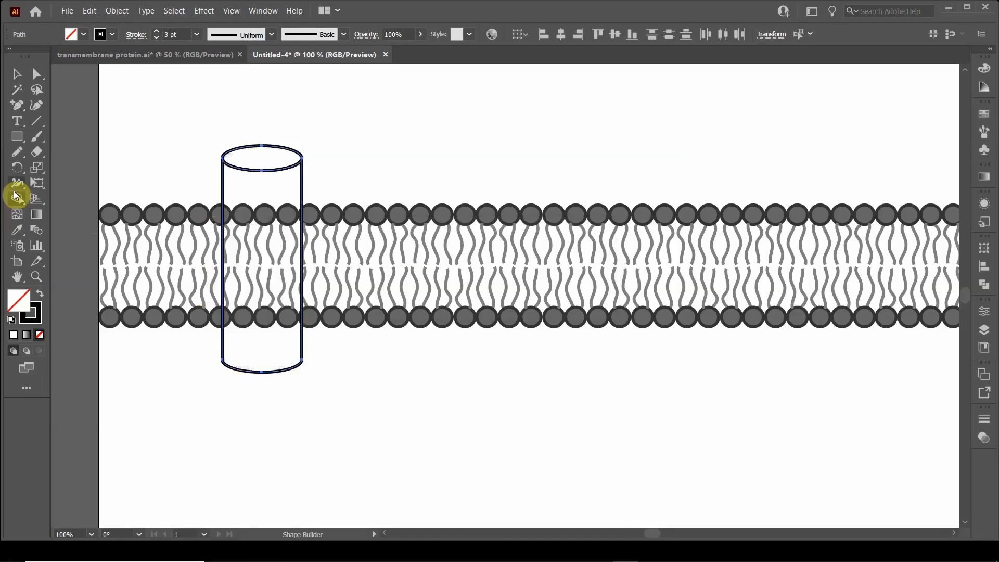
pyautogui.click(14, 73)
pyautogui.click(269, 95)
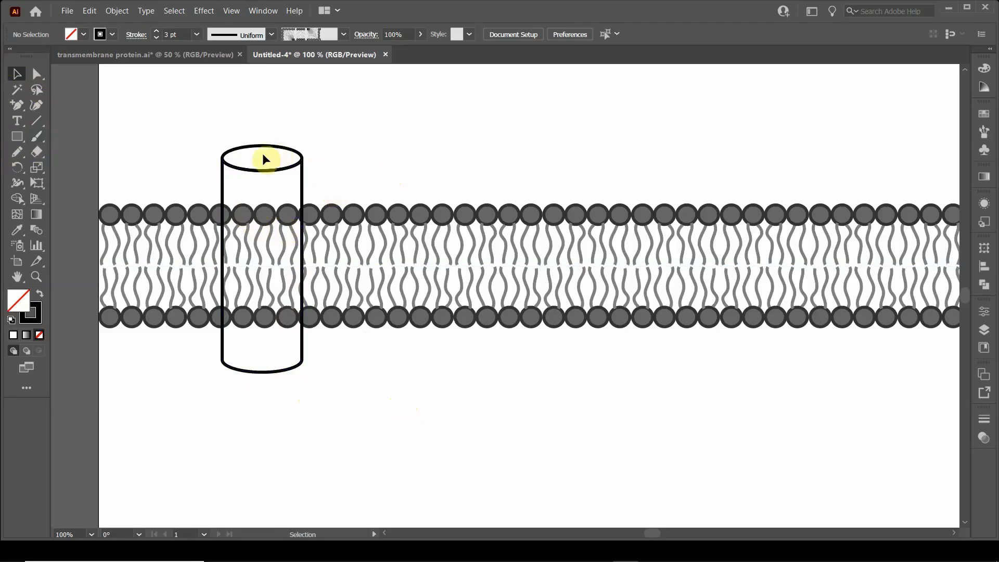
# Step: Fill the cylinder body with red, keeping its black outline
pyautogui.moveTo(199, 133); pyautogui.dragTo(345, 180)
pyautogui.click(357, 149)
pyautogui.click(303, 193)
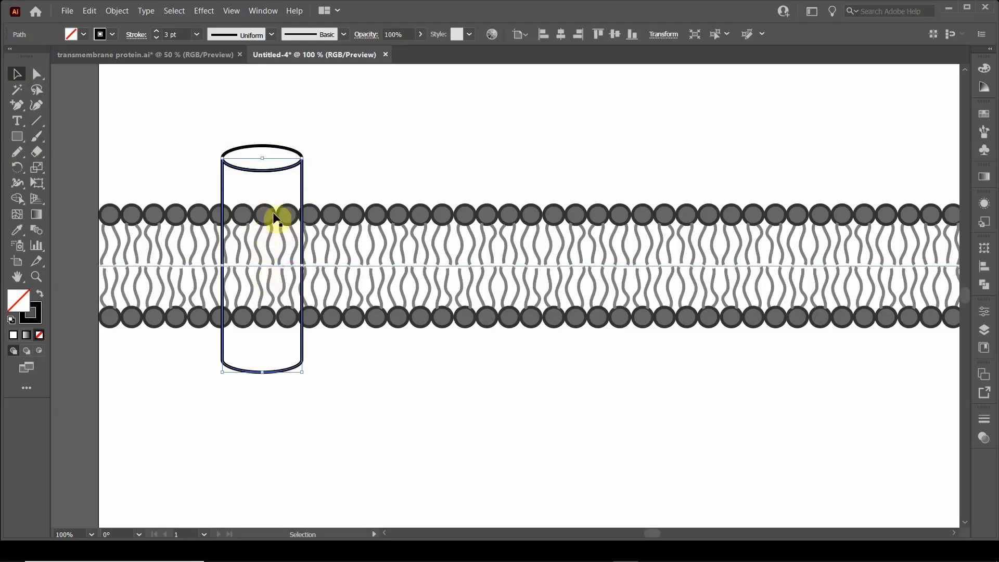
pyautogui.click(78, 34)
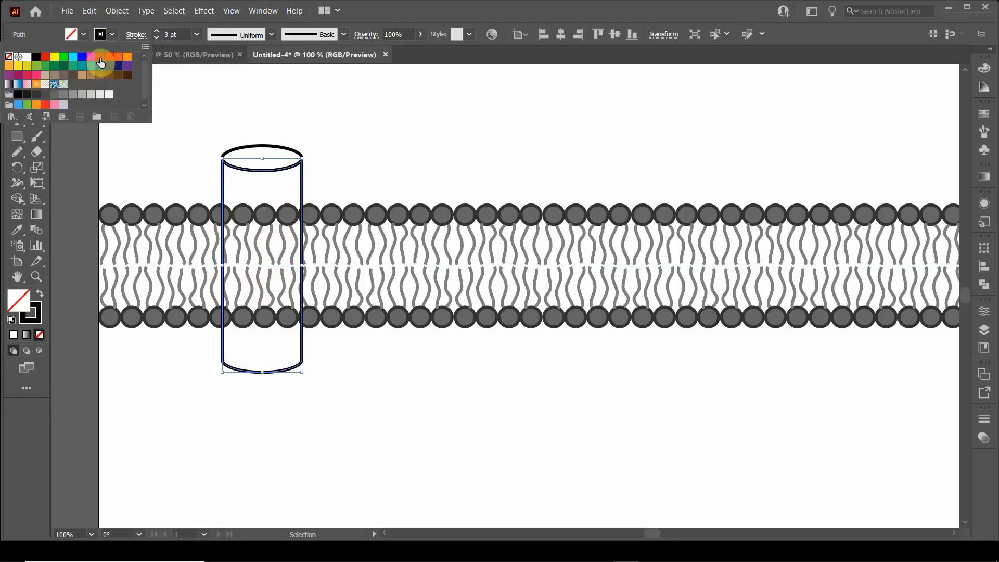
pyautogui.click(101, 62)
pyautogui.click(312, 123)
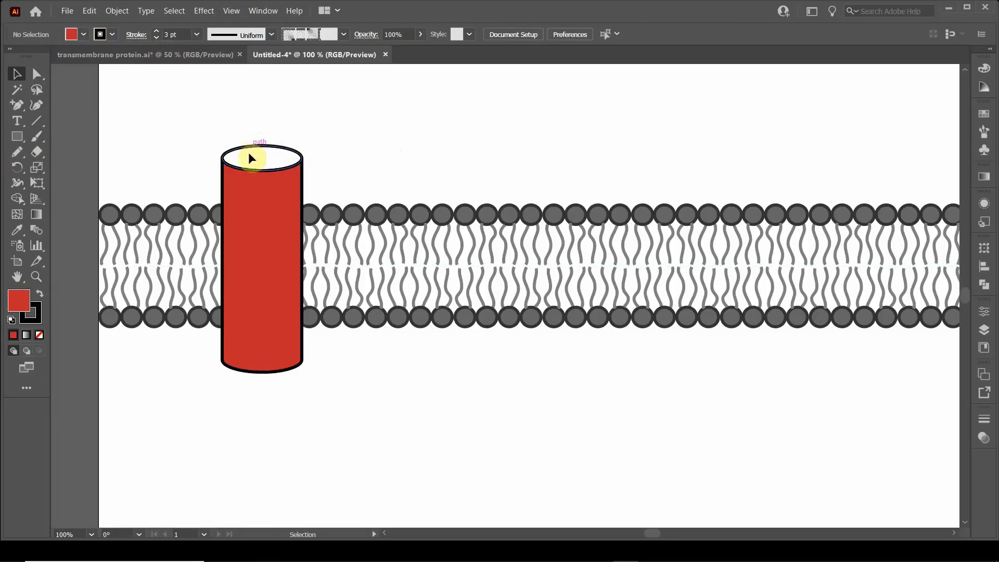
# Step: Fill the cylinder's top ellipse with a light pink tint of the body's red from the Color Guide
pyautogui.click(263, 143)
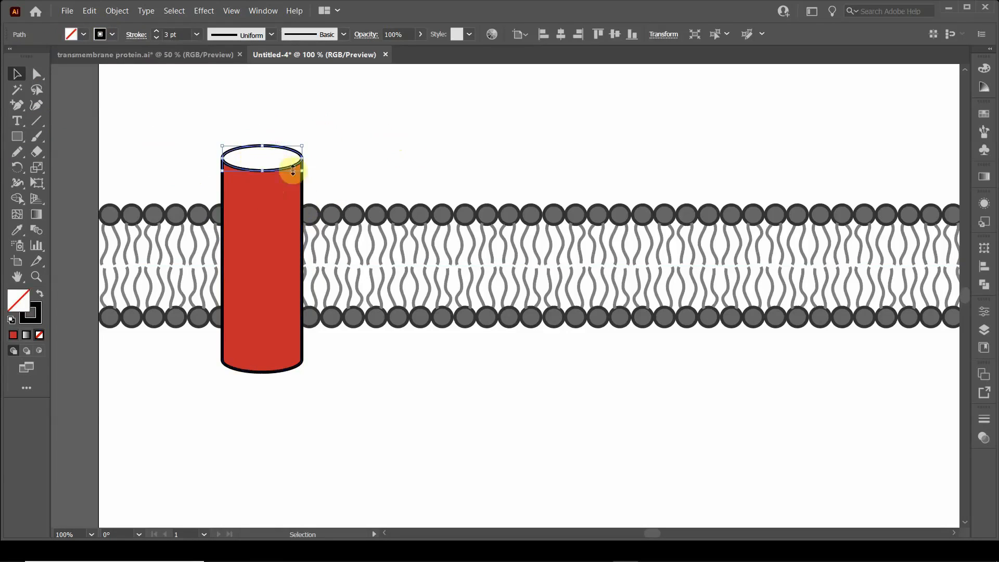
pyautogui.click(83, 34)
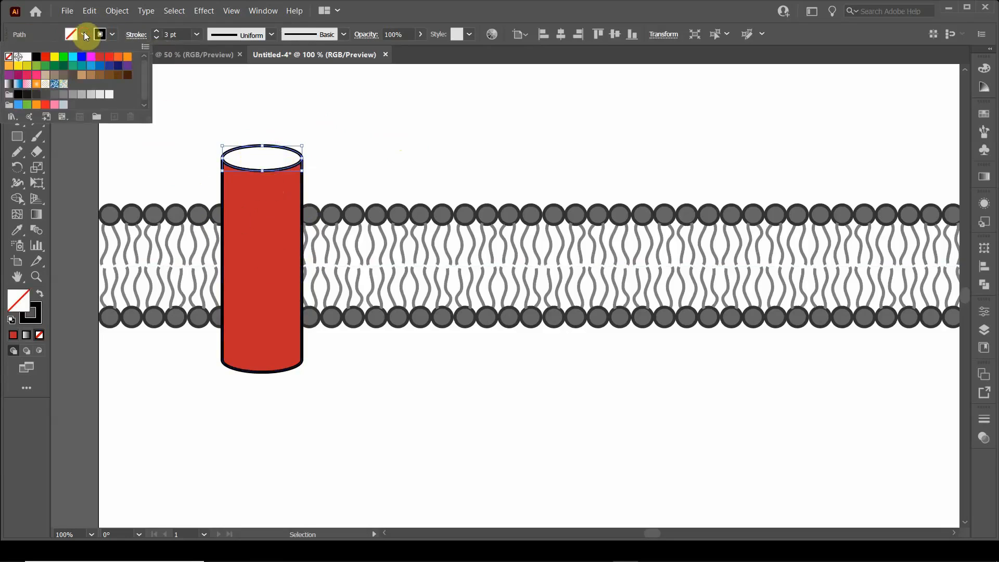
pyautogui.click(100, 56)
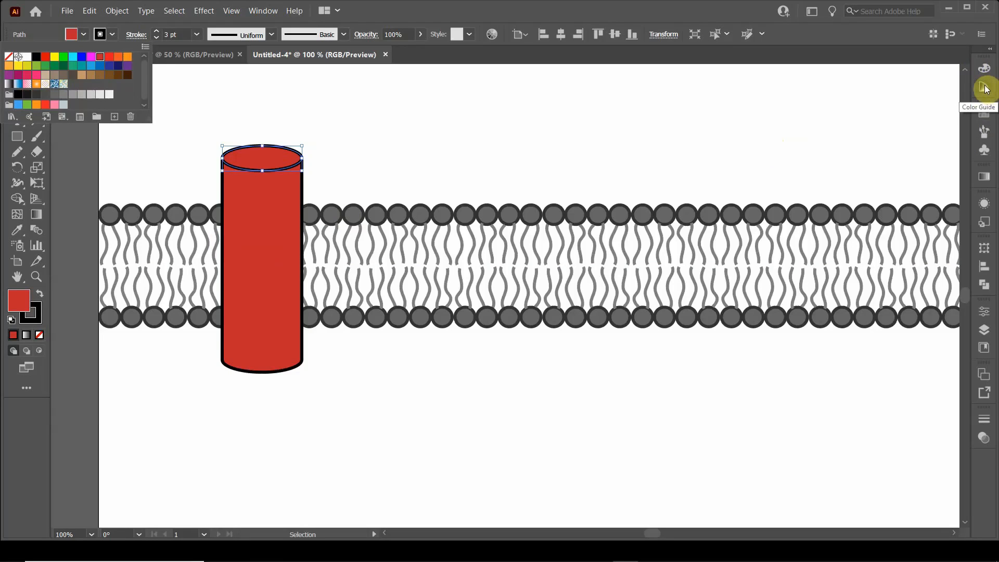
pyautogui.click(262, 11)
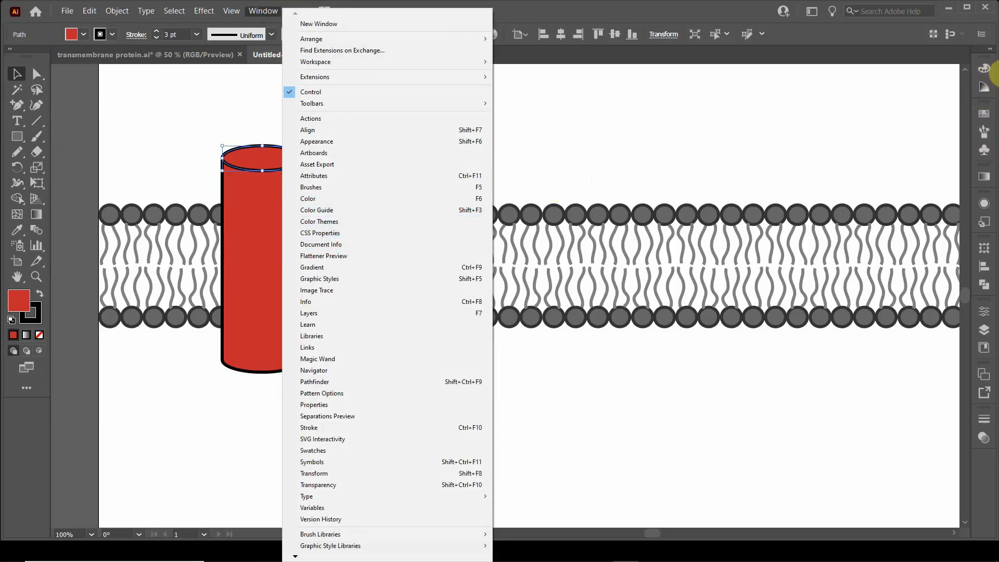
pyautogui.click(986, 82)
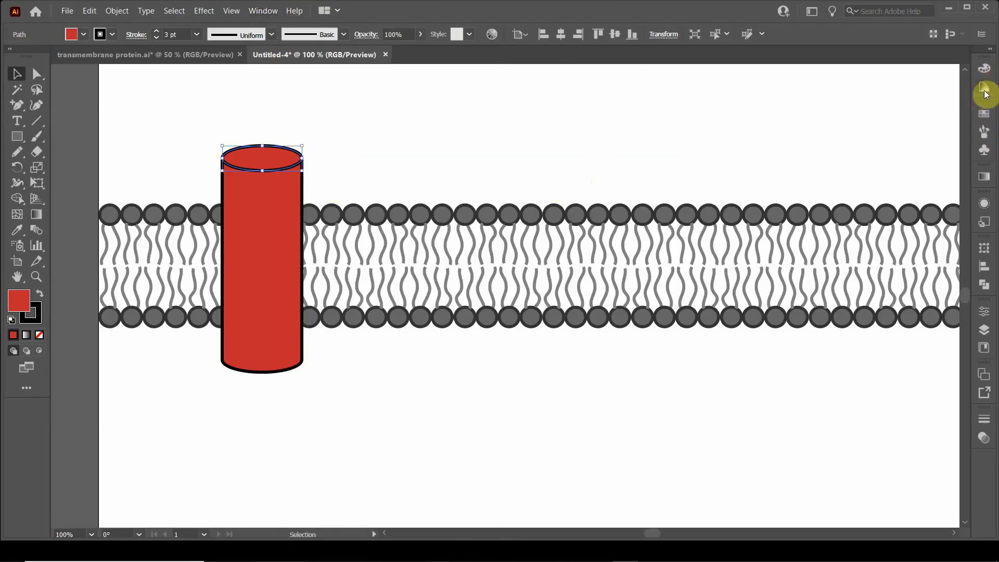
pyautogui.click(986, 86)
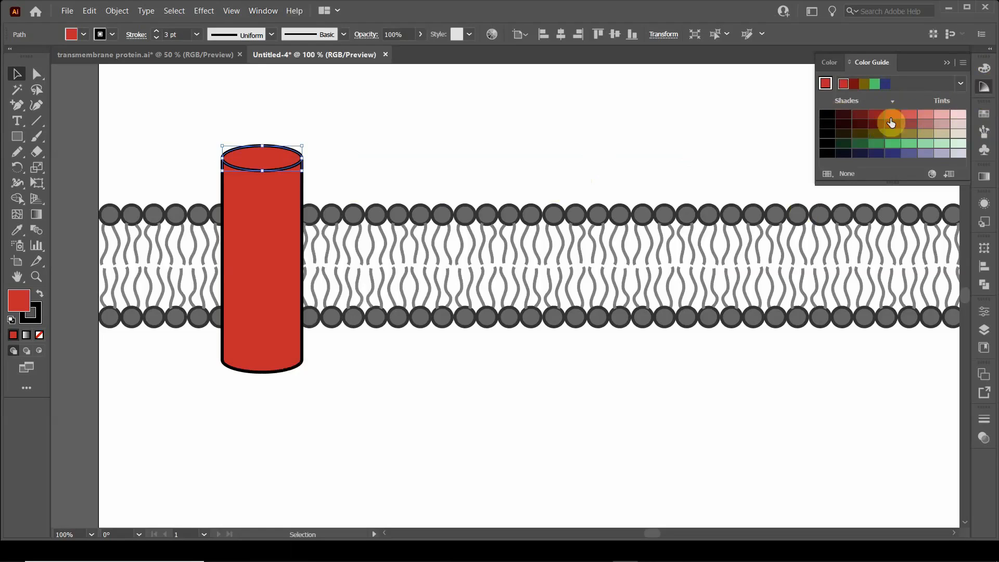
pyautogui.click(925, 114)
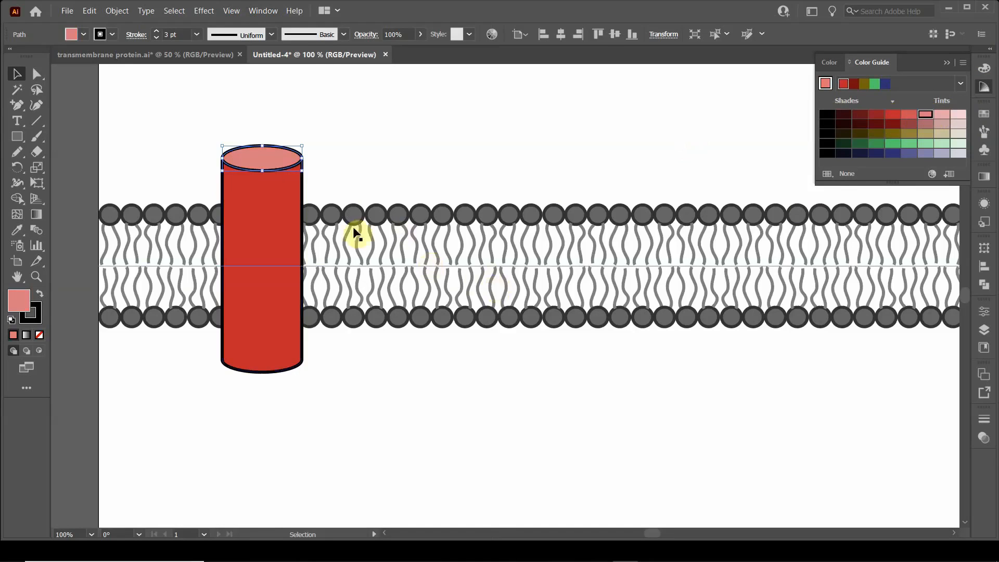
pyautogui.click(381, 164)
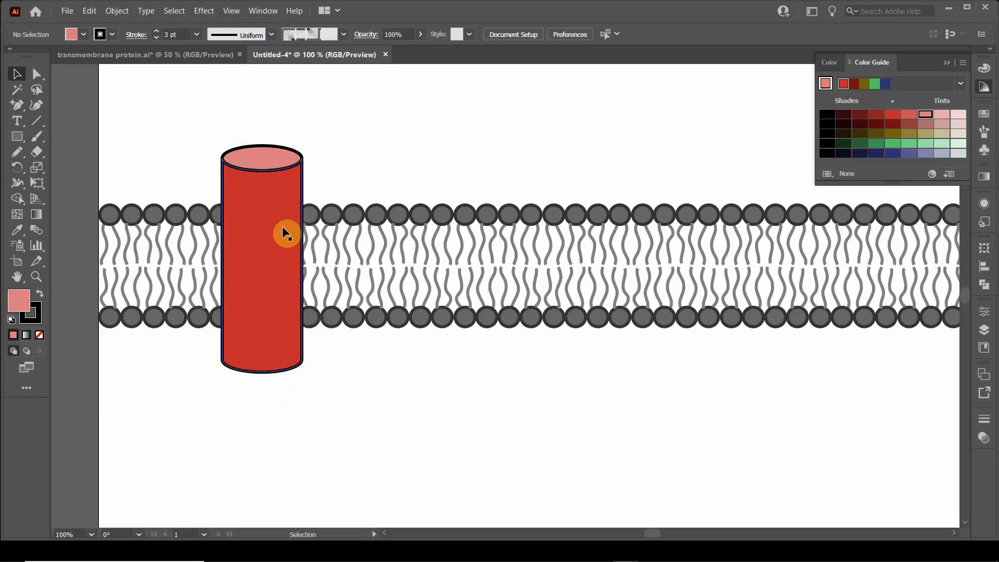
pyautogui.click(947, 63)
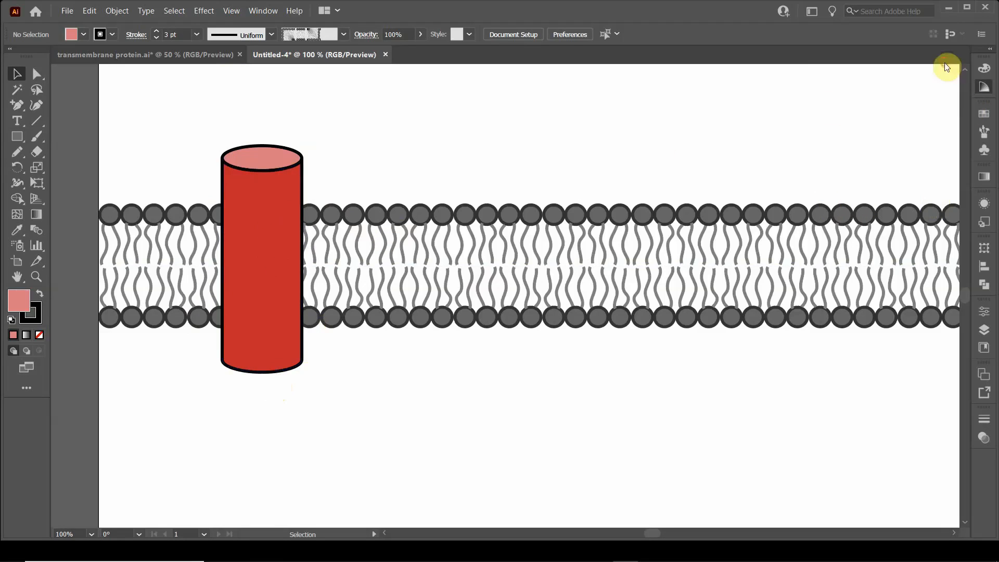
# Step: Duplicate the whole cylinder horizontally to the right, leaving a narrow gap of membrane between the two
pyautogui.scroll(-1, 416, 234)
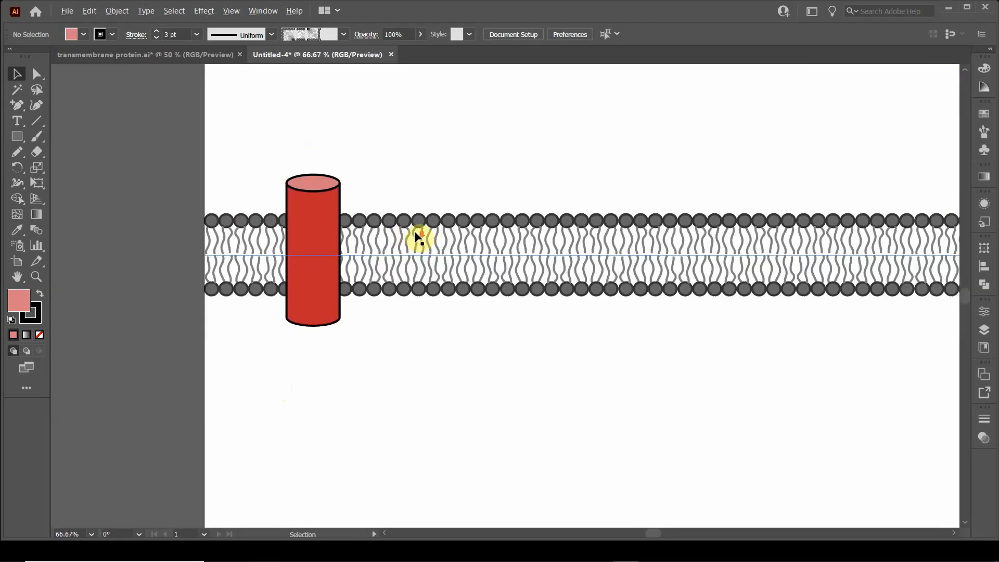
pyautogui.moveTo(418, 183); pyautogui.dragTo(348, 233)
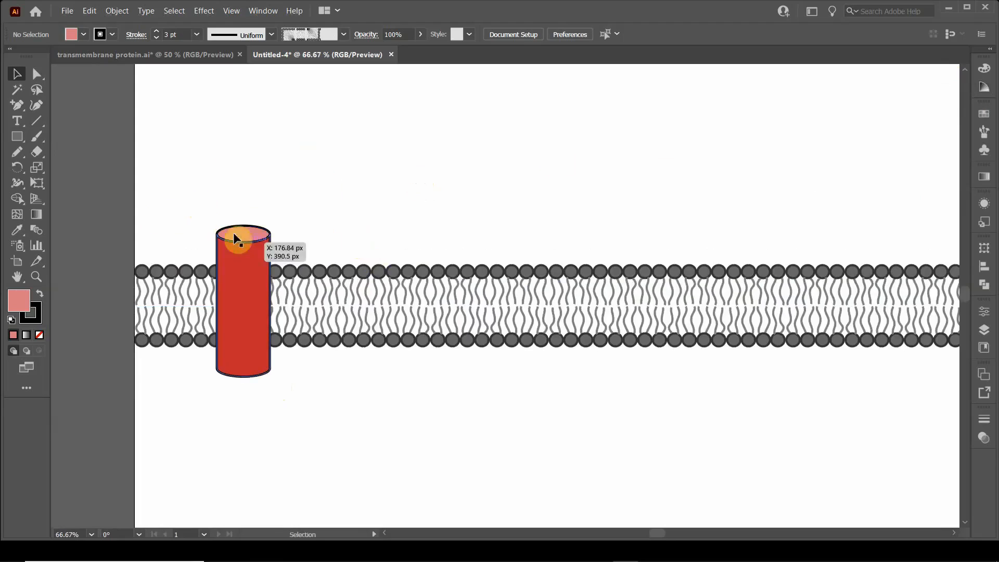
pyautogui.moveTo(206, 213); pyautogui.dragTo(317, 248)
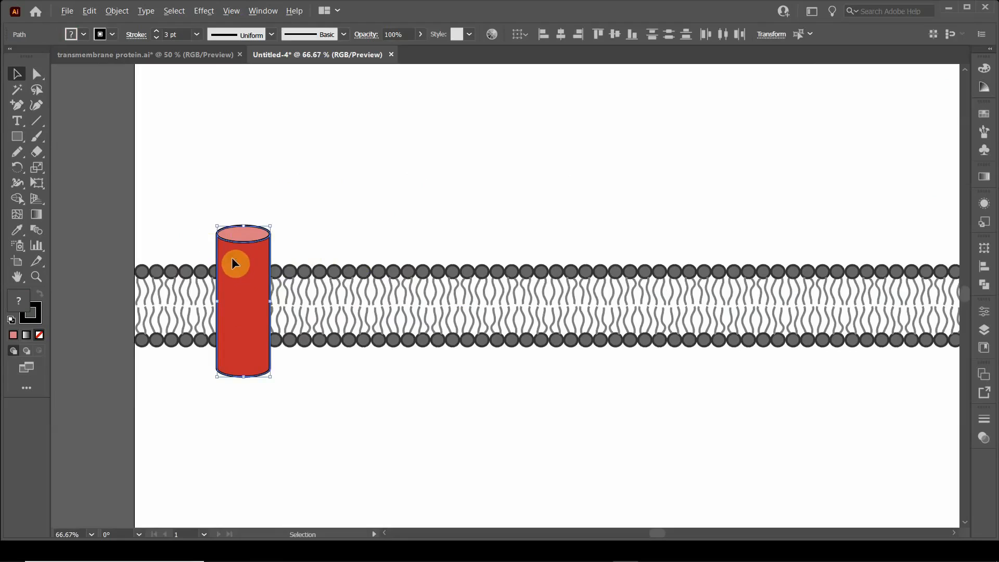
pyautogui.moveTo(232, 263); pyautogui.dragTo(312, 263)
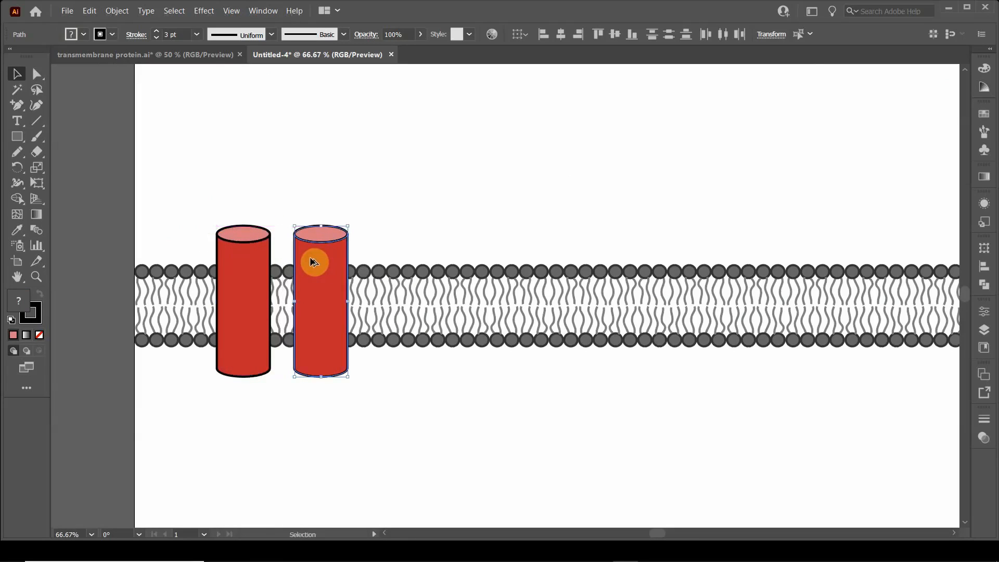
pyautogui.click(260, 420)
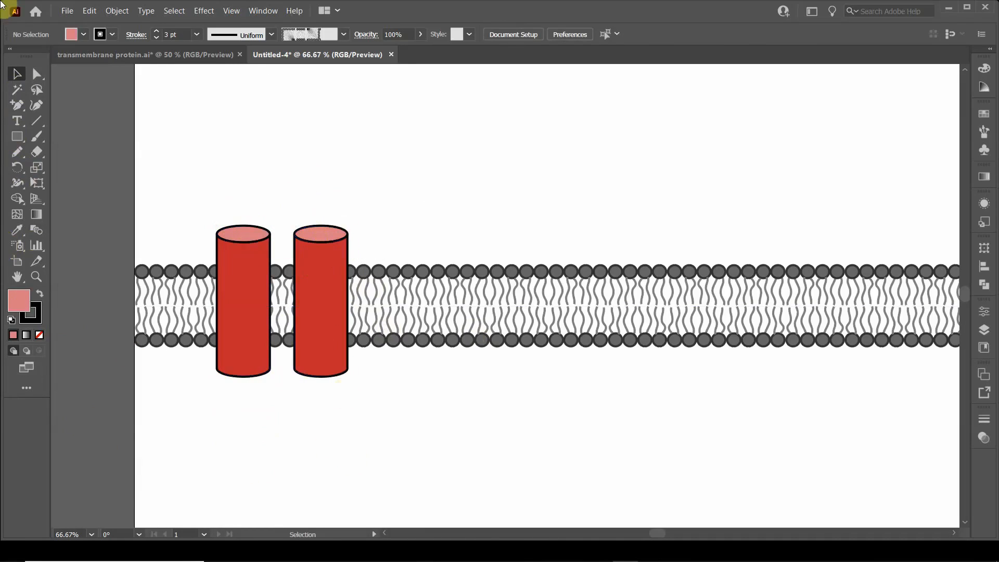
# Step: Draw an unfilled curved tail with the Pencil tool, from the area below the membrane up to the left cylinder's base
pyautogui.click(19, 156)
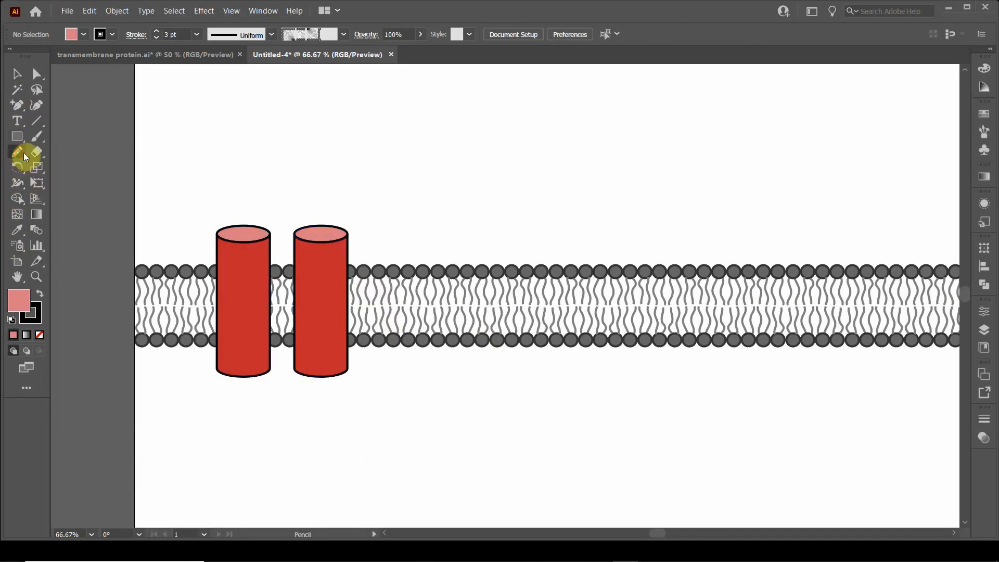
pyautogui.click(85, 34)
pyautogui.click(9, 53)
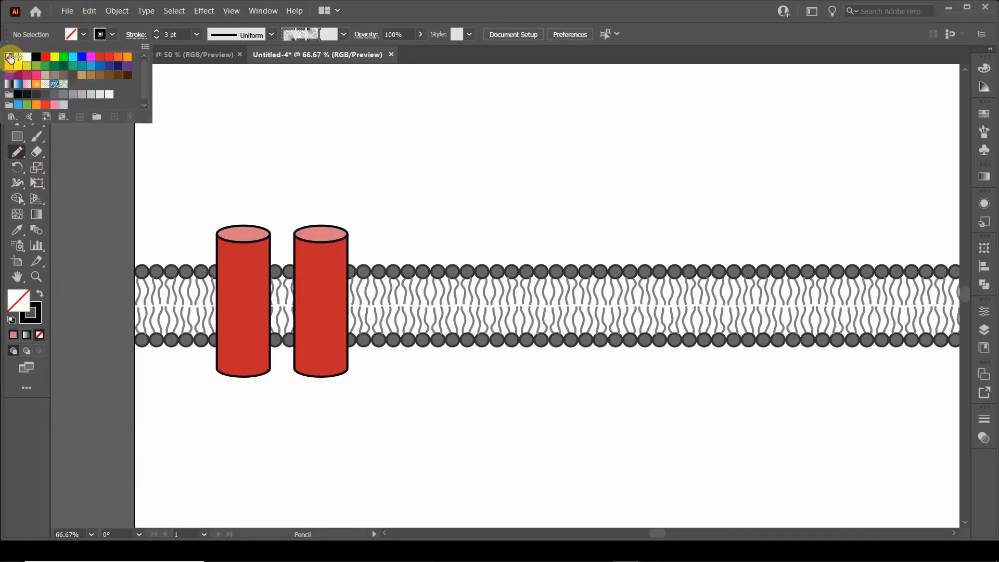
pyautogui.click(54, 27)
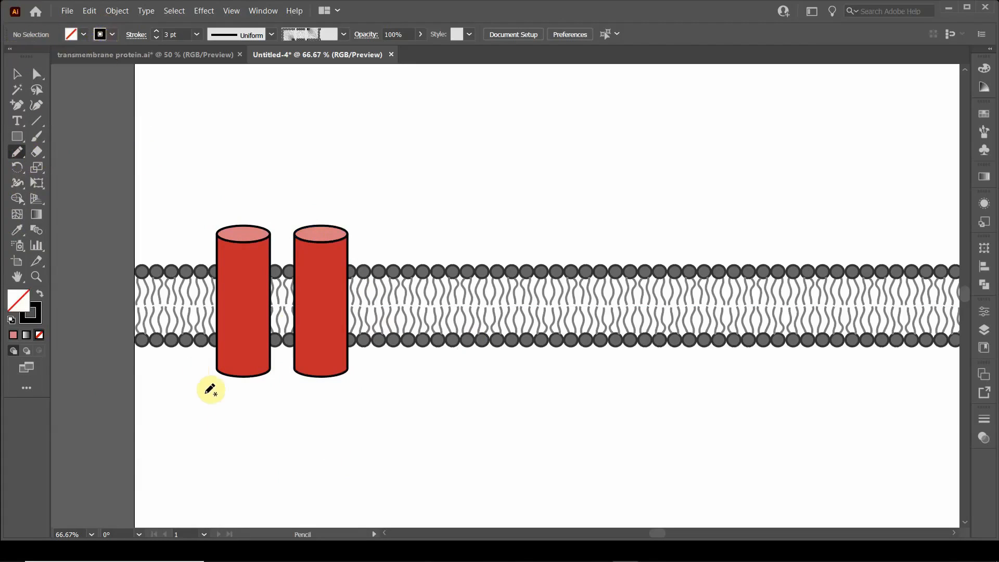
pyautogui.moveTo(171, 440)
pyautogui.mouseDown()
pyautogui.moveTo(224, 429)
pyautogui.moveTo(243, 378)
pyautogui.mouseUp()
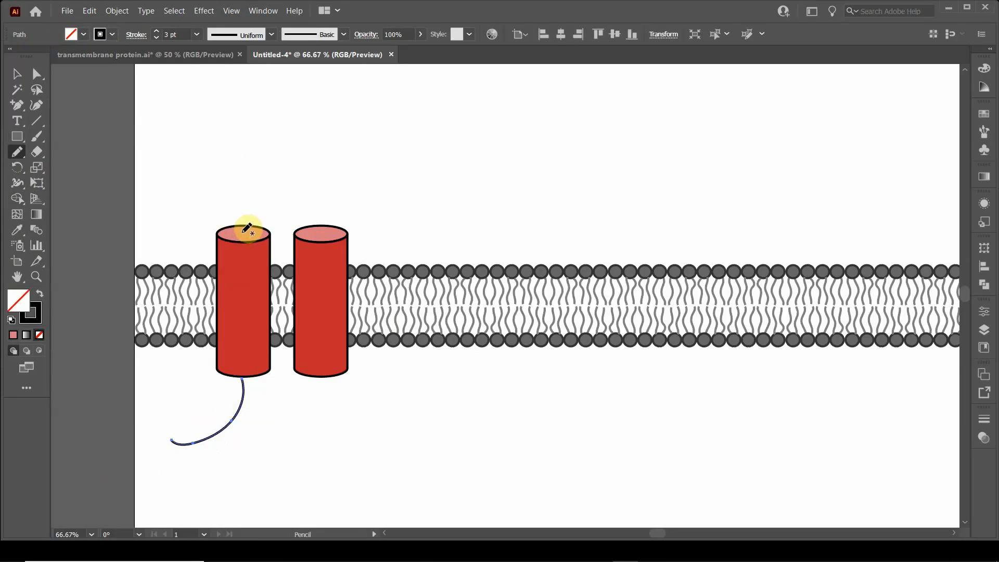
# Step: Draw a wavy freehand loop joining the two cylinder tops and a short curve hanging from the right cylinder's base
pyautogui.moveTo(243, 234)
pyautogui.mouseDown()
pyautogui.moveTo(243, 164)
pyautogui.moveTo(289, 142)
pyautogui.moveTo(304, 152)
pyautogui.moveTo(308, 180)
pyautogui.moveTo(340, 183)
pyautogui.moveTo(342, 200)
pyautogui.moveTo(323, 229)
pyautogui.mouseUp()
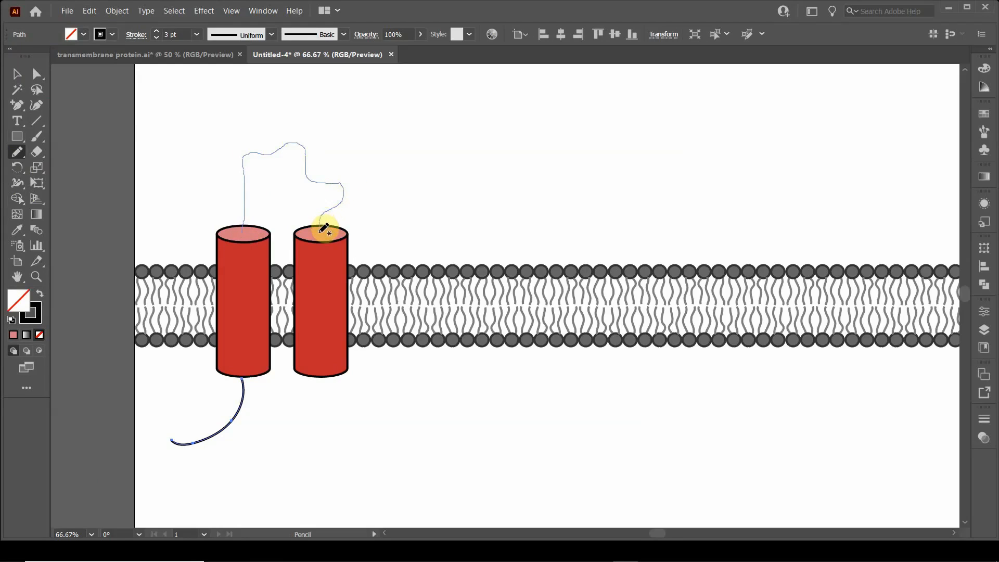
pyautogui.moveTo(324, 229); pyautogui.dragTo(322, 231)
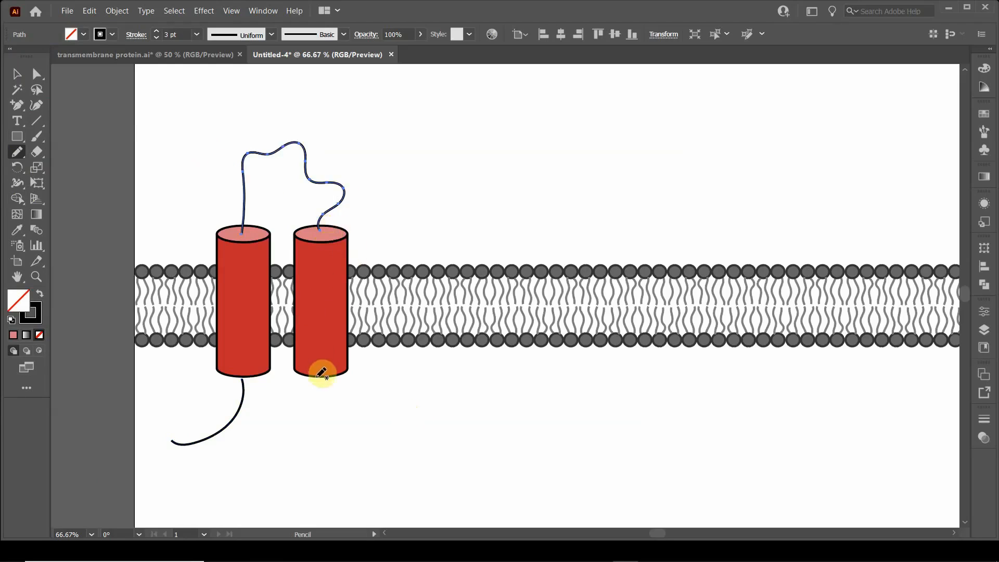
pyautogui.moveTo(321, 374)
pyautogui.mouseDown()
pyautogui.moveTo(352, 395)
pyautogui.moveTo(350, 411)
pyautogui.mouseUp()
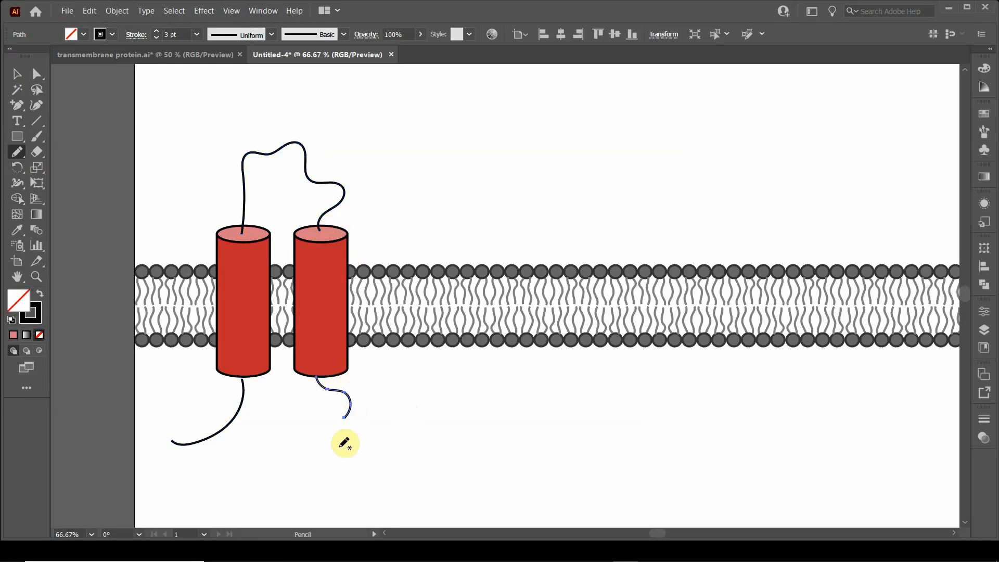
# Step: Draw two separate freehand curves below the membrane: a small open U shape under the cylinders and a wave to their right
pyautogui.scroll(-1, 344, 444)
pyautogui.moveTo(295, 444)
pyautogui.mouseDown()
pyautogui.moveTo(287, 470)
pyautogui.moveTo(315, 470)
pyautogui.mouseUp()
pyautogui.moveTo(330, 464); pyautogui.dragTo(326, 465)
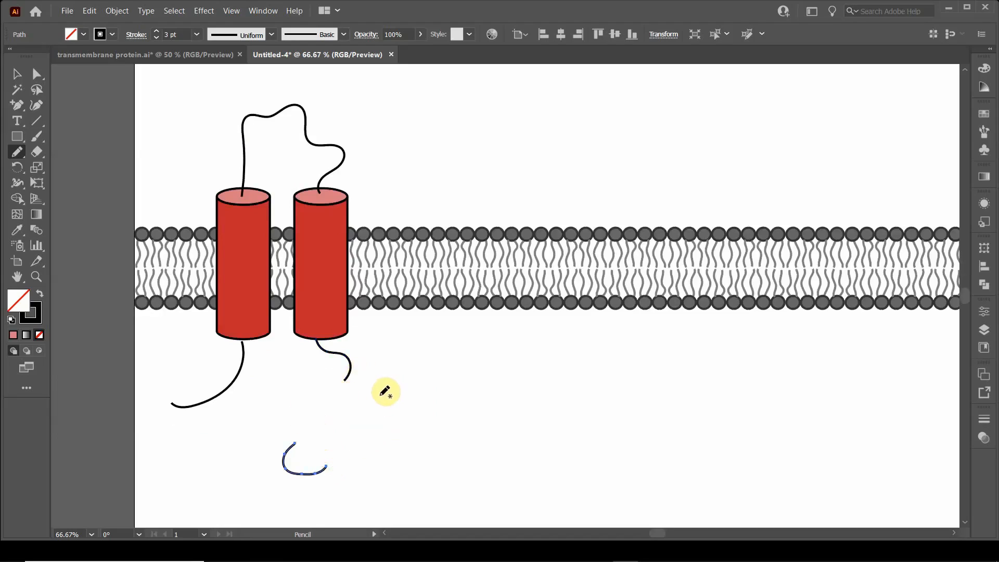
pyautogui.moveTo(378, 399)
pyautogui.mouseDown()
pyautogui.moveTo(429, 378)
pyautogui.moveTo(462, 399)
pyautogui.mouseUp()
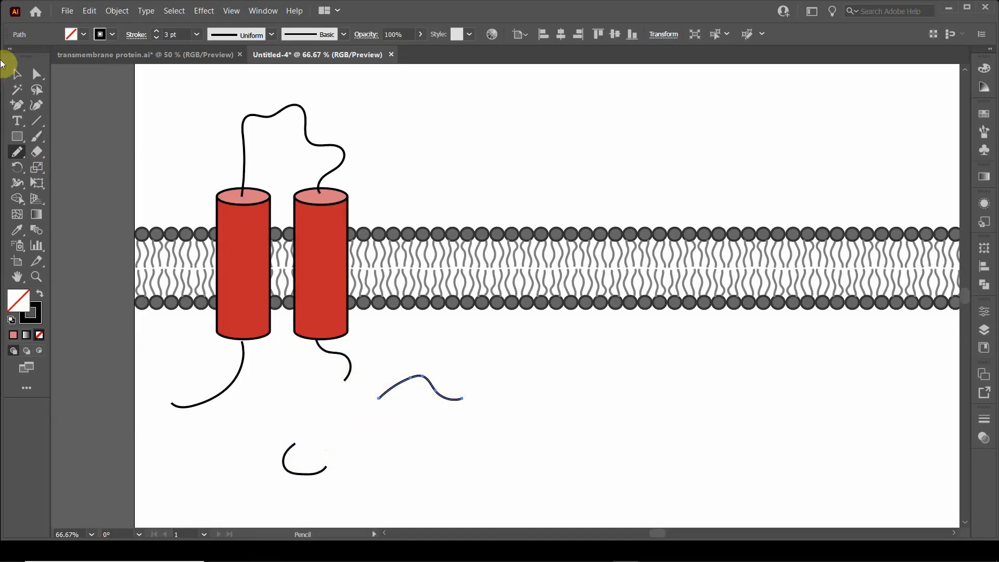
pyautogui.click(18, 79)
pyautogui.click(315, 410)
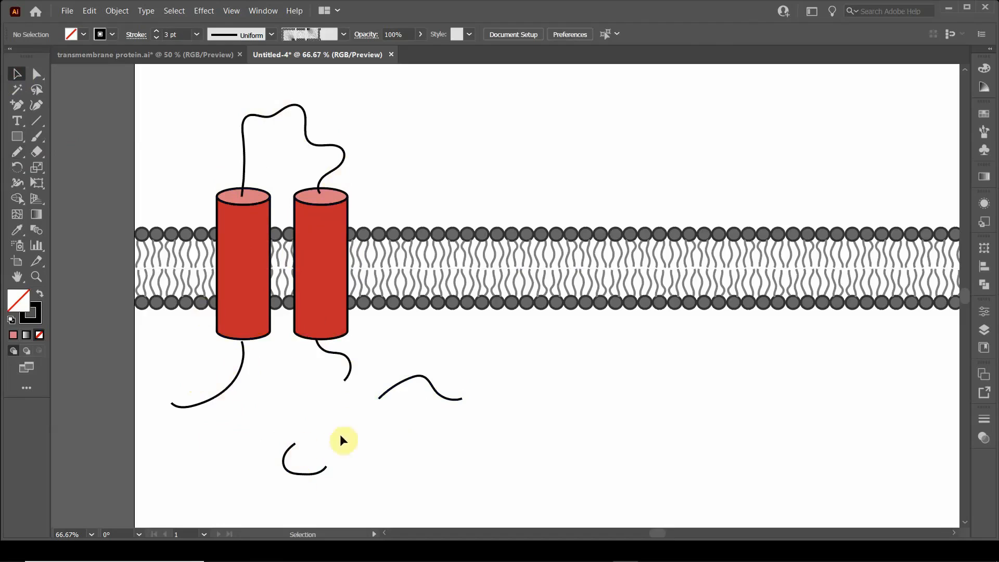
# Step: Draw a straight vertical line segment below the wave-shaped curve, to the right of the U-shaped curve
pyautogui.scroll(-5, 322, 438)
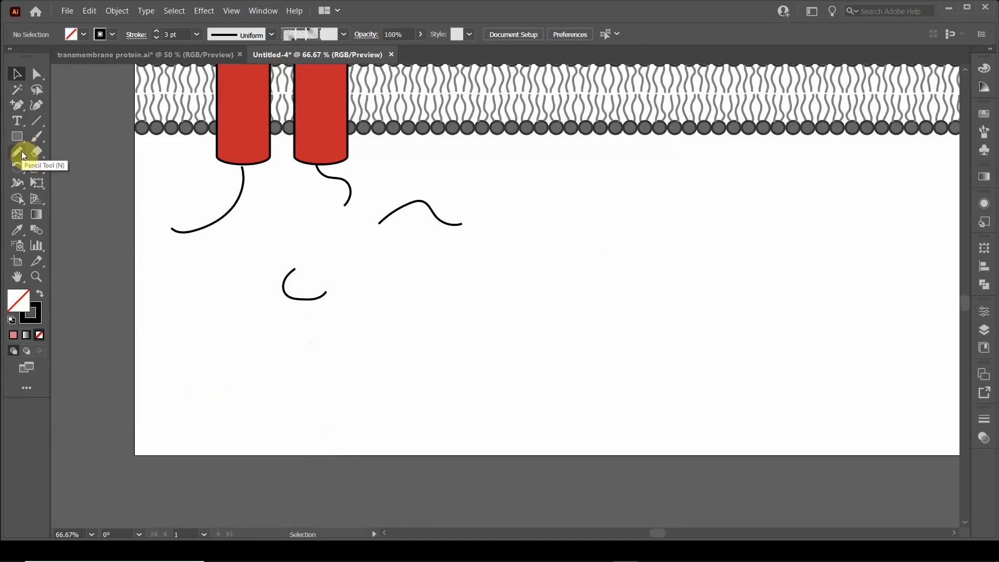
pyautogui.click(36, 120)
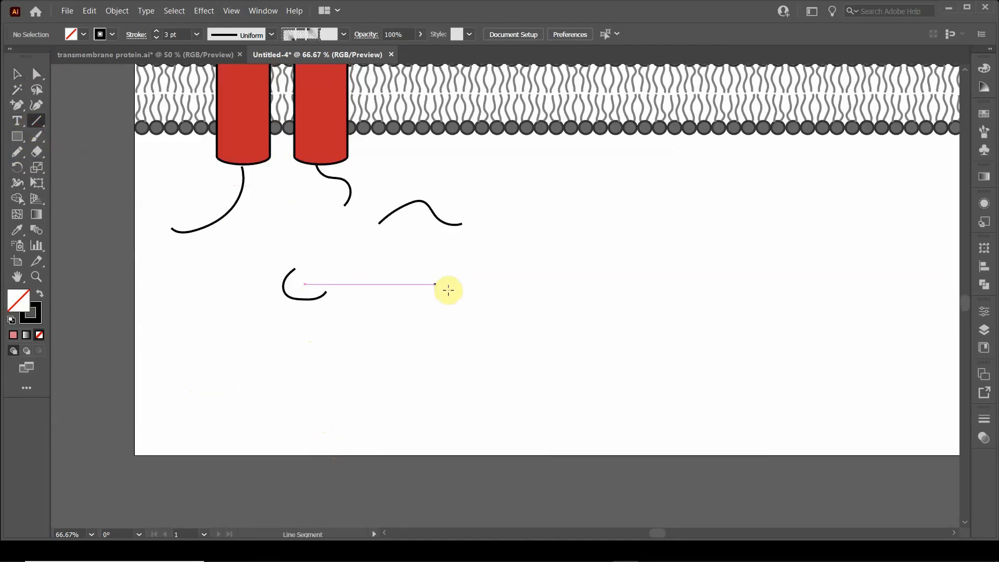
pyautogui.moveTo(424, 276); pyautogui.dragTo(424, 371)
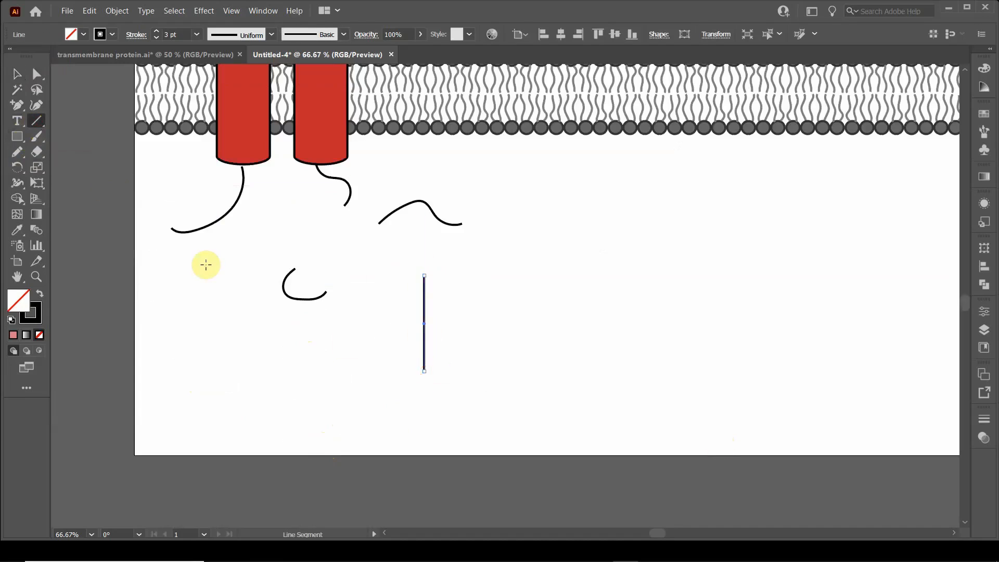
# Step: Increase the stroke weight of the vertical line segment to 30 pt
pyautogui.click(156, 30)
pyautogui.click(156, 31)
pyautogui.click(156, 31)
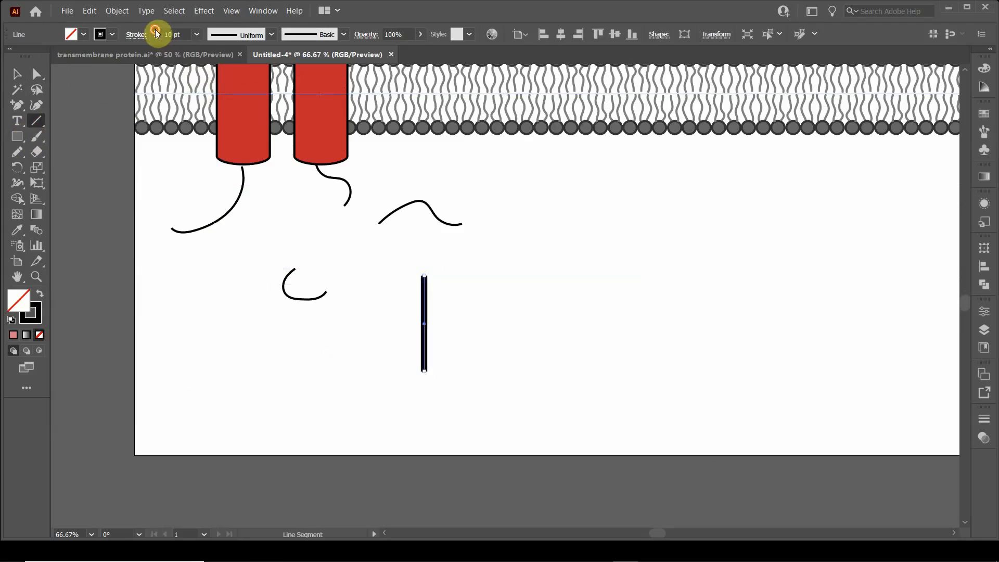
pyautogui.click(156, 31)
pyautogui.click(156, 31)
pyautogui.click(156, 31)
pyautogui.click(156, 31)
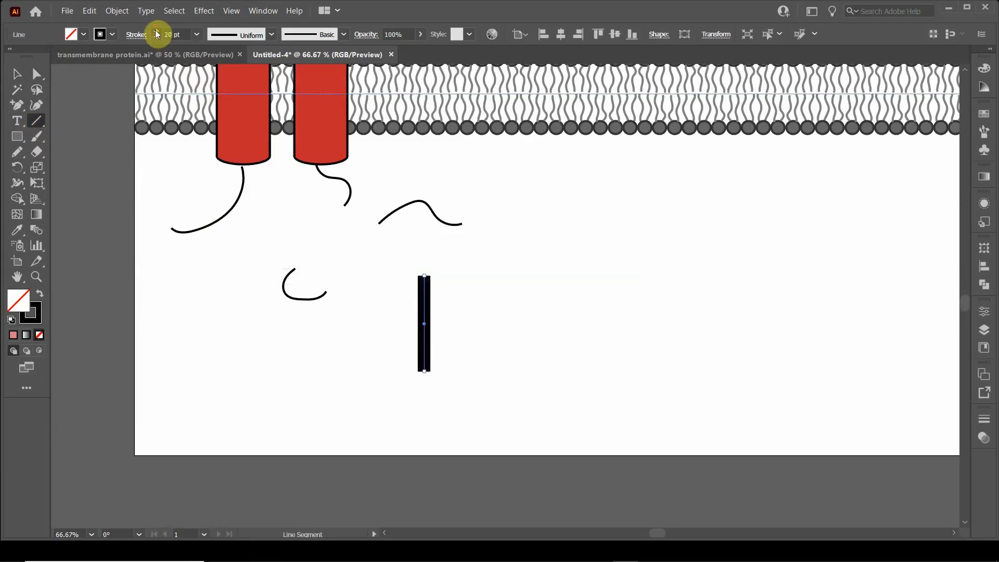
pyautogui.click(156, 31)
pyautogui.click(157, 31)
pyautogui.click(157, 30)
pyautogui.click(156, 31)
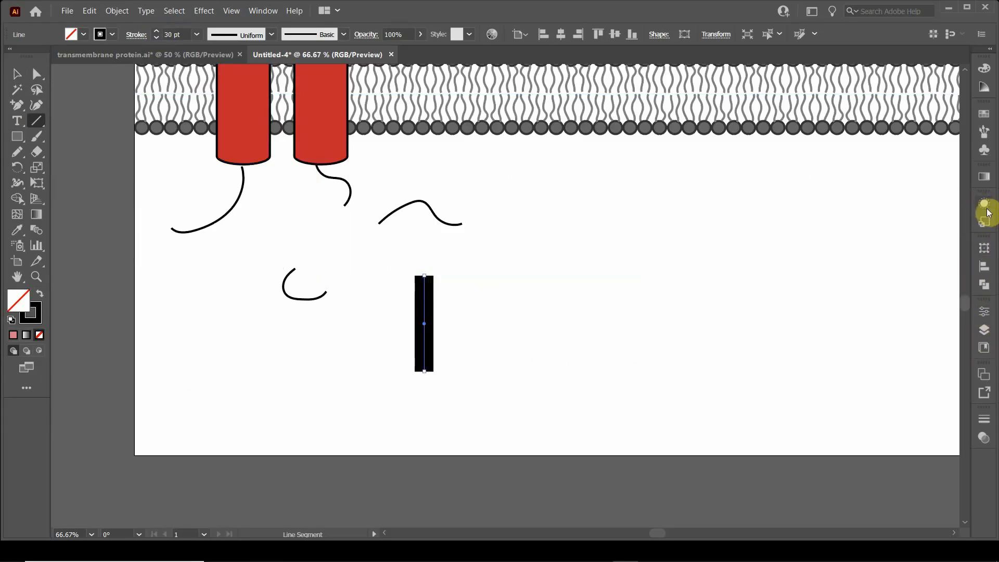
# Step: Add the Arrow 7 arrowhead to the lower end of the thick vertical line through its stroke options
pyautogui.click(258, 11)
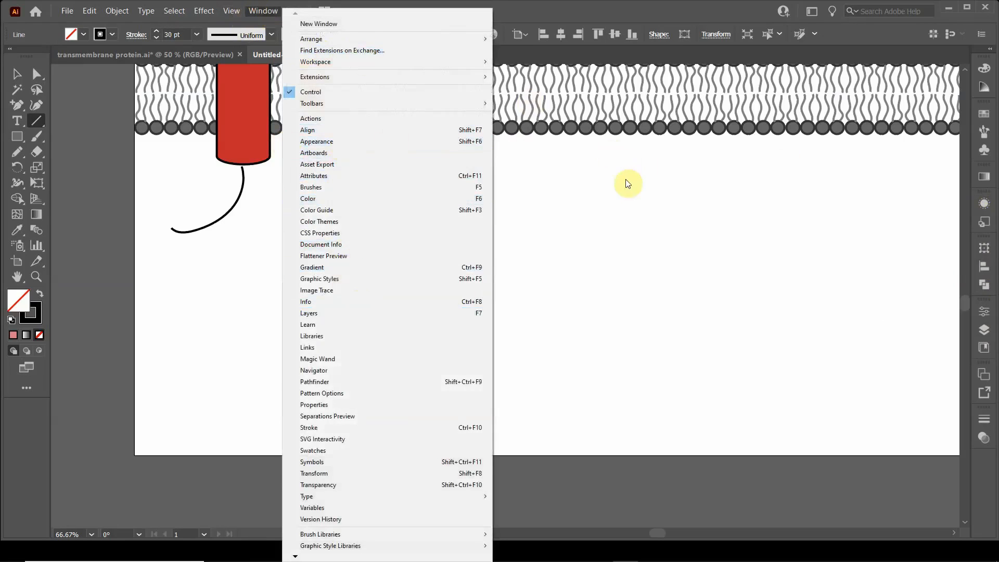
pyautogui.click(984, 209)
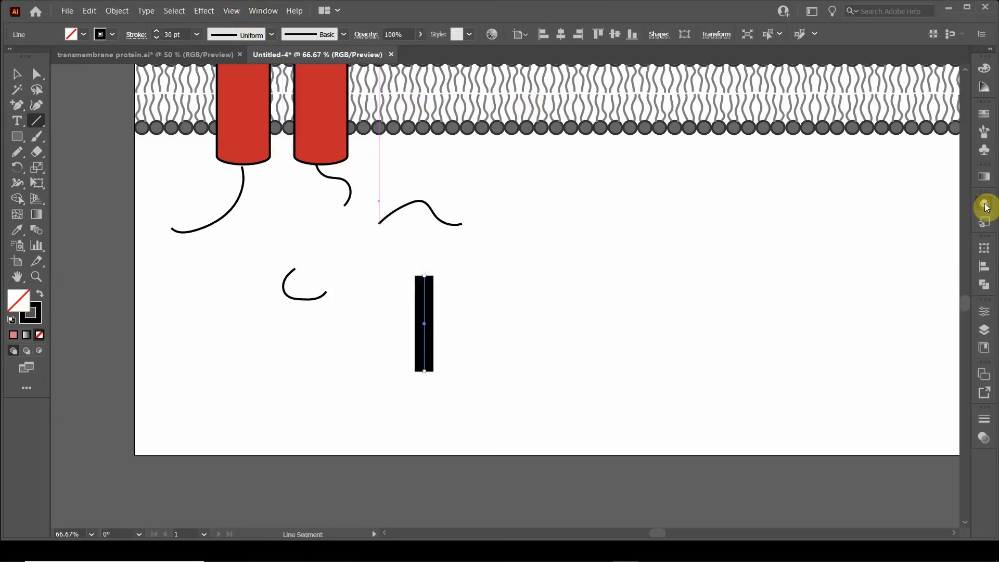
pyautogui.click(985, 206)
pyautogui.click(857, 237)
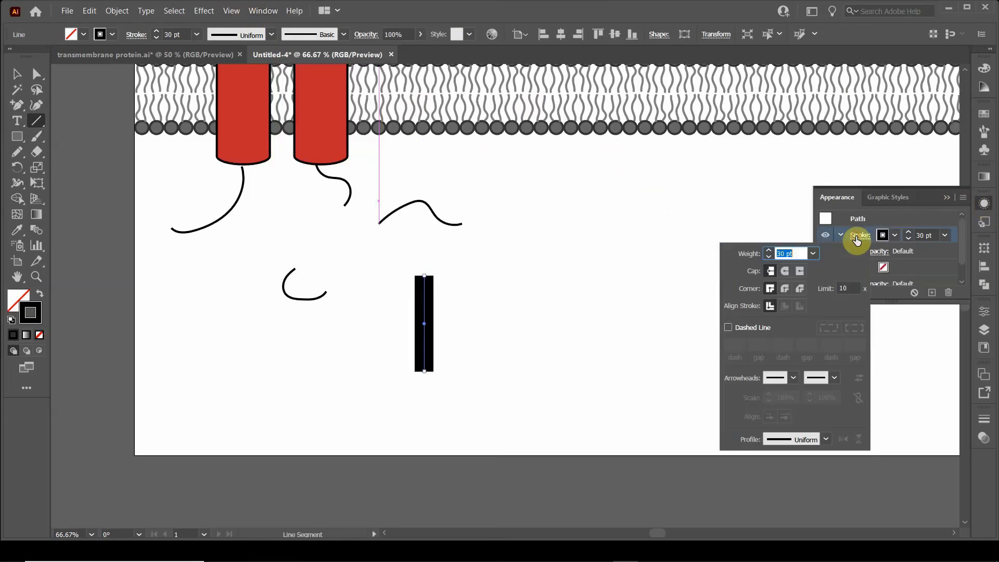
pyautogui.click(832, 379)
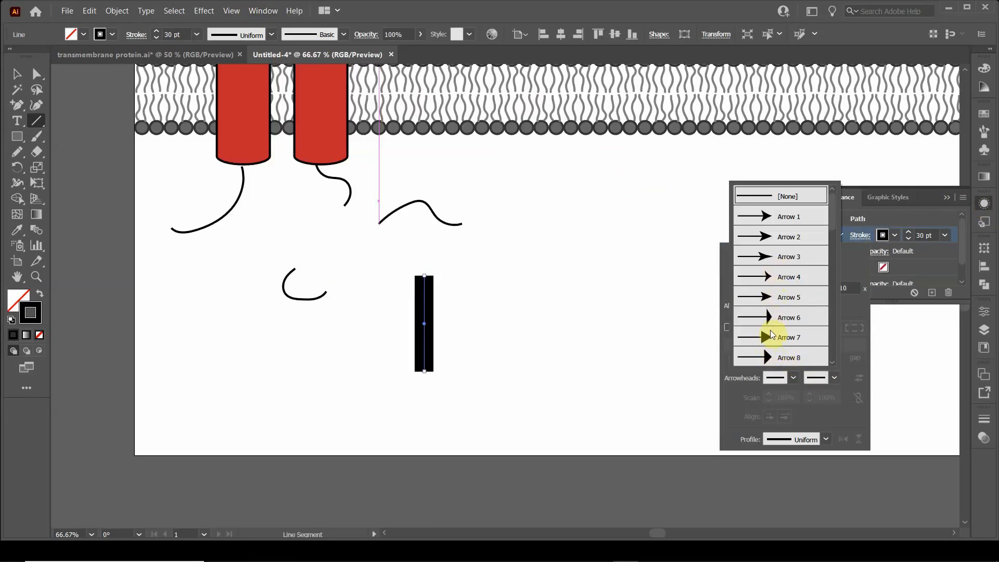
pyautogui.moveTo(830, 223); pyautogui.dragTo(837, 203)
pyautogui.click(765, 337)
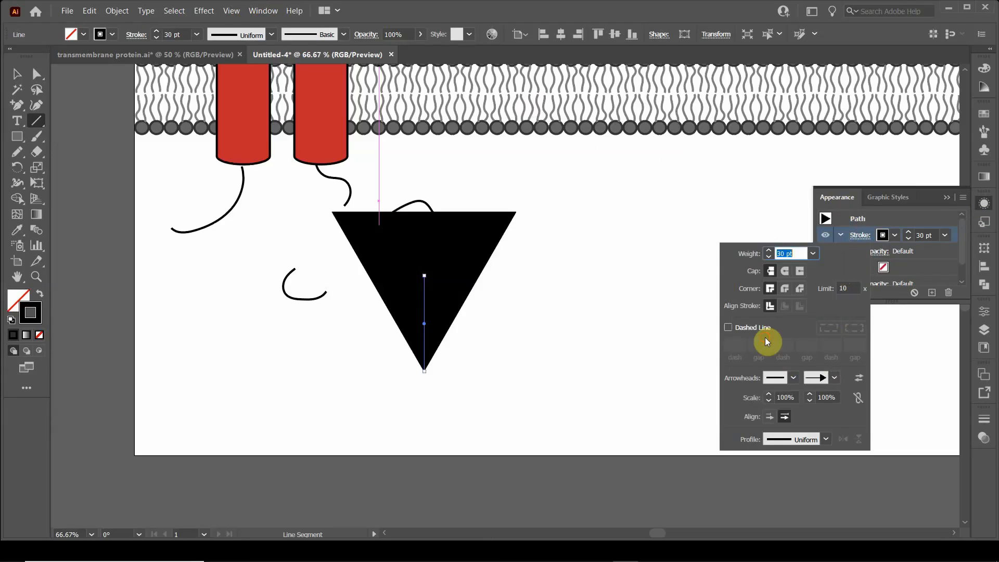
# Step: Scale the end arrowhead of the vertical line to 20% and close the stroke settings
pyautogui.click(825, 397)
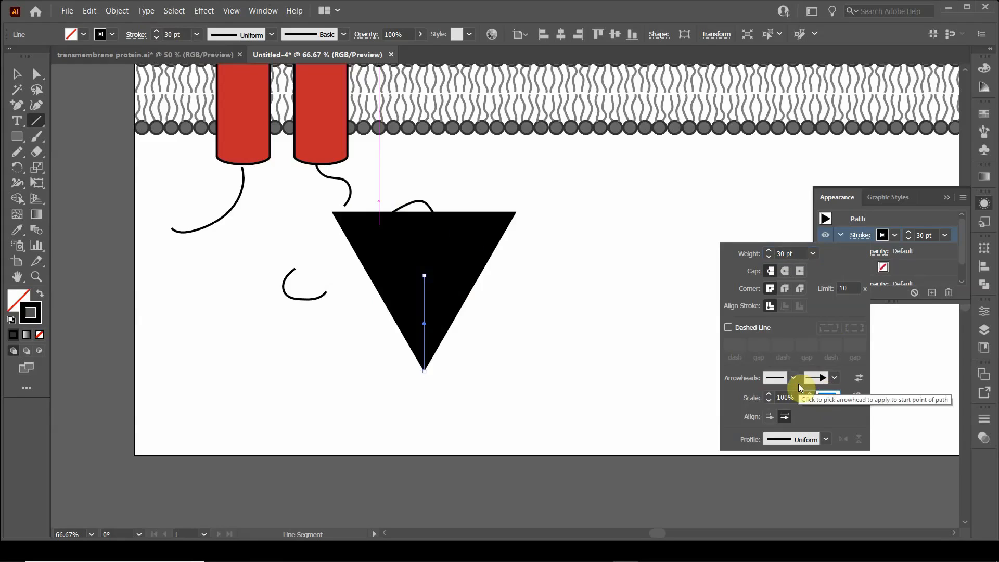
pyautogui.write('20')
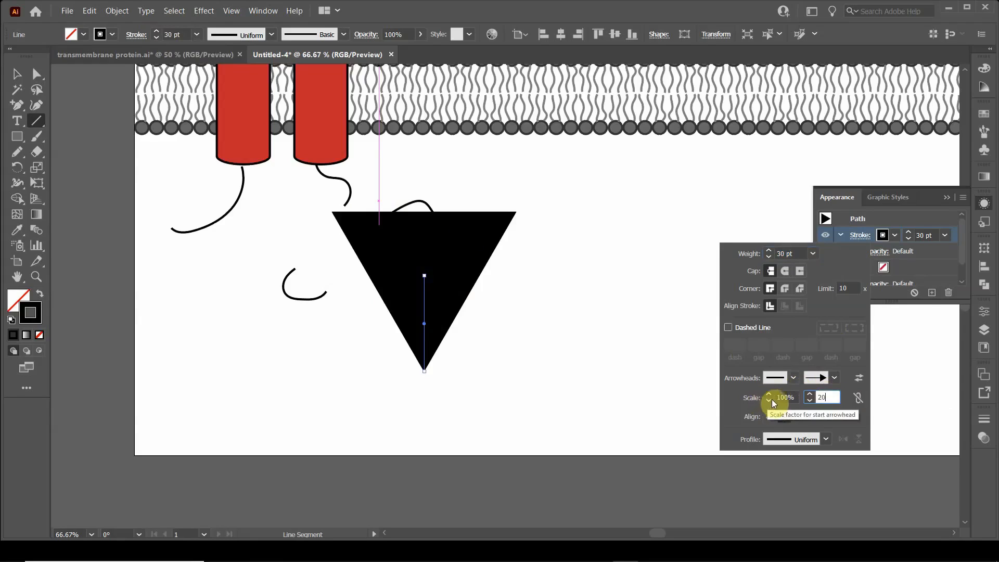
pyautogui.press('Return')
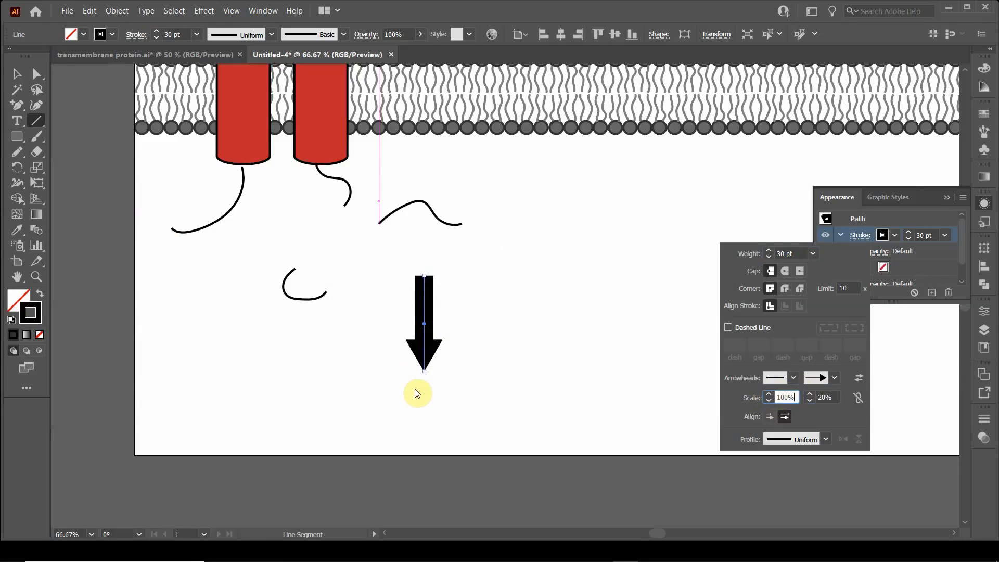
pyautogui.click(16, 81)
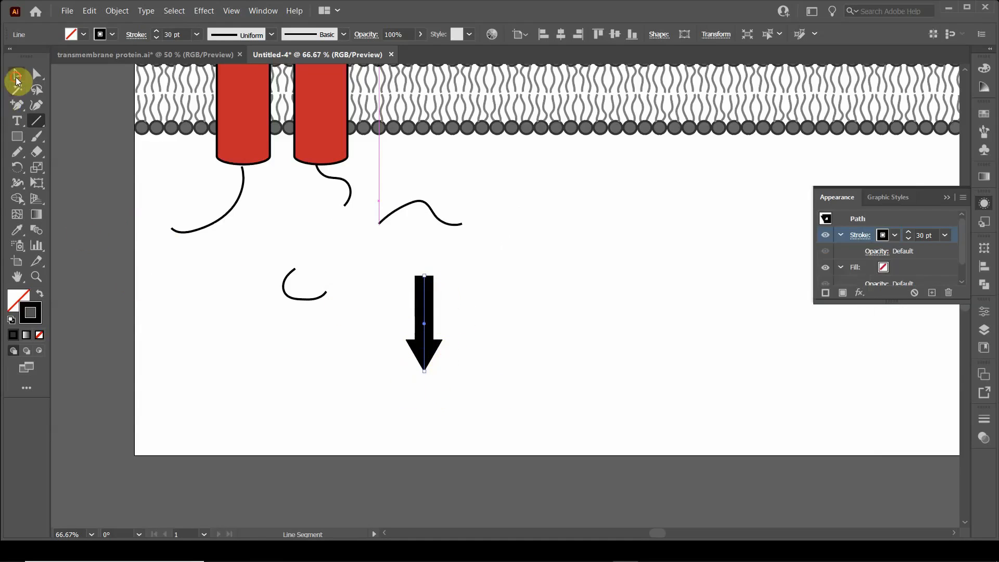
pyautogui.click(946, 197)
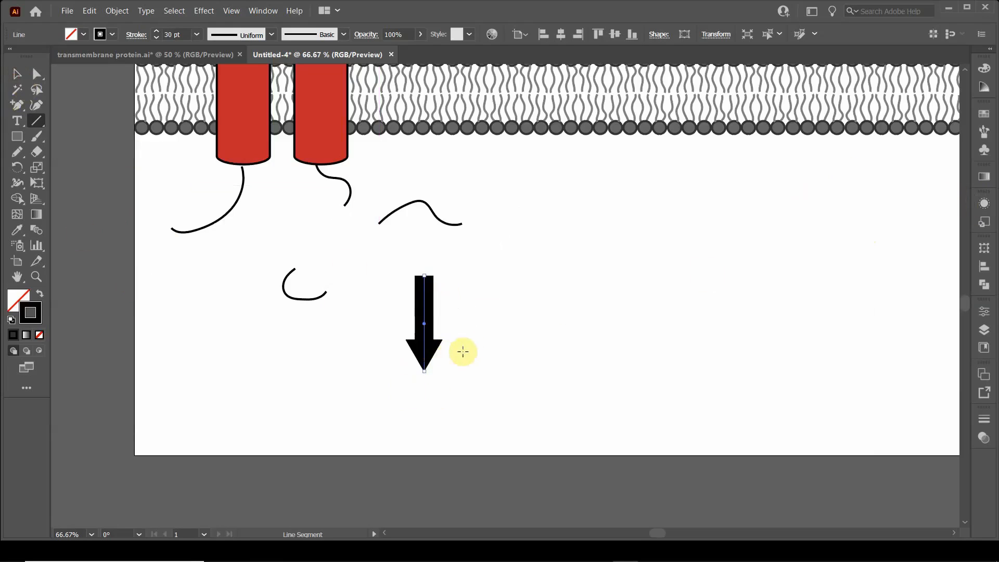
# Step: Expand the appearance of the arrow so its shaft and head become separate grouped objects
pyautogui.click(112, 12)
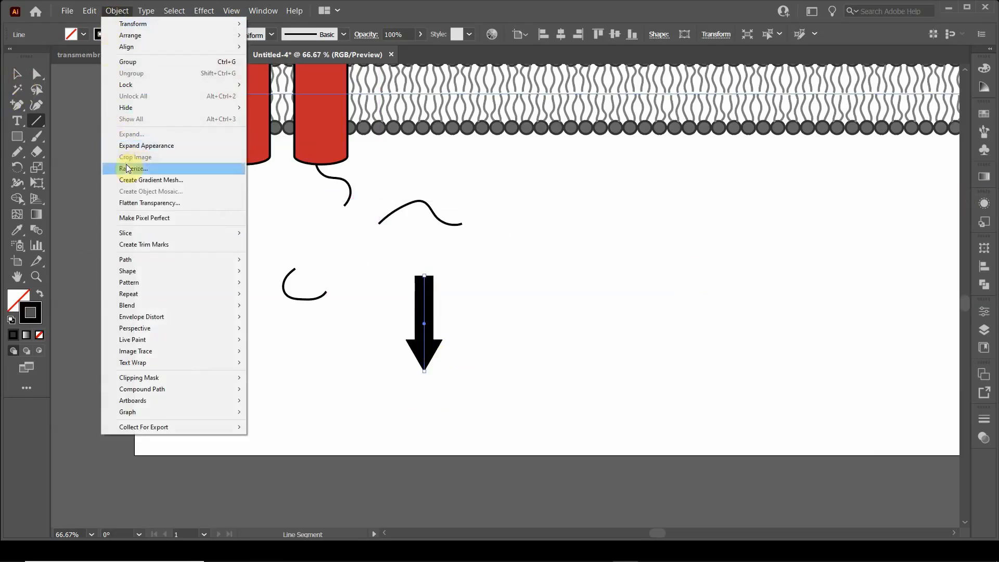
pyautogui.click(138, 145)
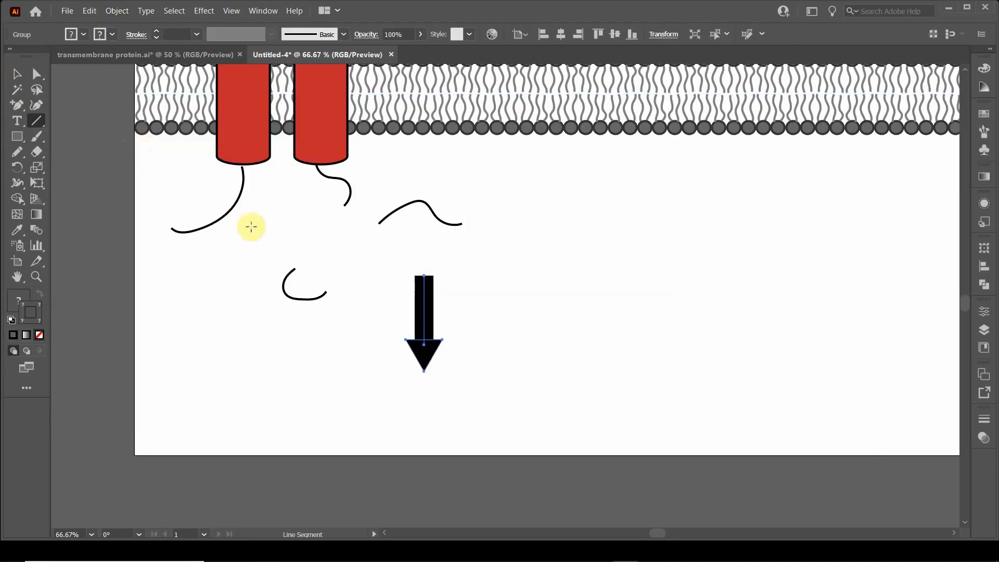
pyautogui.click(17, 73)
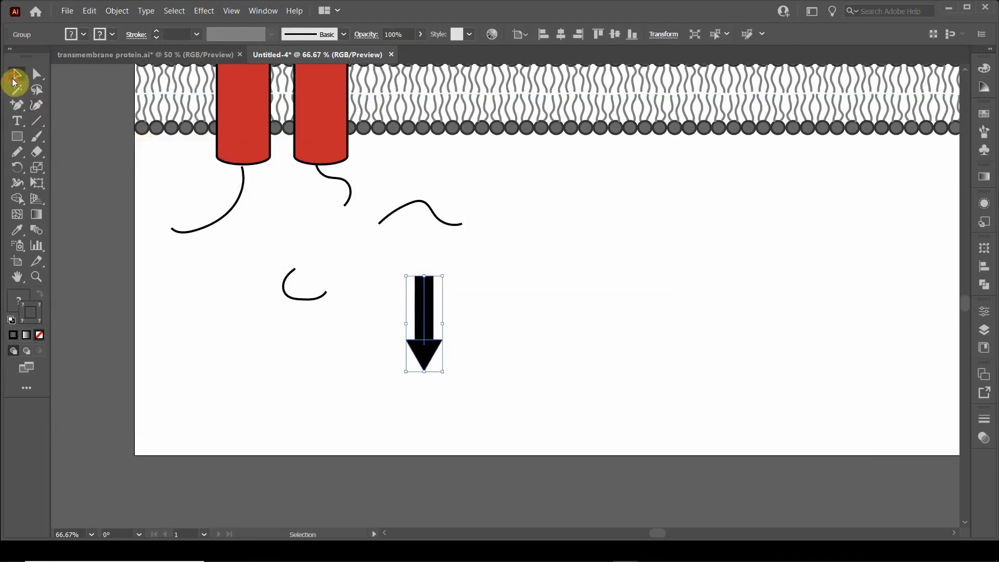
pyautogui.click(529, 319)
pyautogui.click(423, 286)
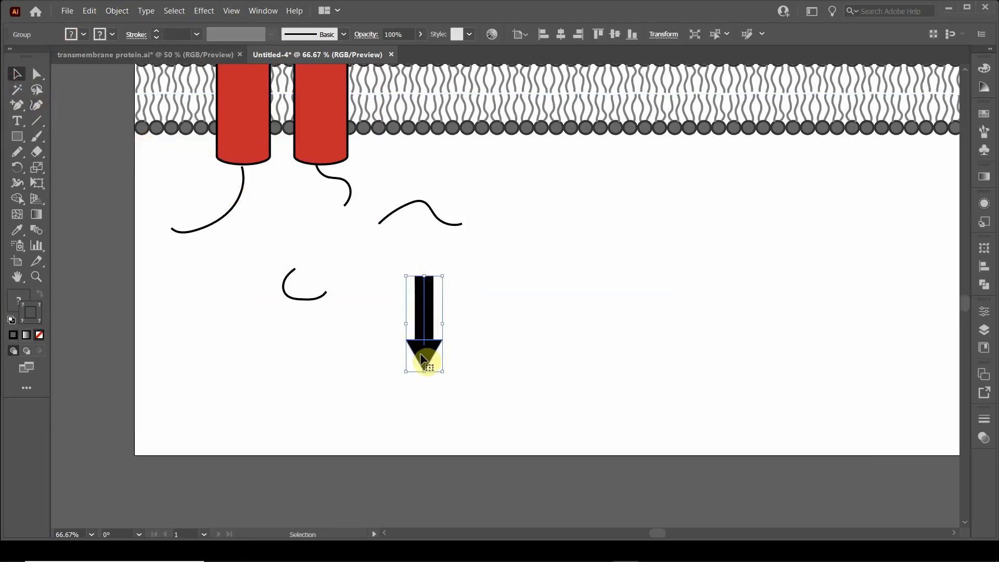
pyautogui.click(495, 307)
pyautogui.click(428, 298)
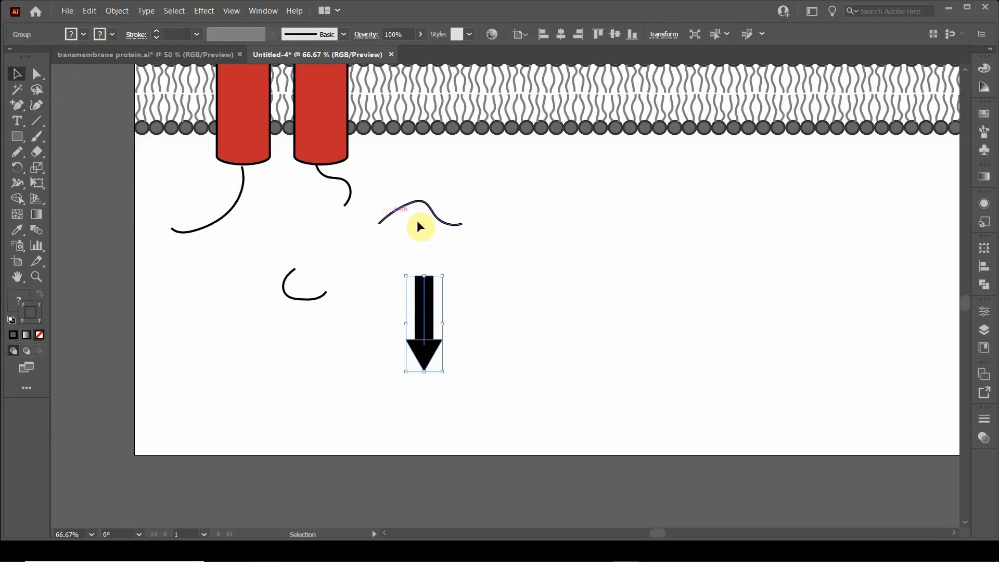
pyautogui.click(484, 309)
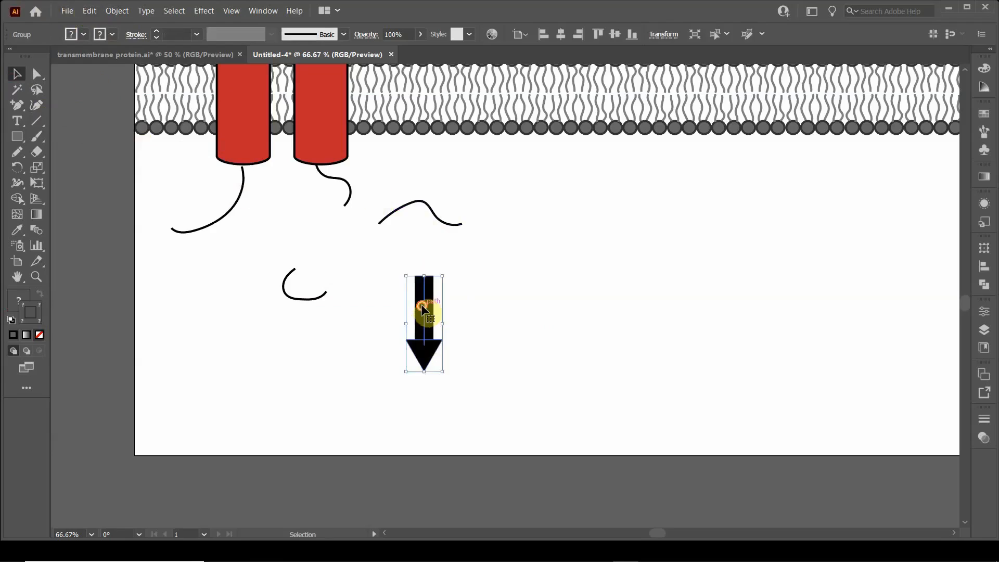
# Step: Check the arrow's shaft inside its group, then ungroup the whole arrow
pyautogui.doubleClick(421, 309)
pyautogui.click(426, 327)
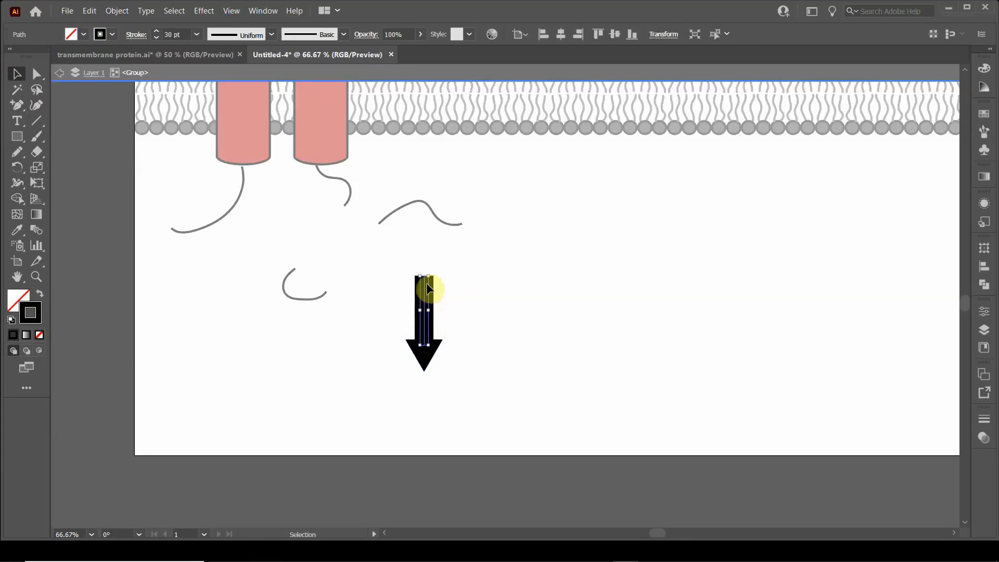
pyautogui.doubleClick(478, 347)
pyautogui.moveTo(368, 292); pyautogui.dragTo(468, 366)
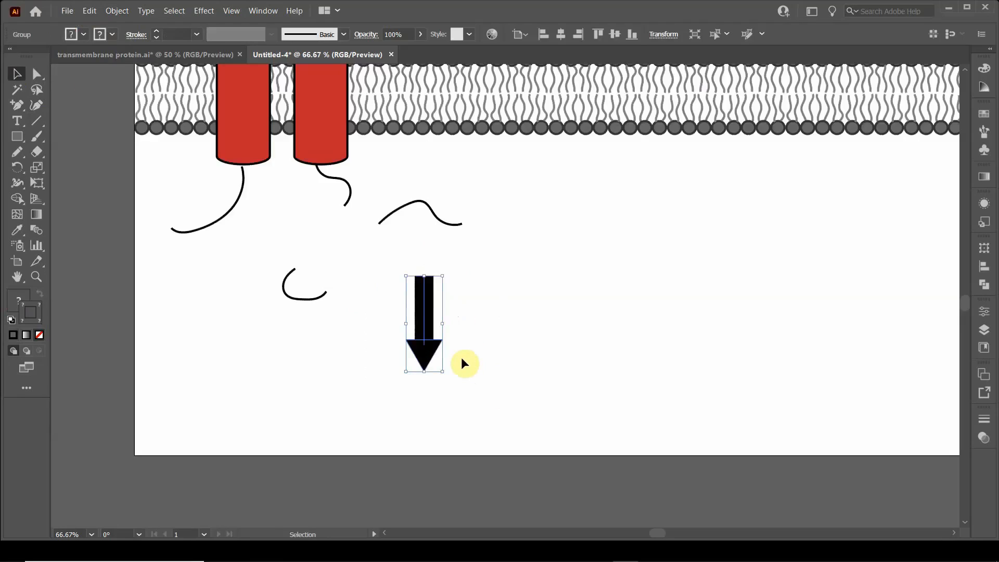
pyautogui.press('ctrl')
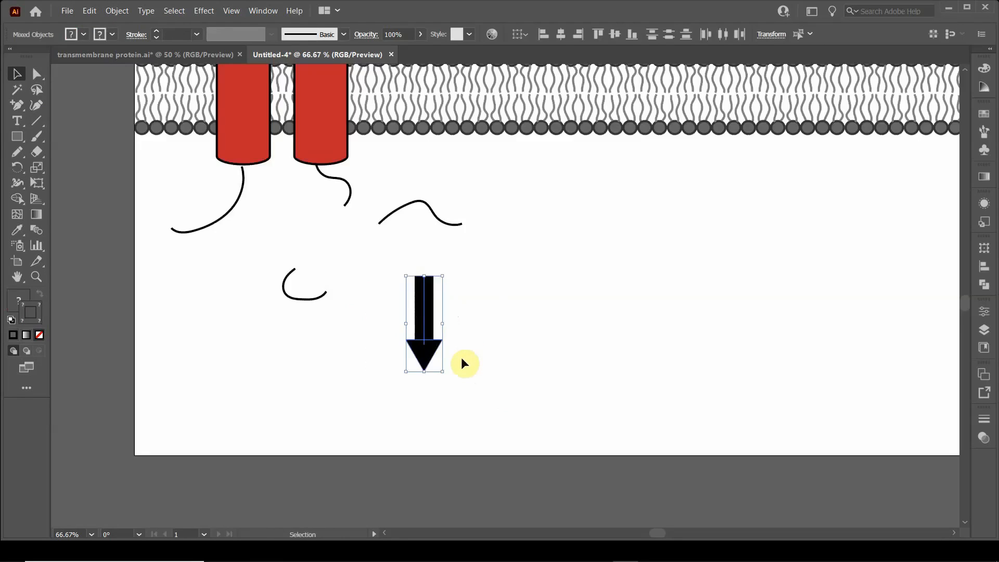
# Step: Expand the fill and stroke of the arrow's shaft into a filled shape
pyautogui.click(461, 357)
pyautogui.click(425, 311)
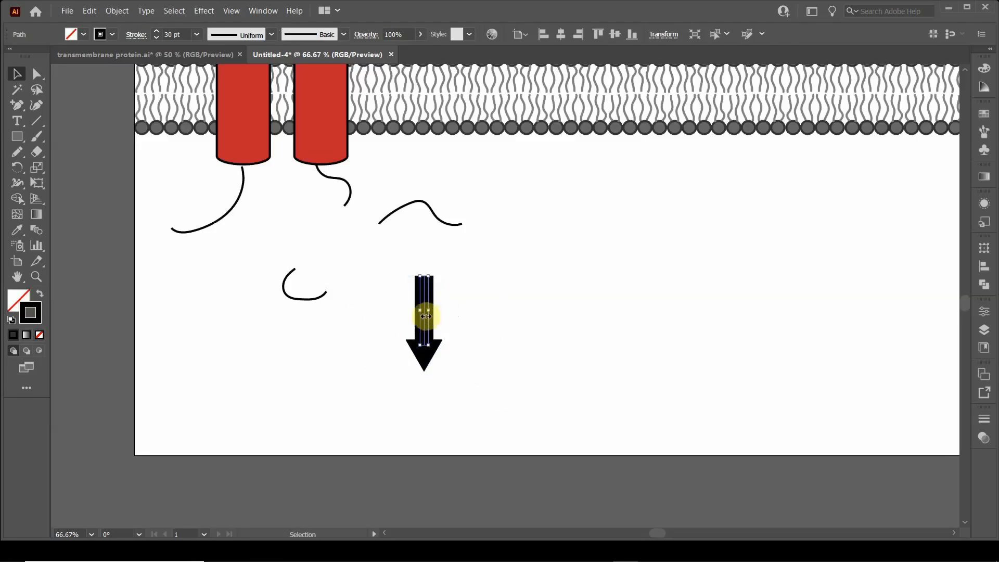
pyautogui.click(114, 11)
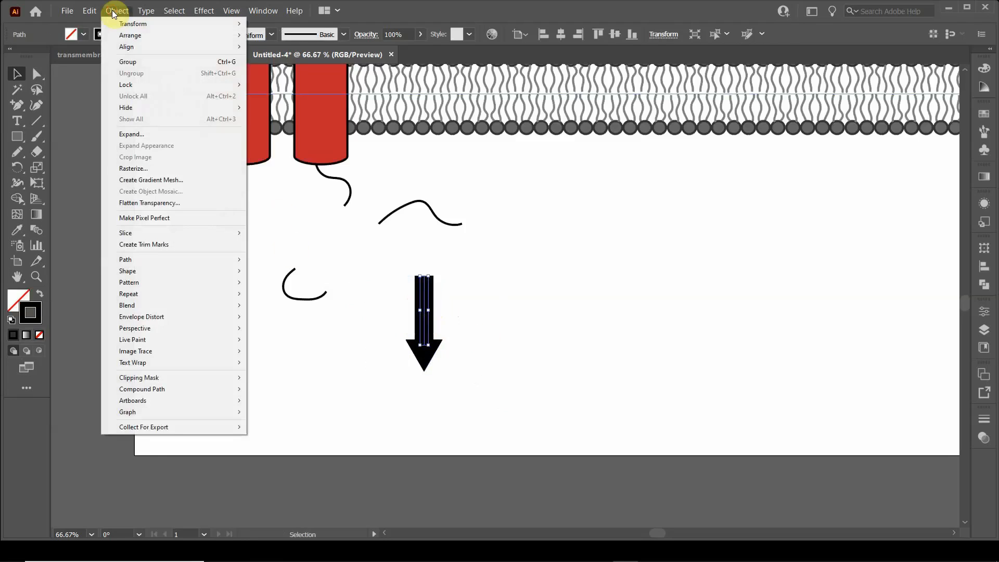
pyautogui.click(130, 136)
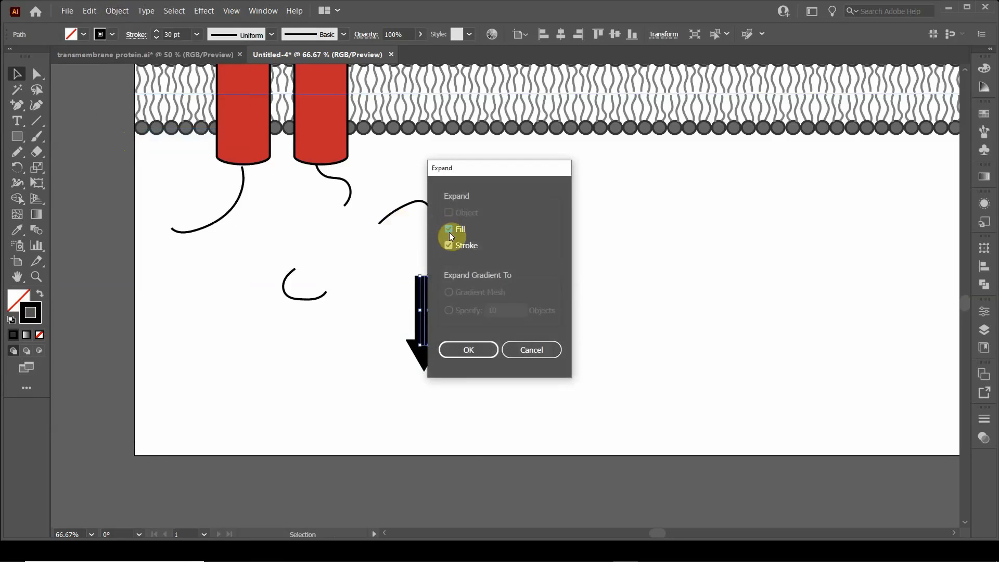
pyautogui.click(464, 352)
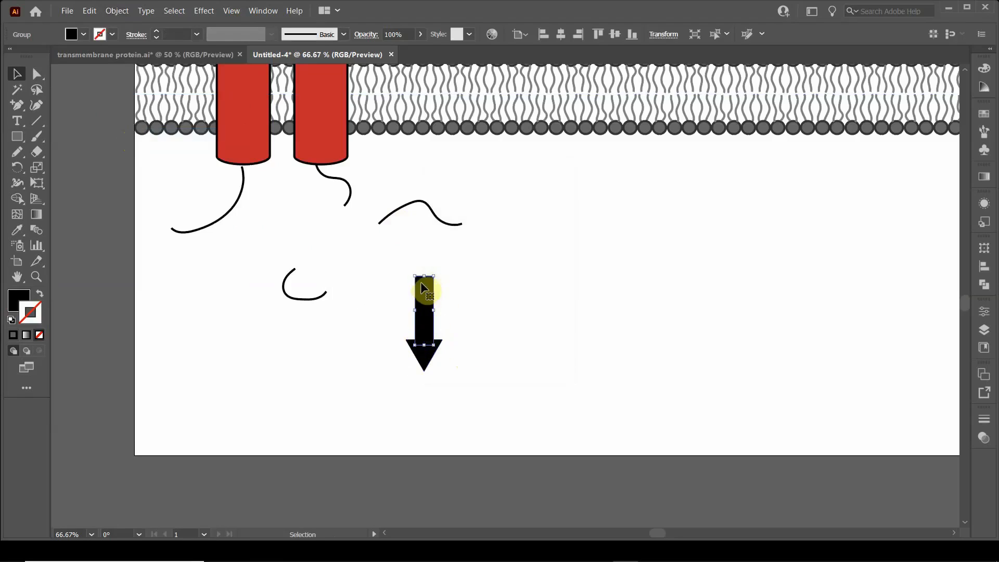
pyautogui.click(480, 360)
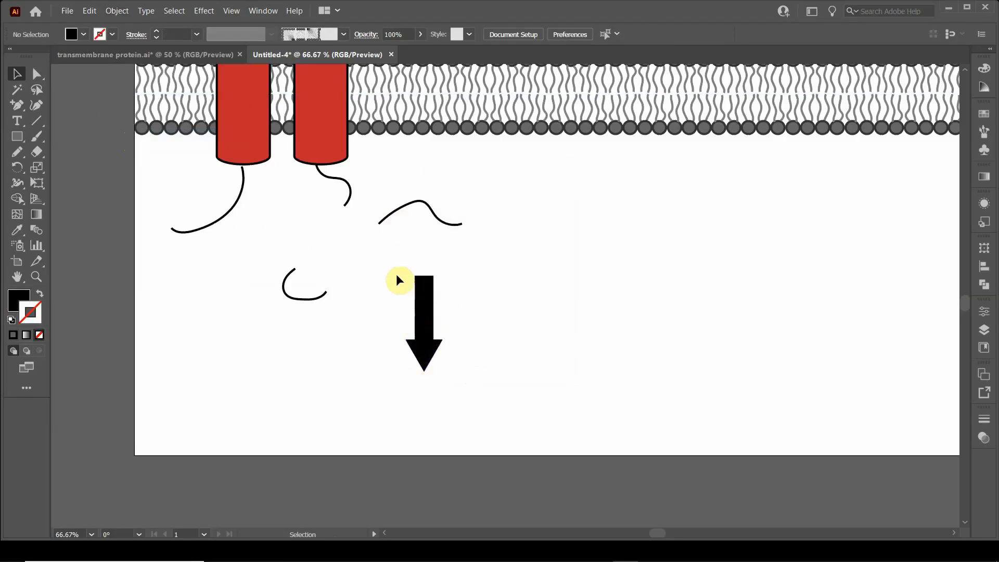
# Step: Merge the arrow's shaft and head into one shape with the Shape Builder tool
pyautogui.click(439, 356)
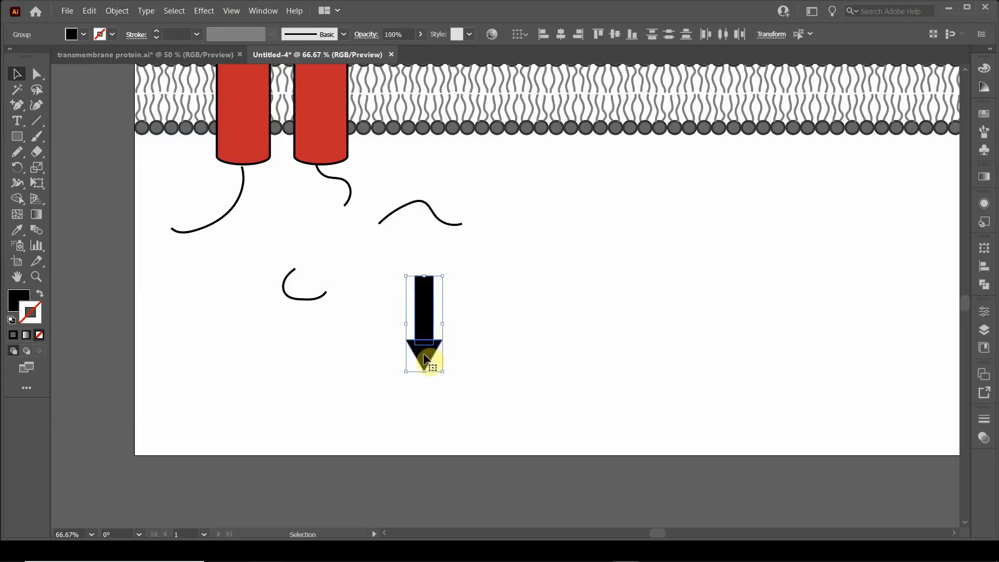
pyautogui.click(18, 198)
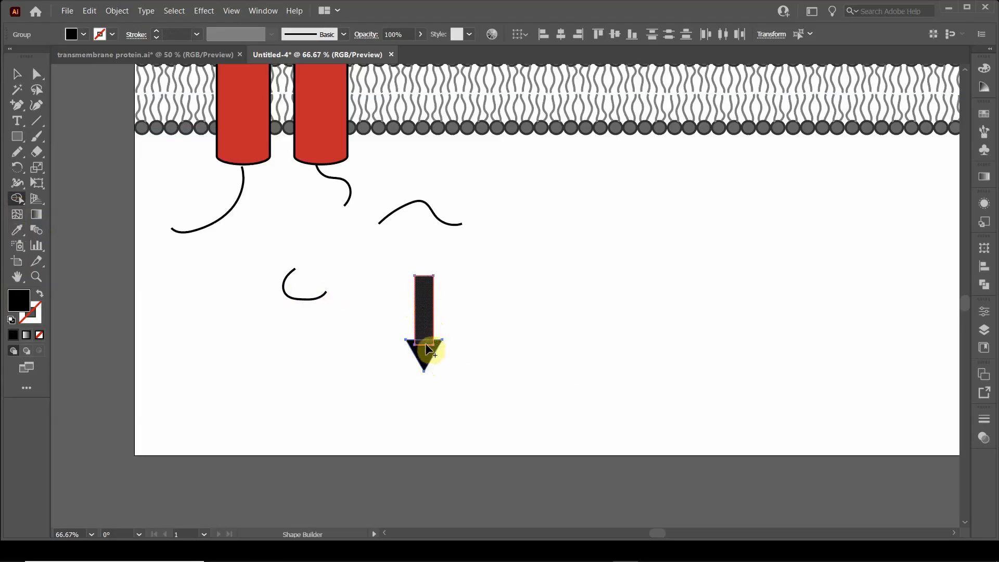
pyautogui.moveTo(424, 358); pyautogui.dragTo(424, 359)
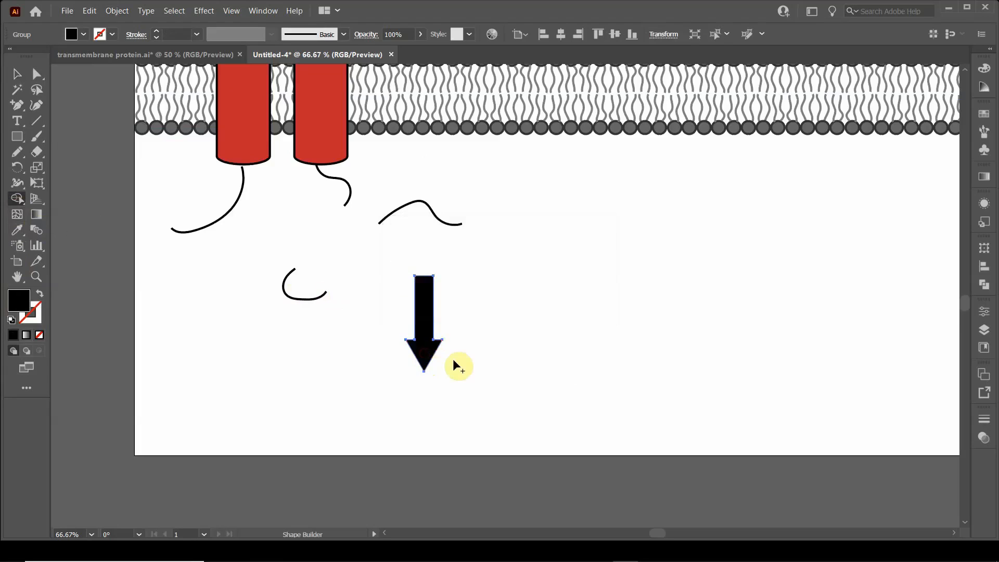
# Step: Copy the left cylinder's red fill and 3 pt black stroke onto the merged arrow with the Eyedropper
pyautogui.click(14, 73)
pyautogui.click(475, 326)
pyautogui.click(426, 322)
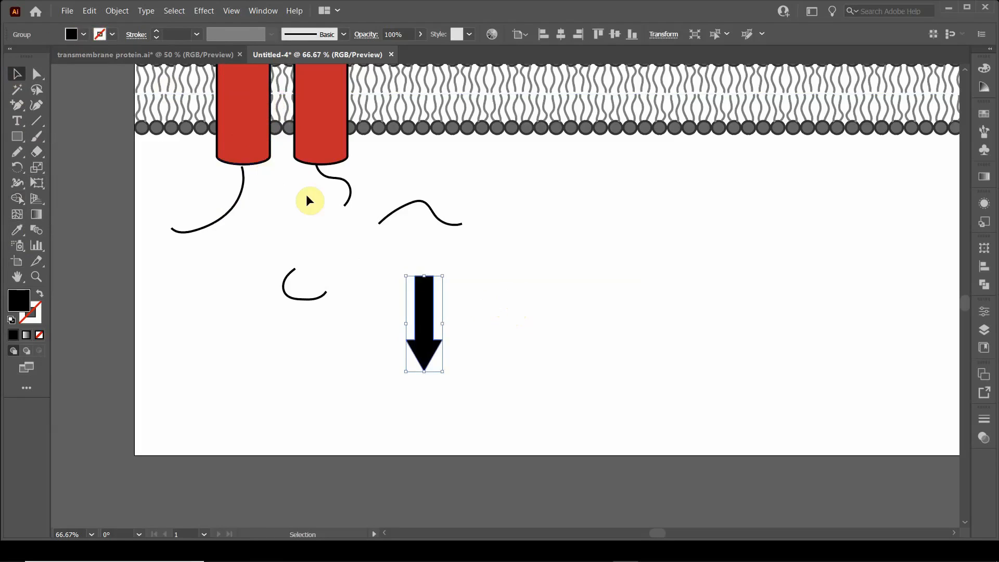
pyautogui.press('i')
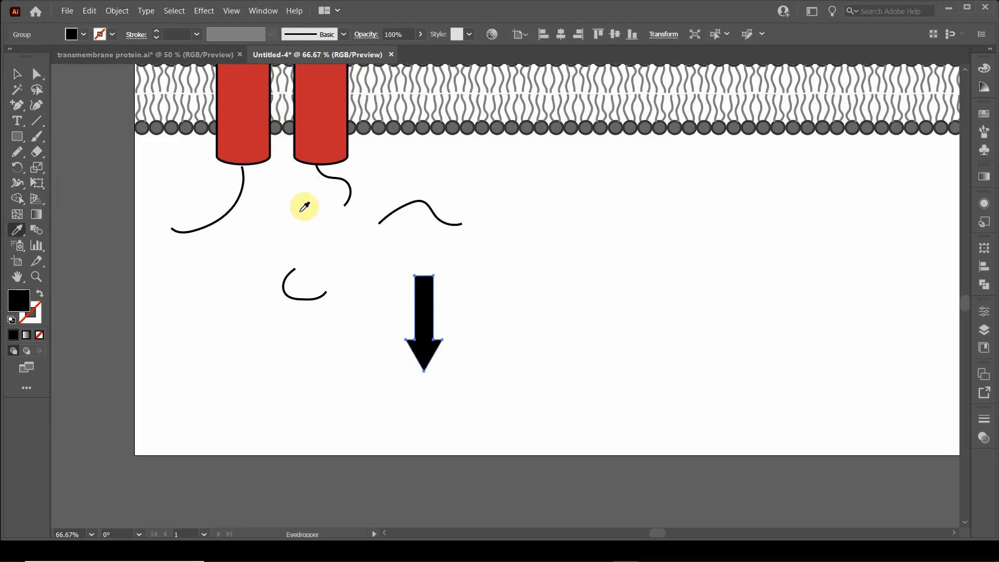
pyautogui.click(251, 123)
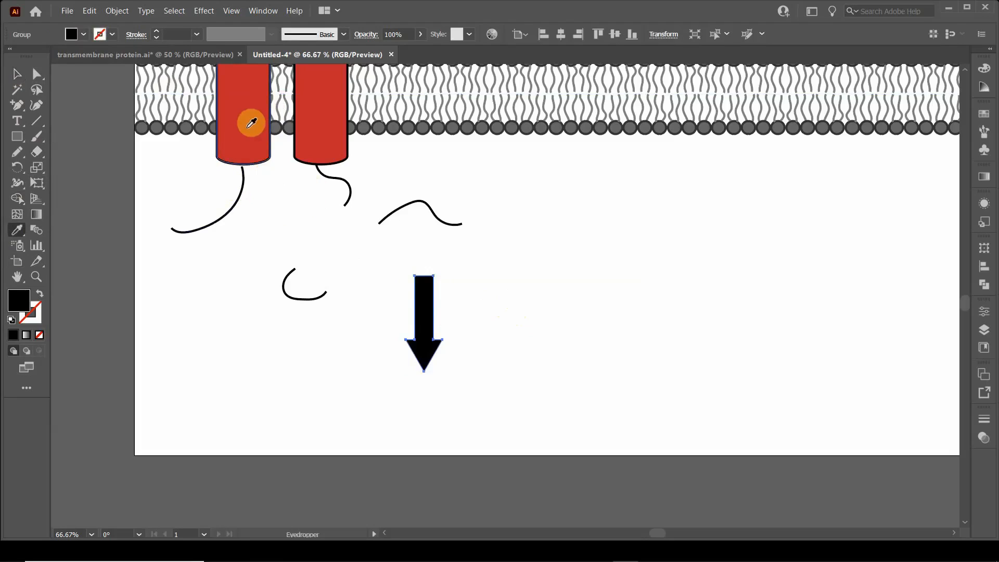
pyautogui.click(251, 123)
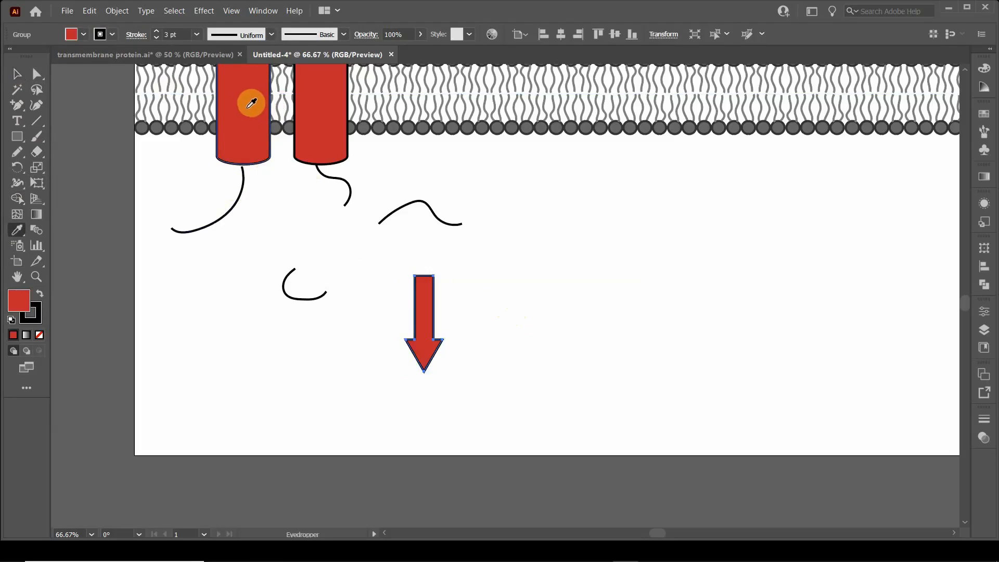
pyautogui.click(15, 73)
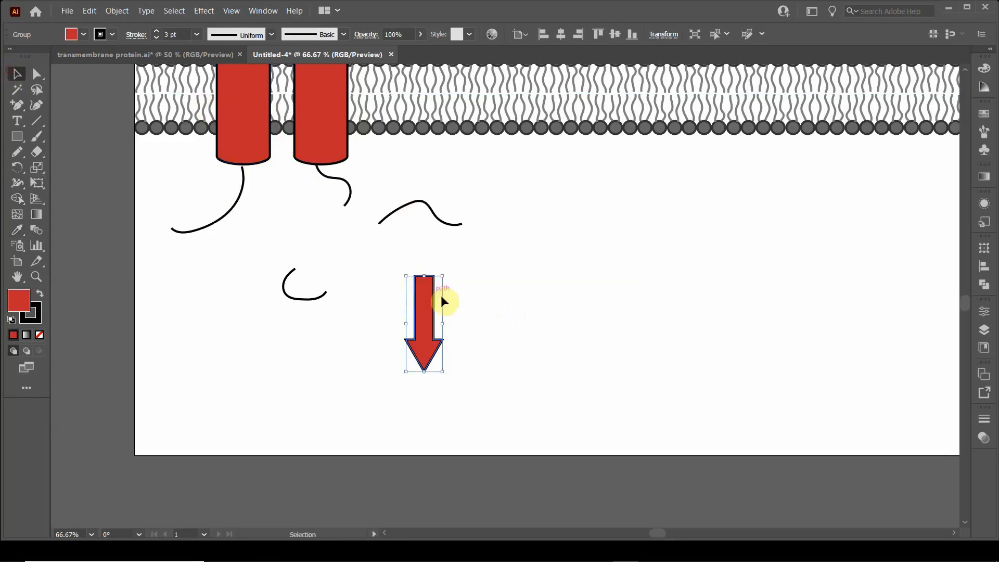
# Step: Rotate the red arrow to point diagonally down-left and place it between the right cylinder's lower loop and the small C-shaped loop
pyautogui.click(356, 288)
pyautogui.click(422, 291)
pyautogui.moveTo(410, 271); pyautogui.dragTo(436, 286)
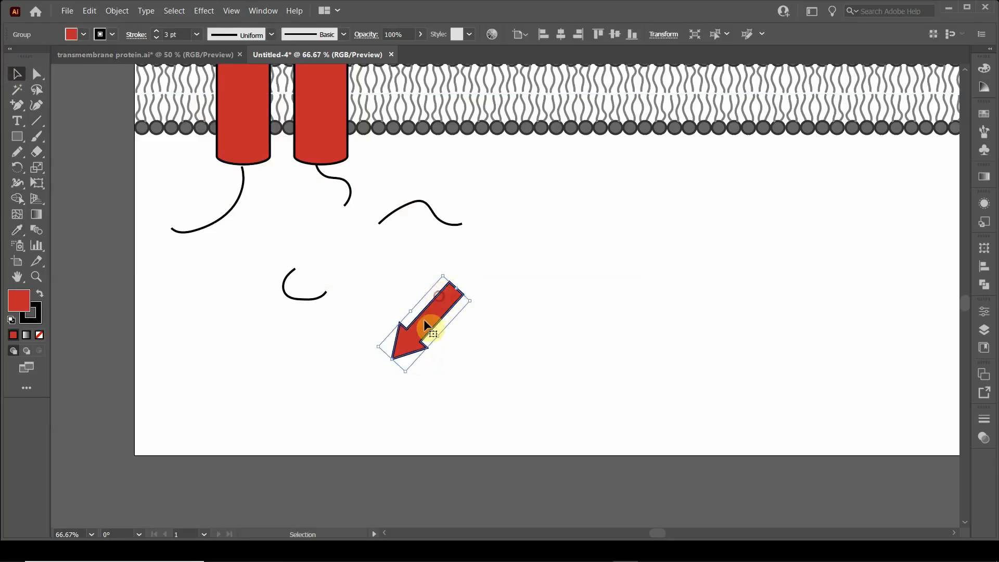
pyautogui.moveTo(425, 328); pyautogui.dragTo(318, 239)
pyautogui.click(480, 339)
pyautogui.click(318, 233)
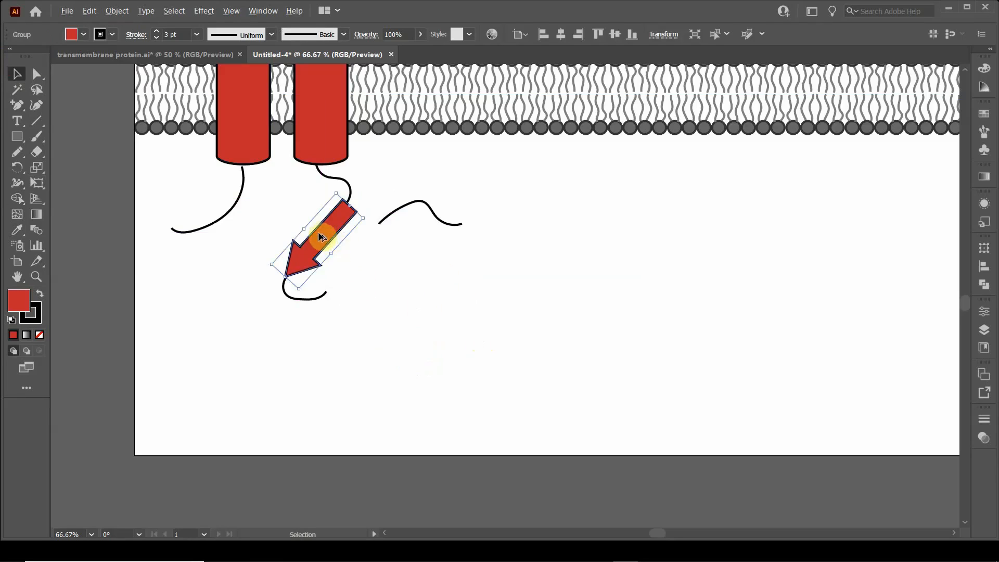
# Step: Duplicate the diagonal arrow, rotate the copy 180°, and place it parallel to the first between the C-shaped loop and the wavy line
pyautogui.moveTo(320, 237); pyautogui.dragTo(418, 299)
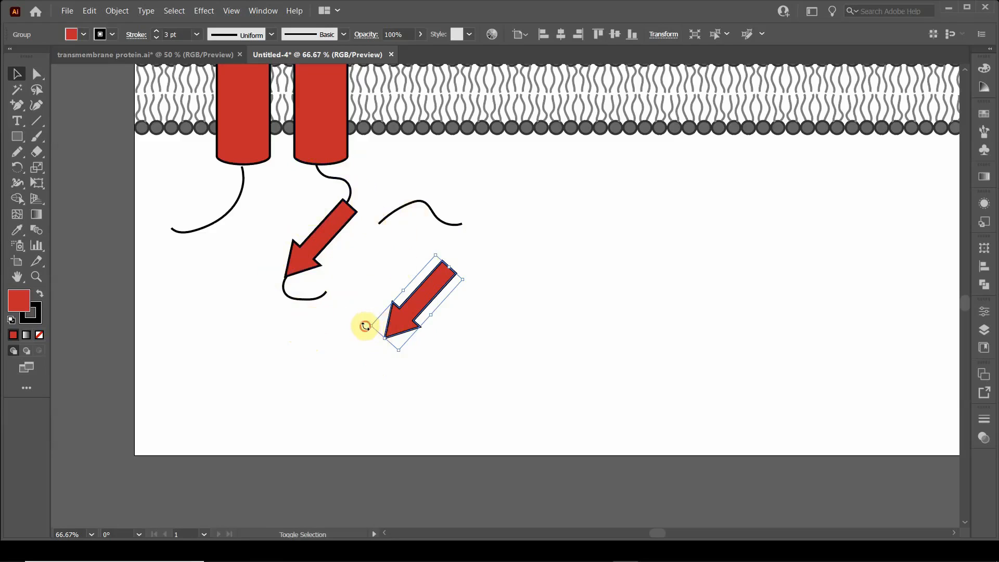
pyautogui.moveTo(364, 326); pyautogui.dragTo(515, 225)
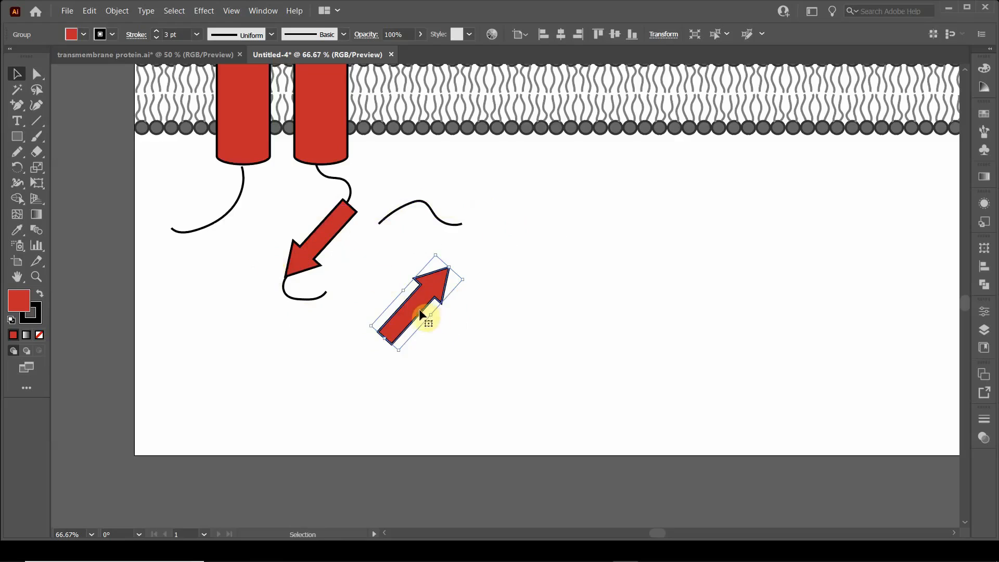
pyautogui.moveTo(420, 309); pyautogui.dragTo(352, 269)
pyautogui.click(381, 181)
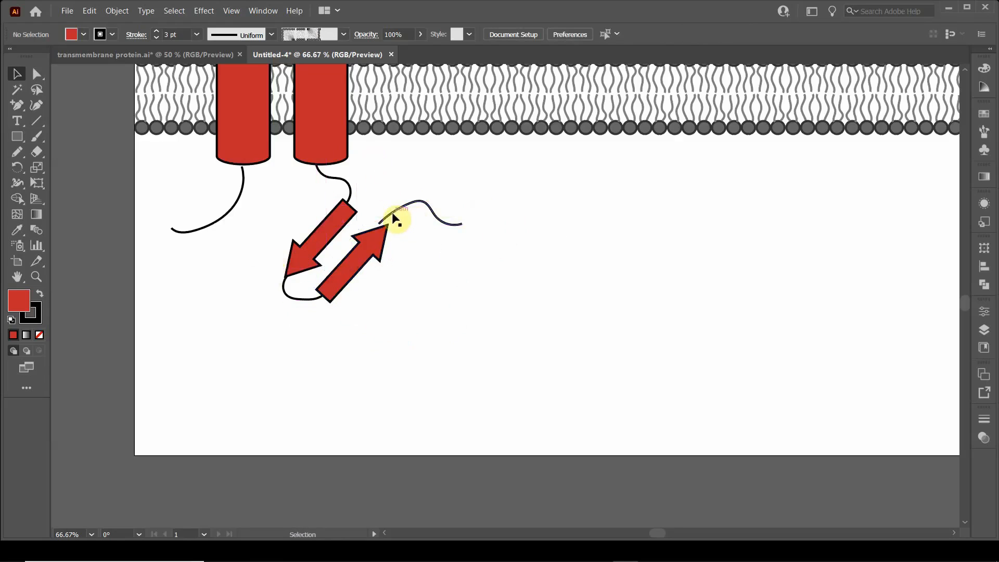
# Step: Reposition the wavy line and reshape its start with the Pencil tool so it joins the second arrow's tip
pyautogui.click(400, 209)
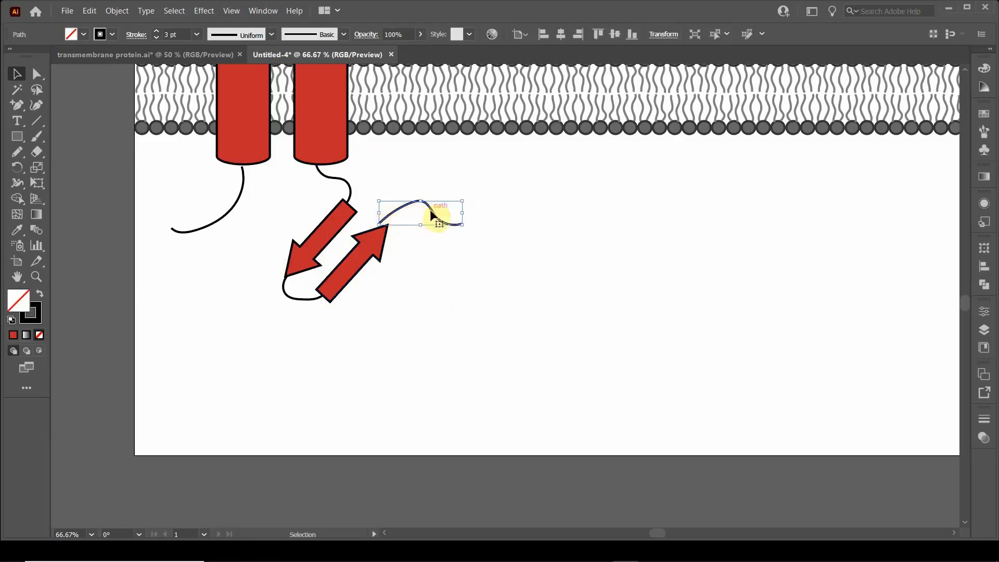
pyautogui.click(395, 271)
pyautogui.moveTo(393, 211); pyautogui.dragTo(403, 198)
pyautogui.click(17, 152)
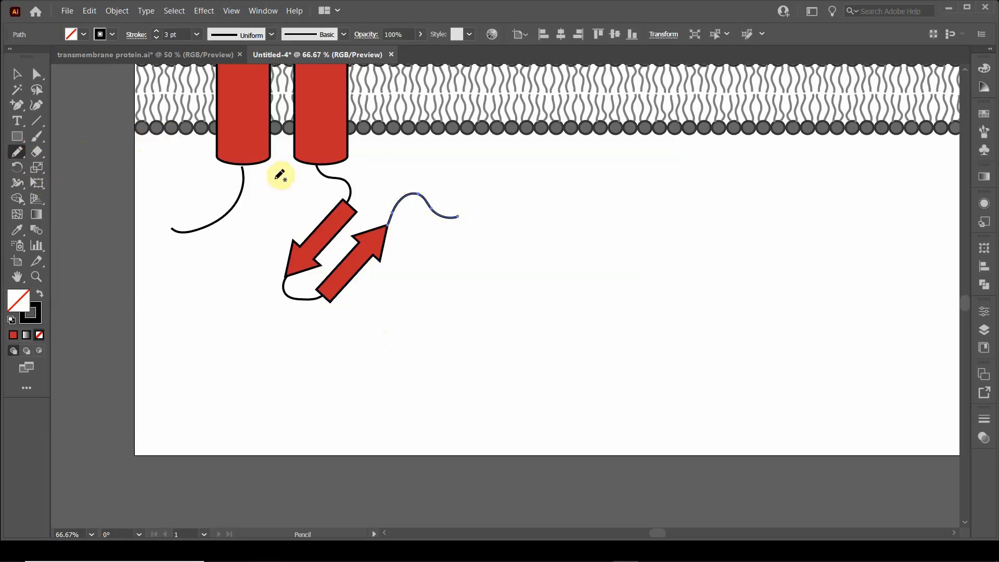
pyautogui.click(16, 74)
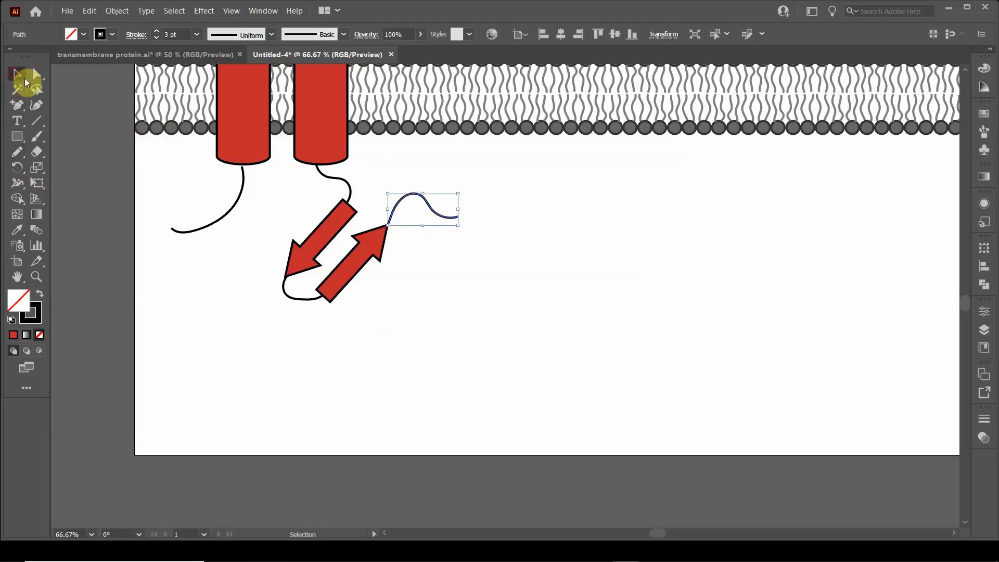
pyautogui.click(380, 188)
# Step: Redraw the loop below the right cylinder with the Pencil tool so it runs into the first arrow's blunt end
pyautogui.click(349, 187)
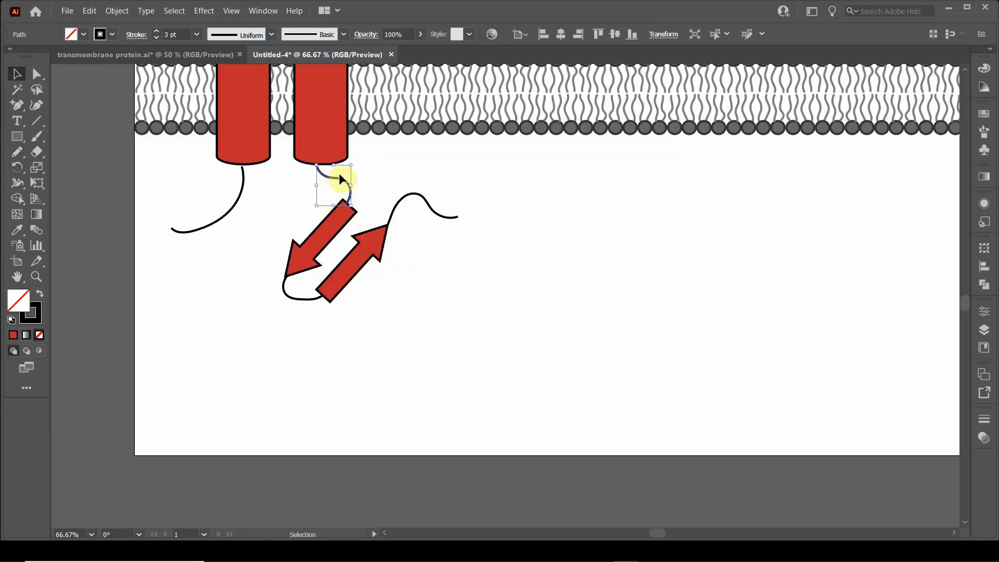
pyautogui.click(22, 155)
pyautogui.moveTo(317, 165)
pyautogui.mouseDown()
pyautogui.moveTo(355, 180)
pyautogui.moveTo(348, 207)
pyautogui.mouseUp()
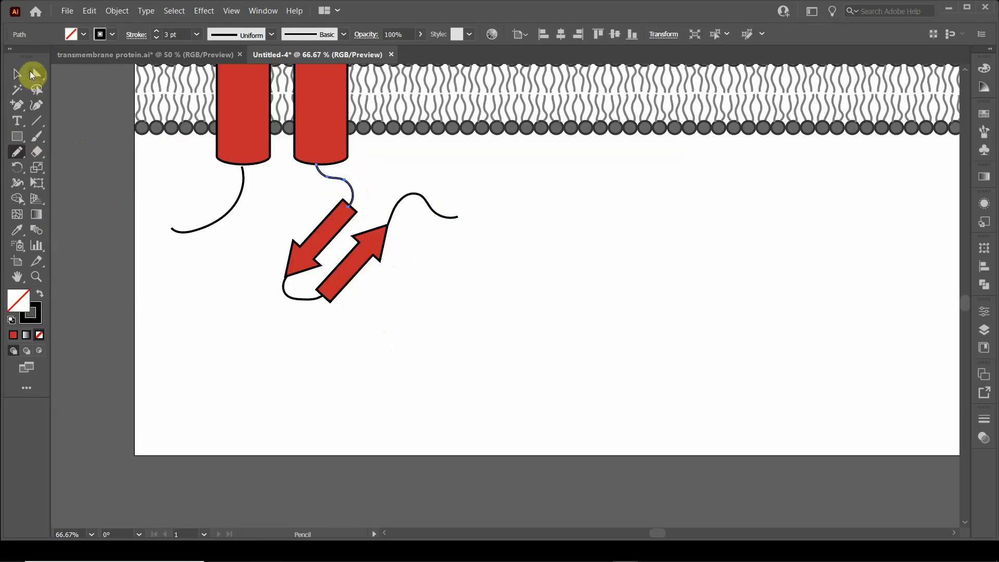
pyautogui.click(13, 78)
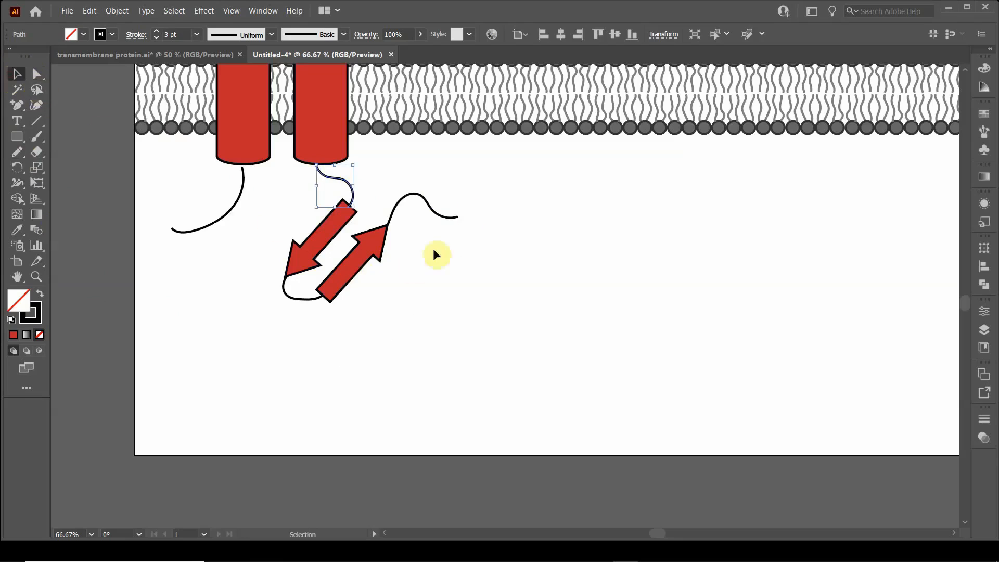
pyautogui.click(497, 206)
# Step: Select the whole protein without the membrane and duplicate it further right along the bilayer
pyautogui.scroll(2, 494, 263)
pyautogui.scroll(2, 494, 265)
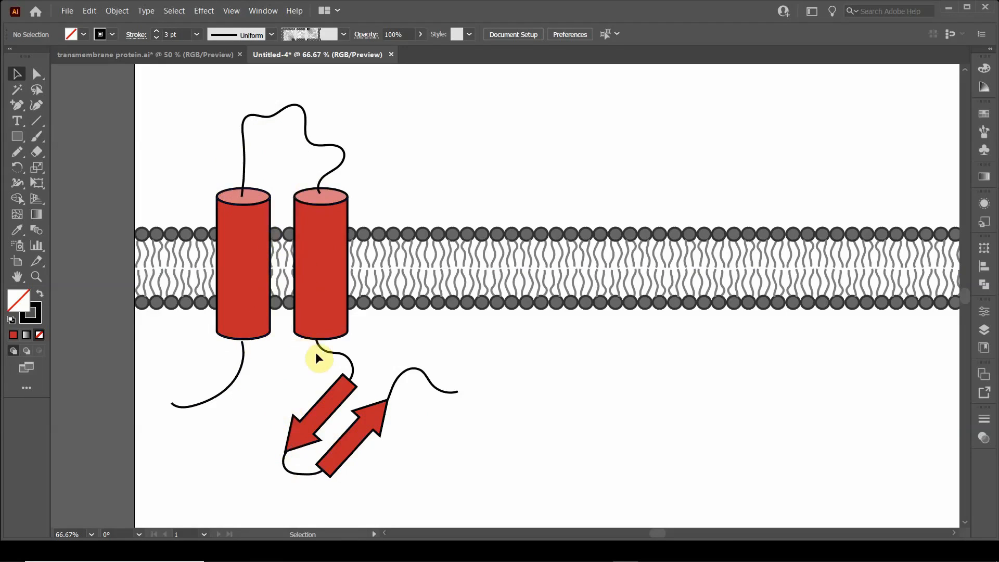
pyautogui.moveTo(179, 101); pyautogui.dragTo(414, 463)
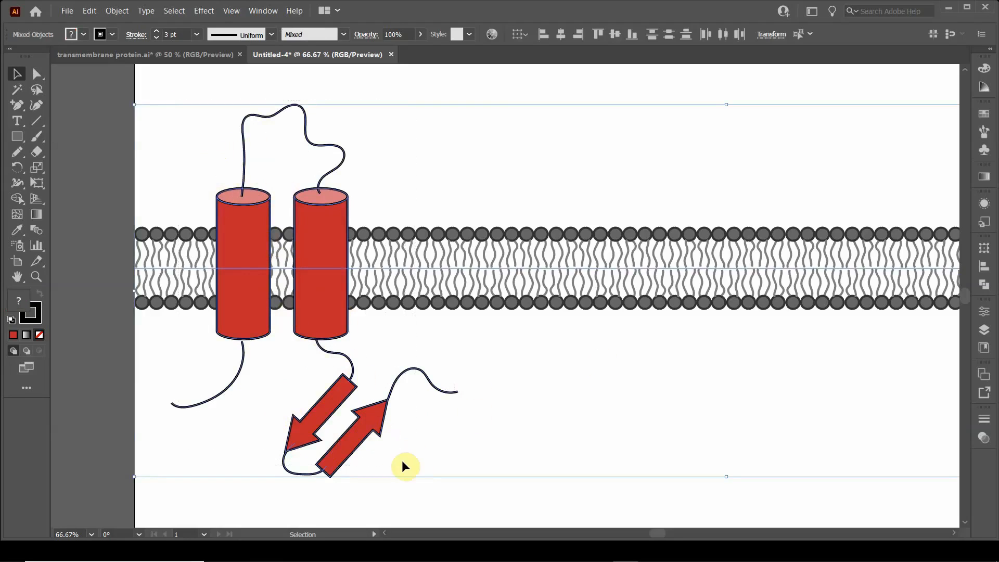
pyautogui.keyDown('shift'); pyautogui.click(400, 268); pyautogui.keyUp('shift')
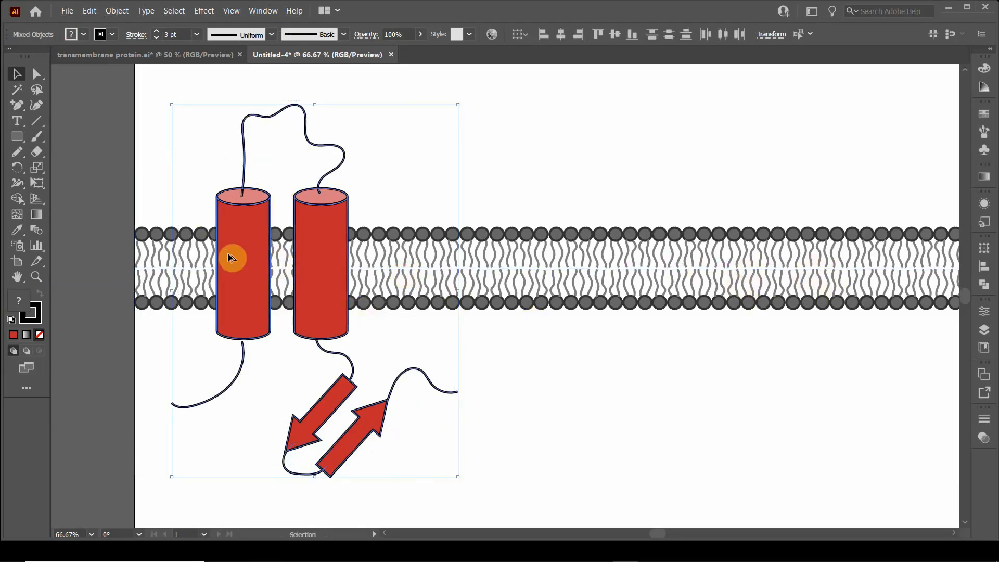
pyautogui.moveTo(230, 258); pyautogui.dragTo(528, 265)
pyautogui.click(432, 159)
# Step: Apply a linear gradient fill to the bodies of both cylinders in the duplicated protein
pyautogui.press('space')
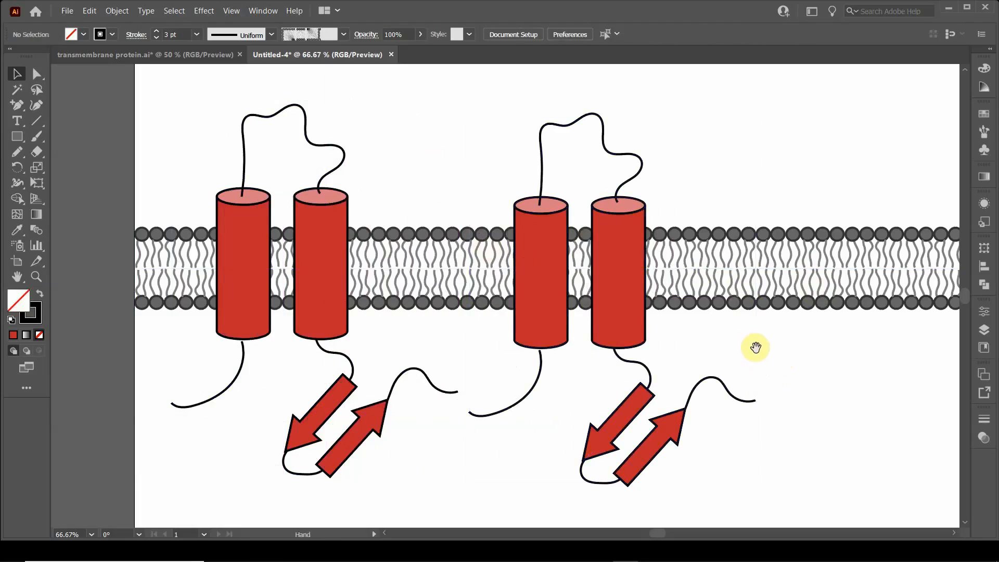
pyautogui.moveTo(755, 348); pyautogui.dragTo(563, 342)
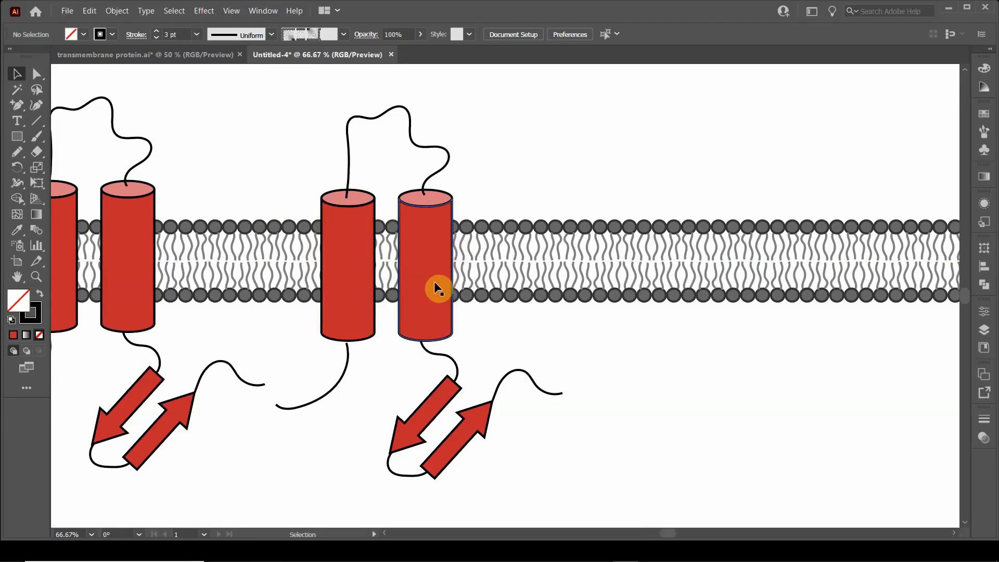
pyautogui.click(369, 258)
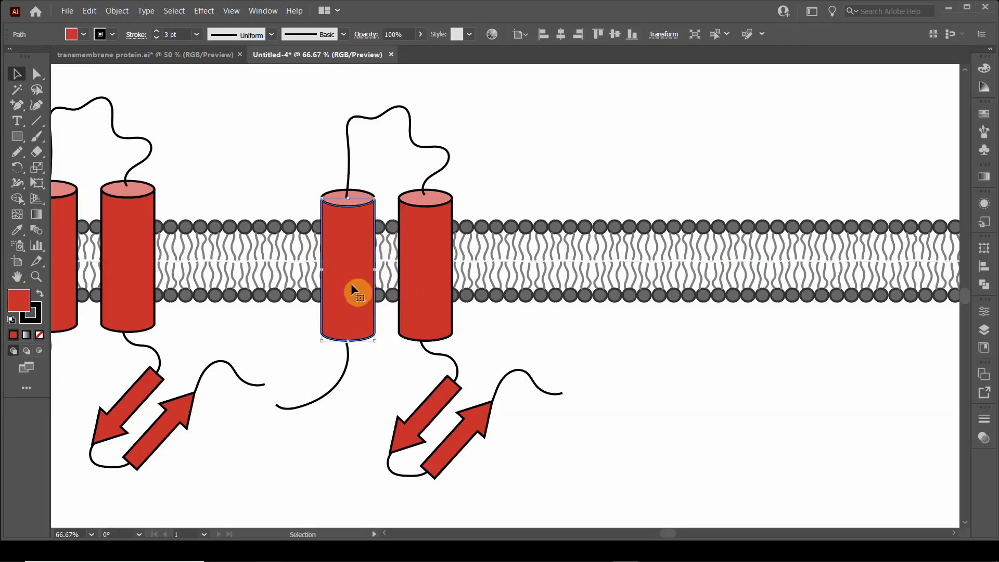
pyautogui.keyDown('shift'); pyautogui.click(436, 243); pyautogui.keyUp('shift')
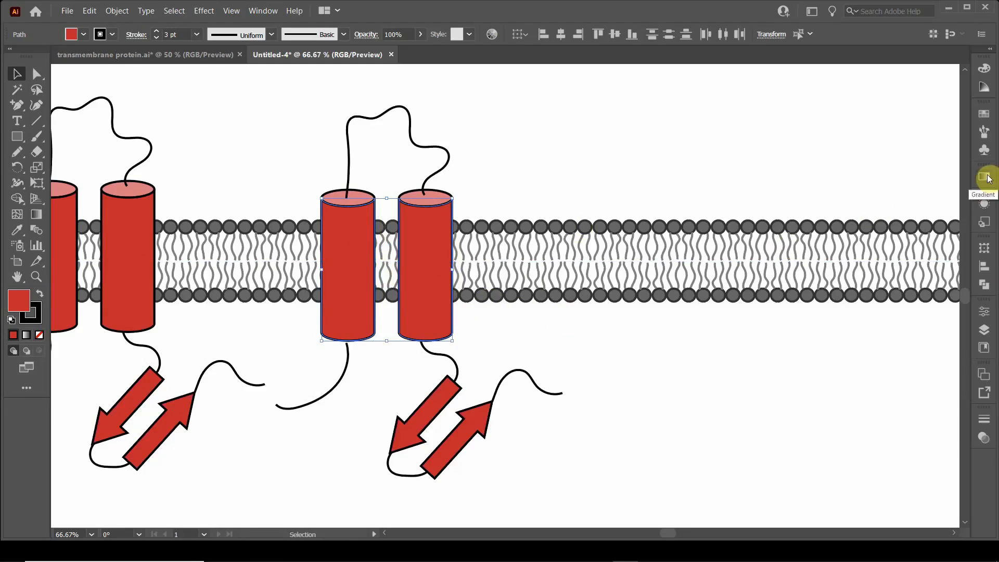
pyautogui.click(261, 13)
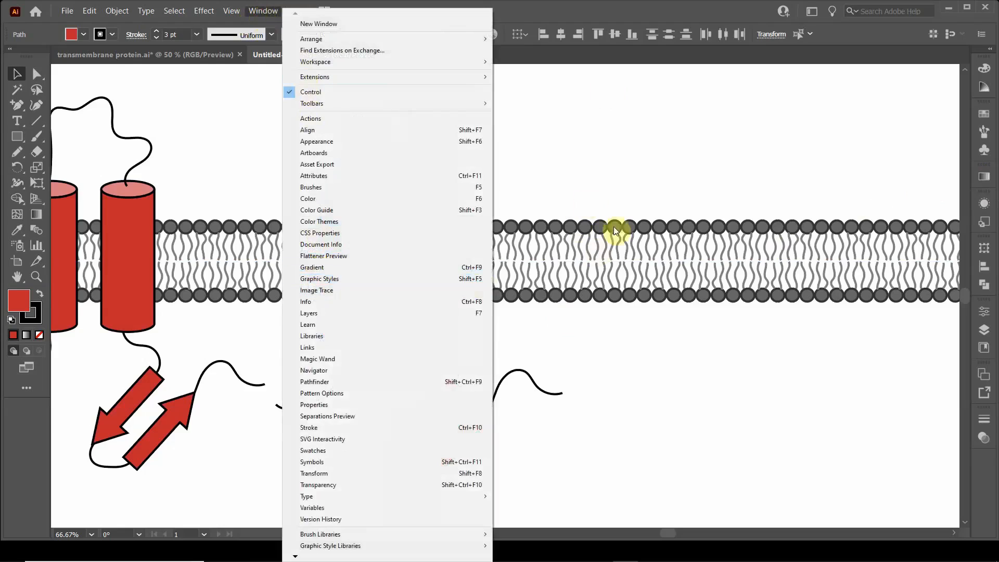
pyautogui.click(983, 177)
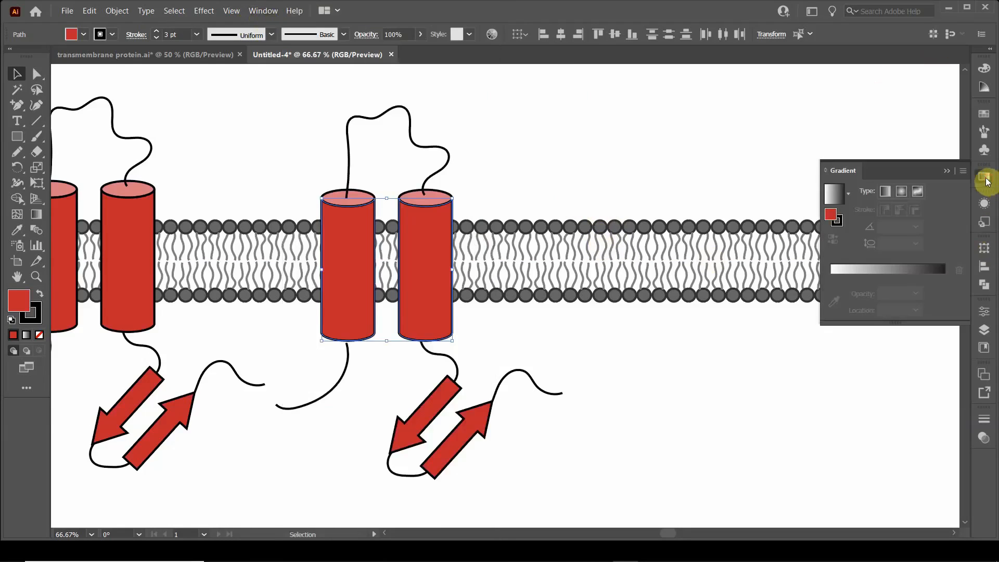
pyautogui.click(835, 220)
pyautogui.click(836, 223)
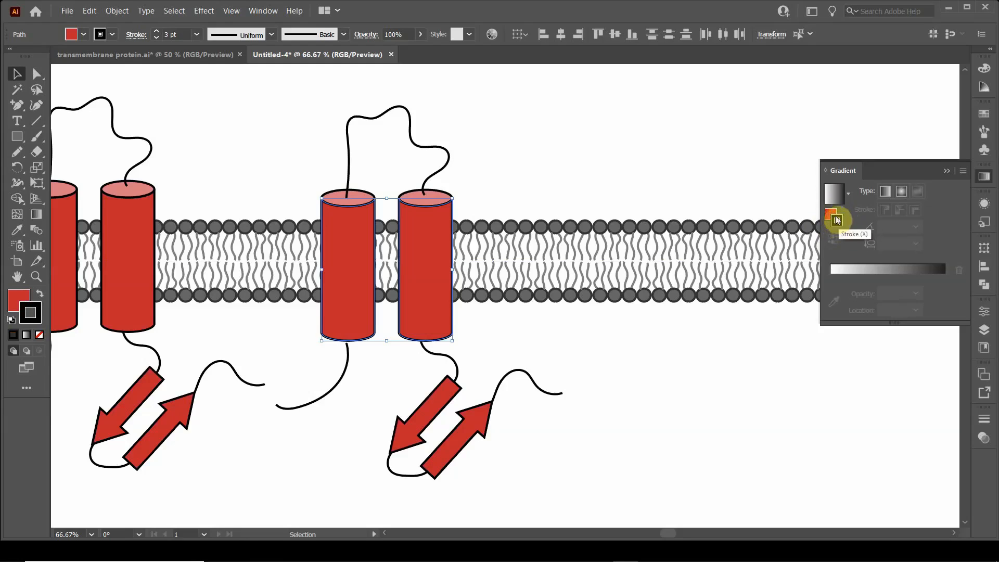
pyautogui.click(827, 214)
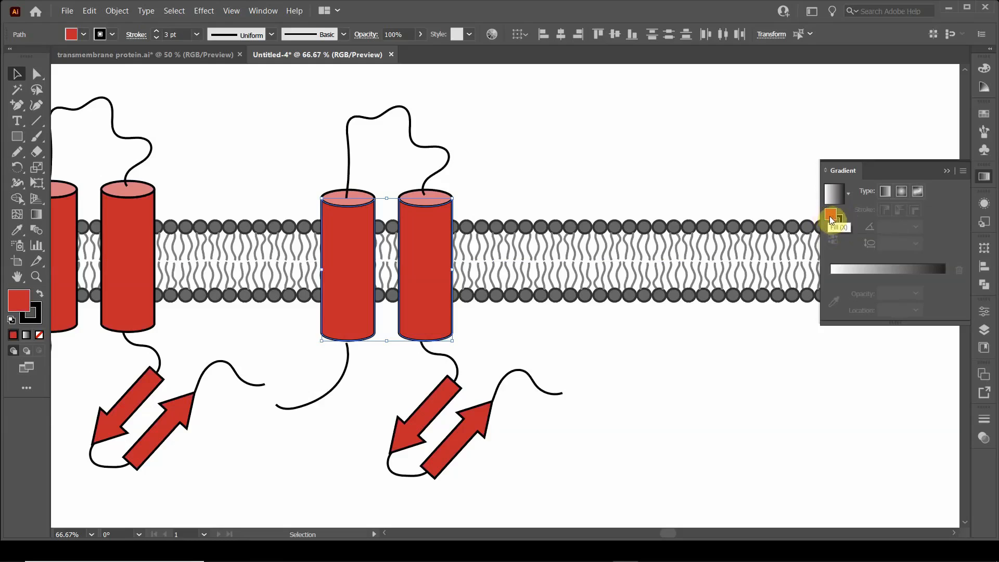
pyautogui.click(885, 192)
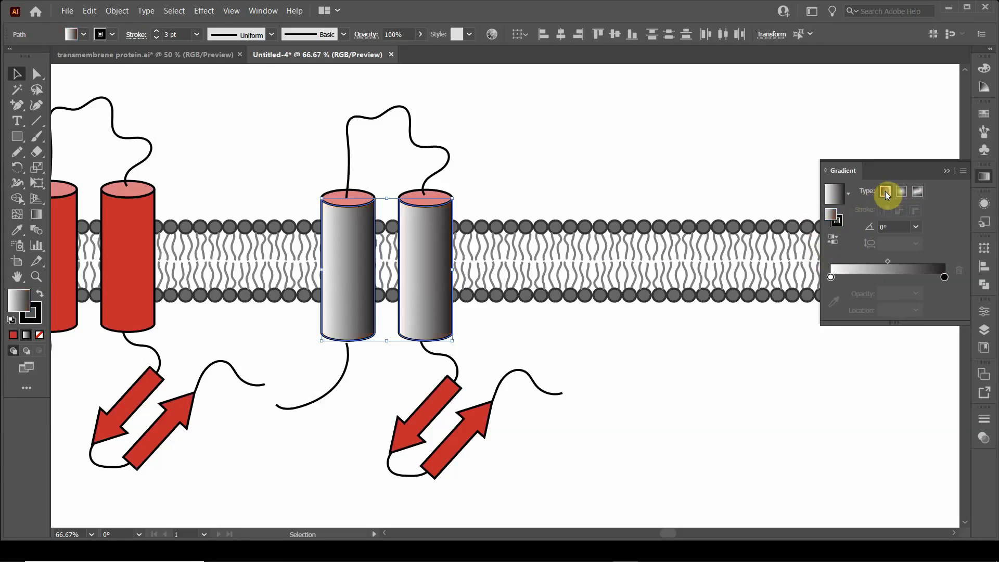
# Step: Set both the end and start stops of the cylinders' gradient to the dark red swatch (#C1272D)
pyautogui.doubleClick(945, 277)
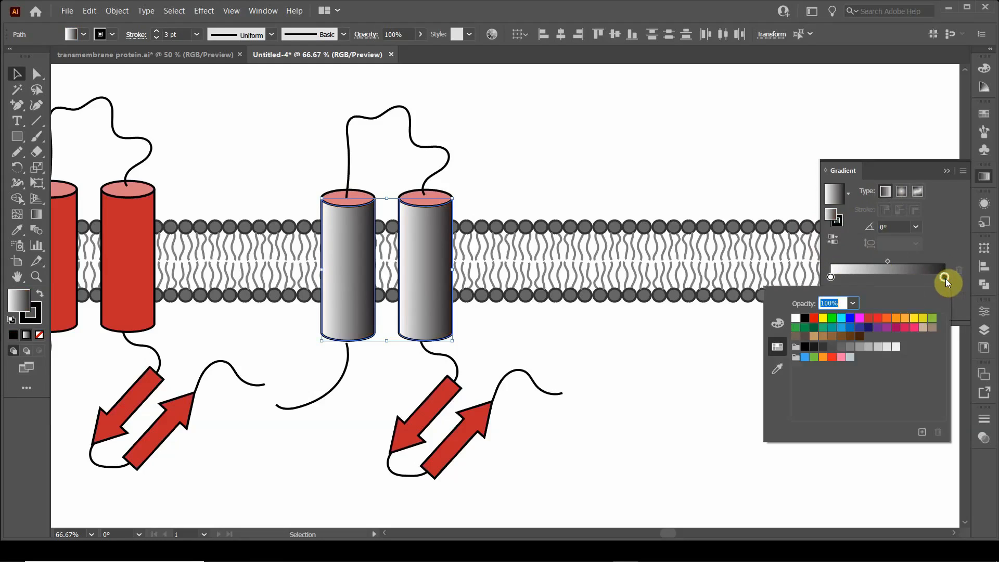
pyautogui.click(871, 323)
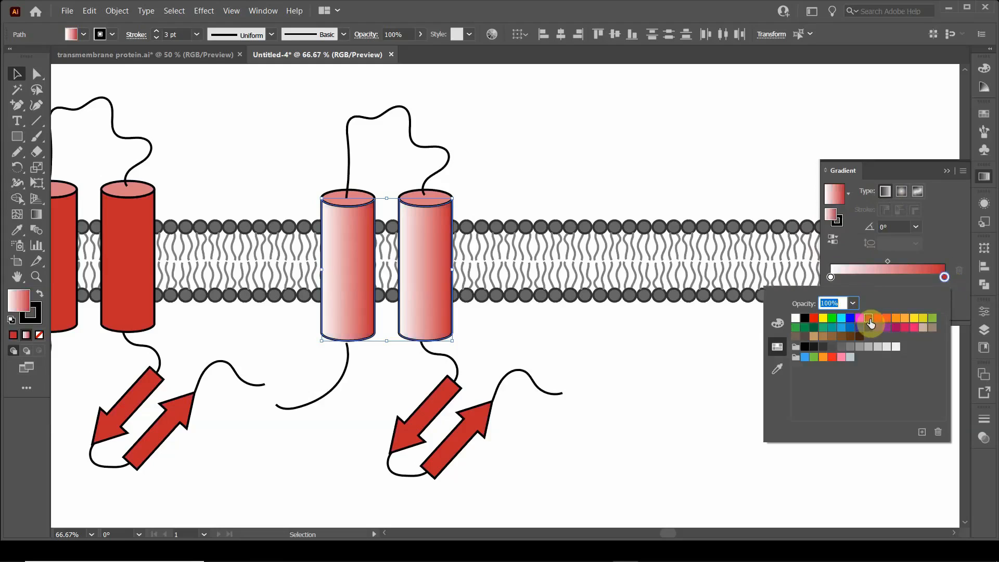
pyautogui.click(935, 260)
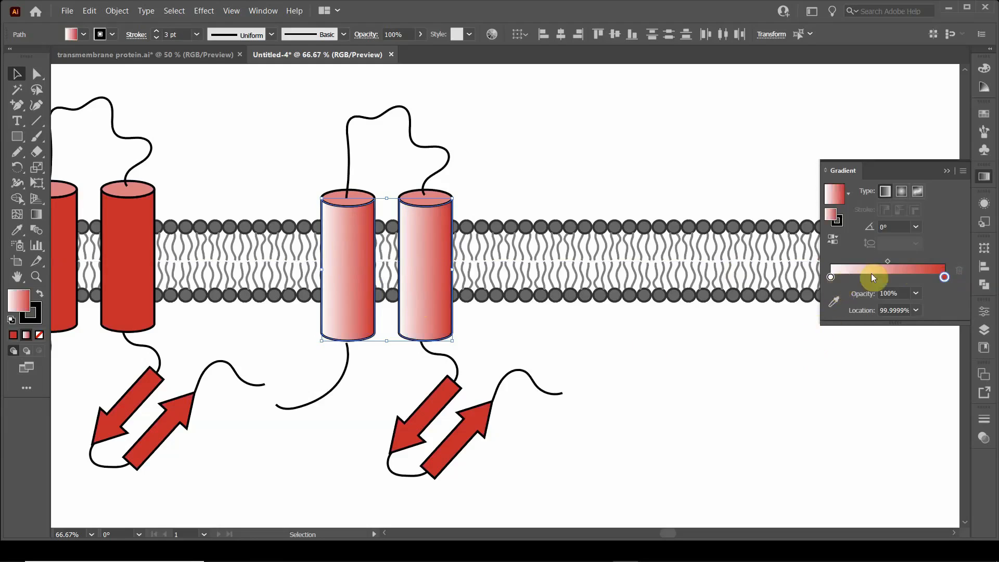
pyautogui.doubleClick(831, 277)
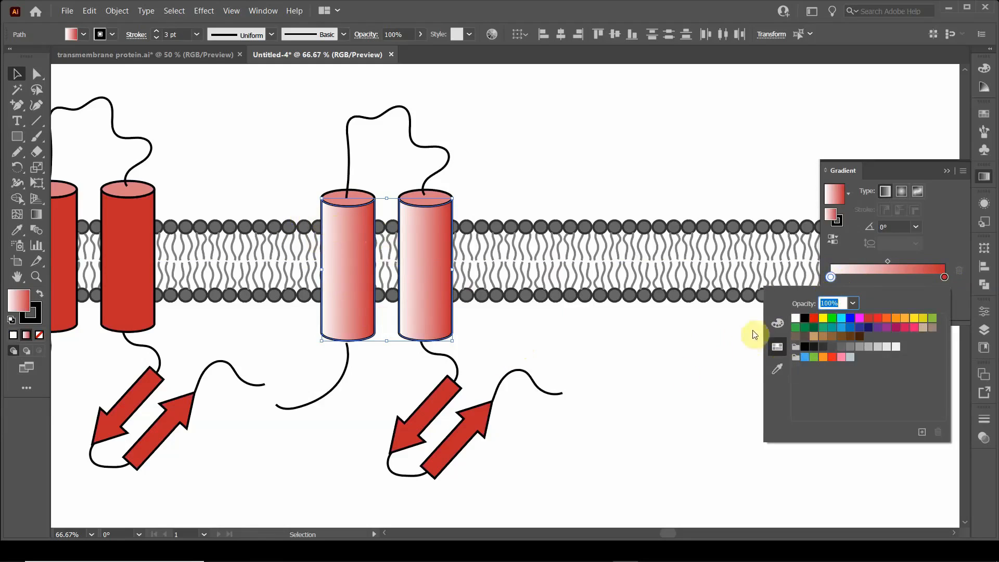
pyautogui.click(780, 324)
pyautogui.click(777, 346)
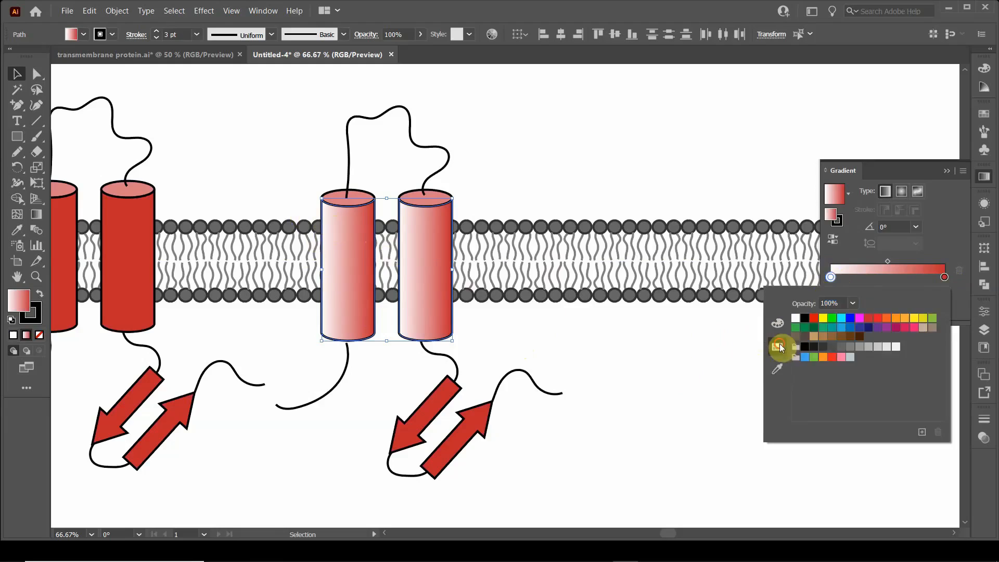
pyautogui.click(868, 318)
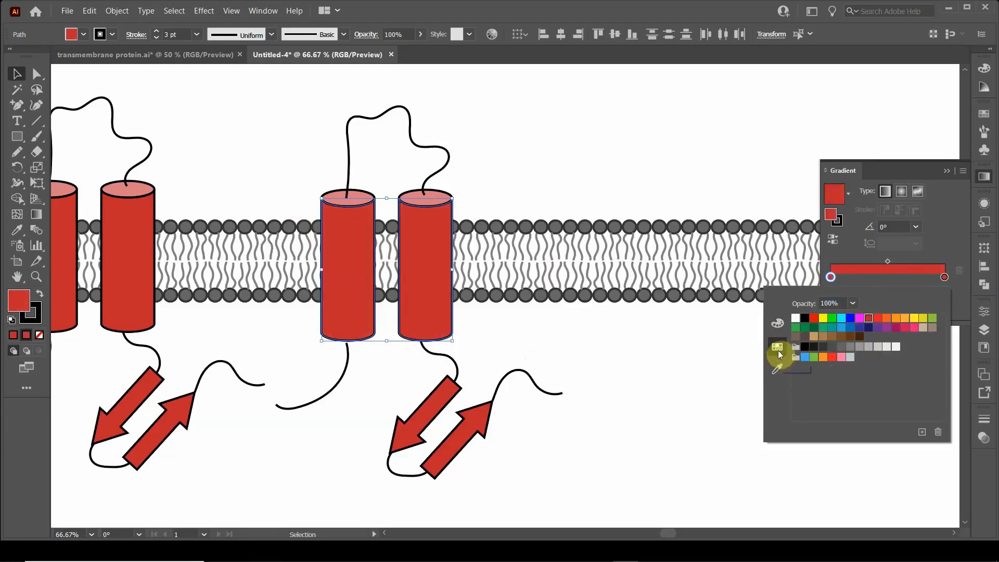
# Step: Lighten the gradient's start stop in HSB mode to about 18% saturation and 87% brightness, and close the gradient settings
pyautogui.click(777, 322)
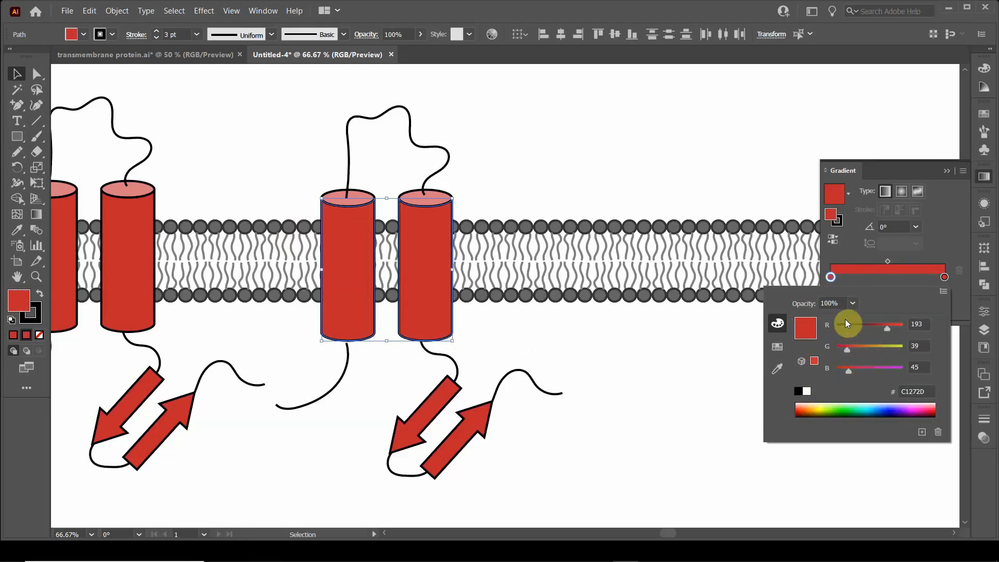
pyautogui.click(945, 292)
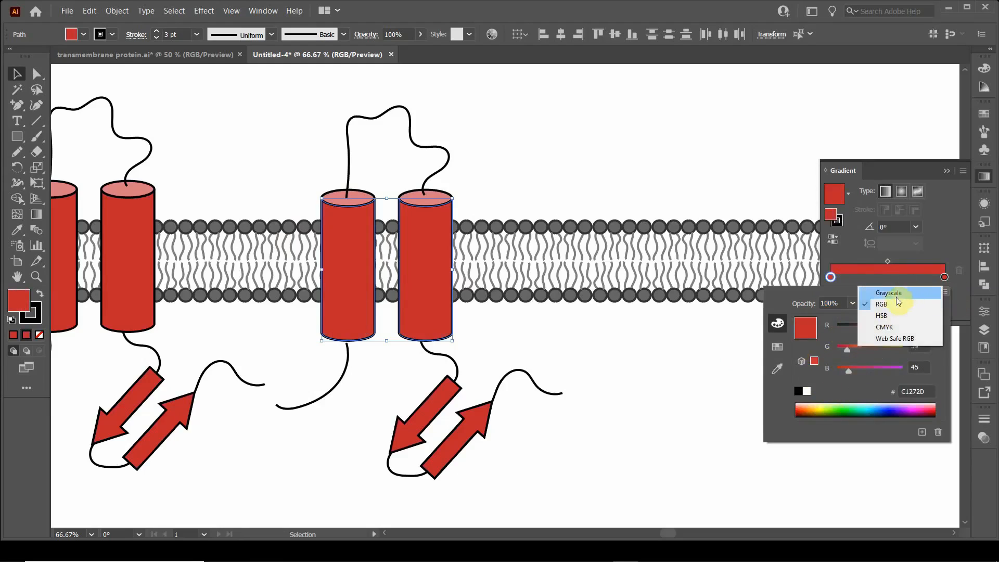
pyautogui.click(888, 315)
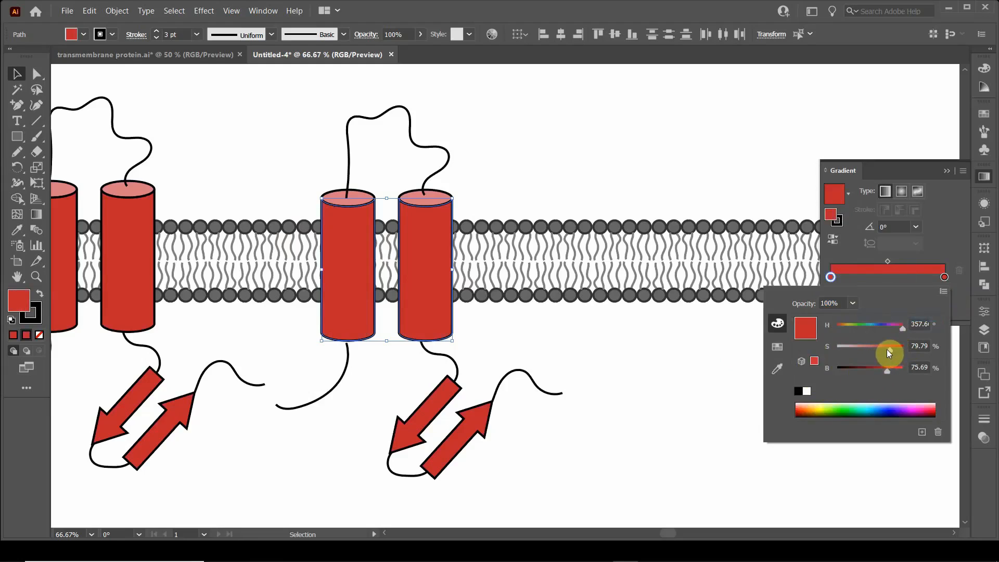
pyautogui.moveTo(890, 349); pyautogui.dragTo(860, 349)
pyautogui.moveTo(859, 349); pyautogui.dragTo(848, 351)
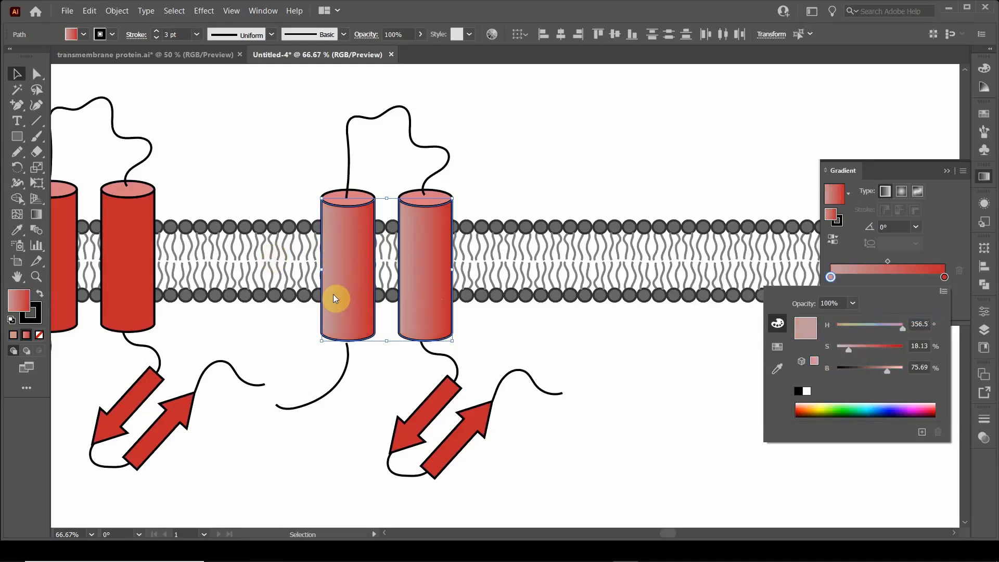
pyautogui.moveTo(890, 371); pyautogui.dragTo(895, 371)
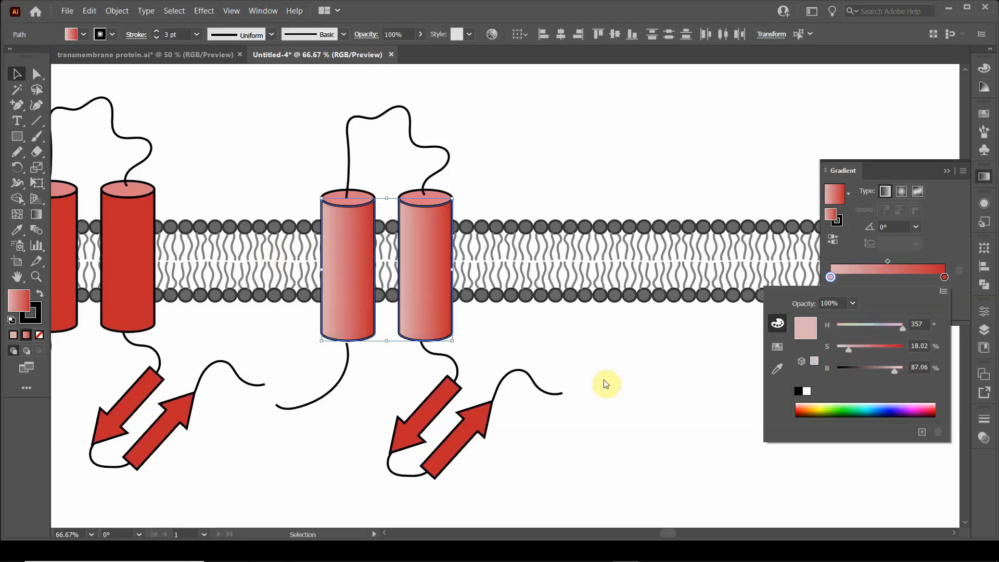
pyautogui.click(944, 296)
pyautogui.click(950, 235)
pyautogui.click(947, 172)
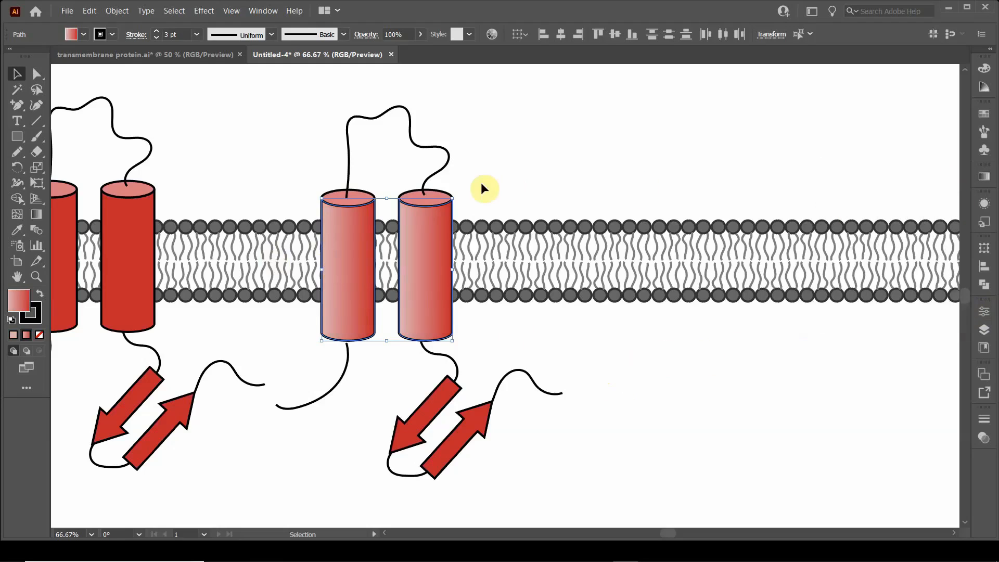
# Step: Move the duplicated protein's two arrows into the empty space away from its loops and rotate the pair nearly upright
pyautogui.click(517, 183)
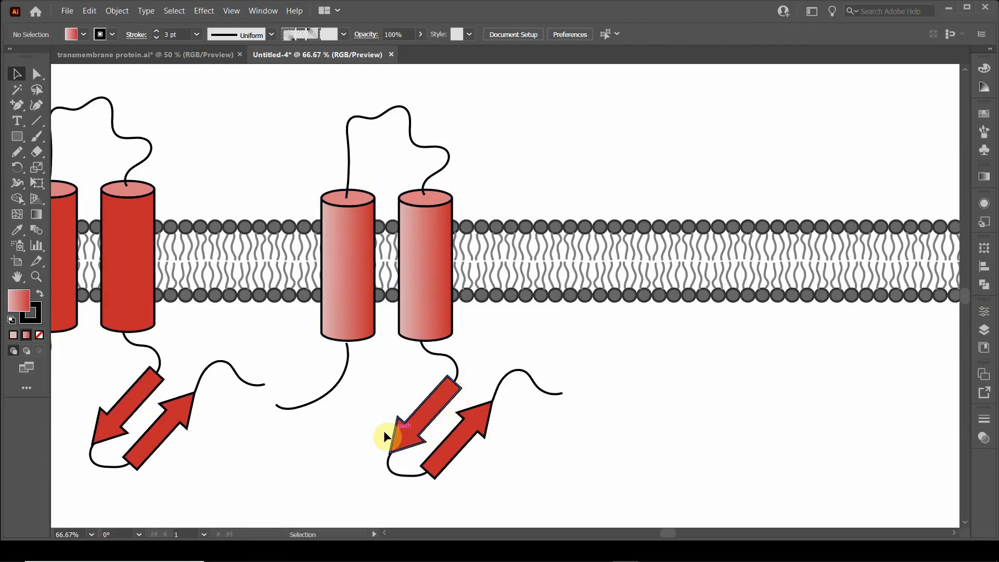
pyautogui.scroll(-2, 411, 416)
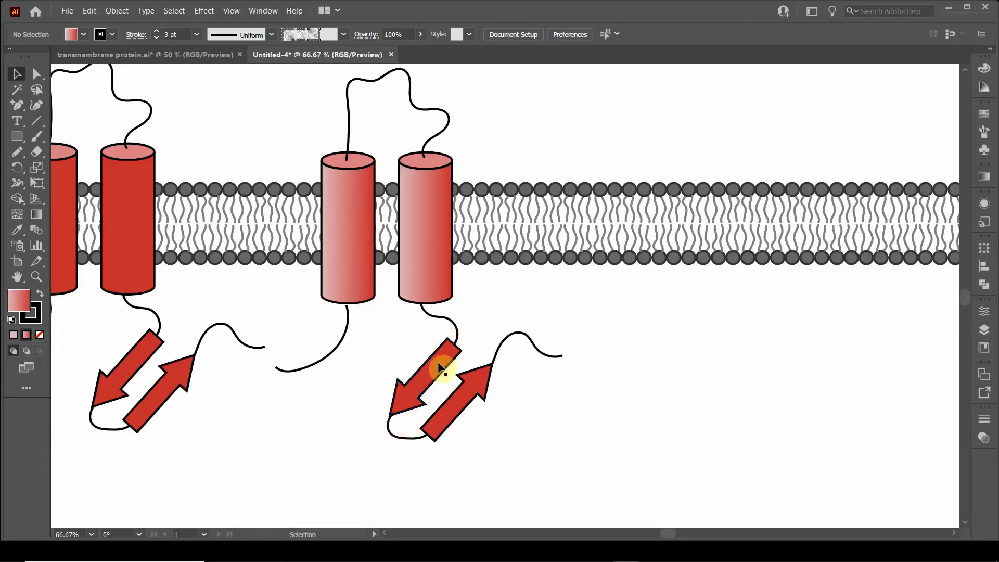
pyautogui.scroll(-3, 432, 390)
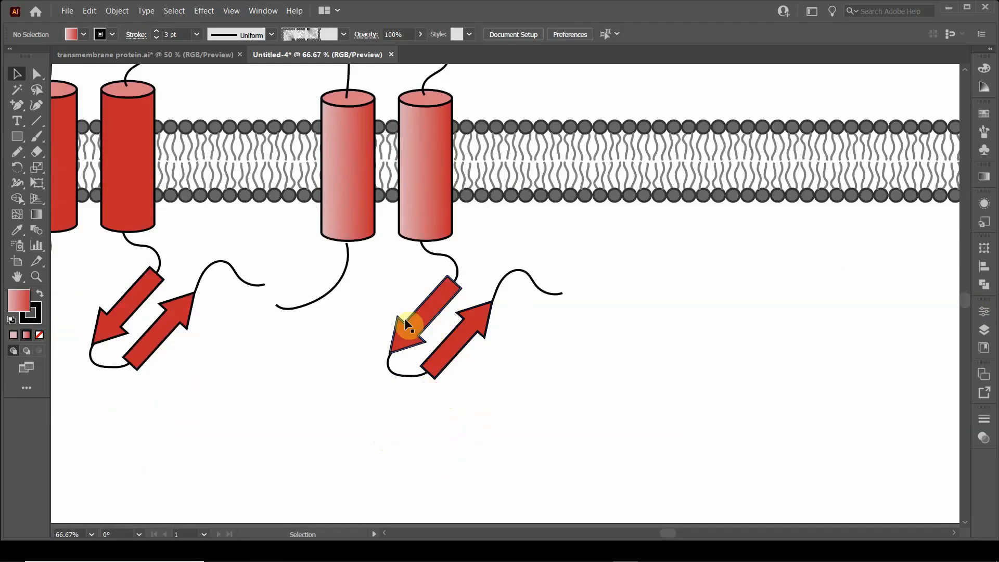
pyautogui.moveTo(485, 387); pyautogui.dragTo(605, 409)
pyautogui.keyDown('shift'); pyautogui.click(430, 315); pyautogui.keyUp('shift')
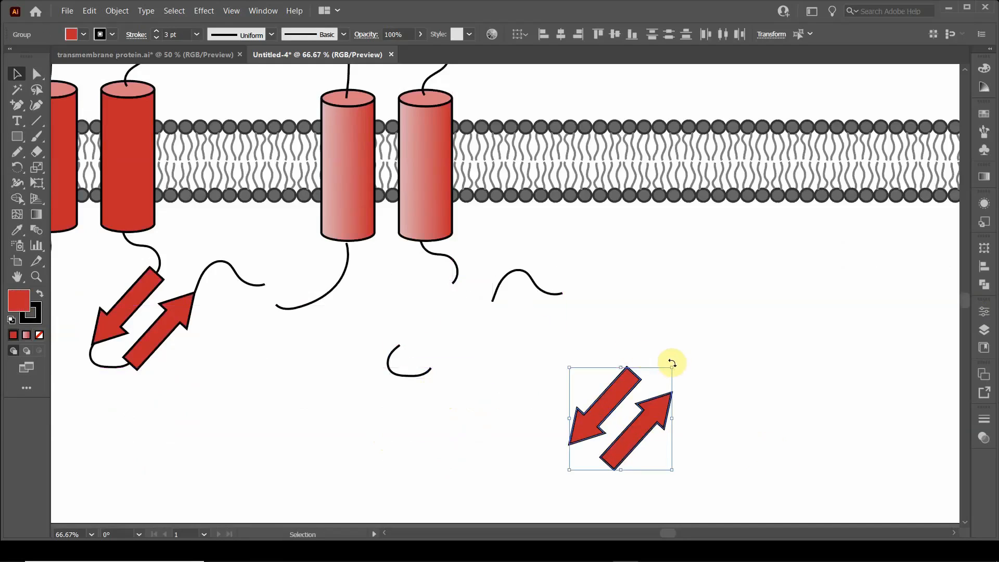
pyautogui.moveTo(671, 363)
pyautogui.mouseDown()
pyautogui.moveTo(621, 333)
pyautogui.moveTo(682, 349)
pyautogui.mouseUp()
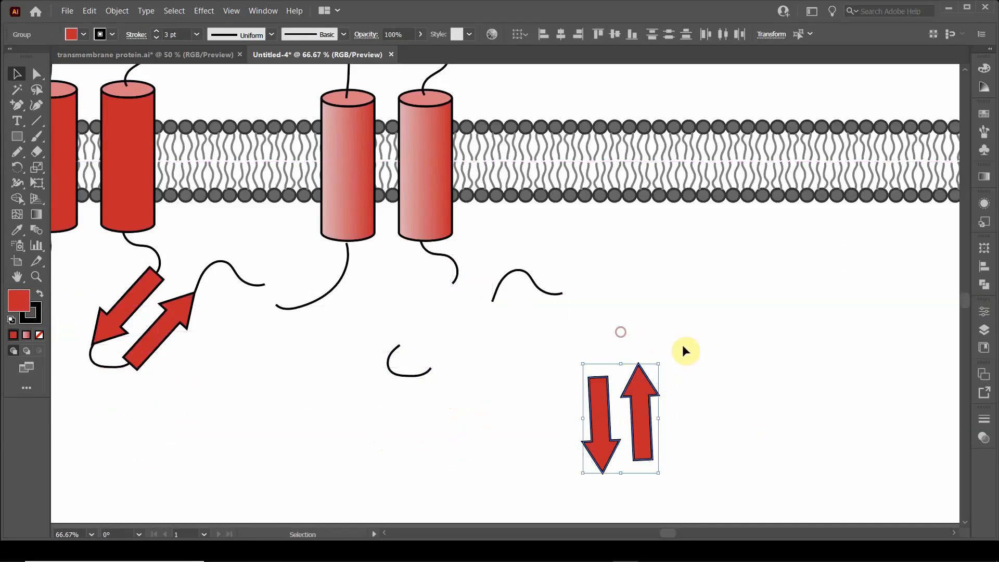
# Step: Straighten each of the two arrows to vertical and shift the upward arrow down level with the downward one
pyautogui.click(707, 413)
pyautogui.click(607, 417)
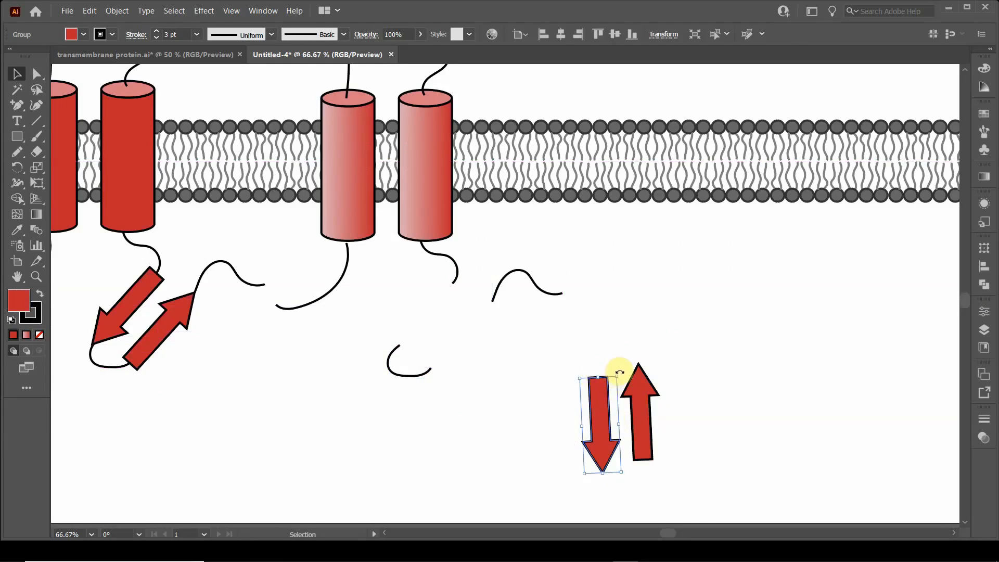
pyautogui.moveTo(620, 371); pyautogui.dragTo(620, 373)
pyautogui.click(651, 402)
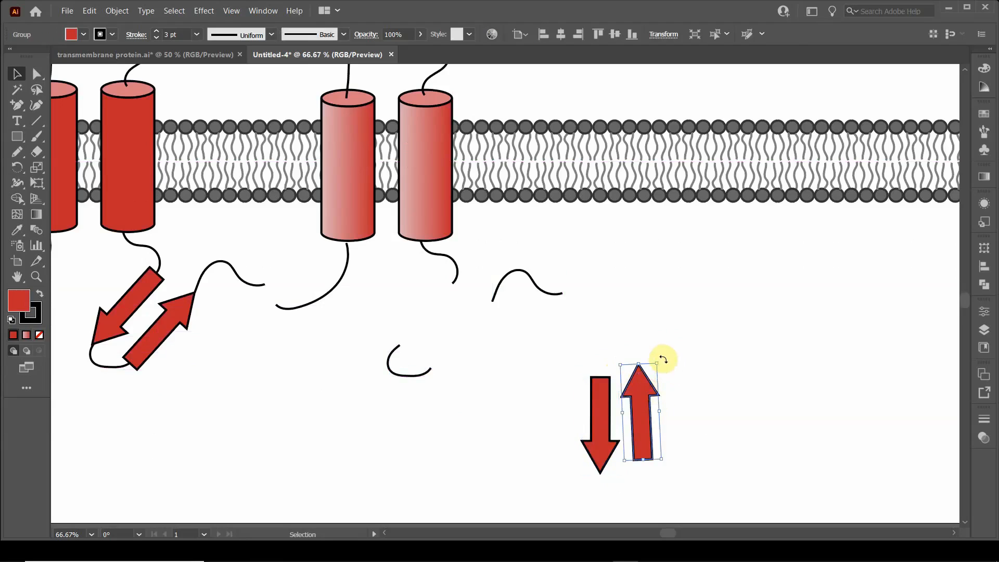
pyautogui.moveTo(663, 359); pyautogui.dragTo(669, 364)
pyautogui.click(690, 381)
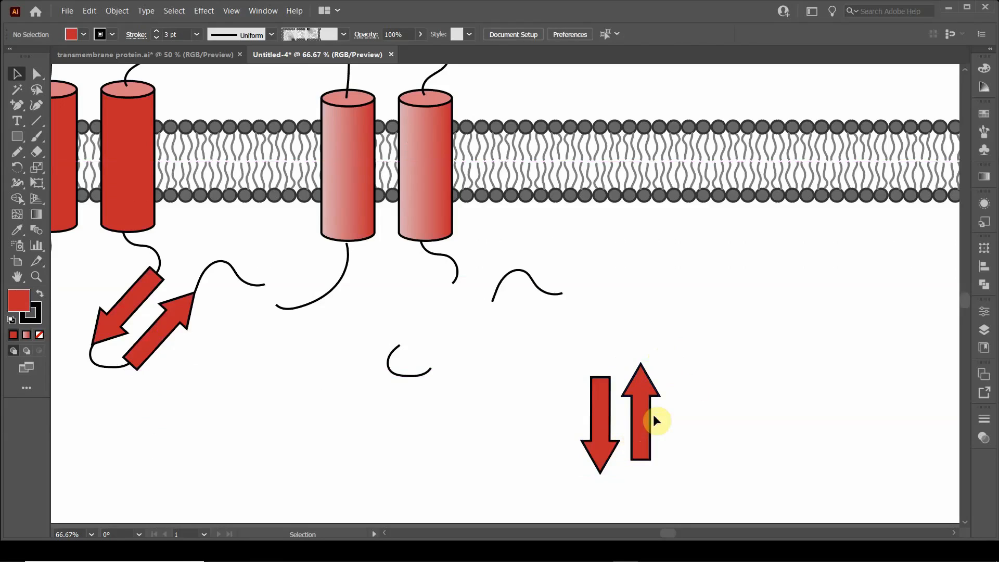
pyautogui.moveTo(639, 411); pyautogui.dragTo(637, 423)
pyautogui.click(687, 405)
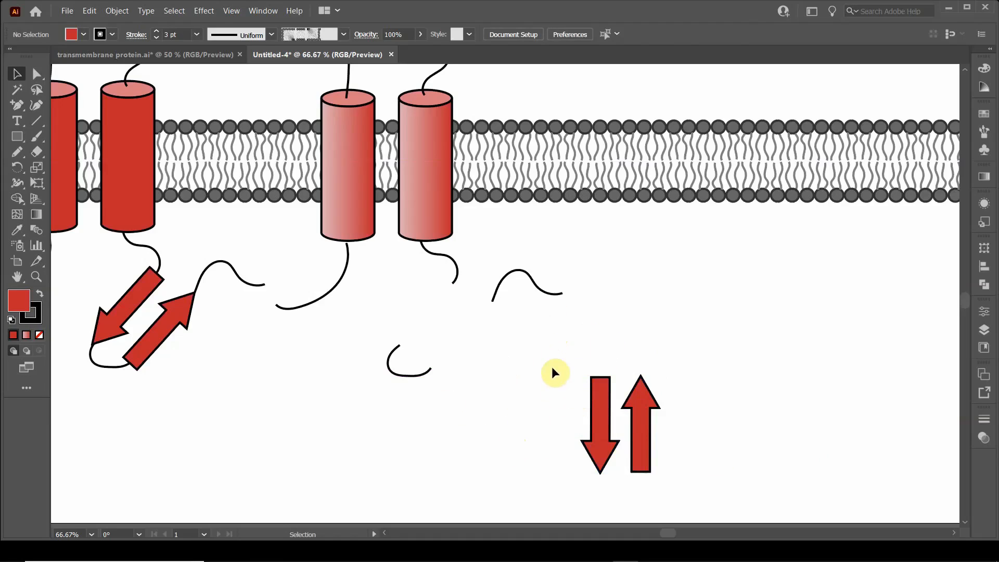
# Step: Select both upright arrows and apply an envelope distort mesh with 2 rows and 2 columns
pyautogui.moveTo(727, 479); pyautogui.dragTo(725, 479)
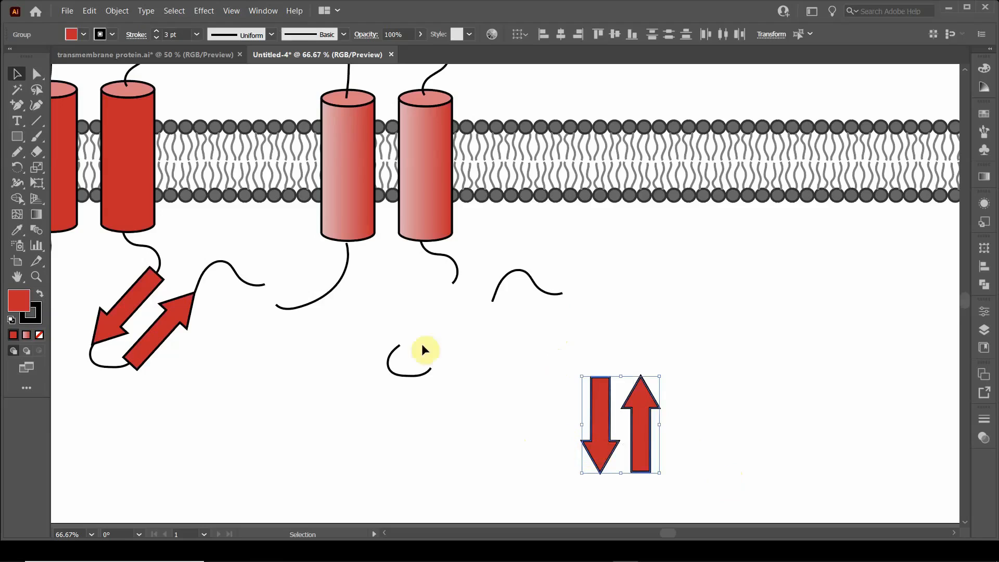
pyautogui.click(116, 12)
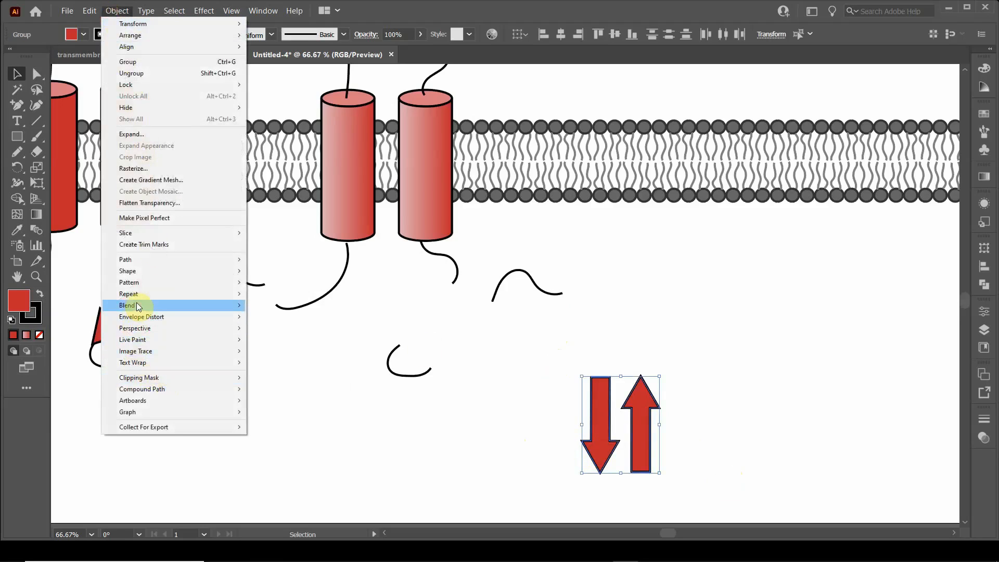
pyautogui.moveTo(138, 306)
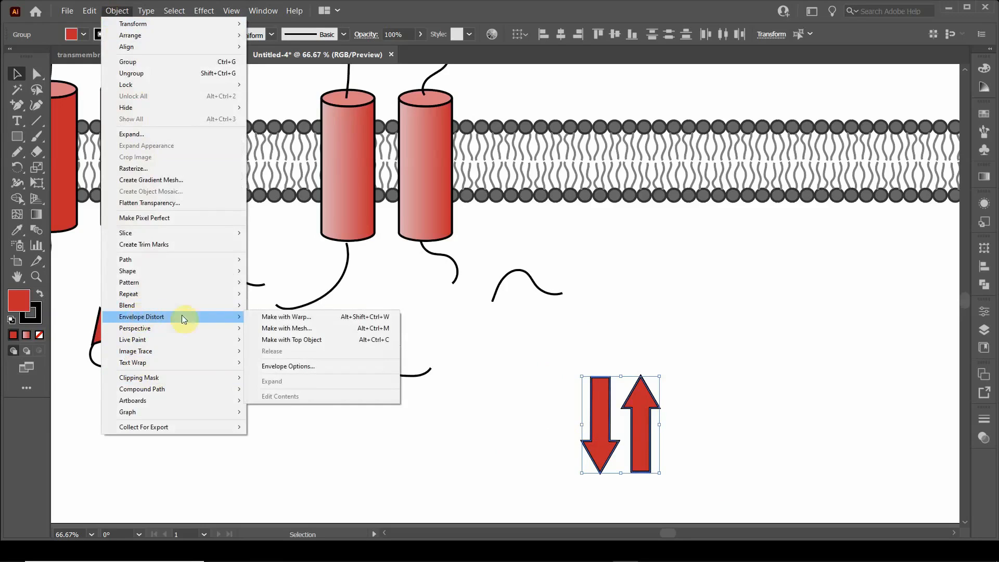
pyautogui.click(308, 333)
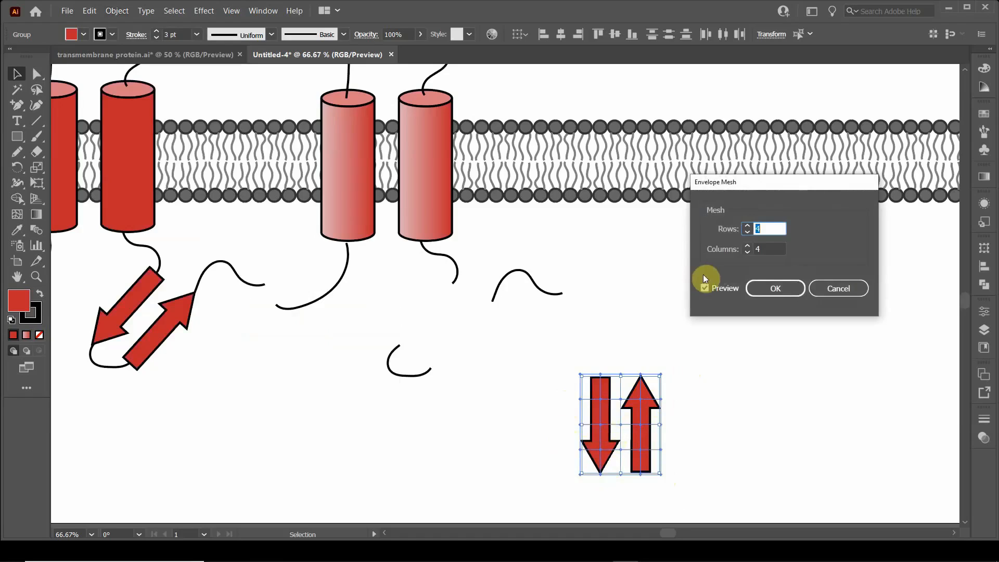
pyautogui.click(747, 233)
pyautogui.click(747, 250)
pyautogui.click(747, 251)
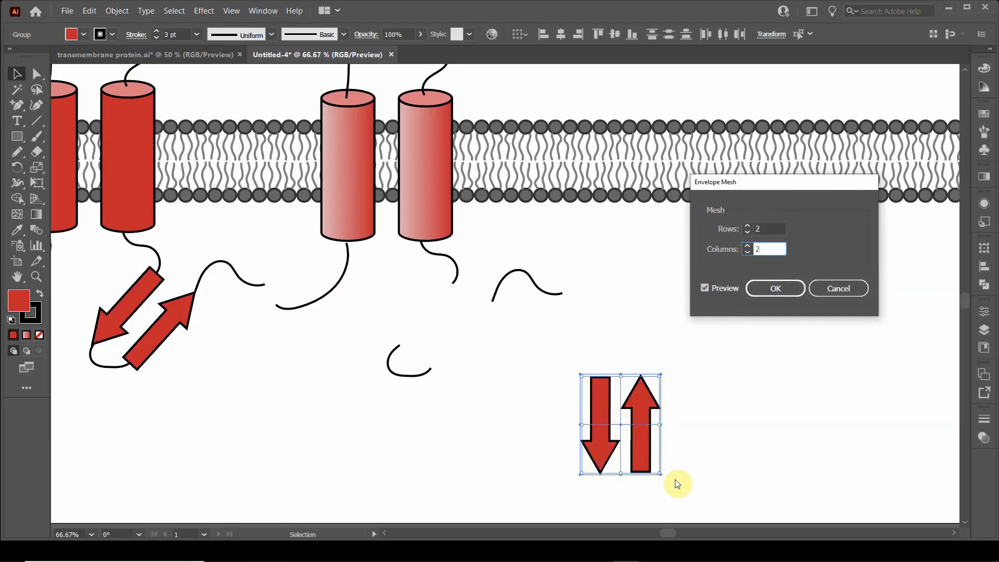
pyautogui.click(776, 289)
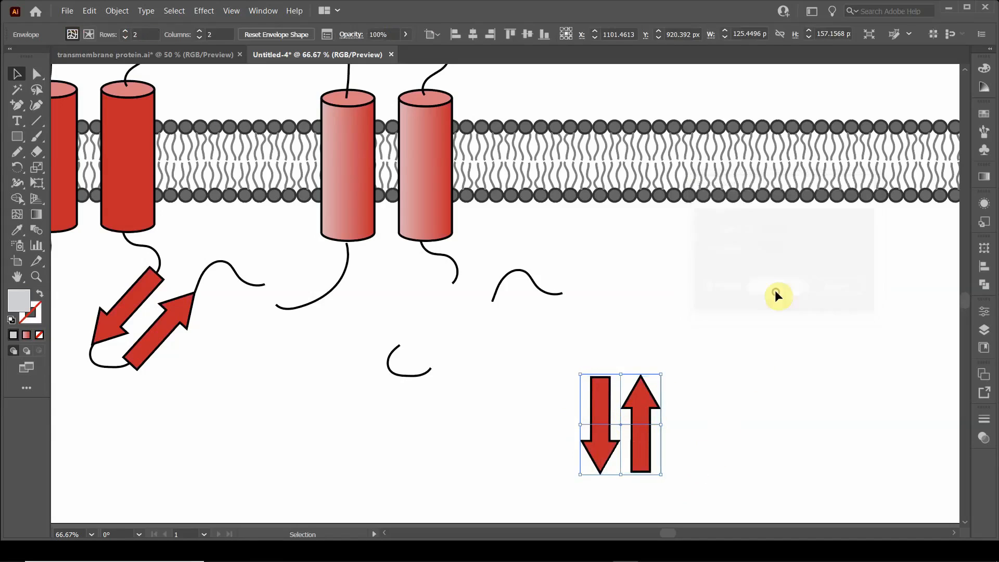
# Step: Move the meshed arrows back among the loose loops beneath the duplicated protein's right cylinder
pyautogui.click(36, 75)
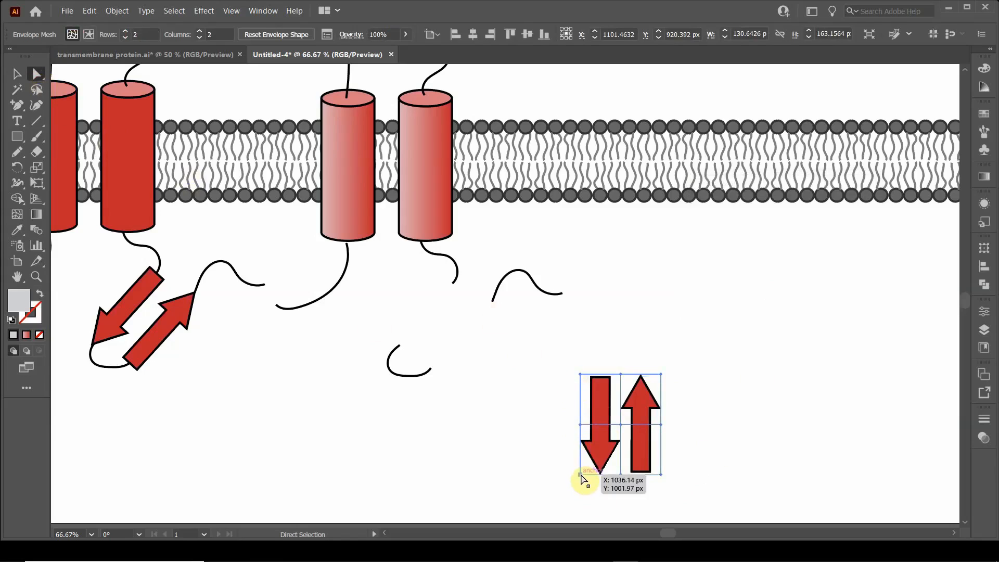
pyautogui.moveTo(581, 476); pyautogui.dragTo(427, 353)
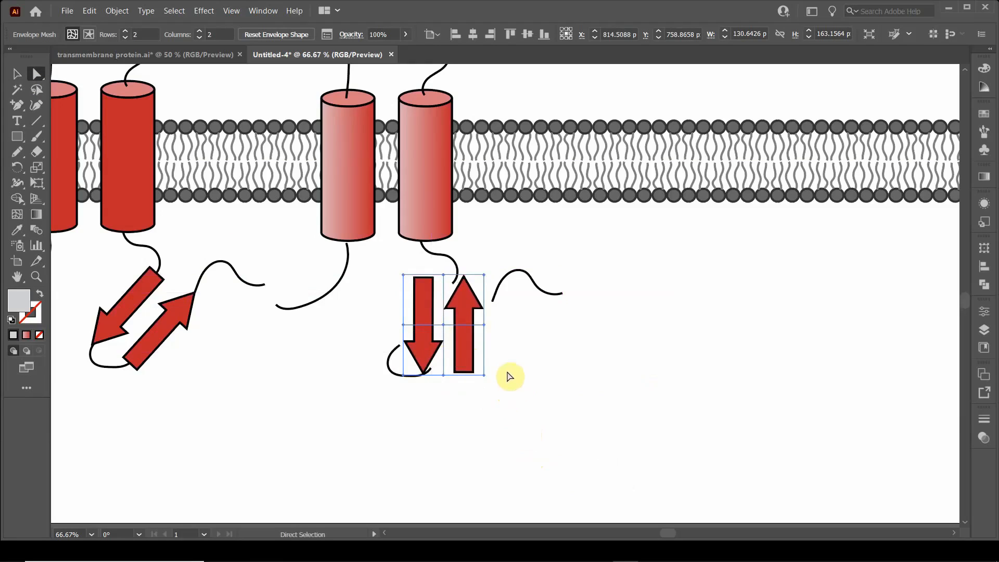
pyautogui.moveTo(484, 376)
pyautogui.mouseDown()
pyautogui.moveTo(471, 386)
pyautogui.moveTo(480, 377)
pyautogui.mouseUp()
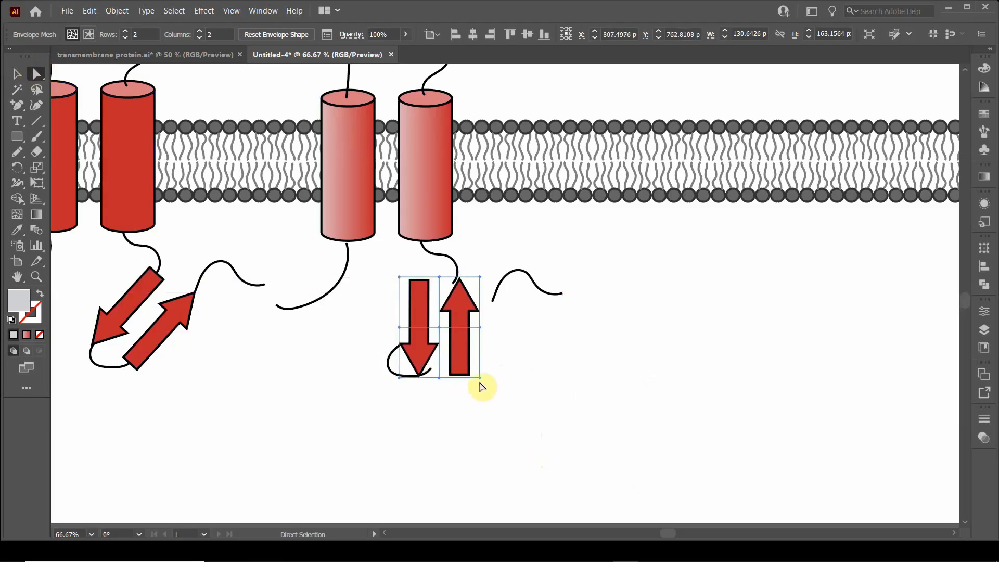
# Step: Reposition the envelope mesh's right-side and upper points so the arrow ends slant toward the upper loops
pyautogui.click(480, 379)
pyautogui.moveTo(480, 380)
pyautogui.mouseDown()
pyautogui.moveTo(461, 386)
pyautogui.moveTo(470, 388)
pyautogui.mouseUp()
pyautogui.moveTo(479, 278); pyautogui.dragTo(489, 345)
pyautogui.moveTo(451, 285); pyautogui.dragTo(469, 295)
pyautogui.moveTo(400, 278); pyautogui.dragTo(437, 278)
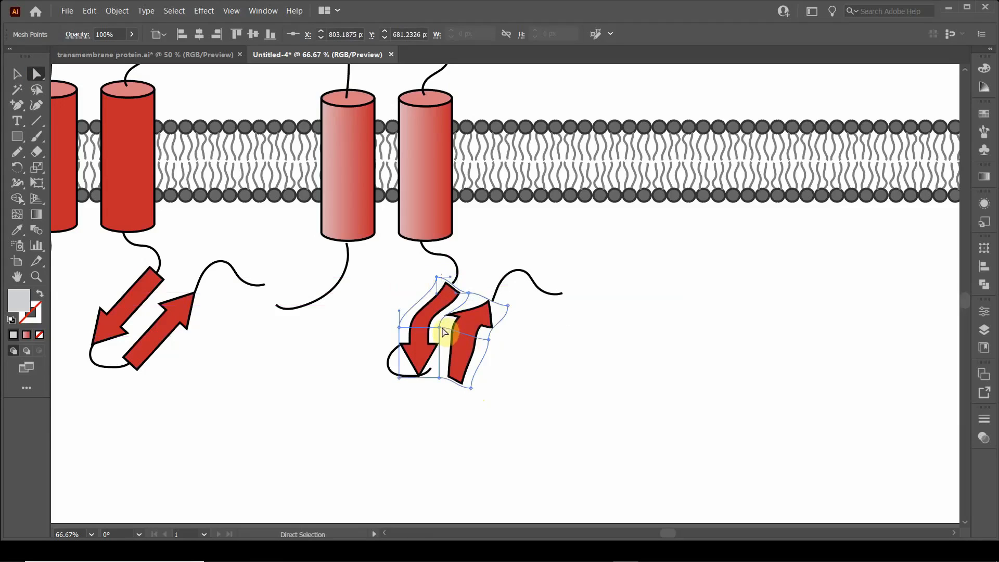
# Step: Pull the mesh's middle and lower points to slant the arrows toward the lower connecting loop, and adjust the upper points
pyautogui.moveTo(444, 331)
pyautogui.mouseDown()
pyautogui.moveTo(453, 331)
pyautogui.moveTo(426, 333)
pyautogui.mouseUp()
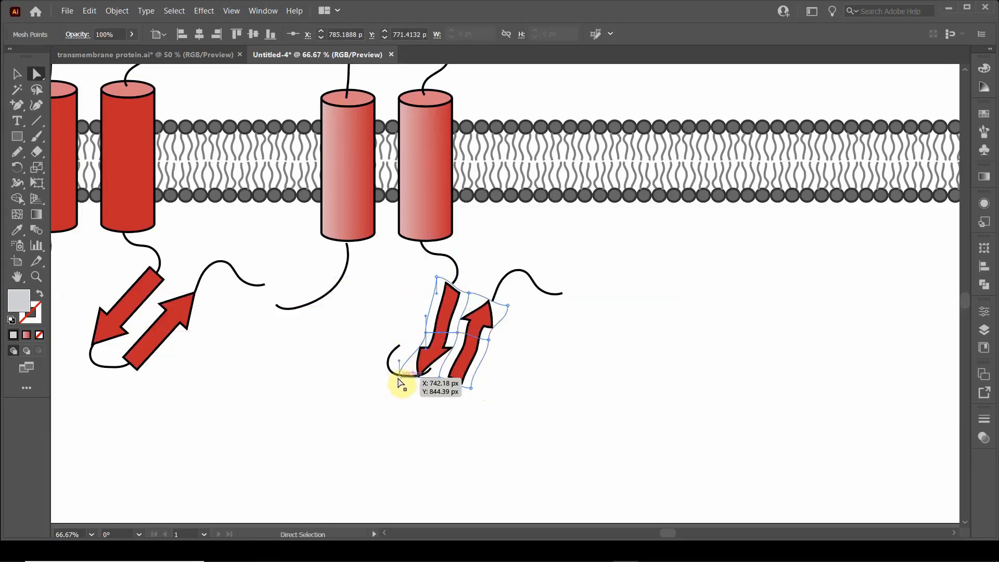
pyautogui.moveTo(398, 382); pyautogui.dragTo(381, 358)
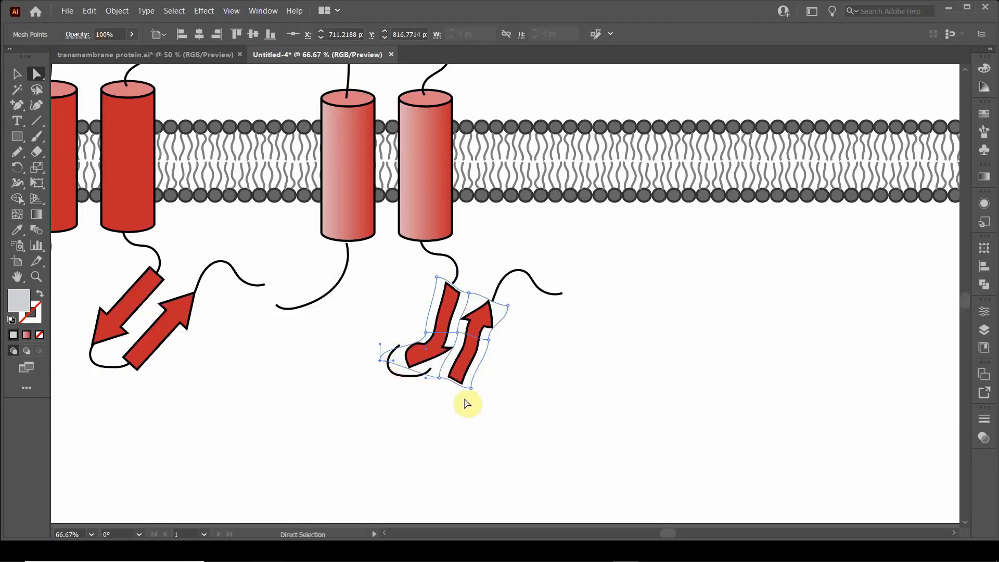
pyautogui.moveTo(438, 376); pyautogui.dragTo(469, 369)
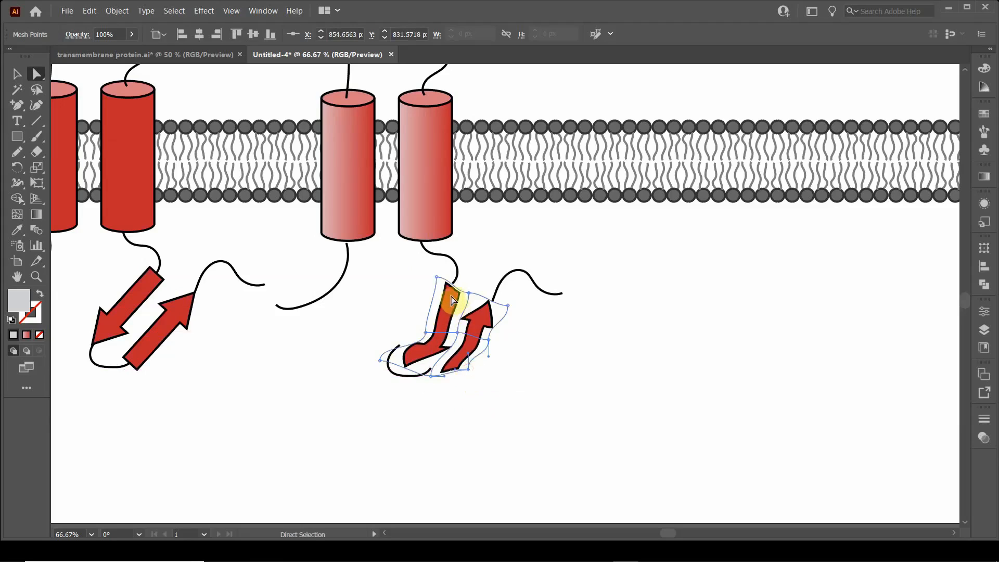
pyautogui.moveTo(437, 277); pyautogui.dragTo(446, 357)
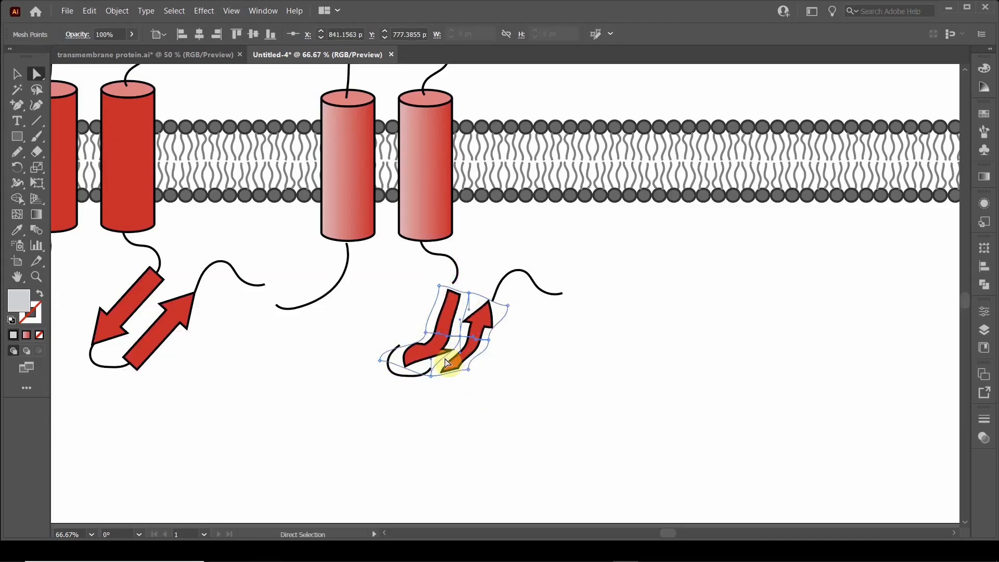
# Step: Smooth the downward arrow into an even curve by adjusting the mesh's centre and left-edge points and direction handles
pyautogui.scroll(3, 446, 362)
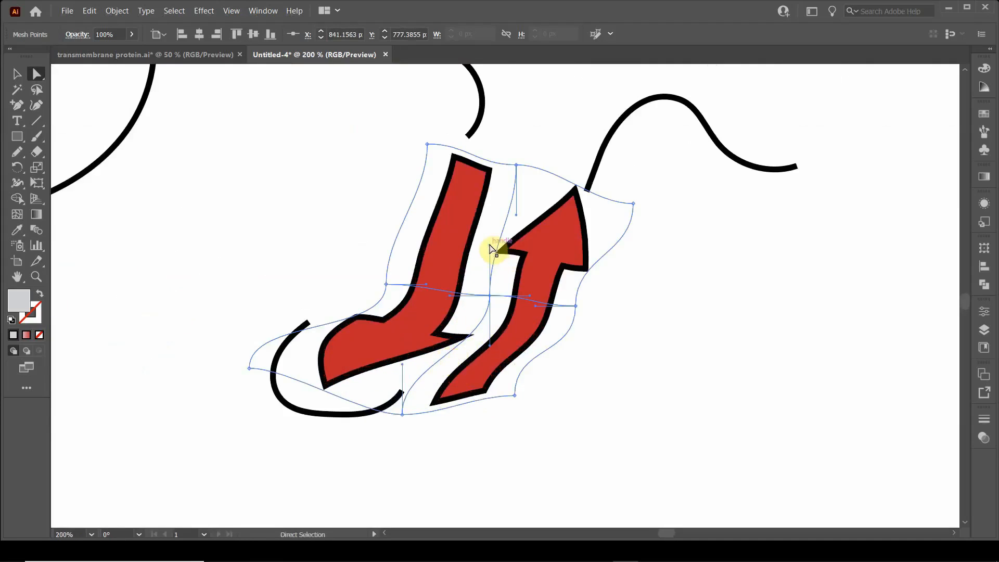
pyautogui.moveTo(490, 246); pyautogui.dragTo(513, 254)
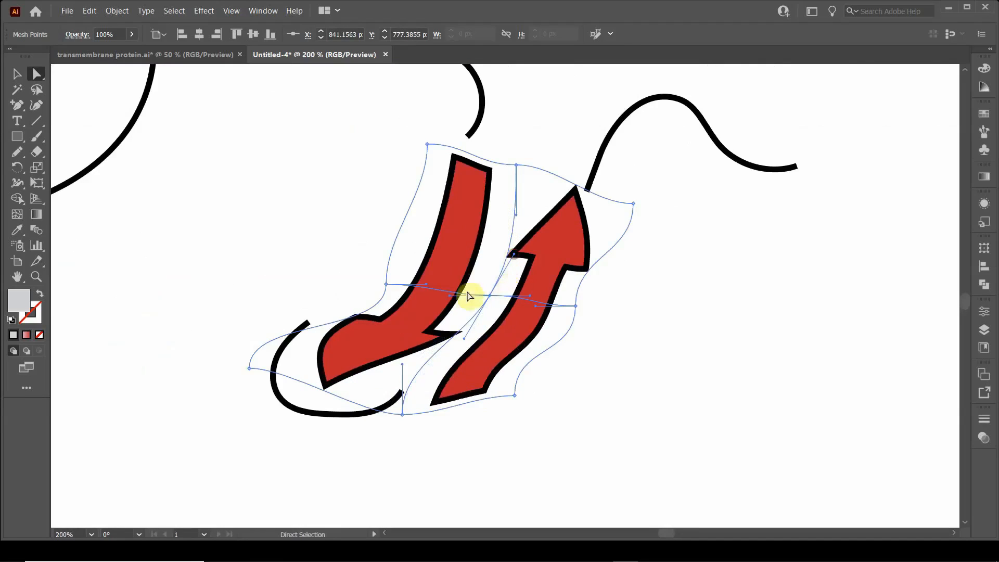
pyautogui.moveTo(450, 298); pyautogui.dragTo(448, 287)
pyautogui.click(385, 284)
pyautogui.moveTo(384, 283); pyautogui.dragTo(390, 273)
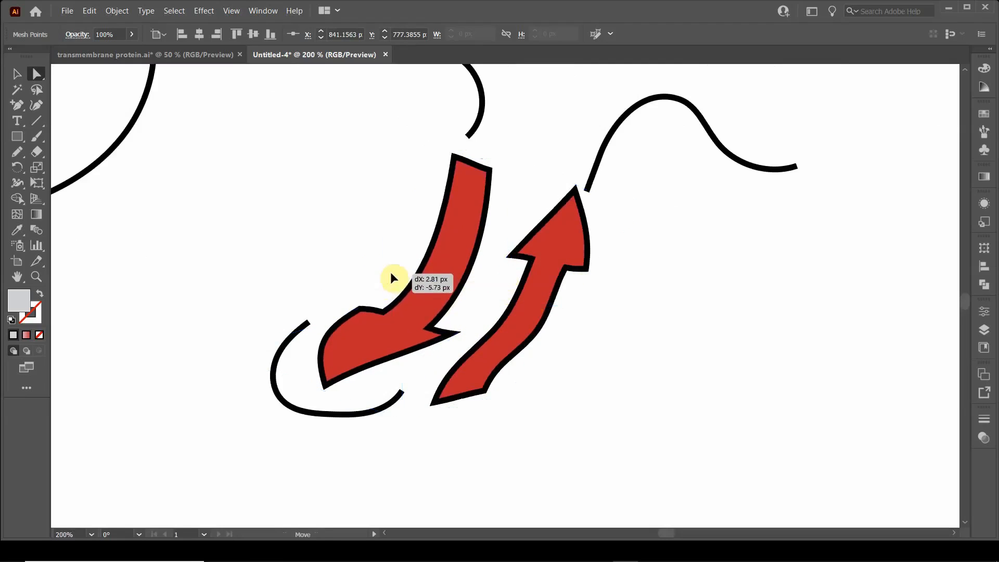
pyautogui.moveTo(397, 227); pyautogui.dragTo(416, 243)
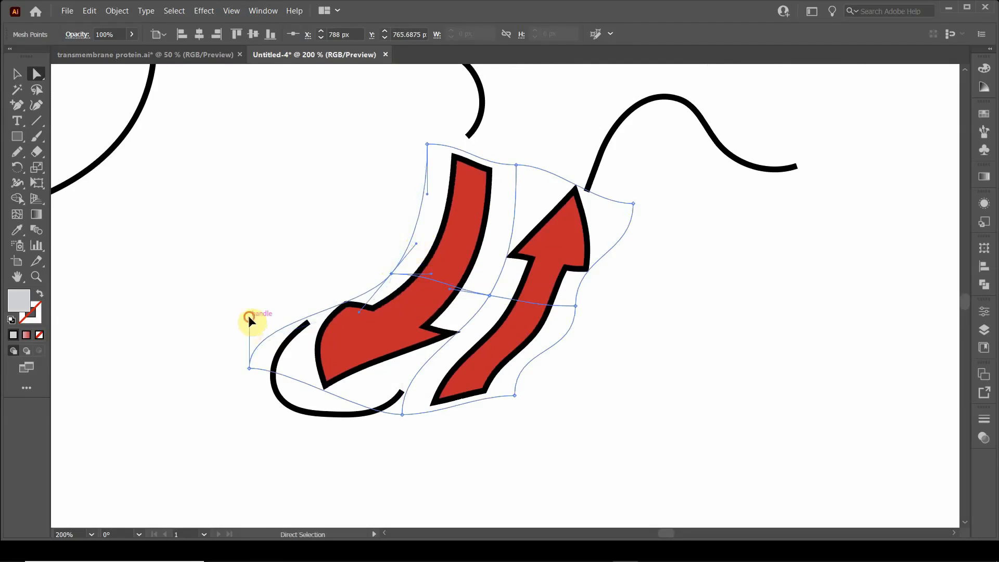
pyautogui.moveTo(249, 317); pyautogui.dragTo(301, 344)
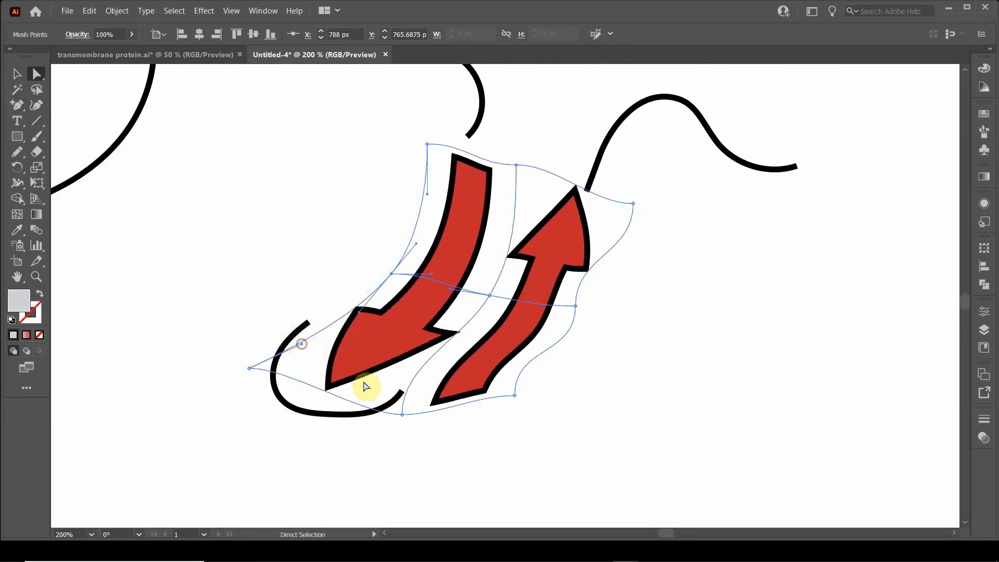
# Step: Reshape the mesh's lower edge and lower centre line to refine the downward arrowhead and the upward arrow's tail
pyautogui.click(250, 369)
pyautogui.moveTo(290, 369); pyautogui.dragTo(289, 386)
pyautogui.moveTo(400, 416); pyautogui.dragTo(465, 411)
pyautogui.click(513, 398)
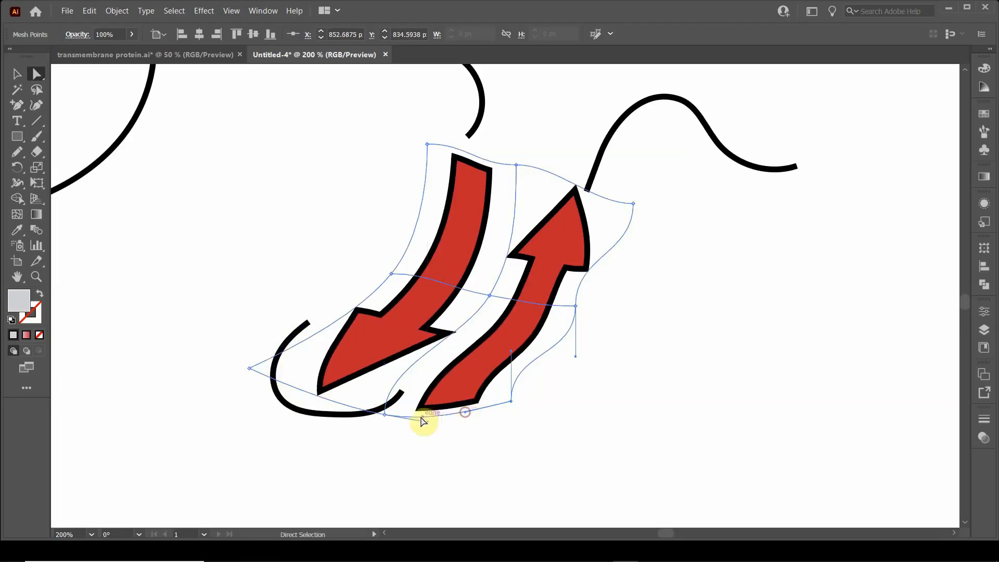
pyautogui.click(387, 416)
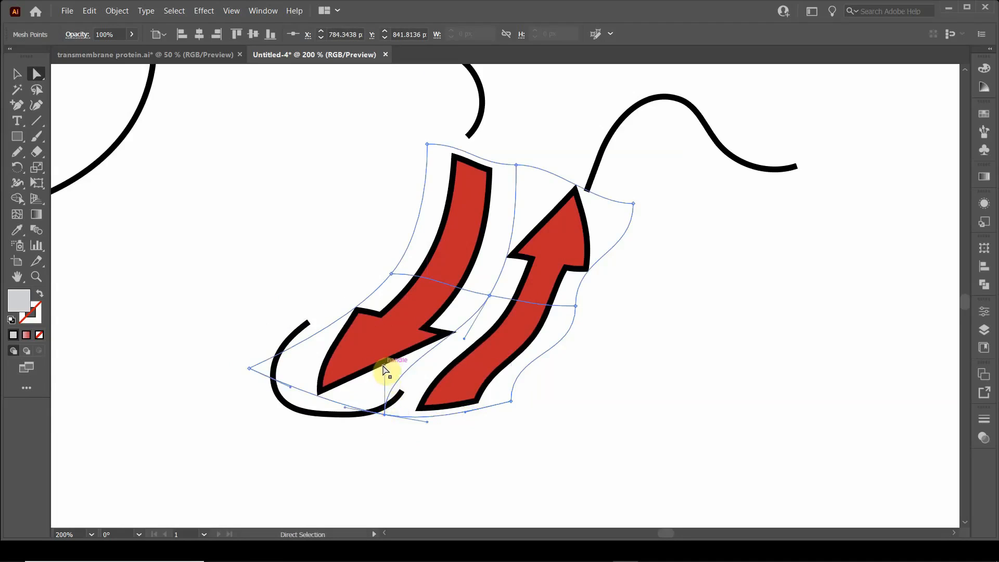
pyautogui.moveTo(385, 370); pyautogui.dragTo(433, 382)
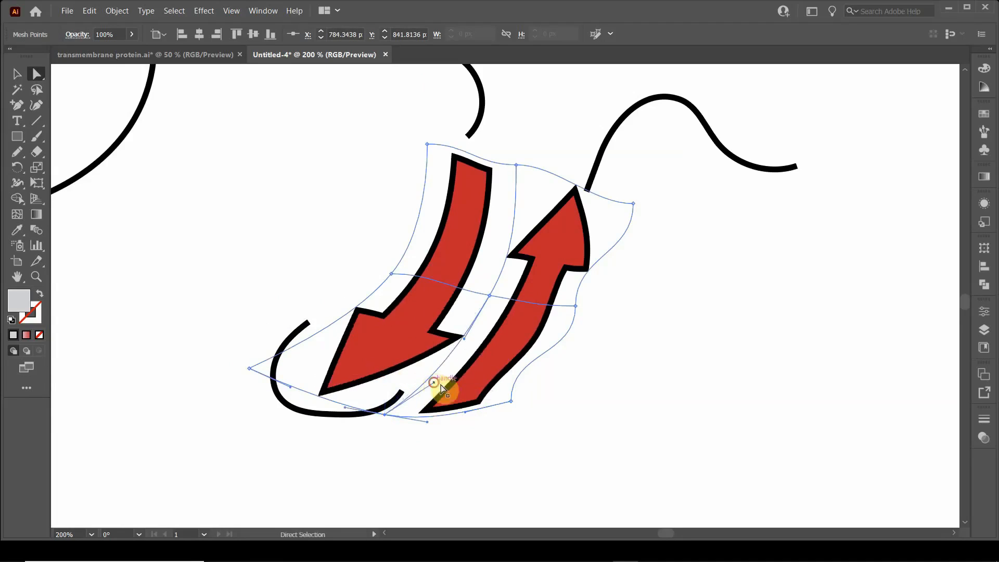
# Step: Adjust the mesh's right-edge points and handles to give the upward arrow a smooth matching curve
pyautogui.moveTo(510, 403); pyautogui.dragTo(497, 403)
pyautogui.moveTo(498, 358); pyautogui.dragTo(534, 368)
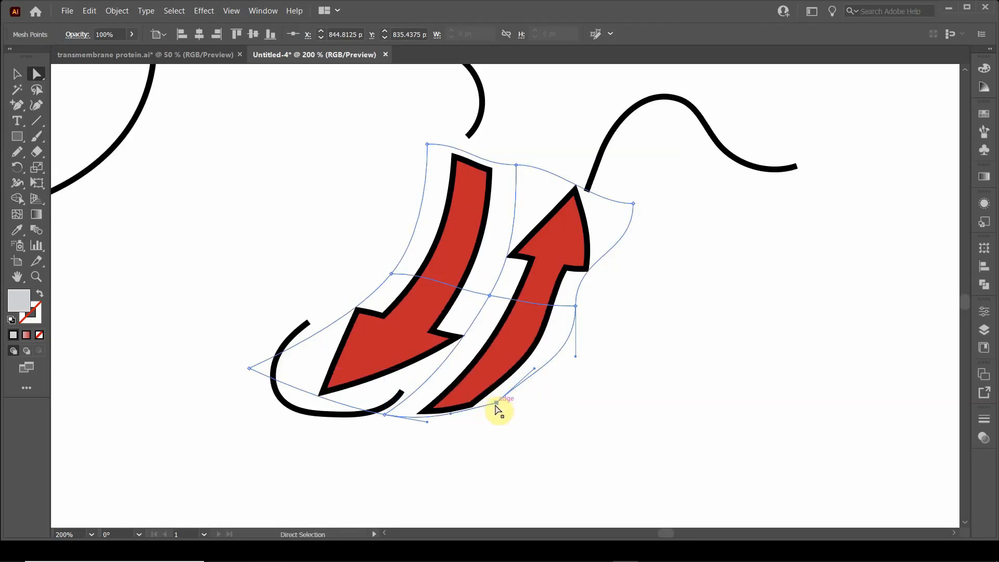
pyautogui.moveTo(496, 404); pyautogui.dragTo(494, 391)
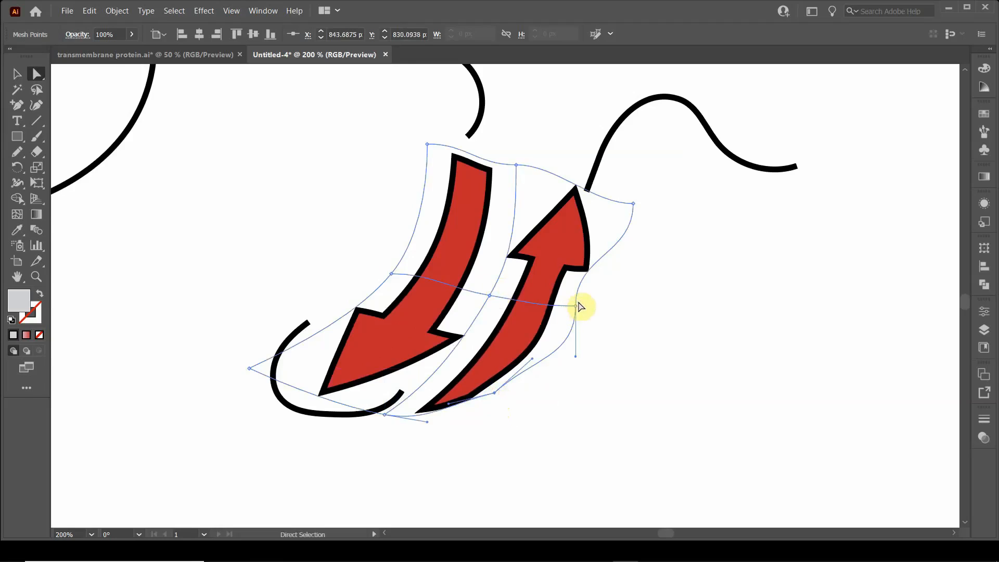
pyautogui.moveTo(581, 307); pyautogui.dragTo(601, 278)
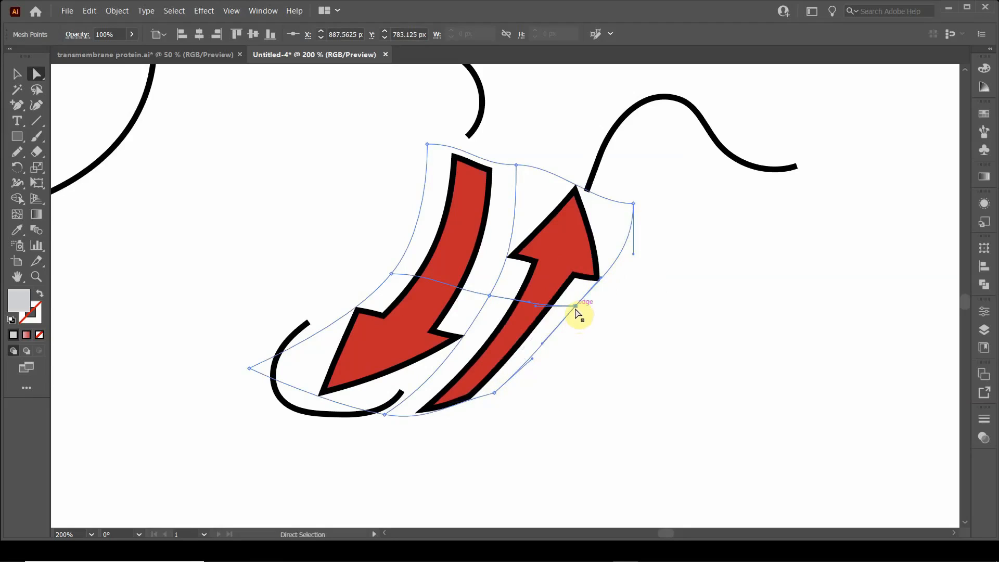
pyautogui.moveTo(576, 311); pyautogui.dragTo(575, 322)
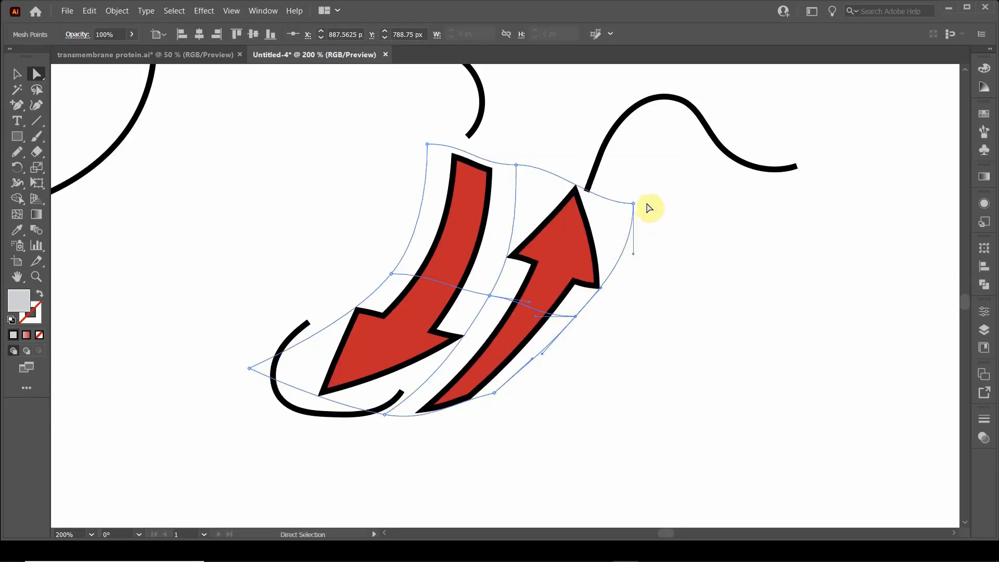
# Step: Lower the mesh's upper-right and upper-middle points and bend the top-edge handles so the upper edge slopes smoothly down toward the upward arrow
pyautogui.moveTo(632, 203); pyautogui.dragTo(633, 220)
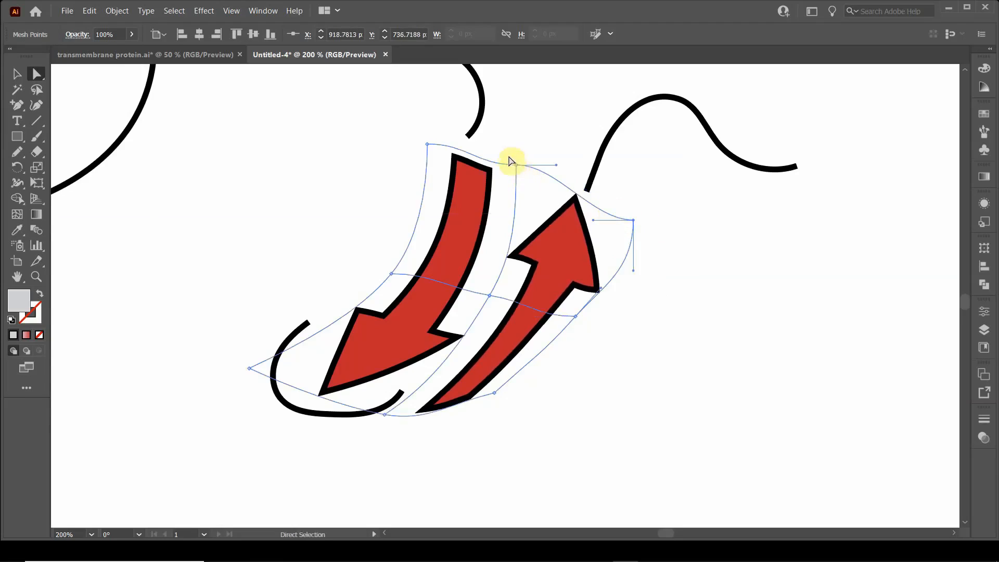
pyautogui.moveTo(515, 164); pyautogui.dragTo(528, 203)
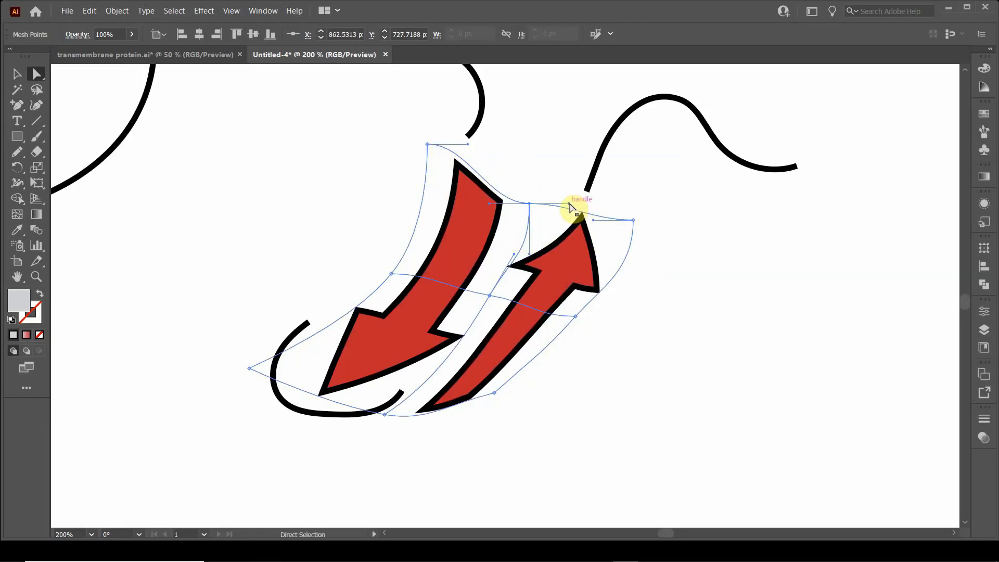
pyautogui.moveTo(571, 212); pyautogui.dragTo(571, 219)
pyautogui.moveTo(570, 217); pyautogui.dragTo(571, 218)
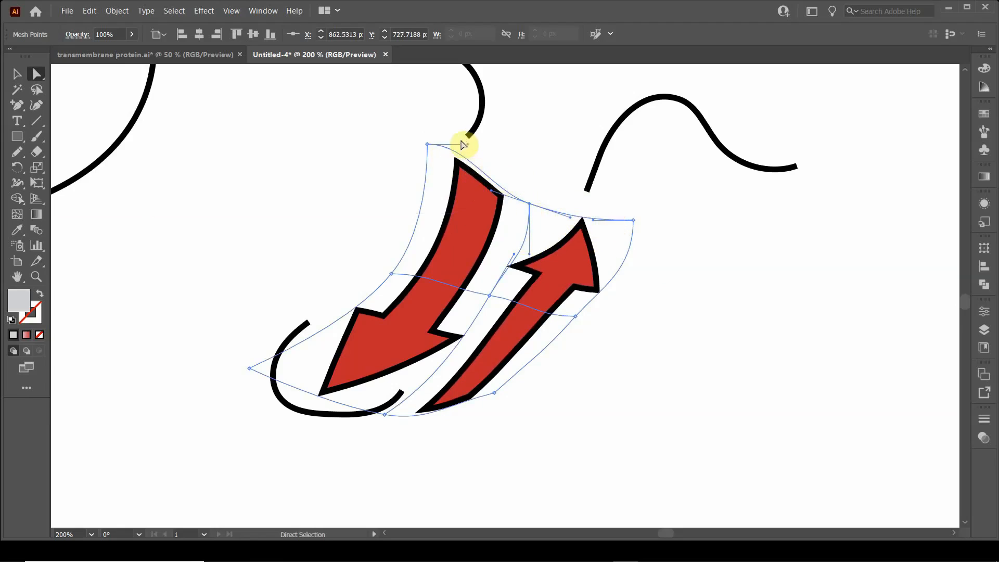
pyautogui.moveTo(467, 148); pyautogui.dragTo(458, 170)
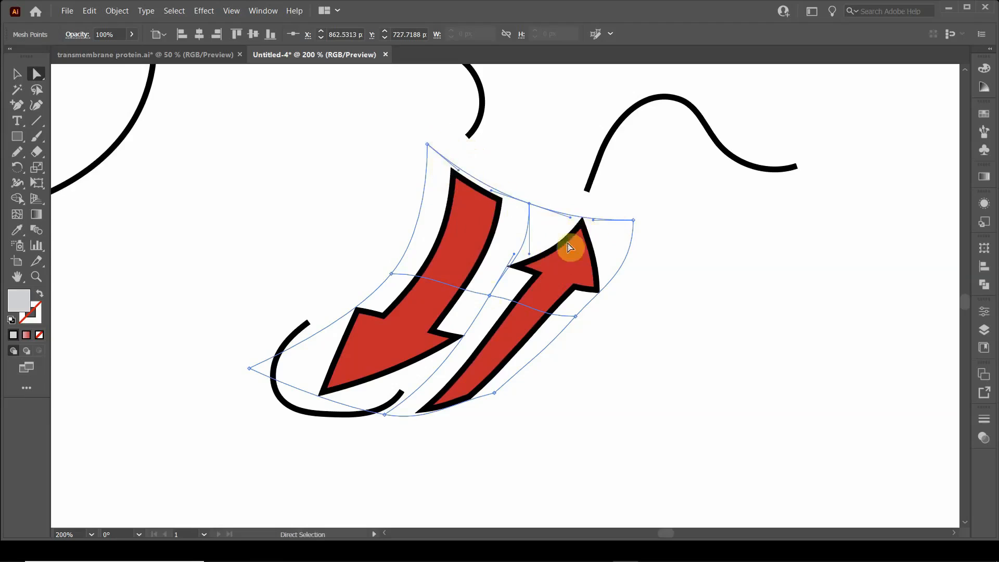
# Step: Shift the mesh's upper-middle, centre and upper-right points with their handles to slant the space between the two arrows and straighten the upper-right edge
pyautogui.moveTo(530, 202); pyautogui.dragTo(548, 215)
pyautogui.moveTo(514, 255); pyautogui.dragTo(478, 310)
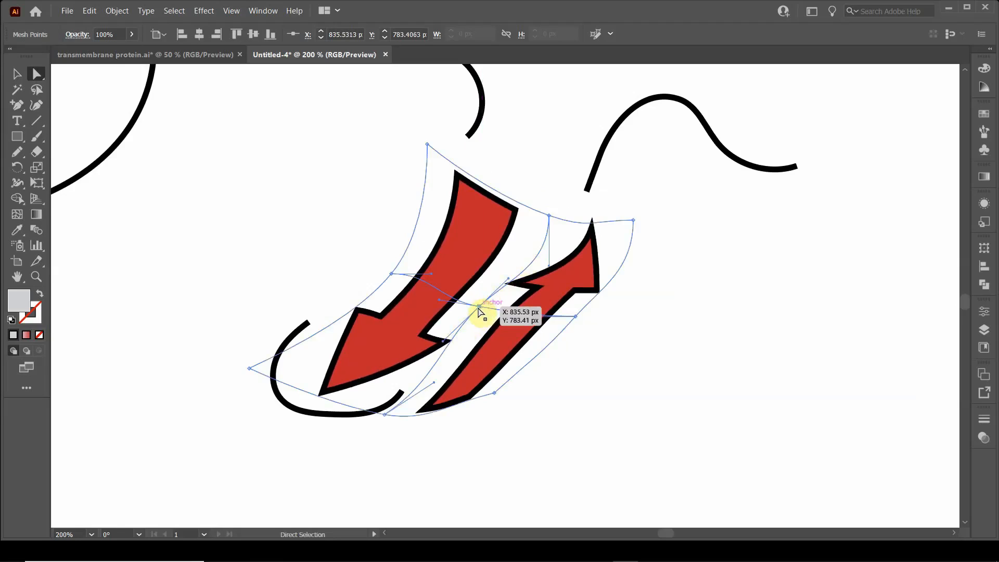
pyautogui.moveTo(478, 310)
pyautogui.mouseDown()
pyautogui.moveTo(520, 257)
pyautogui.moveTo(474, 311)
pyautogui.mouseUp()
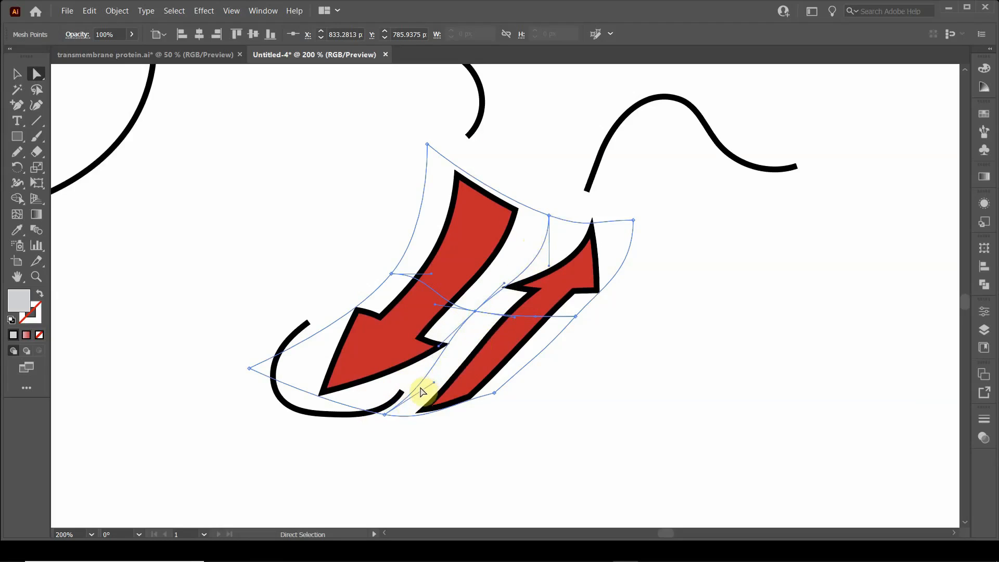
pyautogui.moveTo(550, 269); pyautogui.dragTo(523, 267)
pyautogui.moveTo(546, 210); pyautogui.dragTo(552, 217)
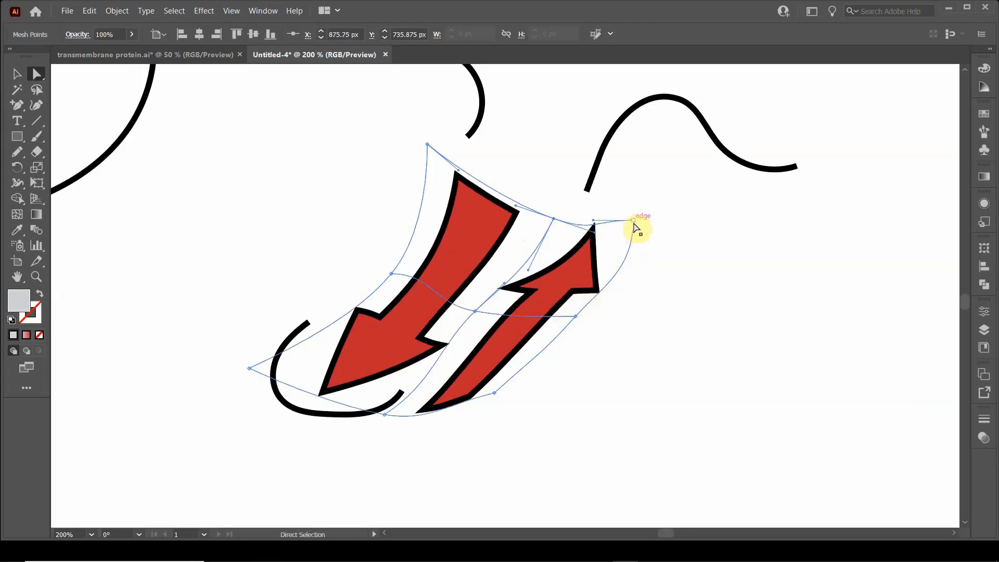
pyautogui.moveTo(634, 224); pyautogui.dragTo(598, 271)
pyautogui.moveTo(633, 223); pyautogui.dragTo(637, 231)
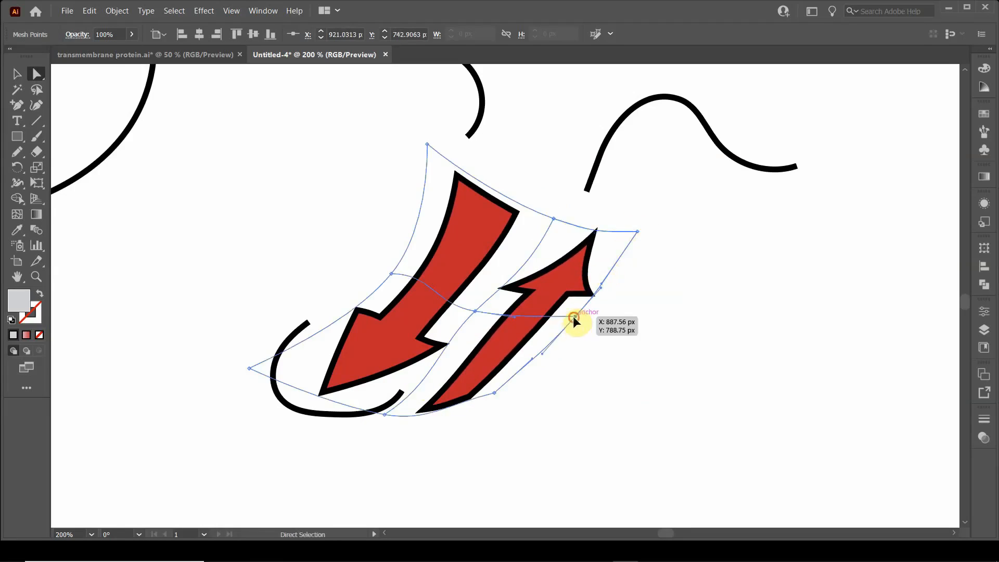
# Step: Pull the mesh's lower-edge points upward and inward and lower its left-middle point to refine the downward arrowhead and the upward arrow's tail
pyautogui.moveTo(493, 390); pyautogui.dragTo(491, 379)
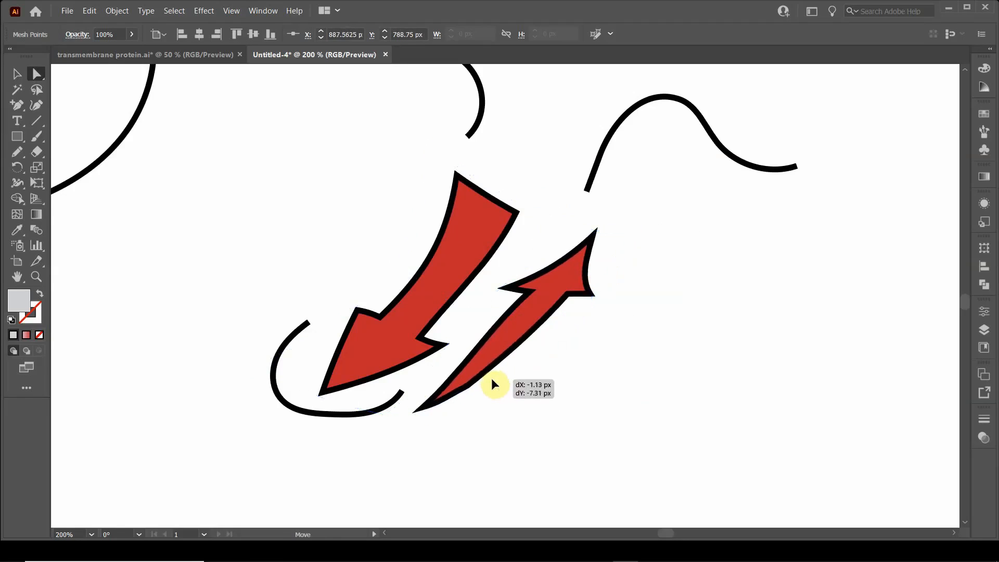
pyautogui.moveTo(397, 415); pyautogui.dragTo(367, 410)
pyautogui.moveTo(252, 371)
pyautogui.mouseDown()
pyautogui.moveTo(254, 359)
pyautogui.moveTo(253, 368)
pyautogui.mouseUp()
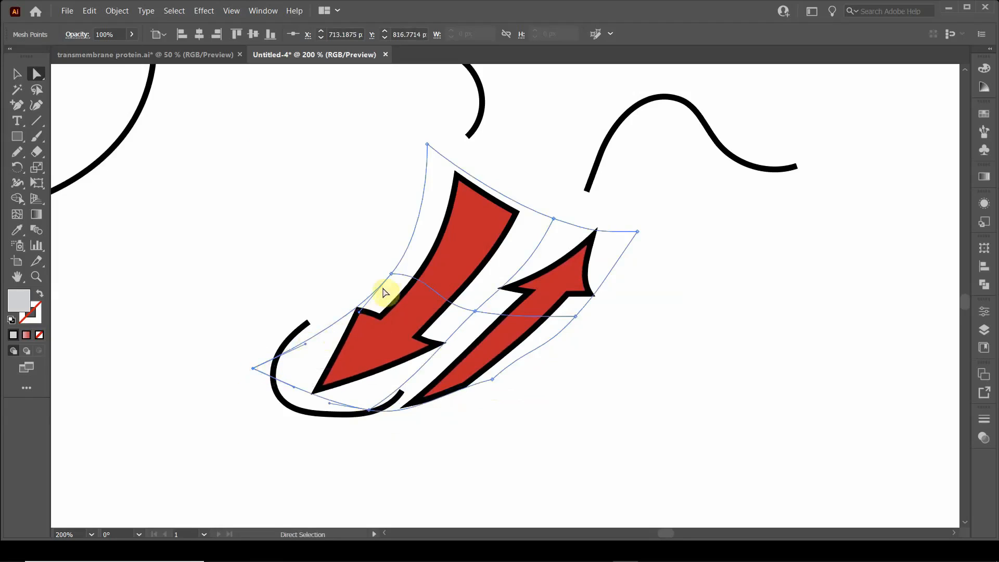
pyautogui.moveTo(391, 272); pyautogui.dragTo(435, 304)
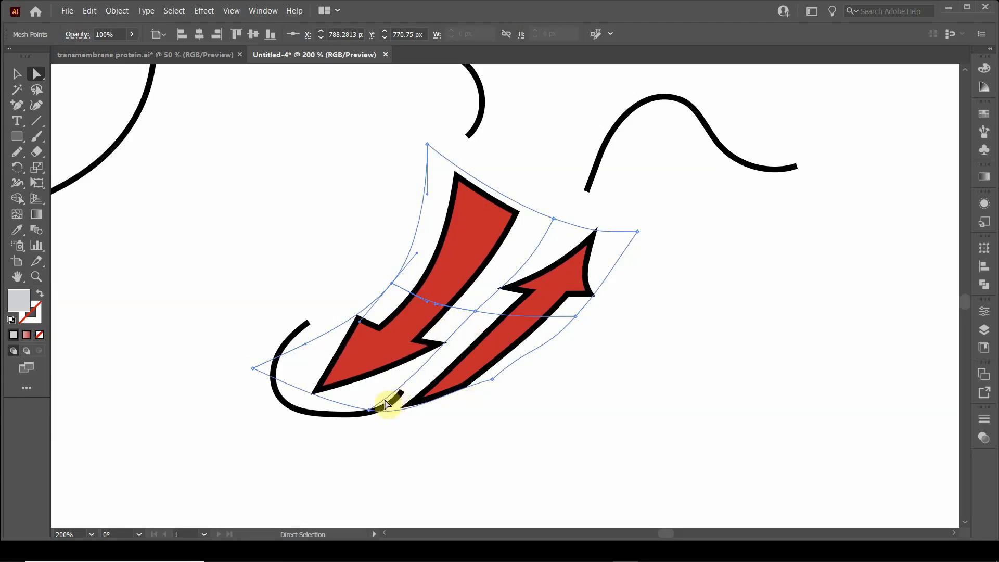
pyautogui.moveTo(375, 414); pyautogui.dragTo(361, 407)
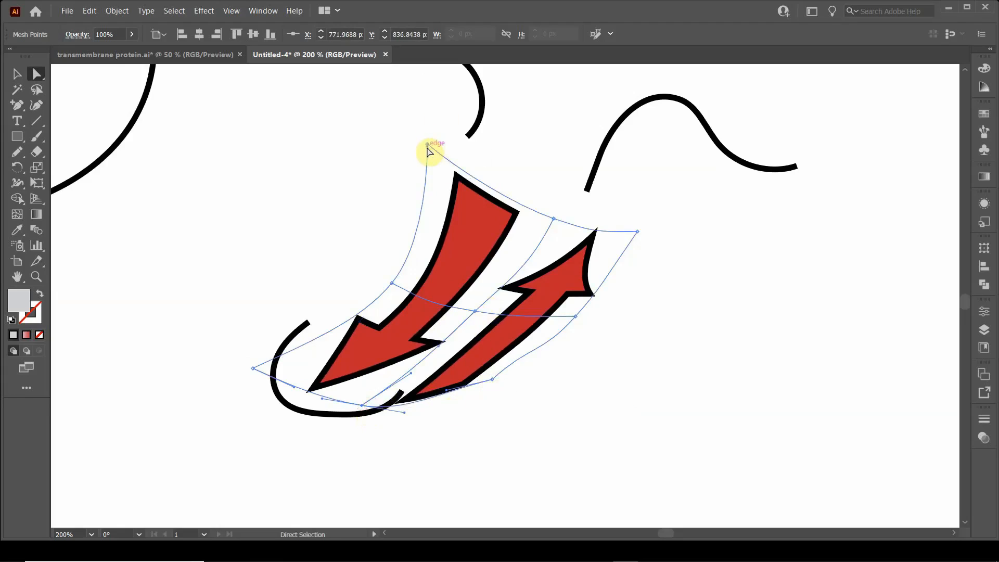
# Step: Move the mesh's upper-left corner inward to shorten the downward arrow, and tuck in the lower-right corner with its handle to taper the upward arrow
pyautogui.moveTo(428, 144); pyautogui.dragTo(445, 179)
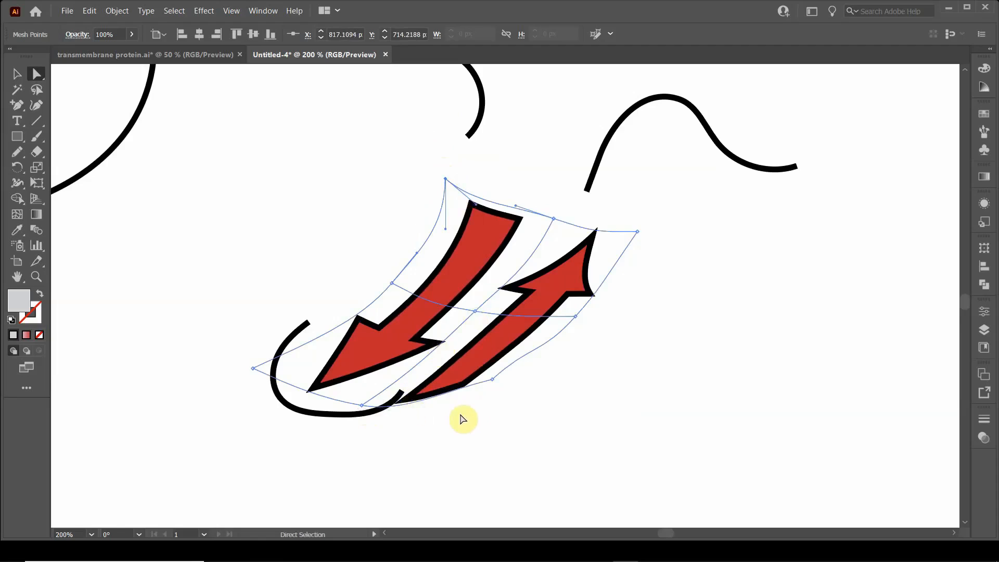
pyautogui.click(492, 380)
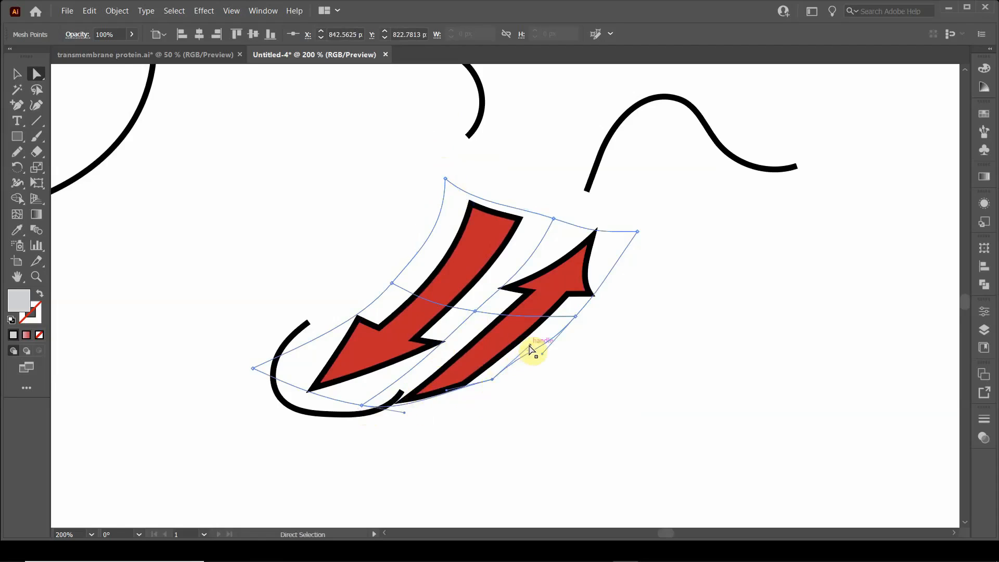
pyautogui.moveTo(530, 347); pyautogui.dragTo(535, 356)
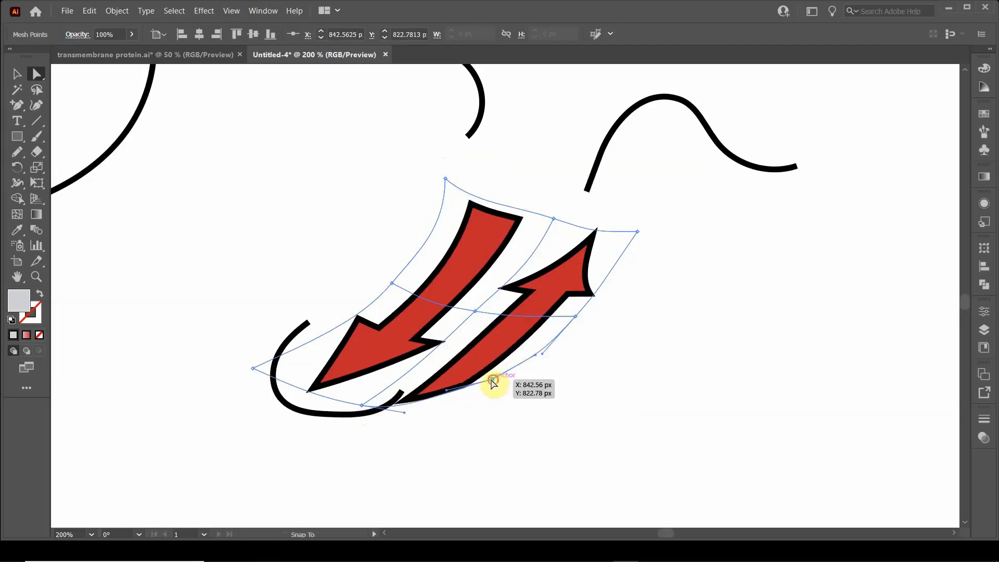
pyautogui.moveTo(493, 382); pyautogui.dragTo(485, 372)
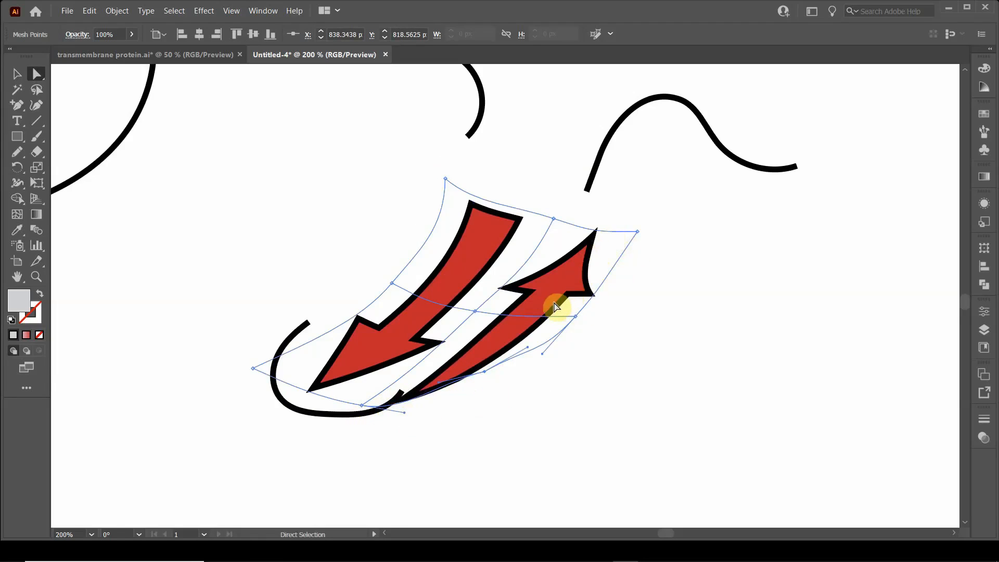
# Step: Shift the mesh's upper-middle point toward the downward arrow and pull the right-middle point inward to rebalance the upward arrowhead
pyautogui.click(634, 232)
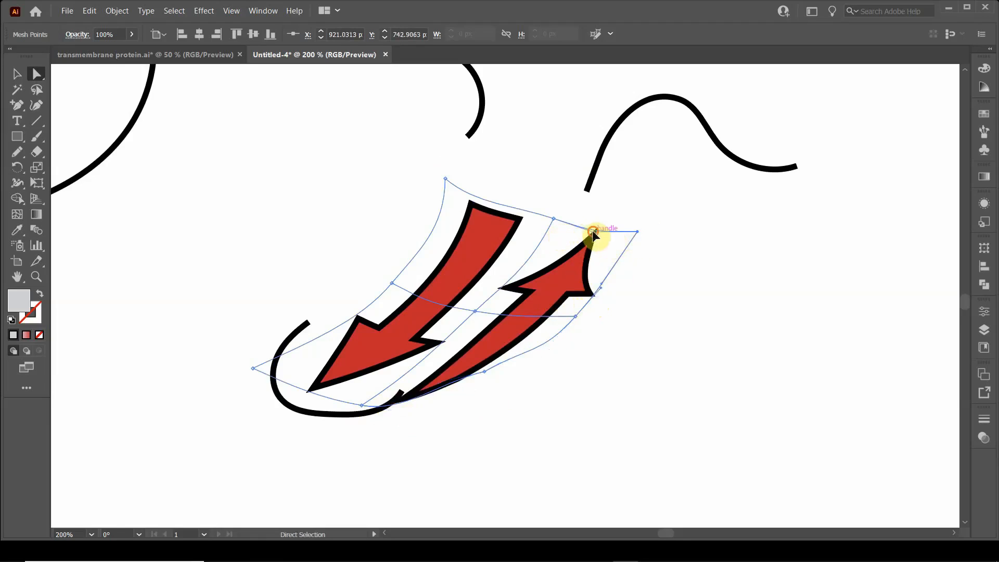
pyautogui.moveTo(593, 235); pyautogui.dragTo(544, 217)
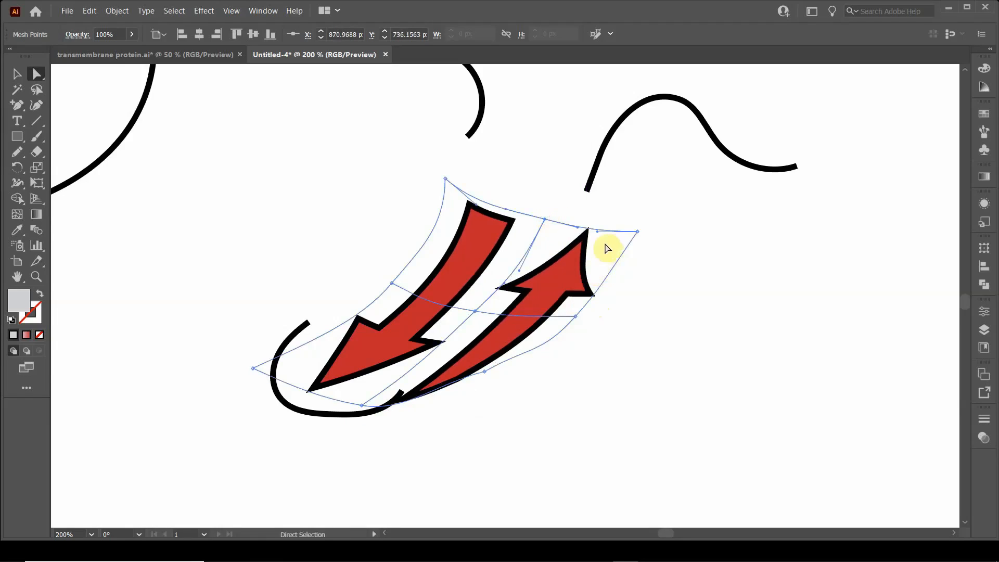
pyautogui.moveTo(520, 270); pyautogui.dragTo(515, 270)
pyautogui.moveTo(575, 315); pyautogui.dragTo(564, 308)
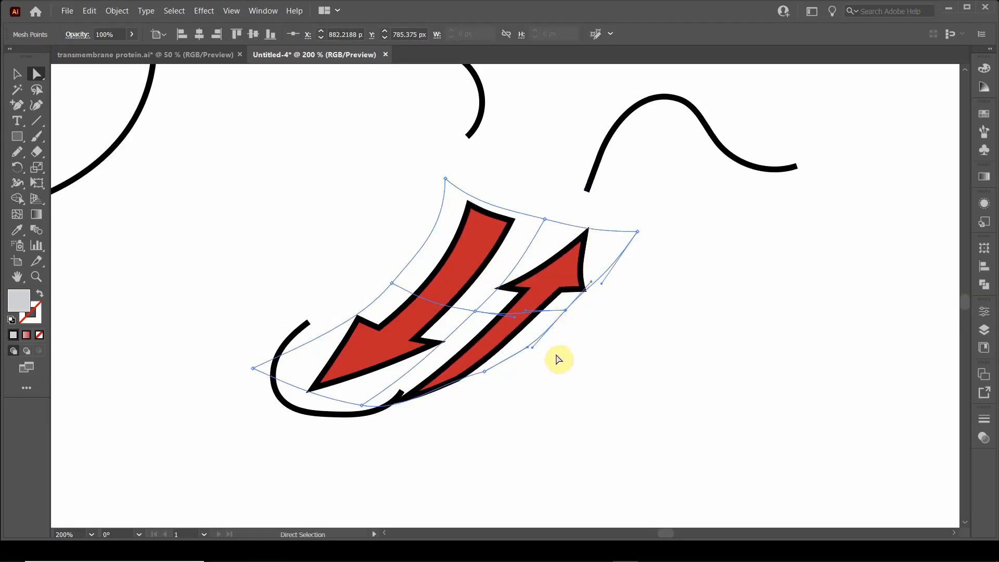
# Step: Fine-tune the mesh's left-middle and right-edge points and handles, and pull the lower-left corner inward to shorten the downward arrowhead
pyautogui.scroll(-2, 558, 359)
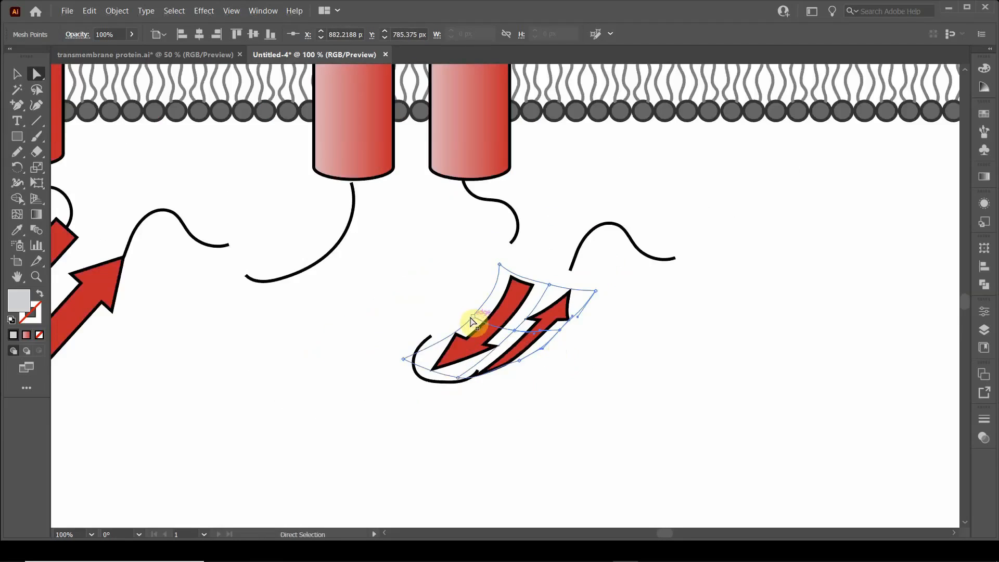
pyautogui.scroll(1, 535, 359)
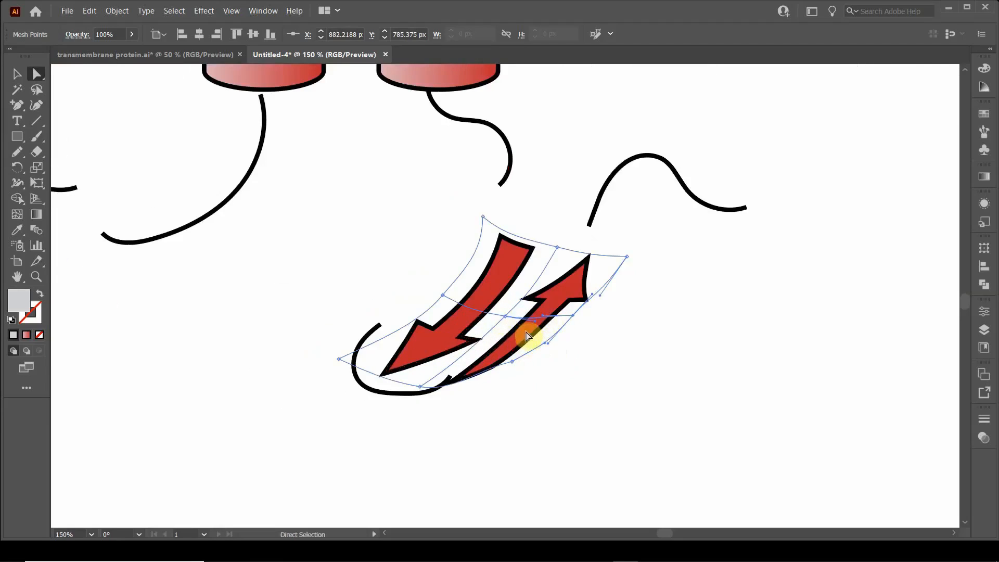
pyautogui.moveTo(443, 297); pyautogui.dragTo(443, 294)
pyautogui.moveTo(574, 314); pyautogui.dragTo(576, 313)
pyautogui.moveTo(511, 364); pyautogui.dragTo(518, 358)
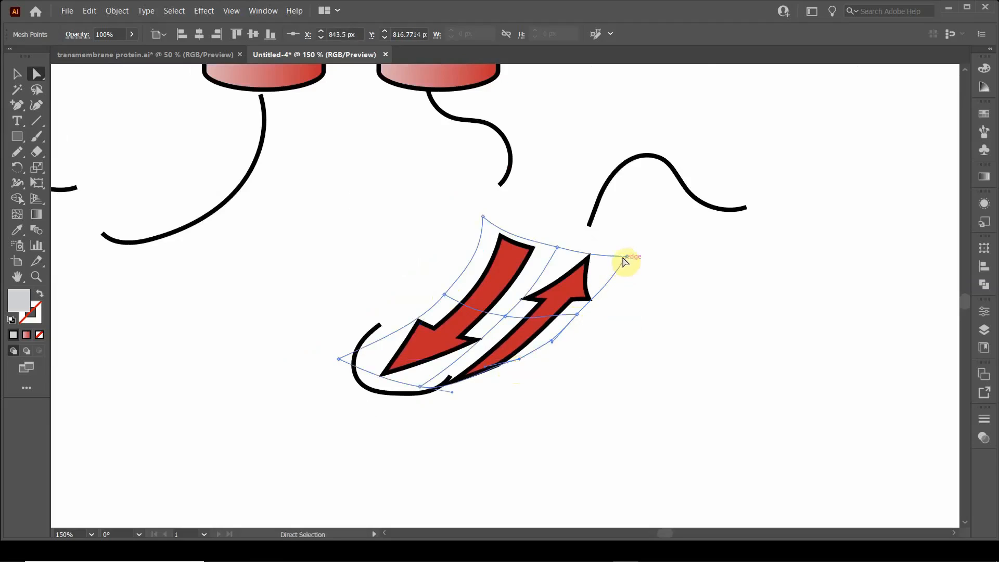
pyautogui.click(624, 257)
pyautogui.moveTo(596, 293); pyautogui.dragTo(601, 293)
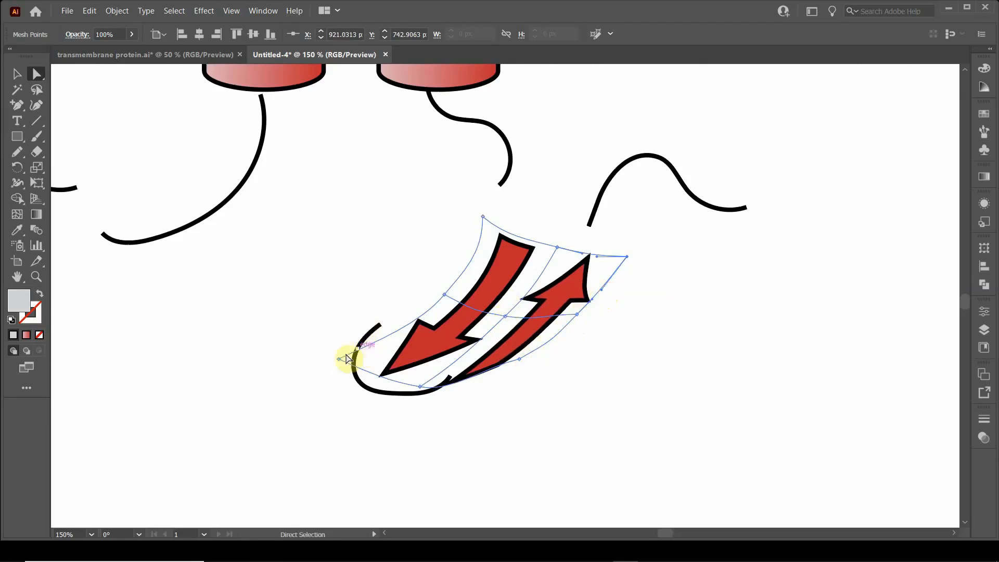
pyautogui.moveTo(336, 357); pyautogui.dragTo(354, 359)
pyautogui.moveTo(442, 301); pyautogui.dragTo(446, 296)
# Step: Move the whole arrow envelope up so the downward arrow links the right cylinder's strand with the lower loop
pyautogui.click(17, 74)
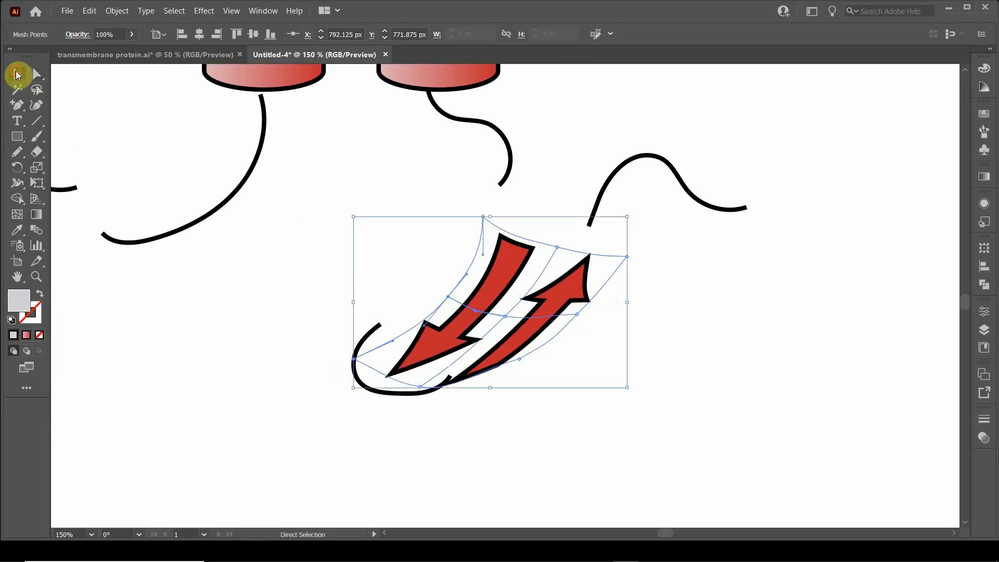
pyautogui.click(394, 207)
pyautogui.moveTo(479, 330); pyautogui.dragTo(465, 287)
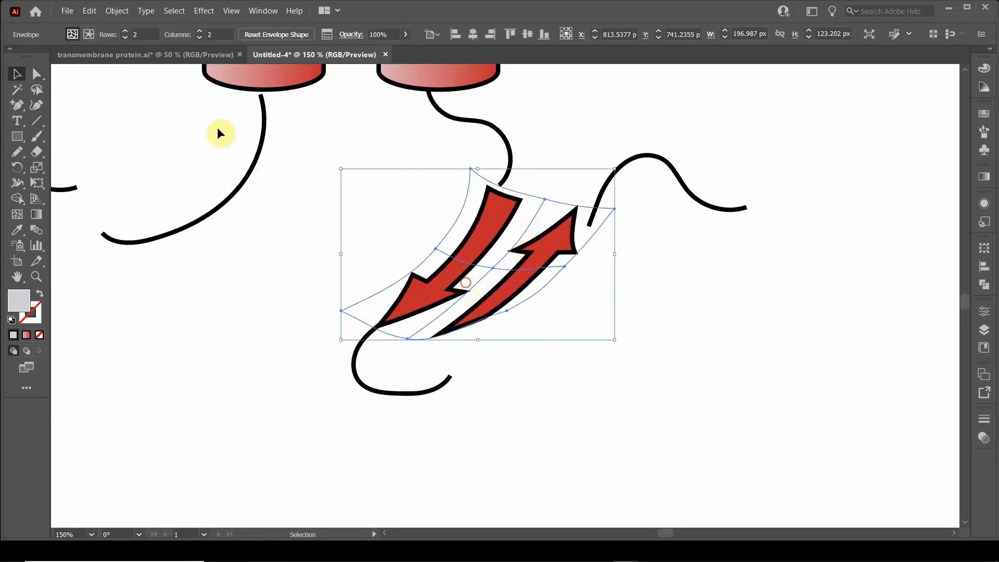
pyautogui.click(274, 161)
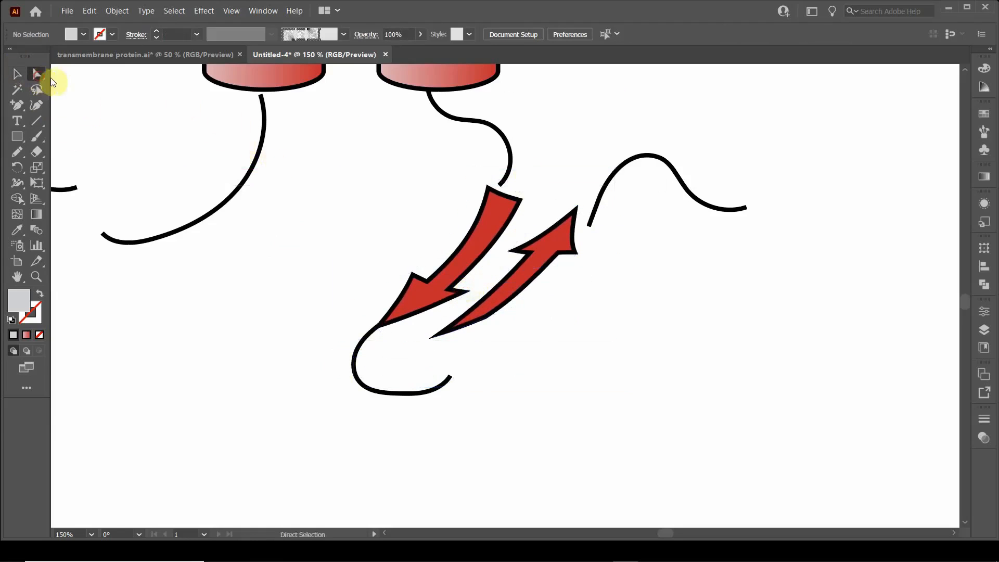
# Step: Extend the end of the right cylinder's strand onto the downward arrow's tail and adjust its direction handle for a smooth join
pyautogui.click(502, 183)
pyautogui.click(503, 186)
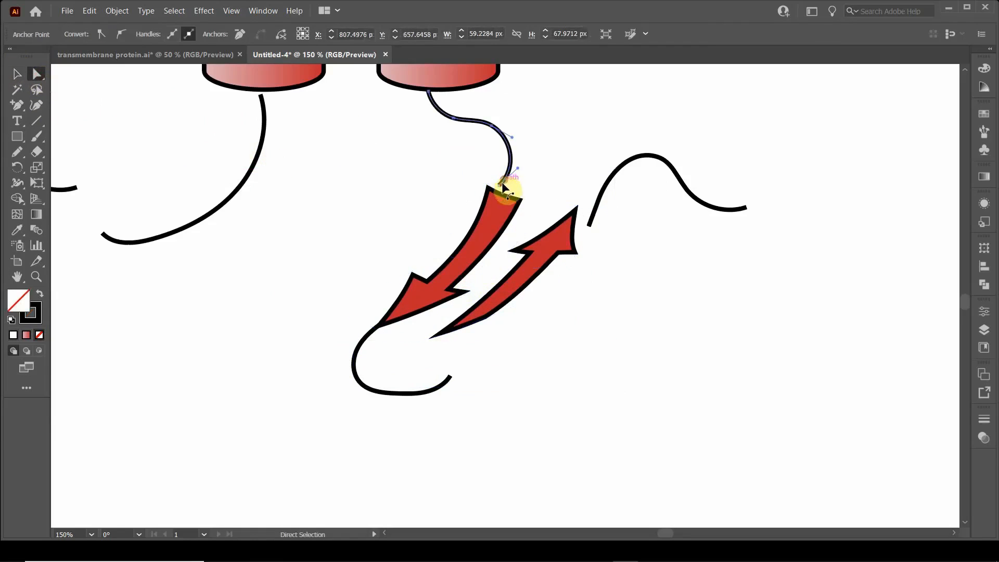
pyautogui.moveTo(502, 188); pyautogui.dragTo(513, 171)
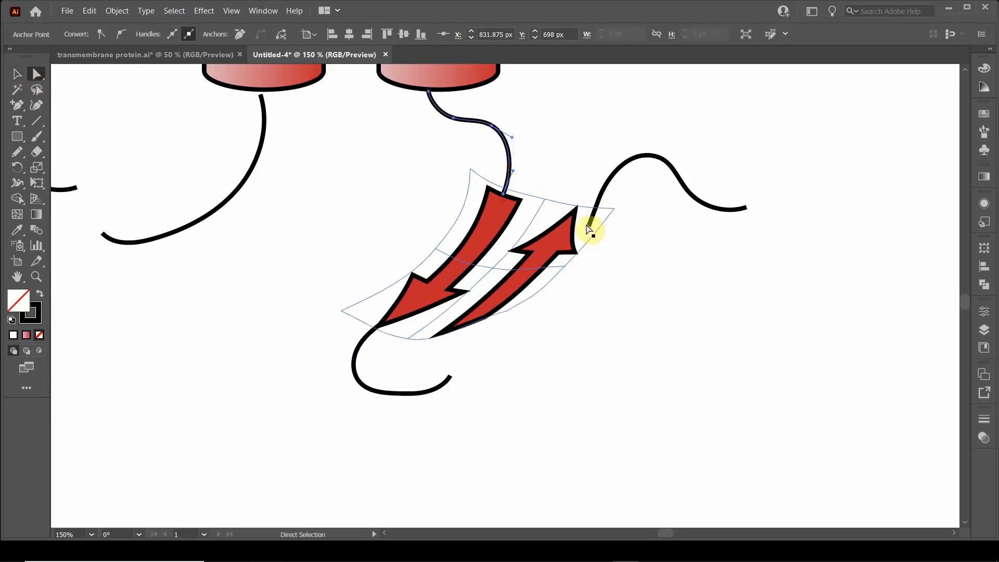
# Step: Move the free wavy strand so its lower end meets the tip of the upward arrow
pyautogui.click(17, 74)
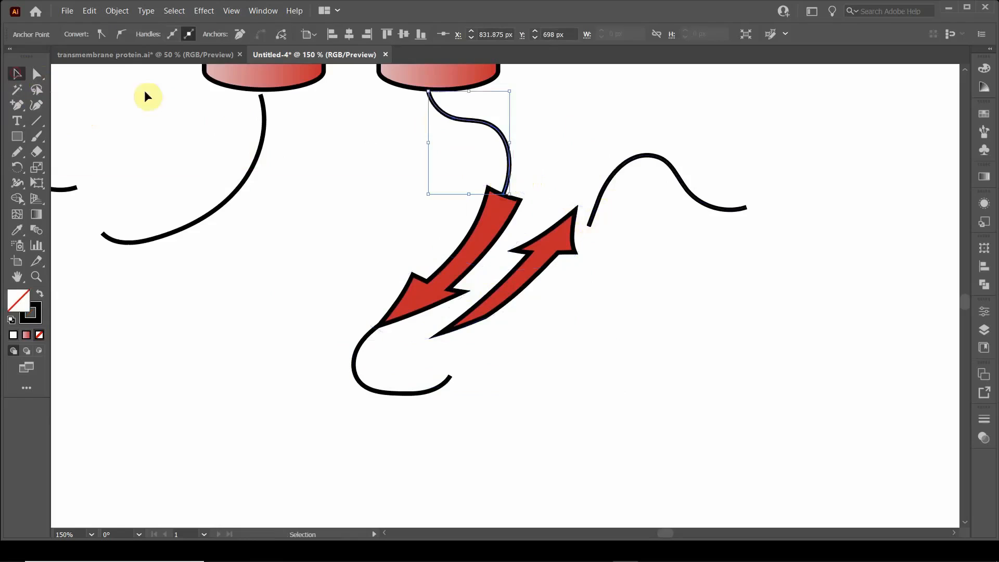
pyautogui.click(626, 158)
pyautogui.click(613, 154)
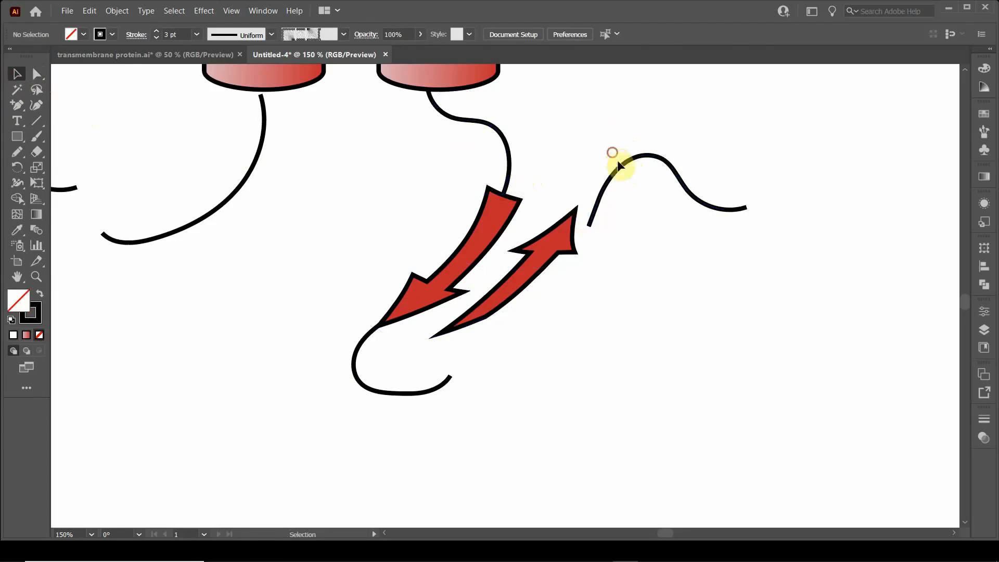
pyautogui.moveTo(620, 165); pyautogui.dragTo(602, 160)
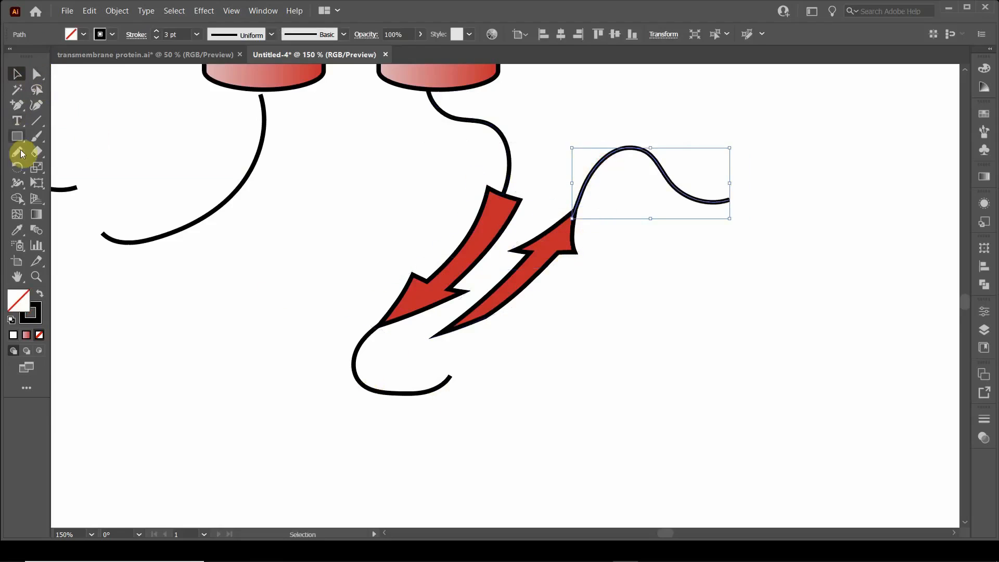
# Step: Redraw the open end of the lower loop with the Pencil tool so it curves up into the upward arrow's tail
pyautogui.click(392, 394)
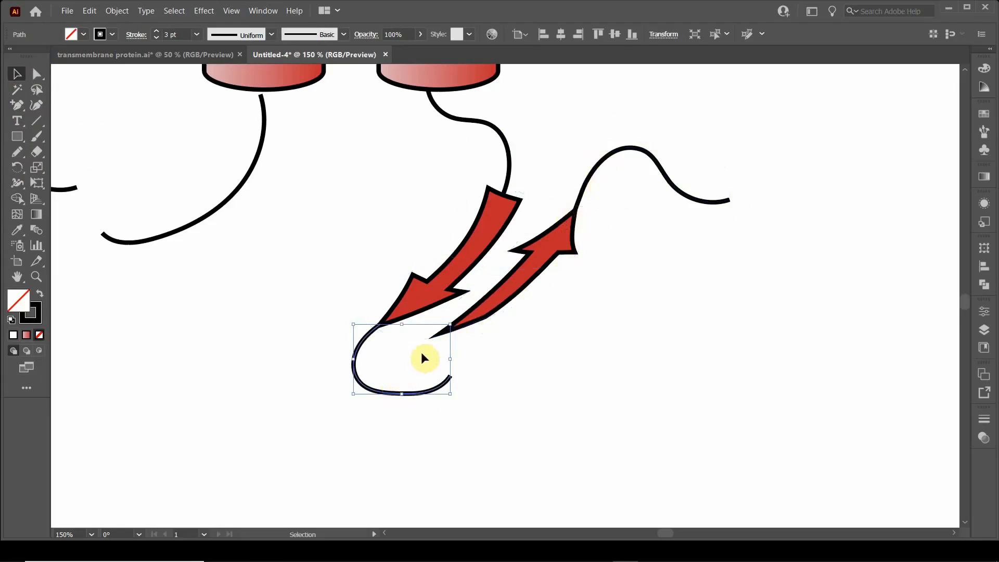
pyautogui.click(17, 151)
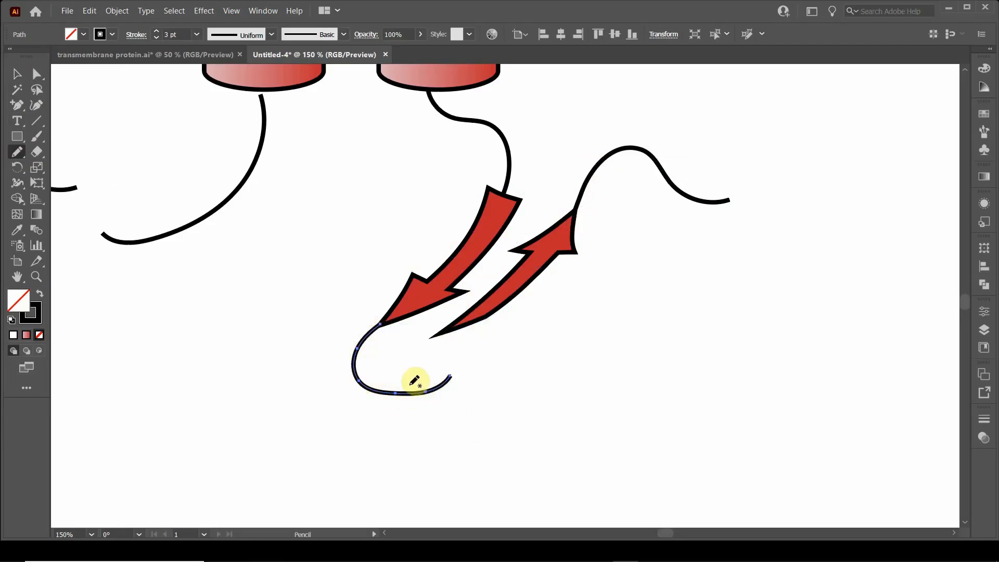
pyautogui.moveTo(396, 390)
pyautogui.mouseDown()
pyautogui.moveTo(415, 383)
pyautogui.moveTo(448, 328)
pyautogui.moveTo(467, 318)
pyautogui.mouseUp()
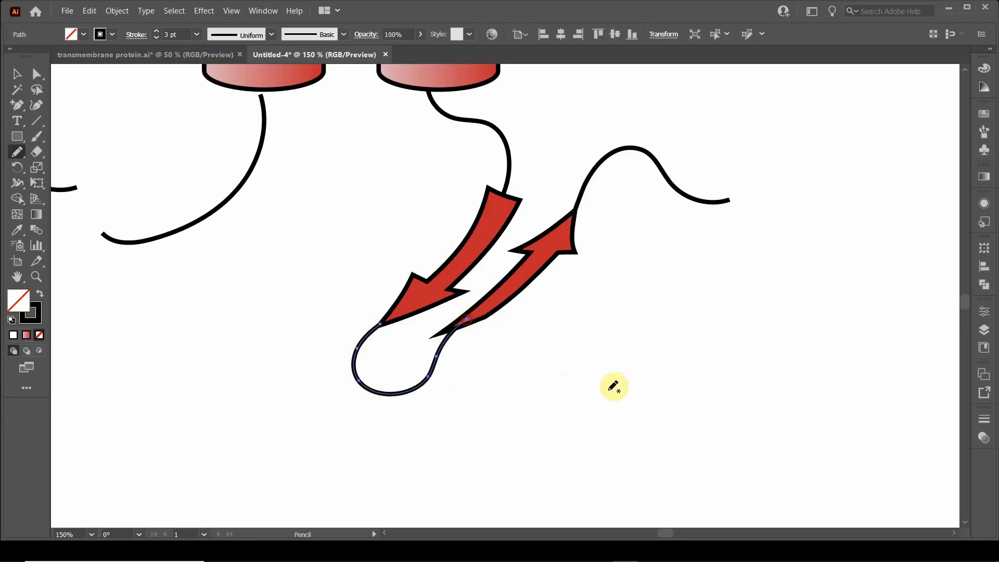
pyautogui.scroll(4, 553, 374)
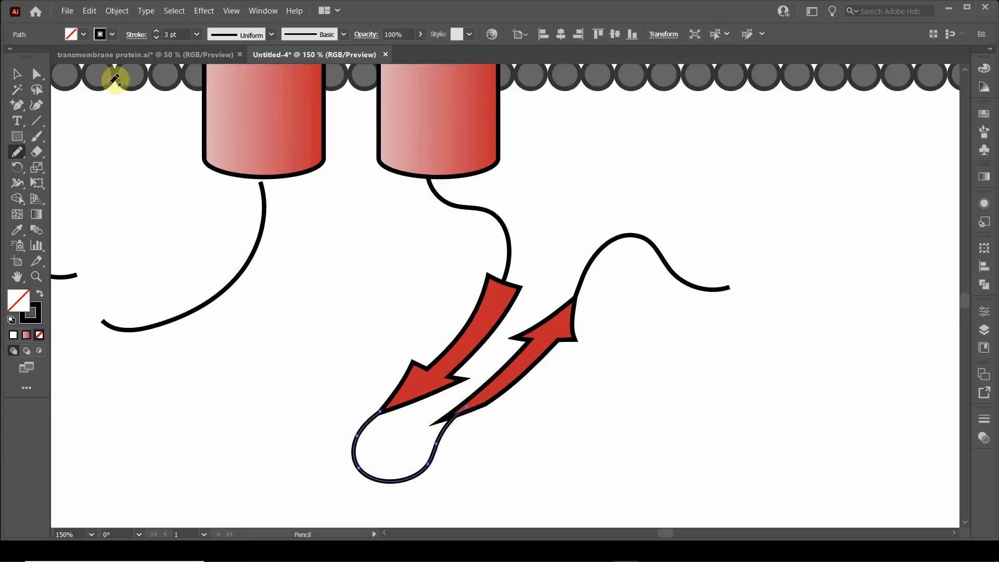
# Step: Edit the contents of the curved arrow envelope and fill its arrows with the red linear gradient at a 45° angle
pyautogui.press('v')
pyautogui.click(318, 283)
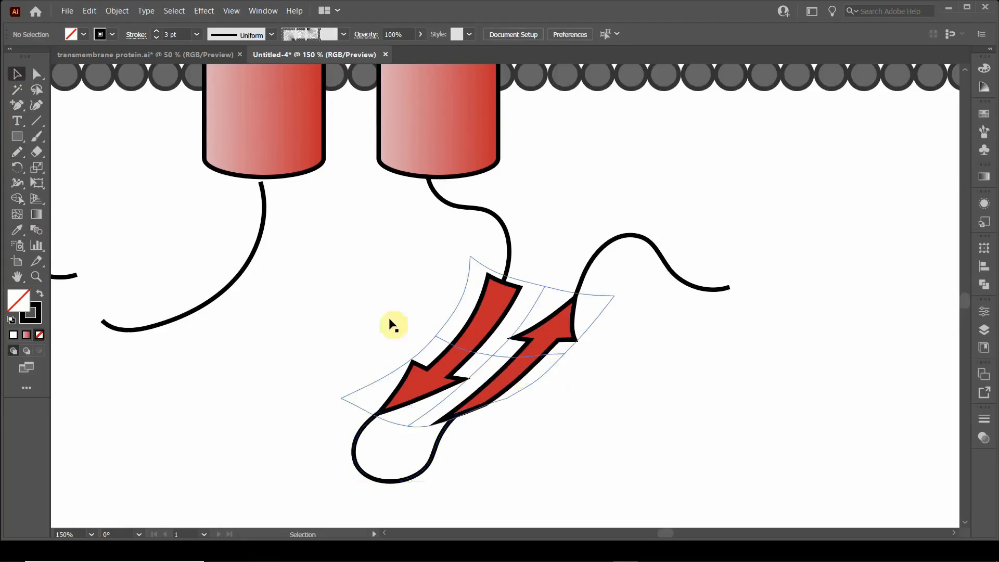
pyautogui.scroll(-2, 282, 264)
pyautogui.moveTo(305, 261); pyautogui.dragTo(423, 352)
pyautogui.click(508, 395)
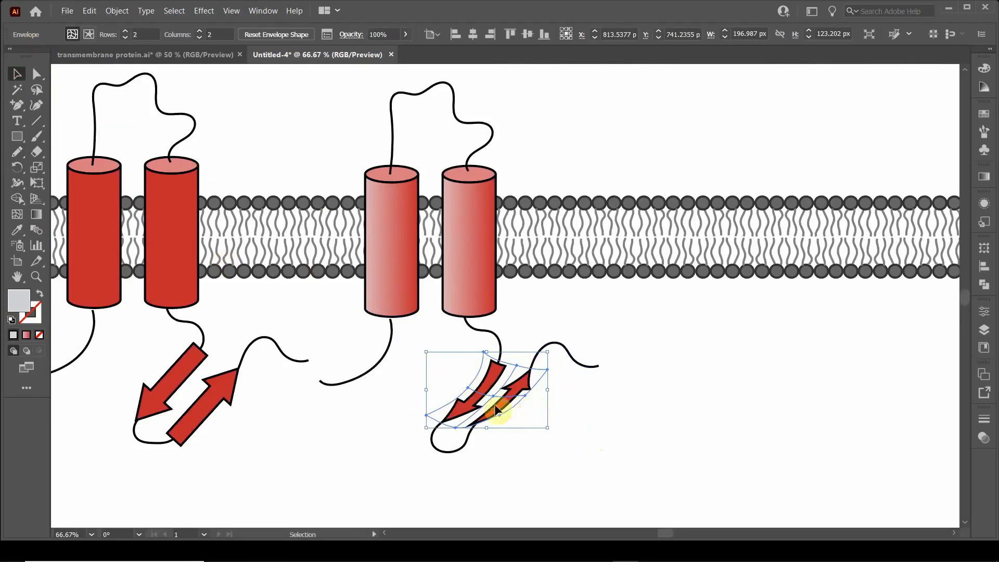
pyautogui.click(88, 35)
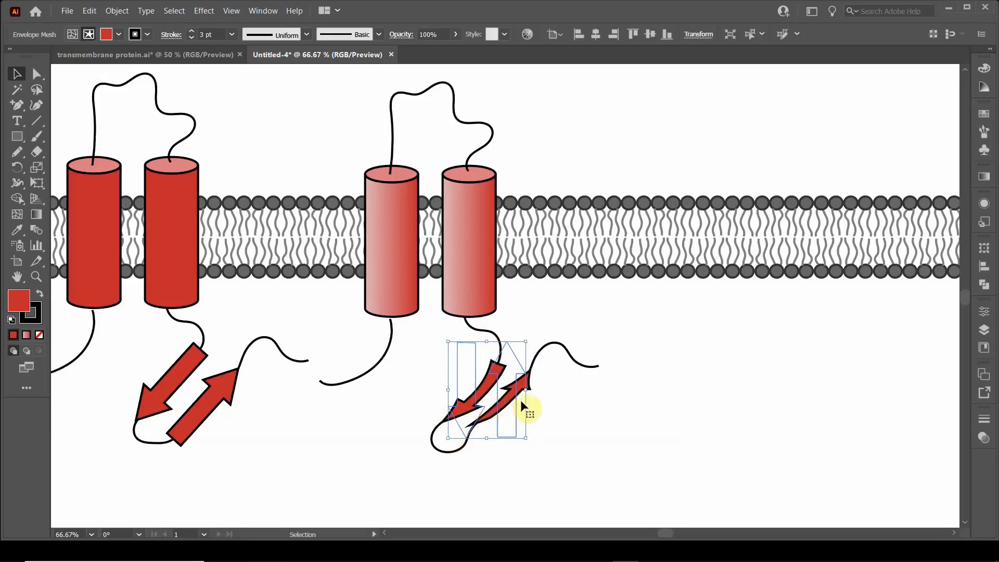
pyautogui.click(984, 178)
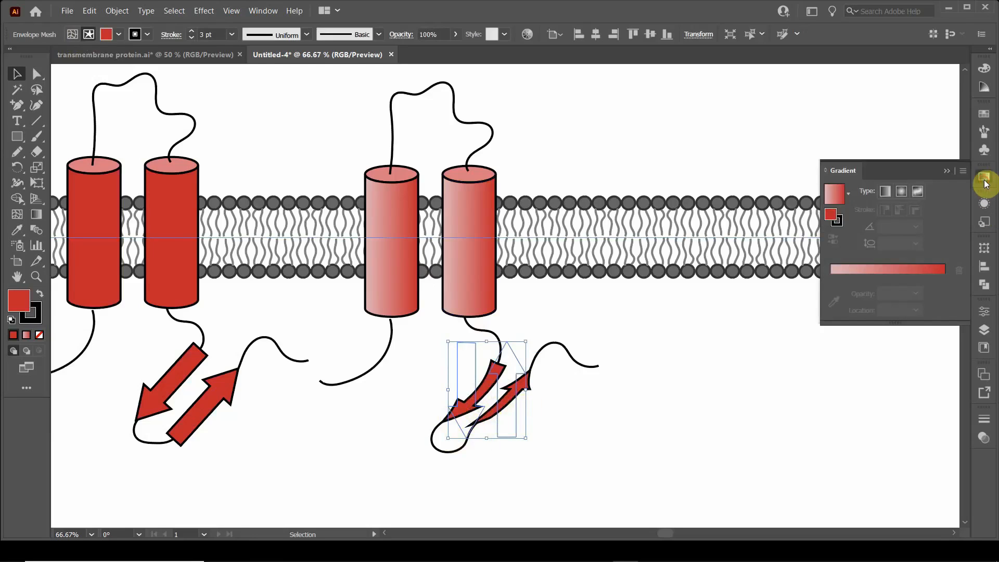
pyautogui.click(884, 192)
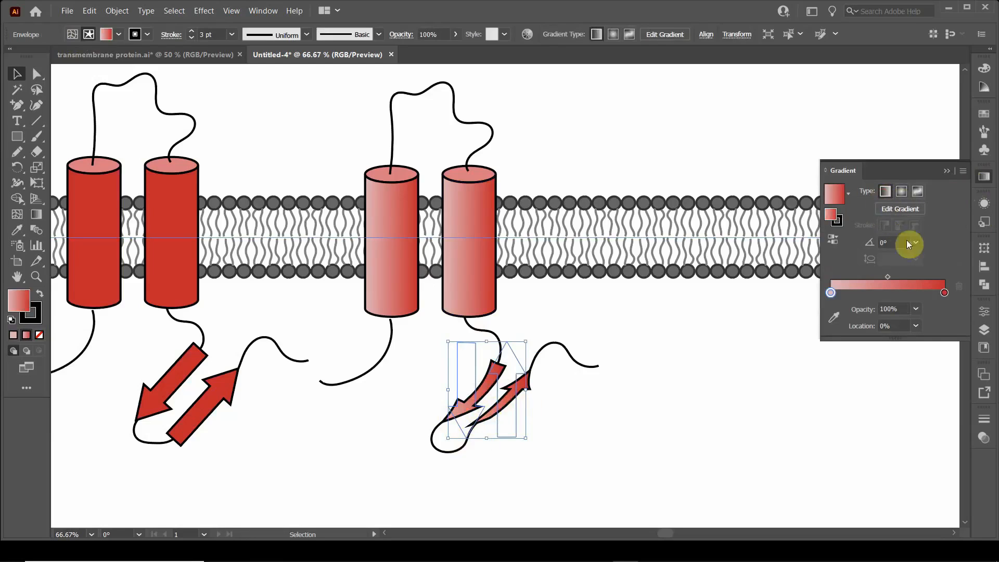
pyautogui.click(893, 243)
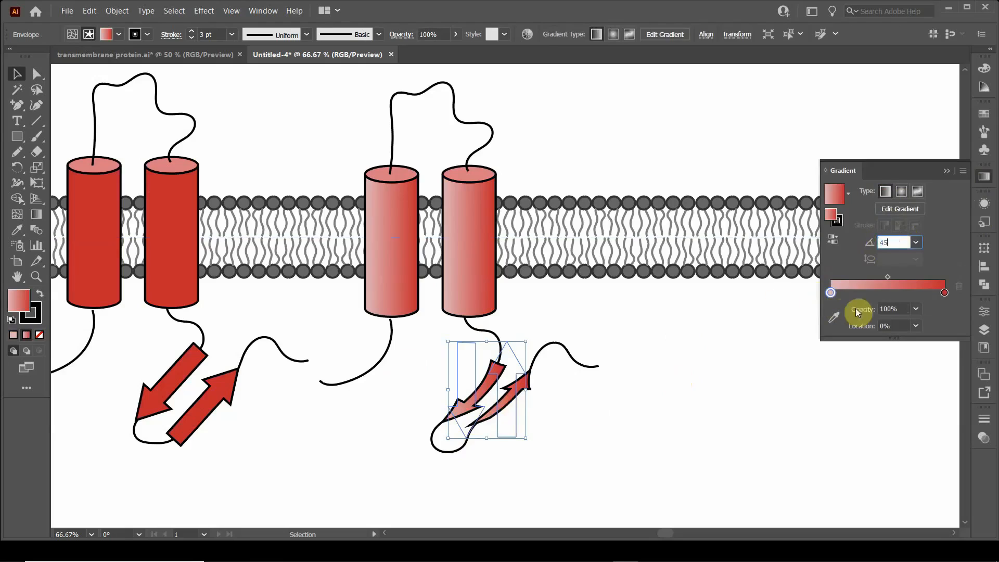
# Step: Rearrange the arrows' gradient stops with red at both ends and the pale pink stop at about 77%, and deselect
pyautogui.moveTo(831, 293)
pyautogui.mouseDown()
pyautogui.moveTo(880, 279)
pyautogui.moveTo(831, 297)
pyautogui.mouseUp()
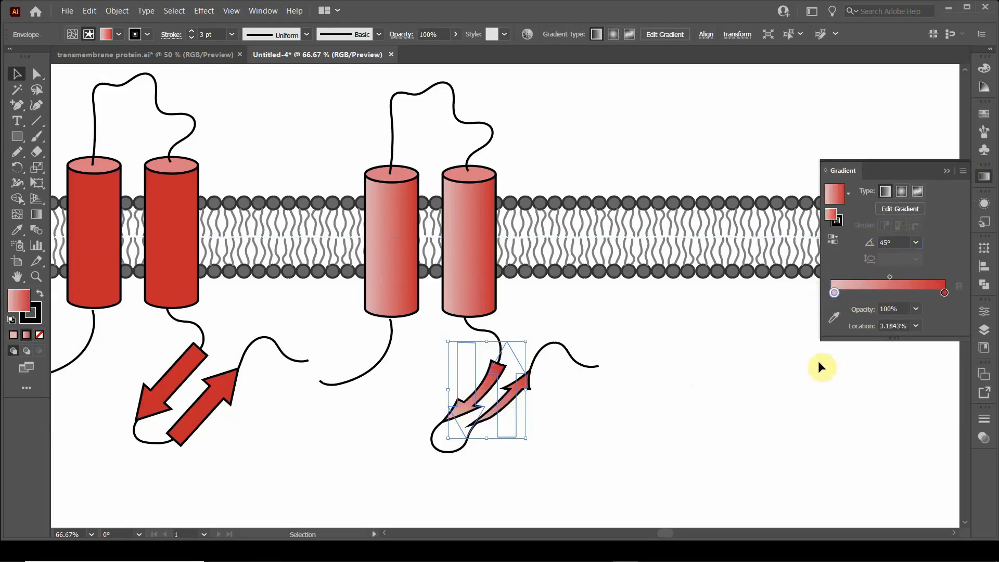
pyautogui.moveTo(914, 292); pyautogui.dragTo(831, 293)
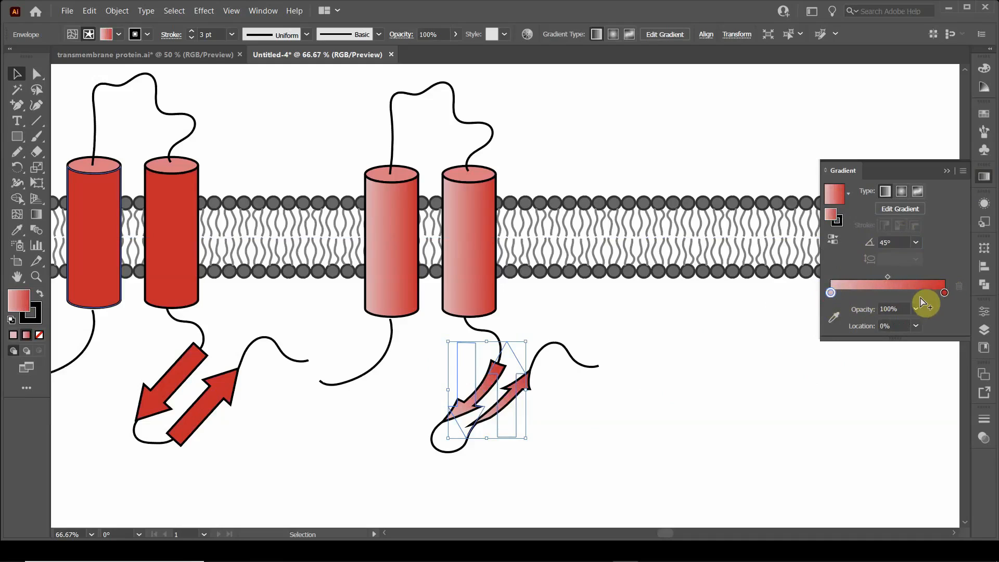
pyautogui.moveTo(924, 293); pyautogui.dragTo(832, 292)
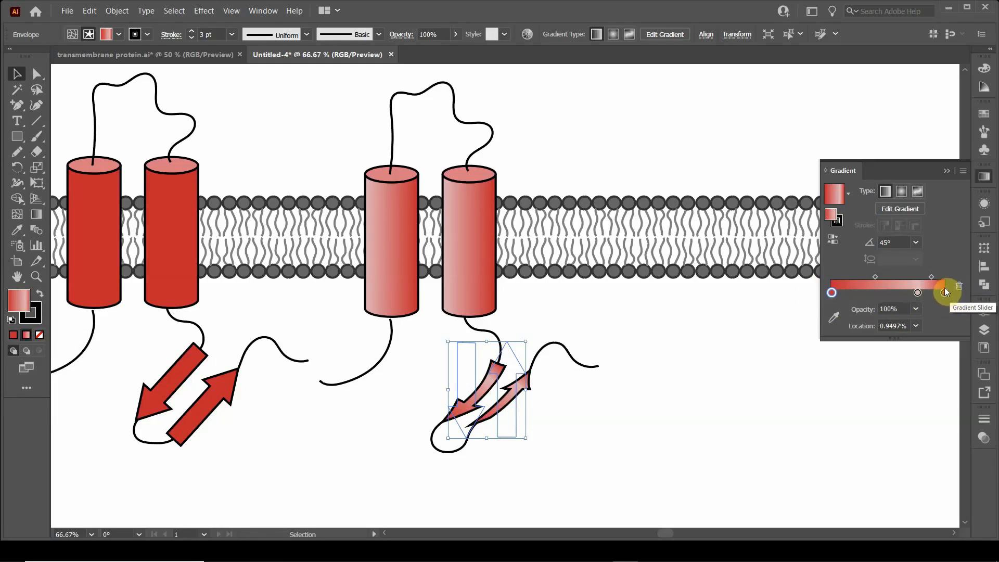
pyautogui.click(918, 293)
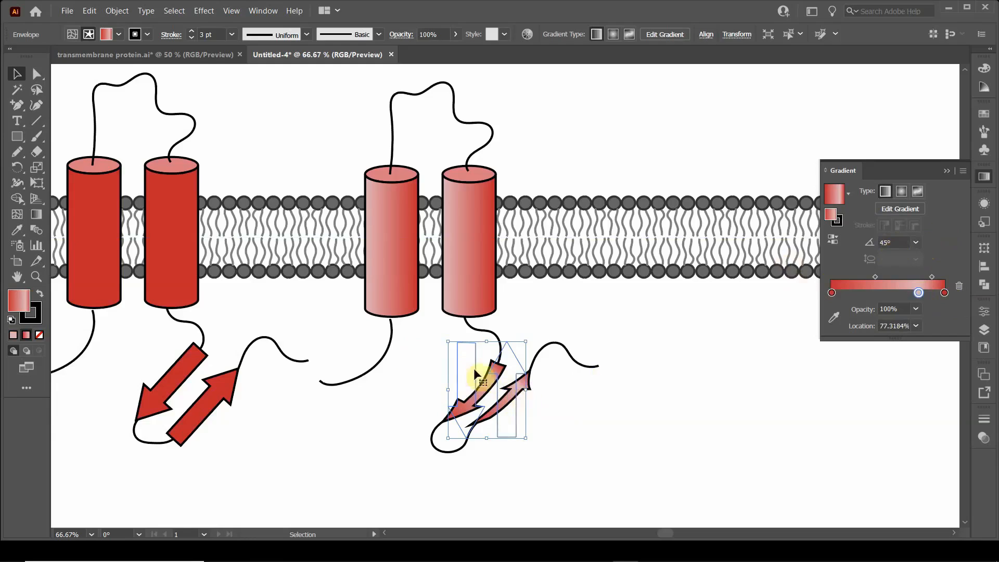
pyautogui.click(895, 241)
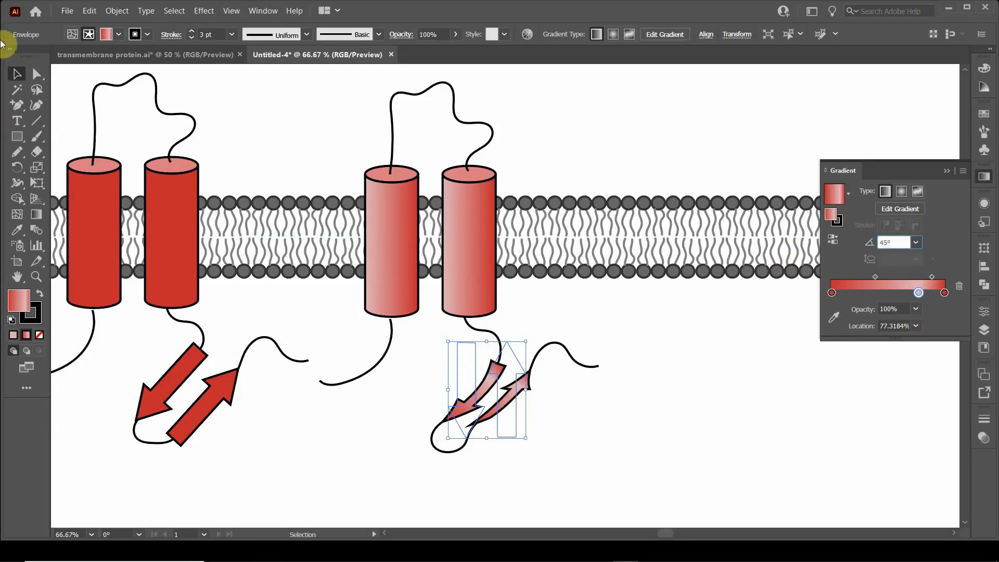
pyautogui.click(324, 154)
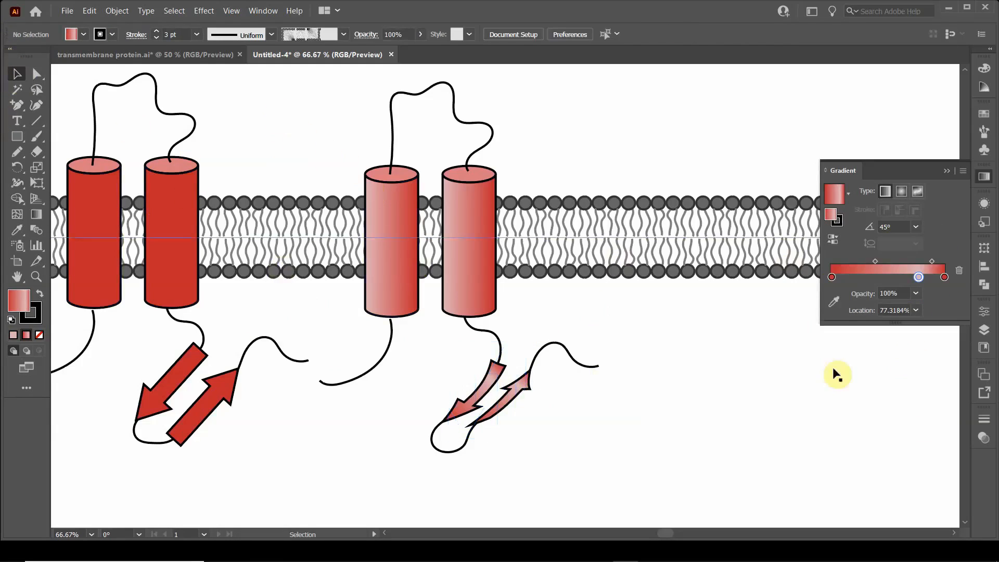
pyautogui.moveTo(780, 558)
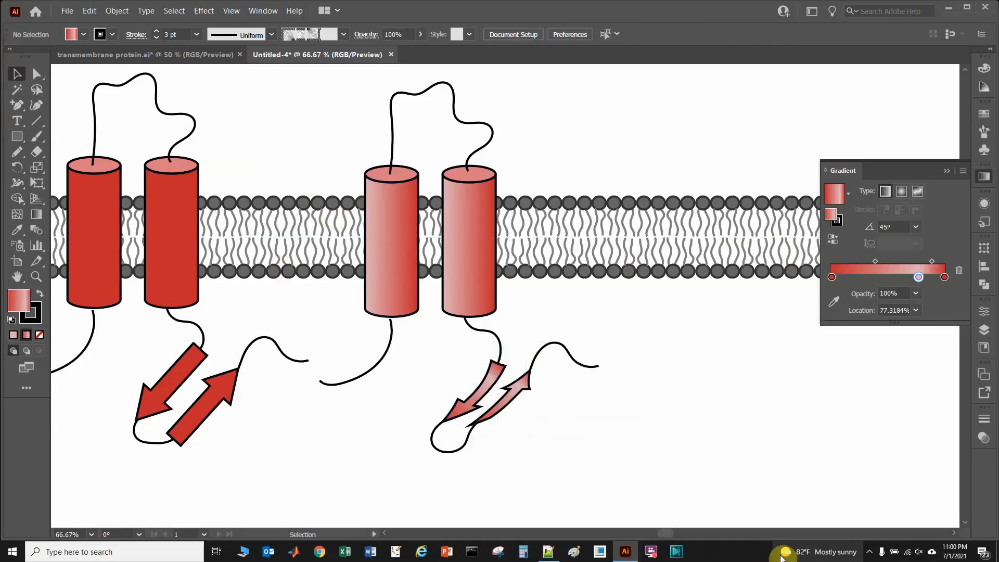
pyautogui.scroll(-1, 629, 382)
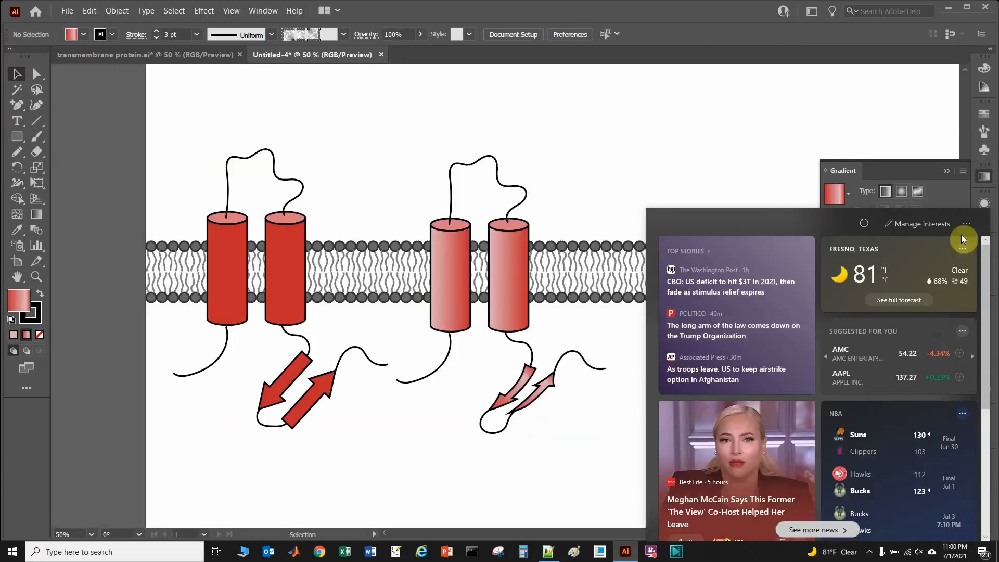
pyautogui.click(966, 224)
pyautogui.click(760, 215)
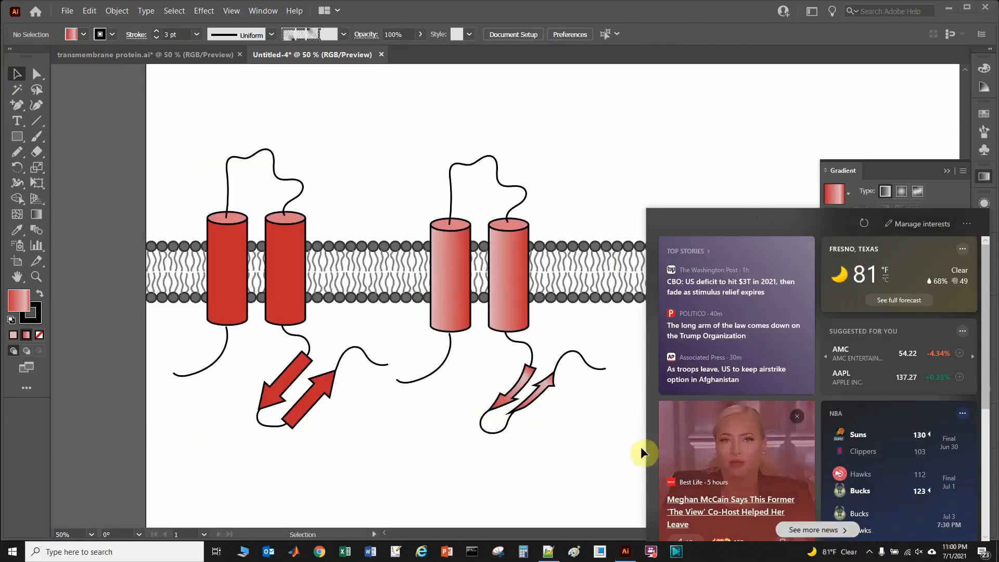
pyautogui.click(967, 224)
pyautogui.click(973, 230)
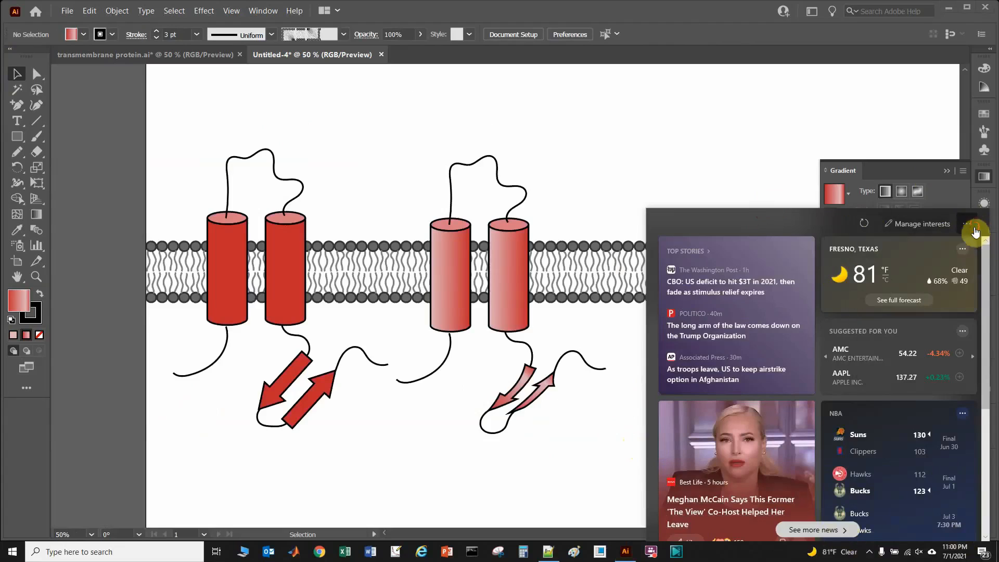
pyautogui.click(982, 552)
pyautogui.click(689, 428)
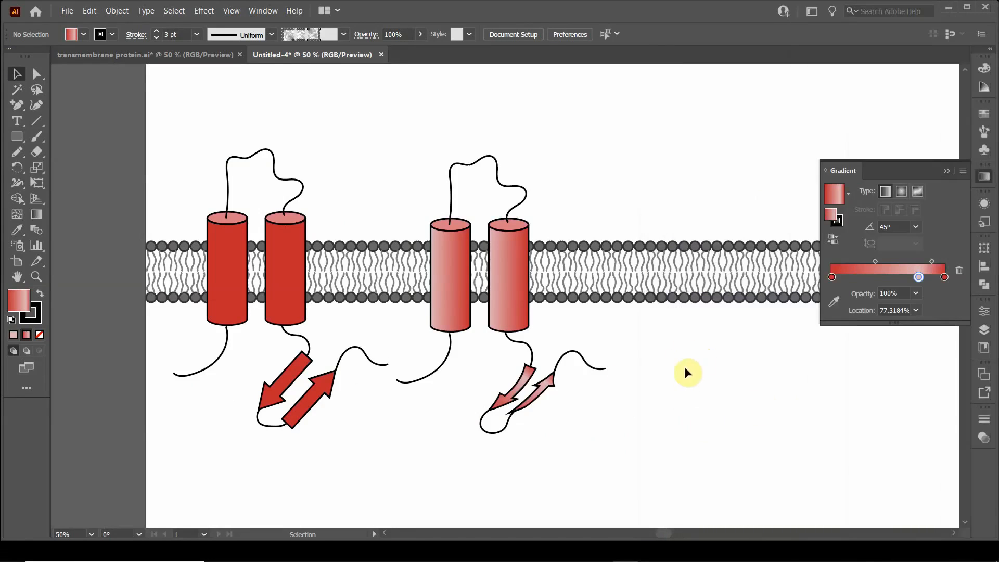
# Step: Collapse the gradient settings and duplicate the whole gradient protein, excluding the membrane, to the right along the bilayer
pyautogui.moveTo(629, 370); pyautogui.dragTo(483, 379)
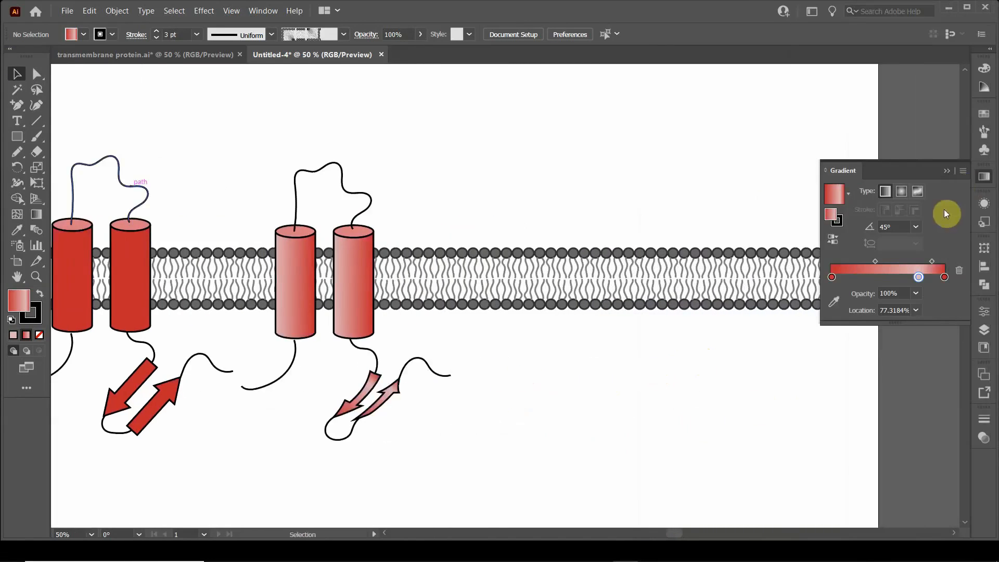
pyautogui.click(948, 169)
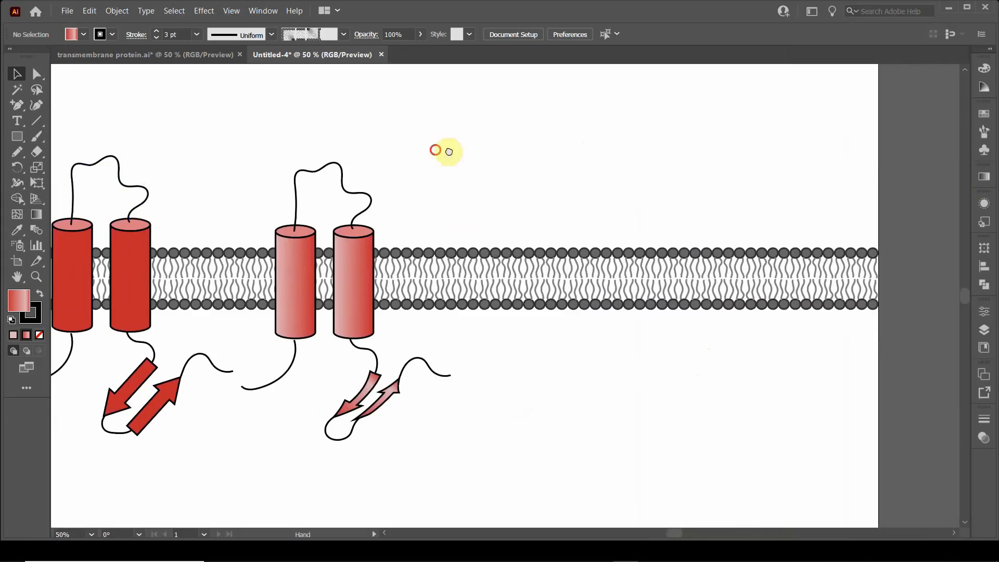
pyautogui.moveTo(435, 150); pyautogui.dragTo(504, 145)
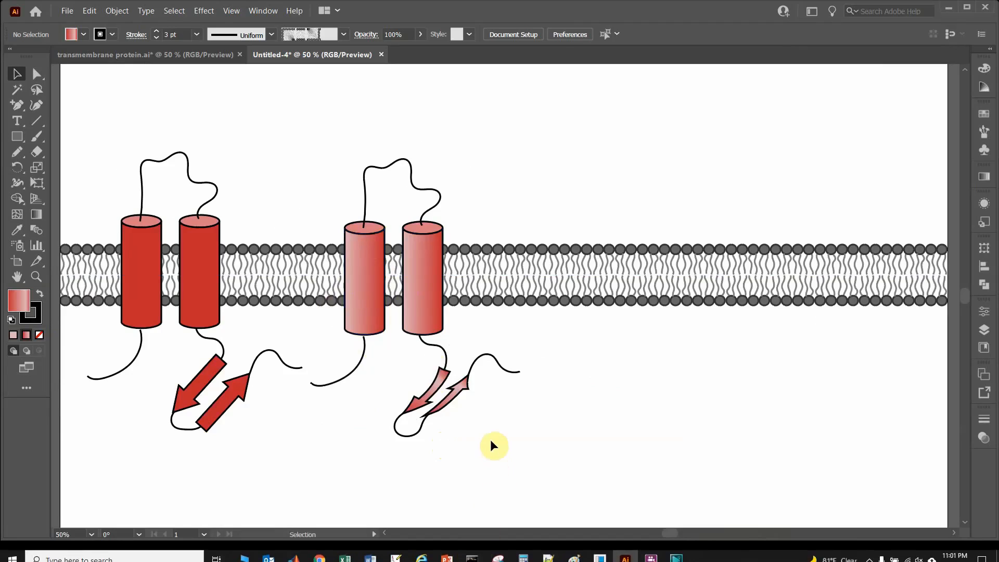
pyautogui.moveTo(491, 443); pyautogui.dragTo(341, 125)
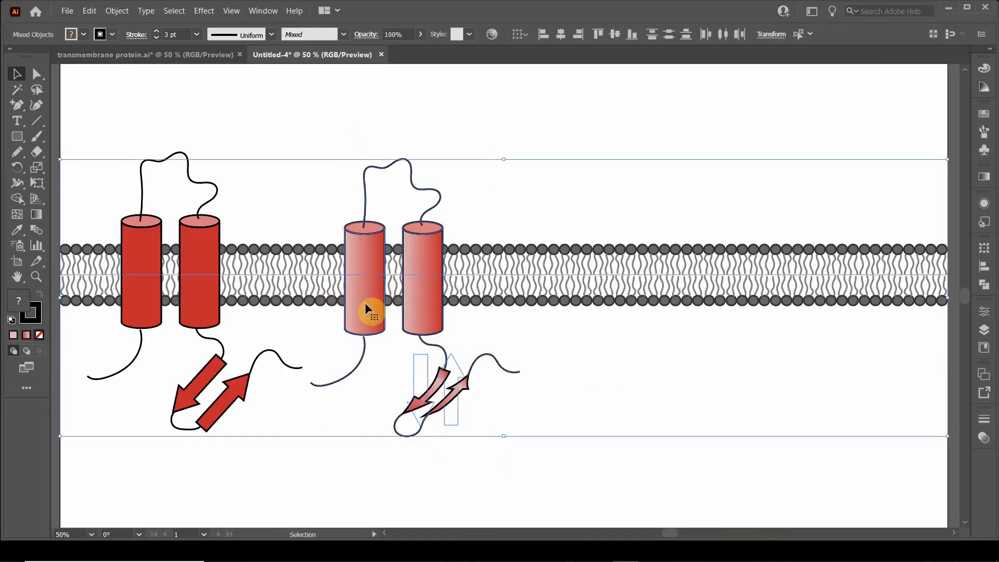
pyautogui.keyDown('shift'); pyautogui.click(481, 276); pyautogui.keyUp('shift')
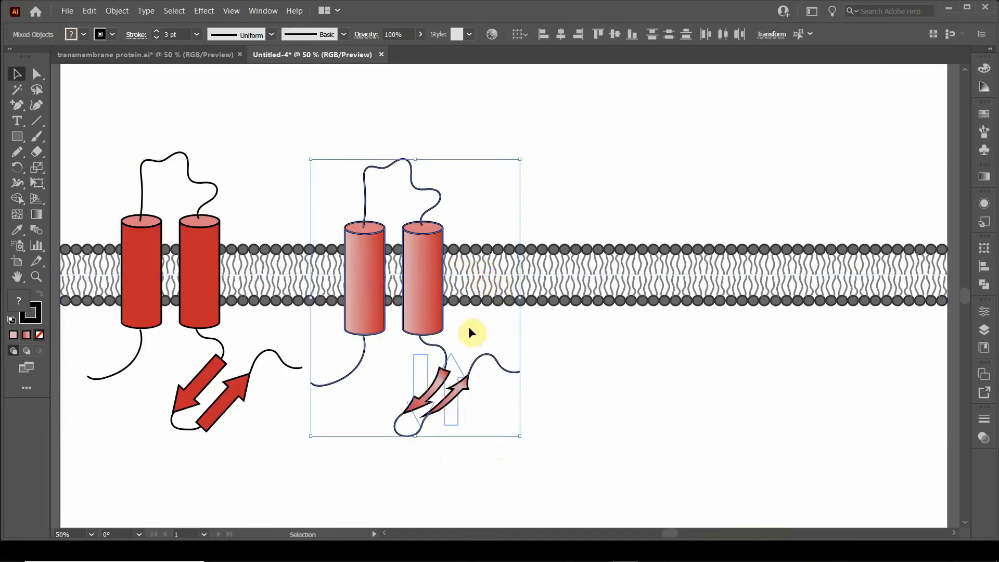
pyautogui.moveTo(365, 305); pyautogui.dragTo(482, 333)
pyautogui.click(509, 167)
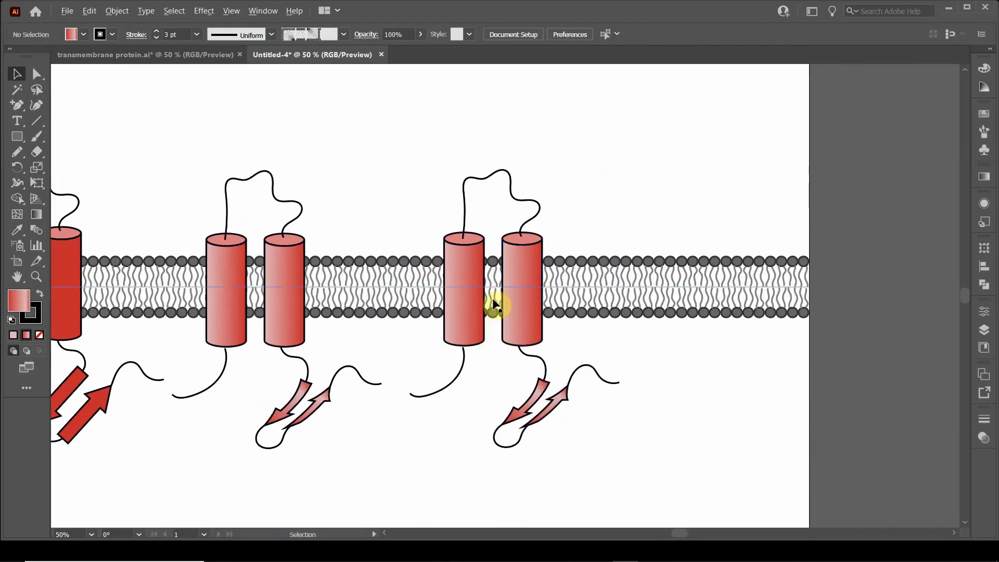
# Step: Examine the duplicated gradient protein's cylinders and strands and how they sit in the membrane
pyautogui.scroll(2, 492, 304)
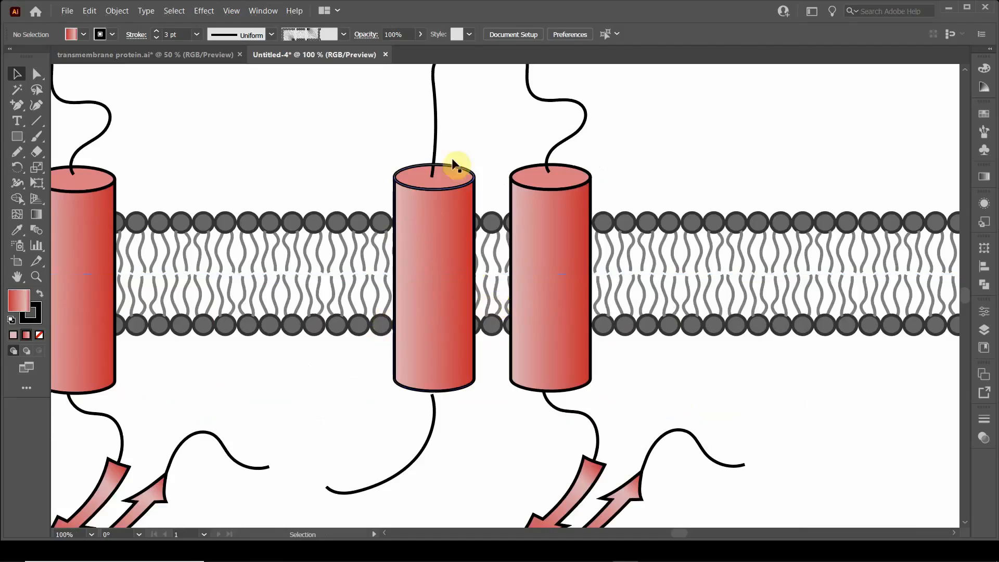
pyautogui.scroll(4, 408, 306)
pyautogui.scroll(-1, 437, 312)
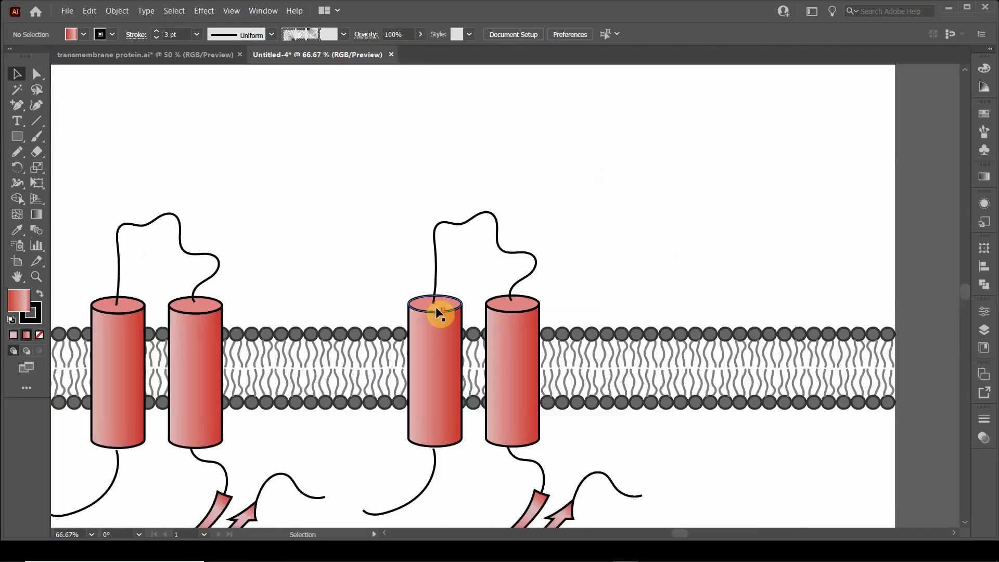
pyautogui.moveTo(320, 251); pyautogui.dragTo(399, 156)
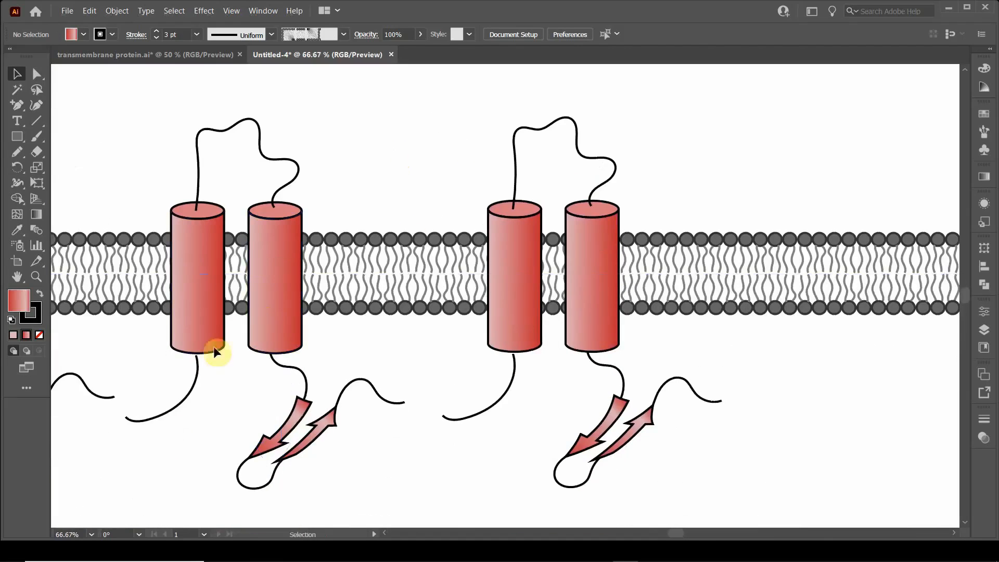
pyautogui.scroll(-1, 230, 327)
pyautogui.moveTo(202, 343); pyautogui.dragTo(261, 352)
pyautogui.moveTo(432, 239); pyautogui.dragTo(383, 284)
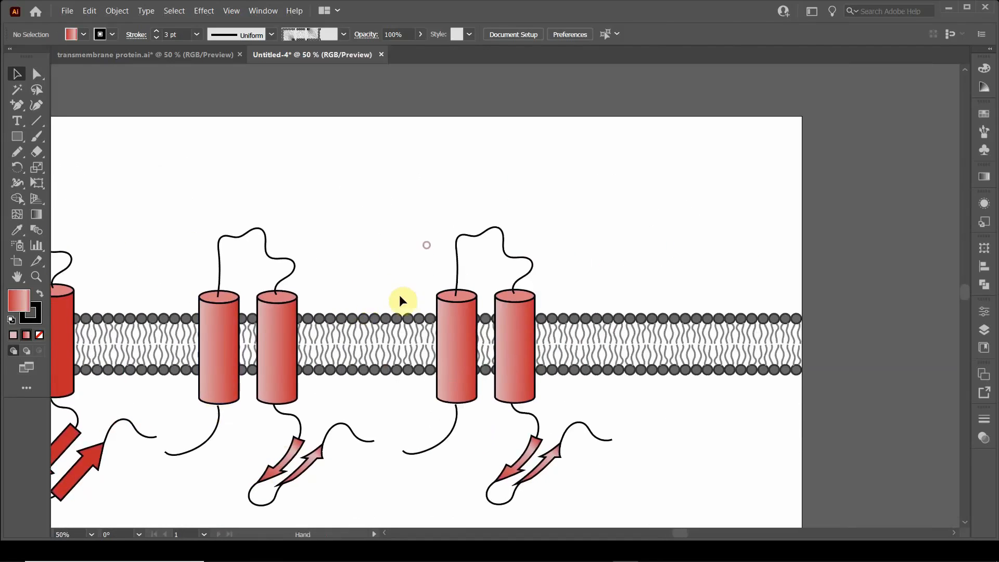
# Step: Draw a straight vertical line across the membrane between the two gradient proteins, extending slightly beyond both sides of the bilayer
pyautogui.scroll(1, 408, 308)
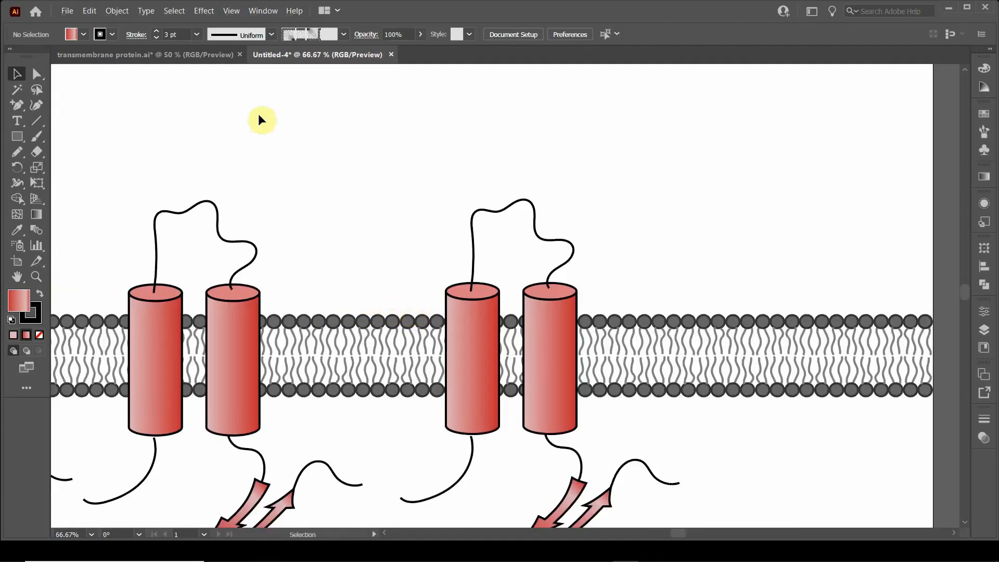
pyautogui.click(36, 121)
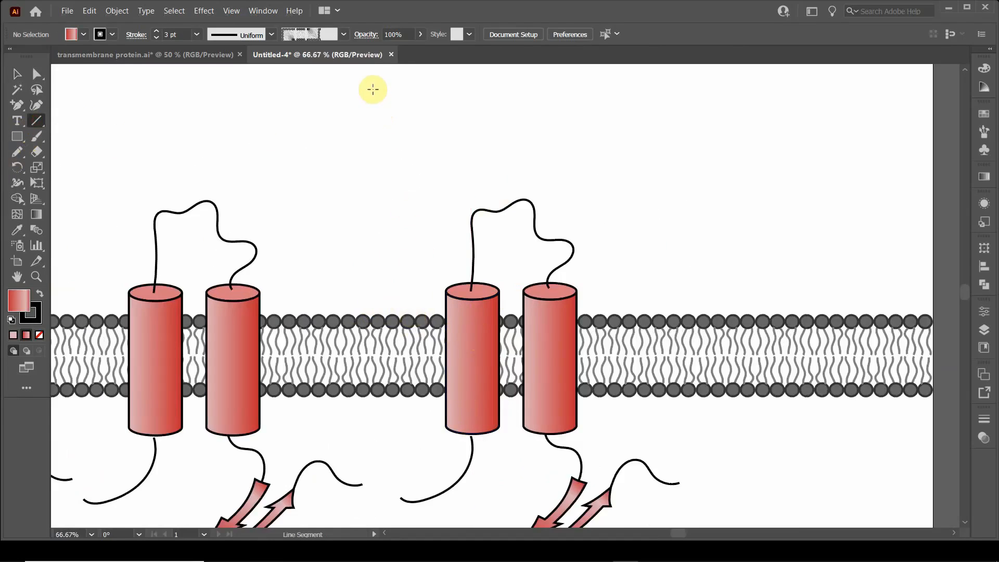
pyautogui.moveTo(373, 89)
pyautogui.mouseDown()
pyautogui.moveTo(361, 194)
pyautogui.moveTo(371, 215)
pyautogui.mouseUp()
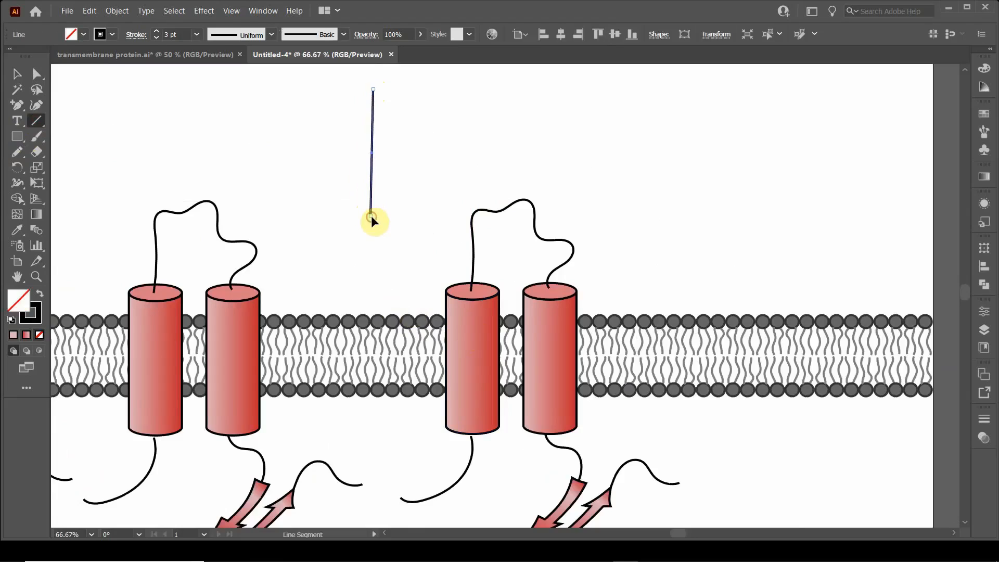
pyautogui.hotkey('ctrl', 'z')
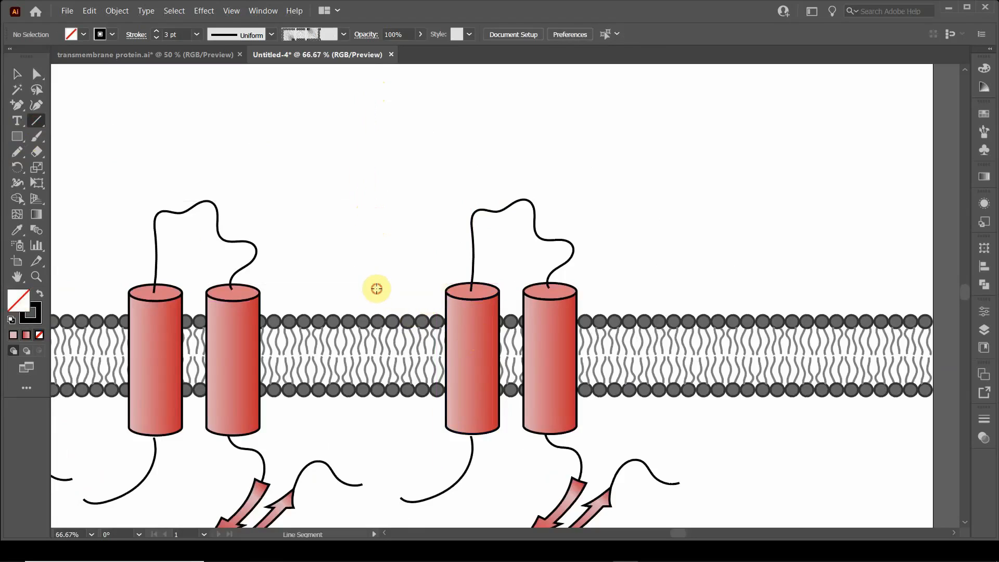
pyautogui.moveTo(377, 288); pyautogui.dragTo(377, 426)
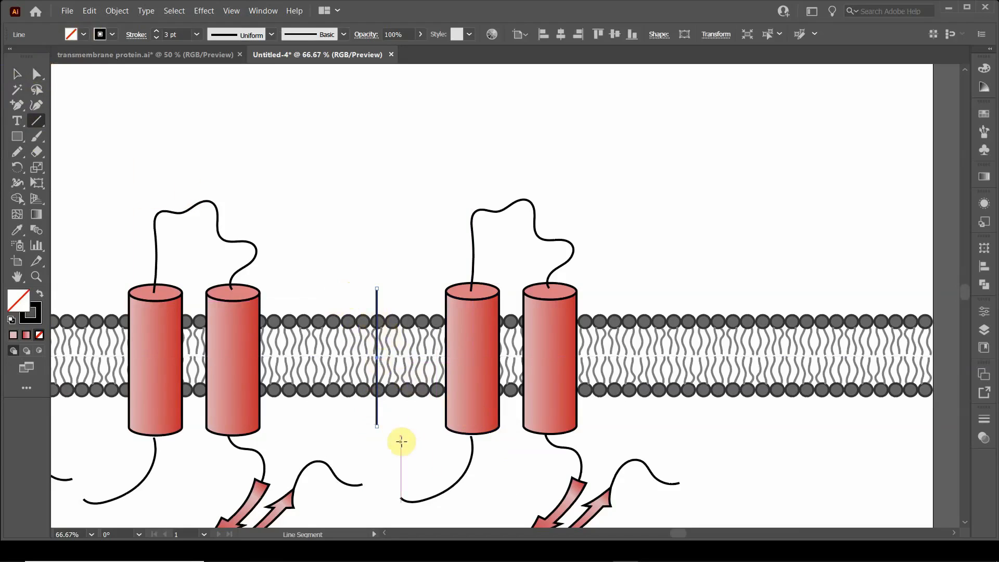
pyautogui.click(14, 75)
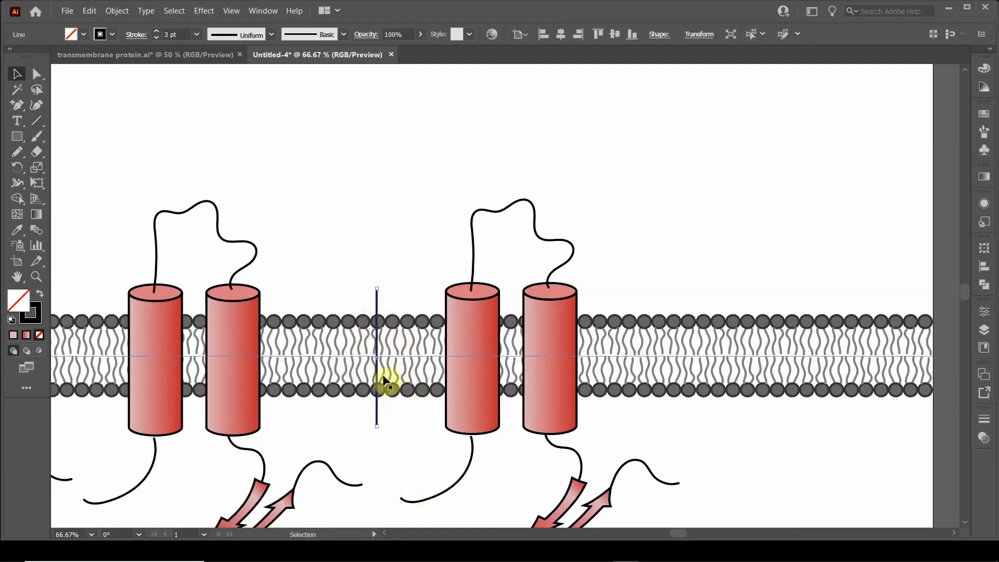
# Step: Apply a smooth Zig Zag effect to the vertical line with an absolute size of 31 px and 7 ridges per segment, and deselect
pyautogui.click(208, 12)
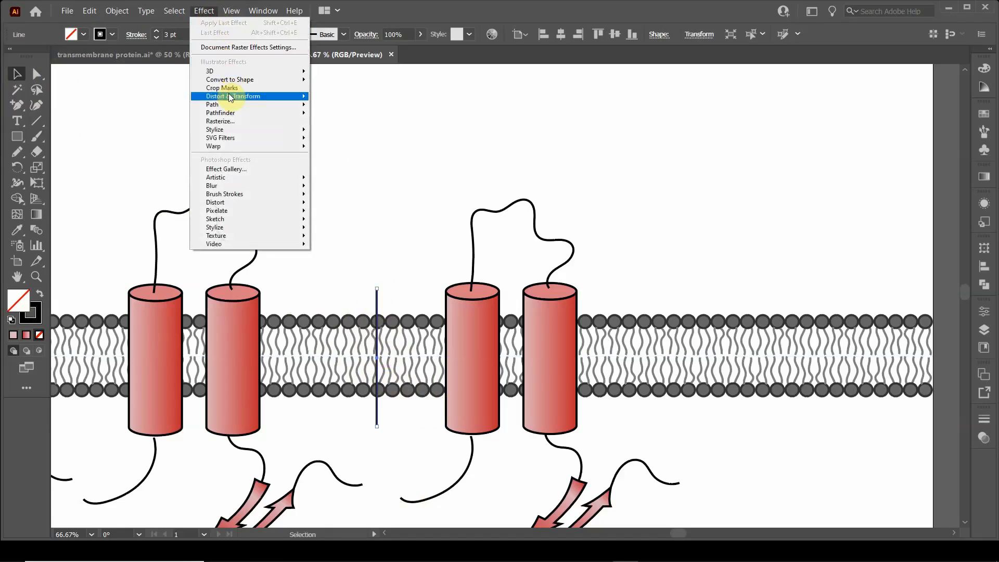
pyautogui.moveTo(229, 96)
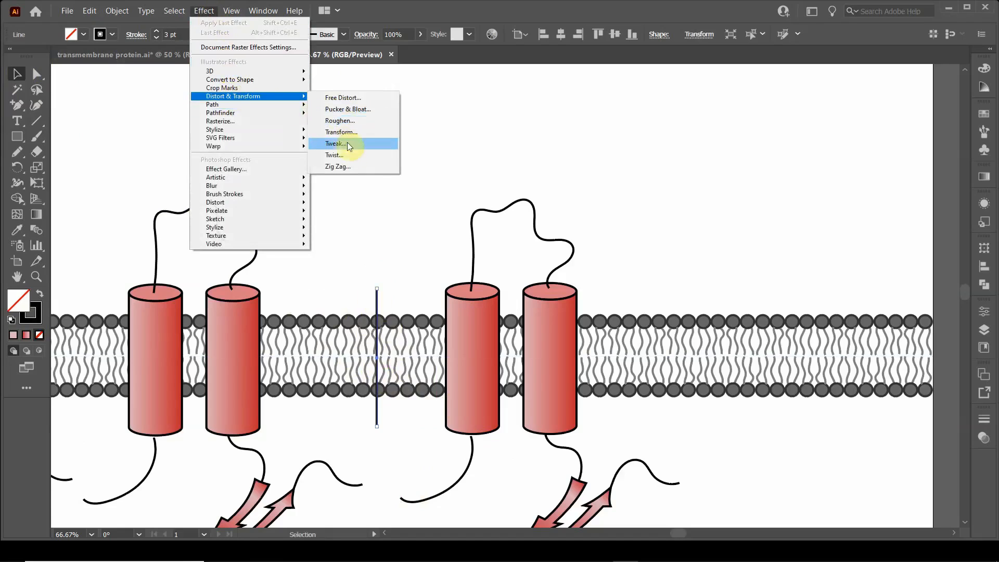
pyautogui.click(348, 165)
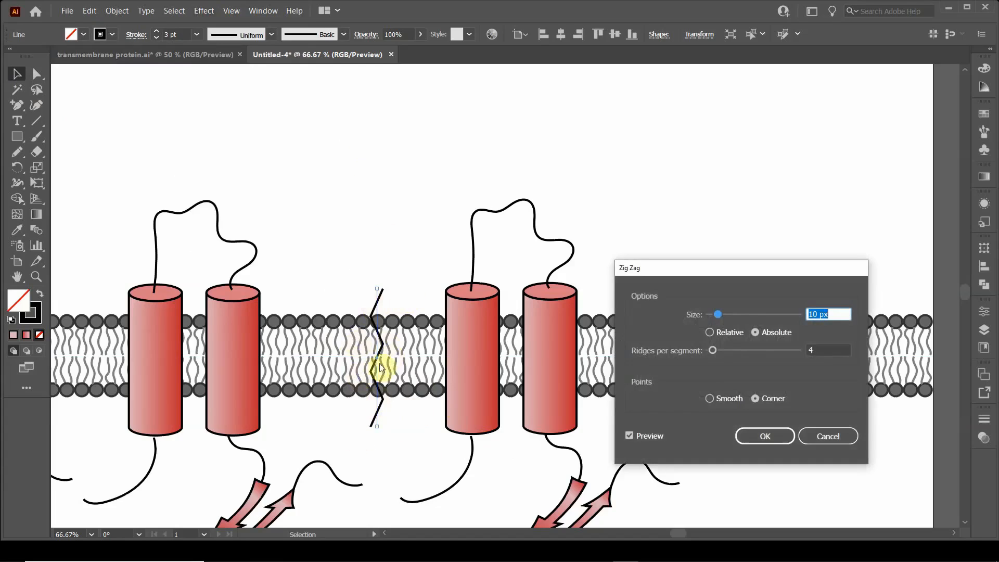
pyautogui.click(709, 399)
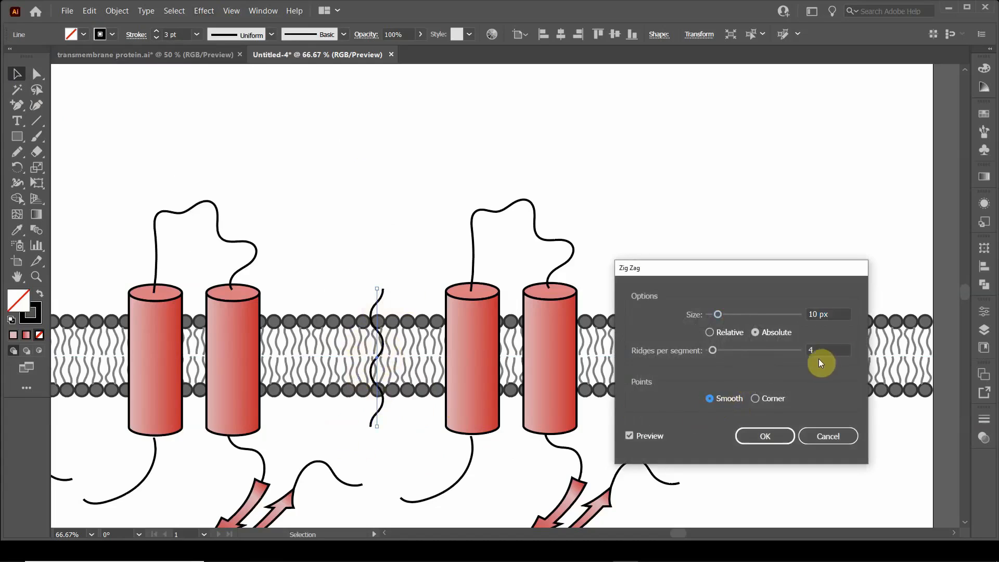
pyautogui.click(830, 349)
pyautogui.write('8')
pyautogui.click(836, 313)
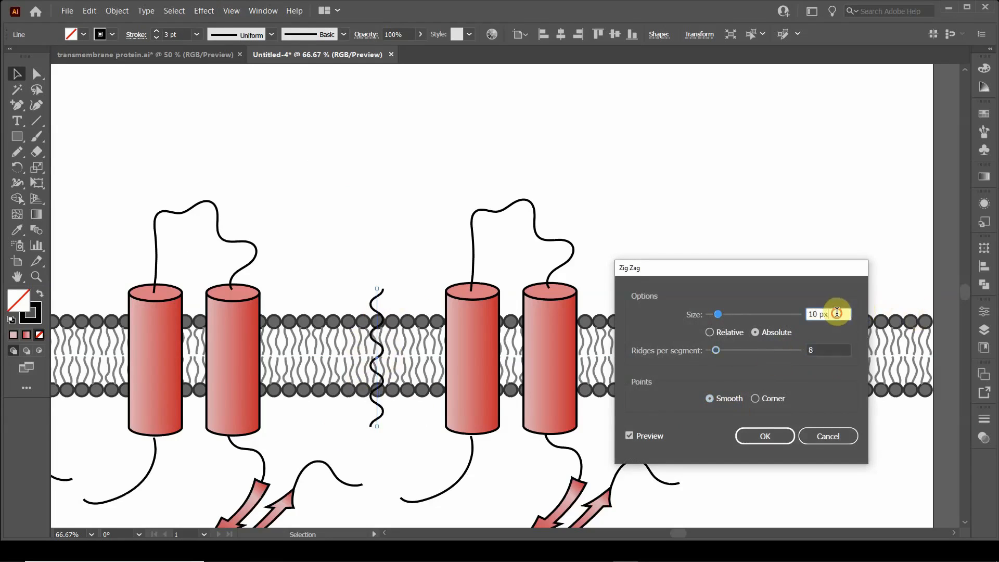
pyautogui.moveTo(718, 318); pyautogui.dragTo(739, 316)
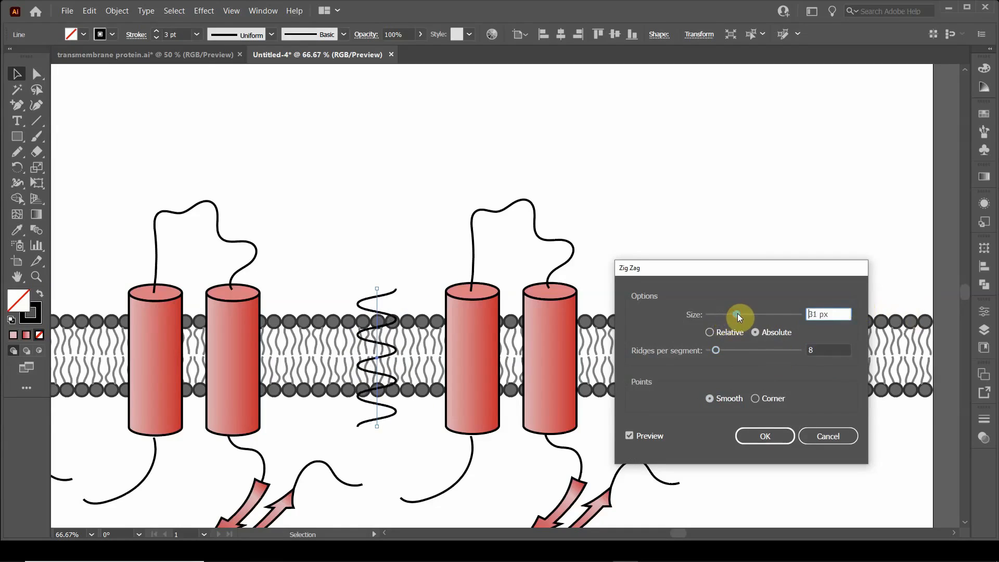
pyautogui.click(826, 351)
pyautogui.write('7')
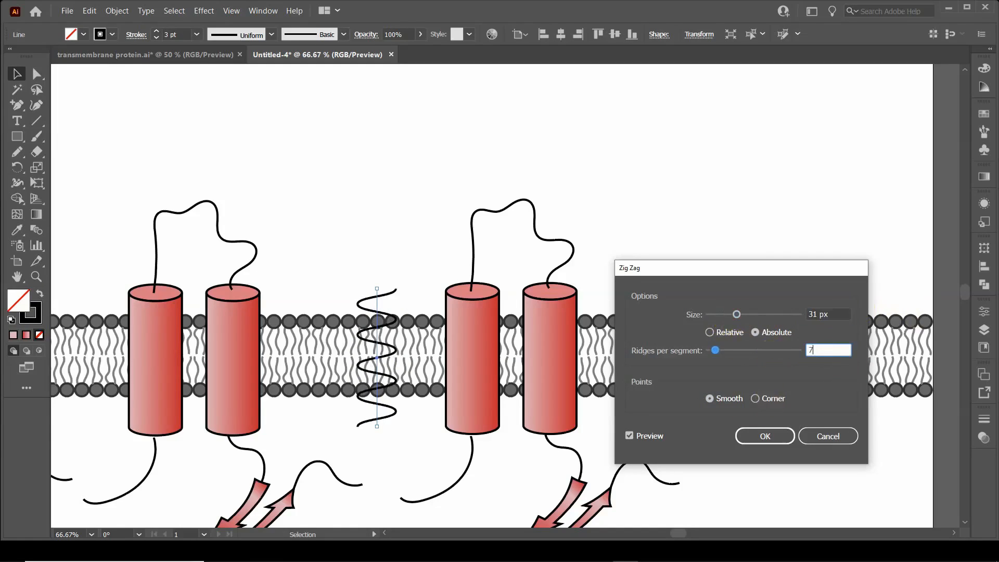
pyautogui.click(835, 307)
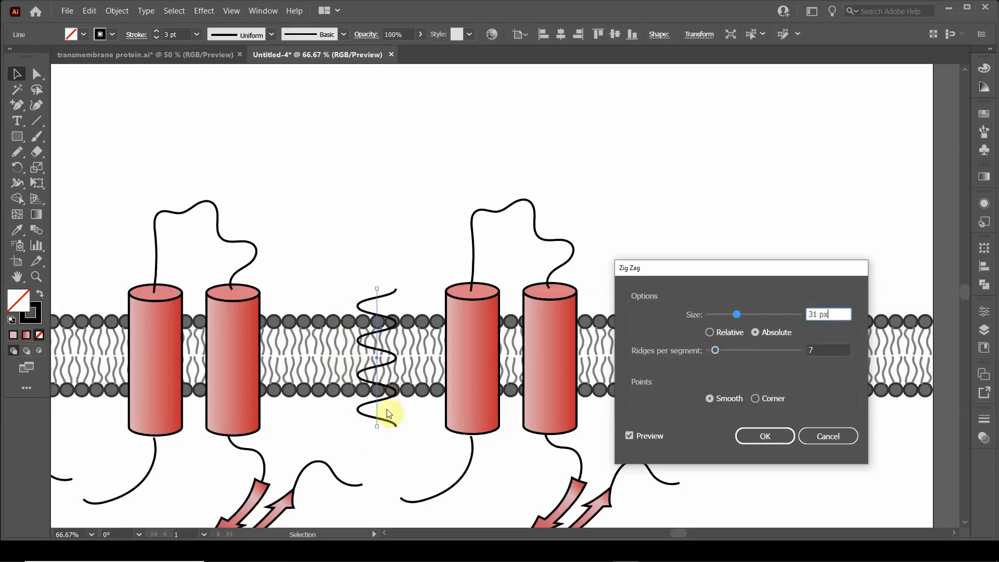
pyautogui.click(769, 439)
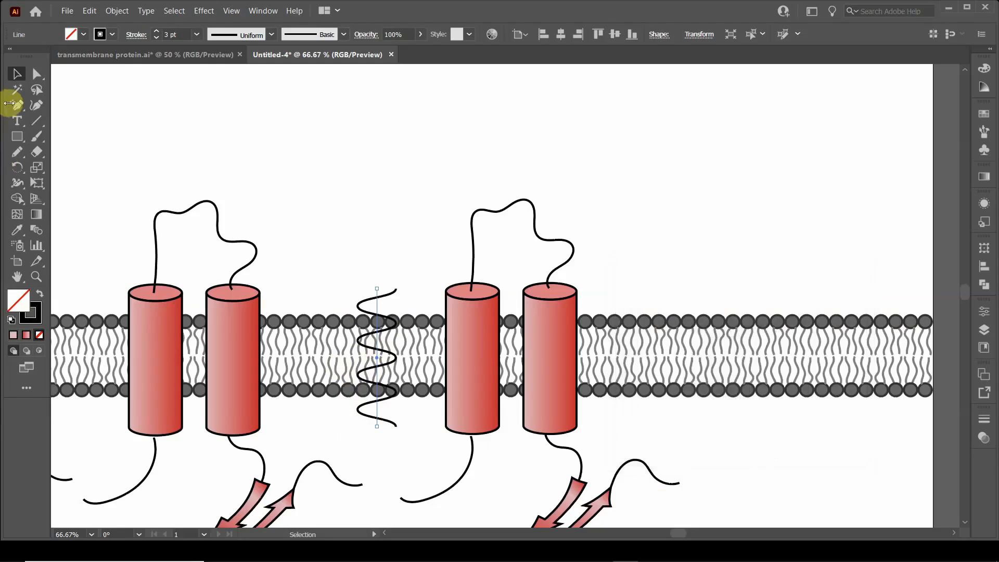
pyautogui.click(350, 159)
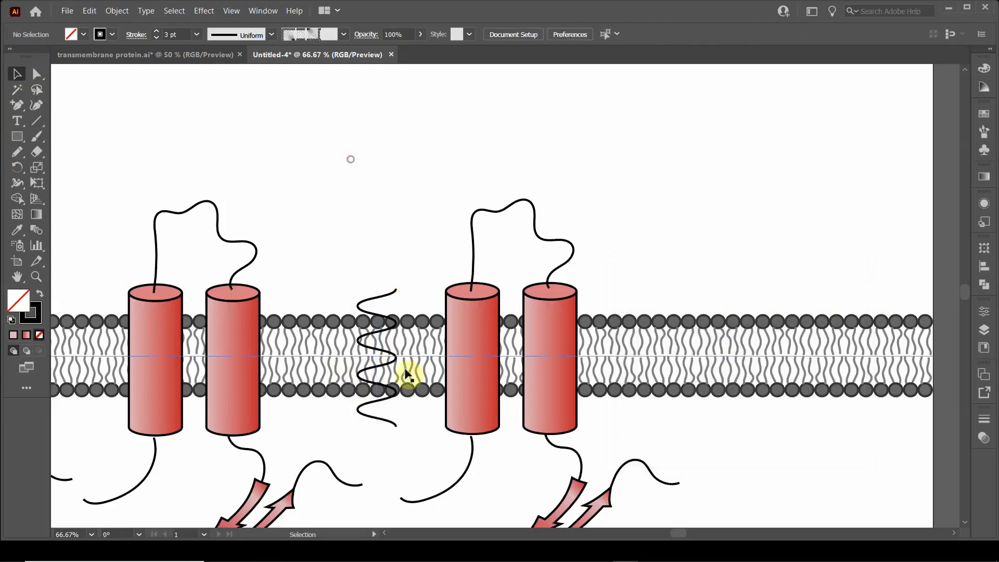
# Step: Duplicate the wavy line directly above itself, offset slightly upward along the same vertical axis
pyautogui.click(382, 336)
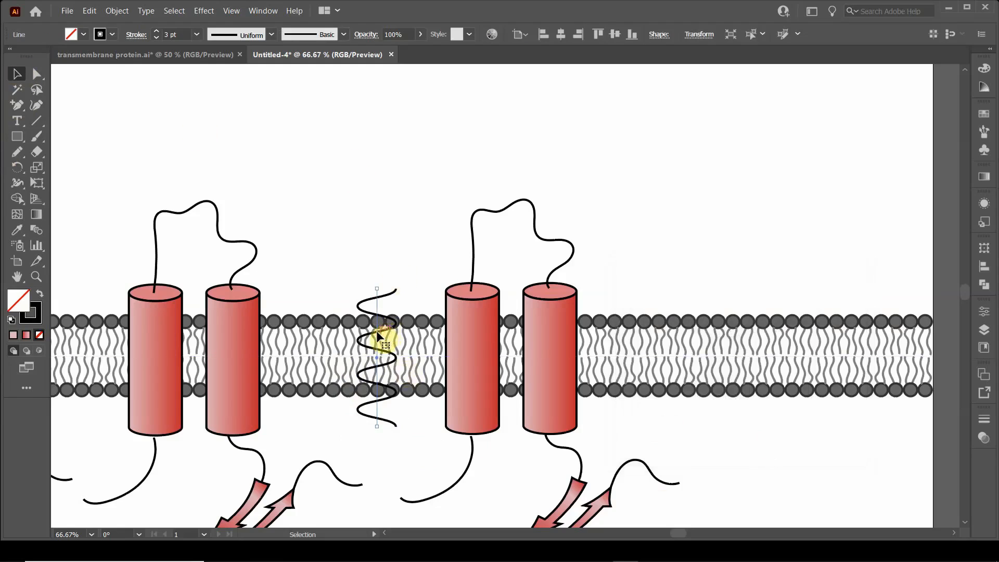
pyautogui.moveTo(376, 332); pyautogui.dragTo(377, 327)
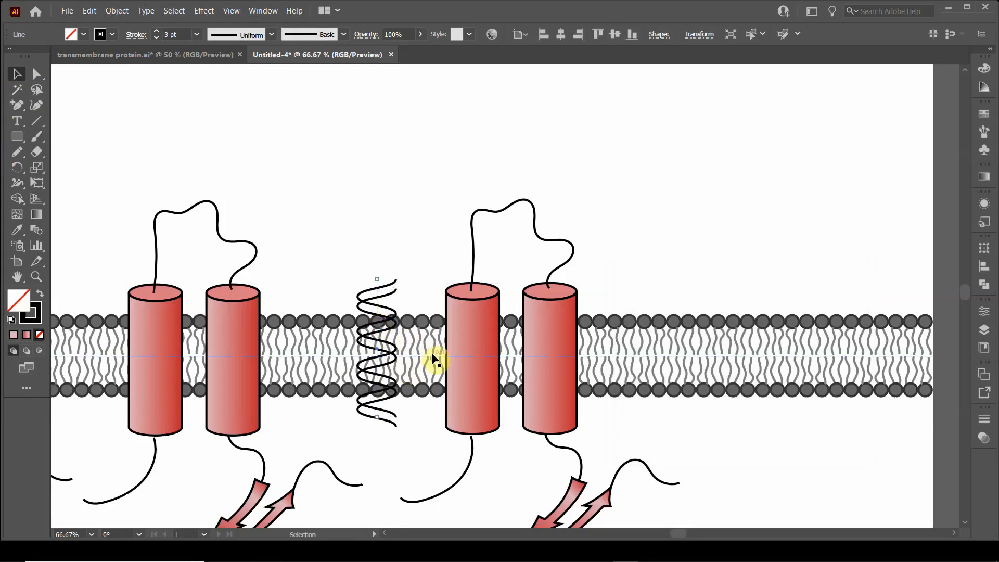
pyautogui.hotkey('ctrl', 'd')
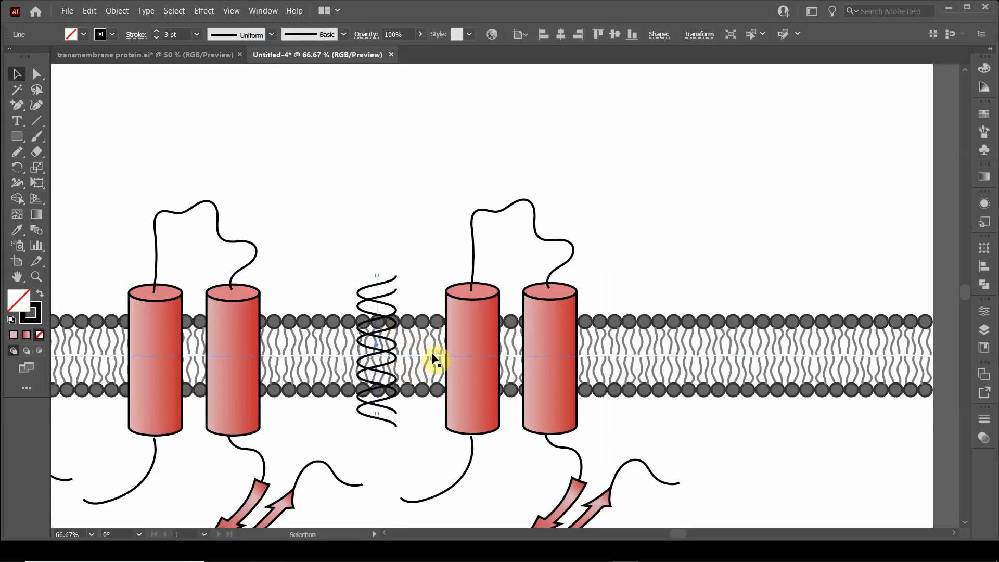
pyautogui.hotkey('ctrl', 'd')
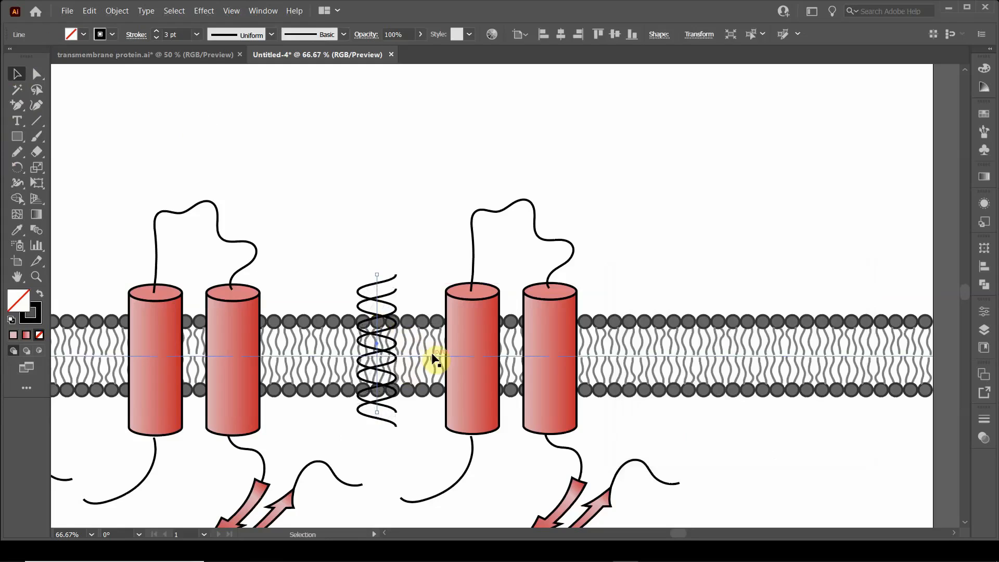
pyautogui.hotkey('ctrl', 'd')
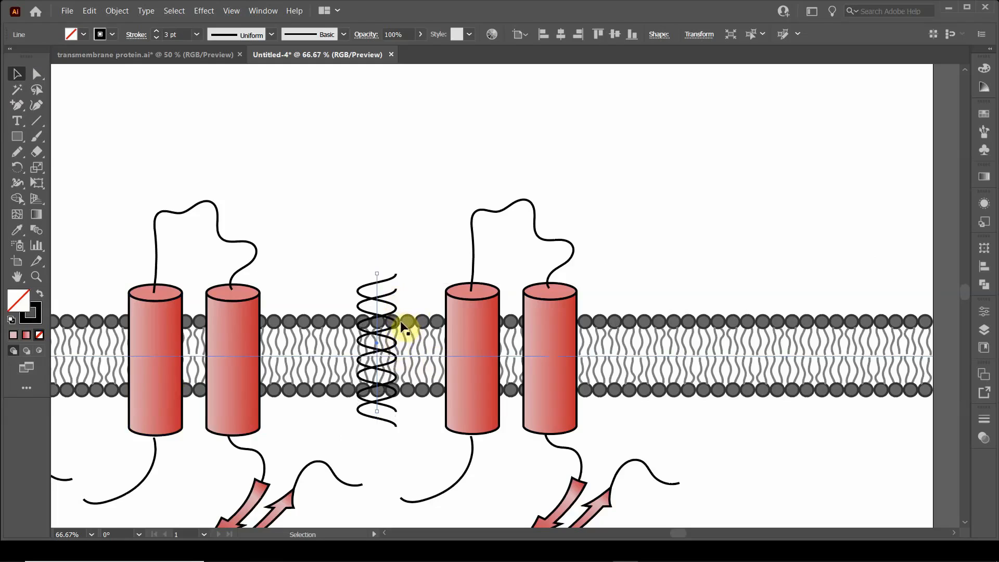
# Step: Fine-tune the copy's vertical offset in small nudges until the two wavy lines cross evenly like a double helix
pyautogui.press('Down')
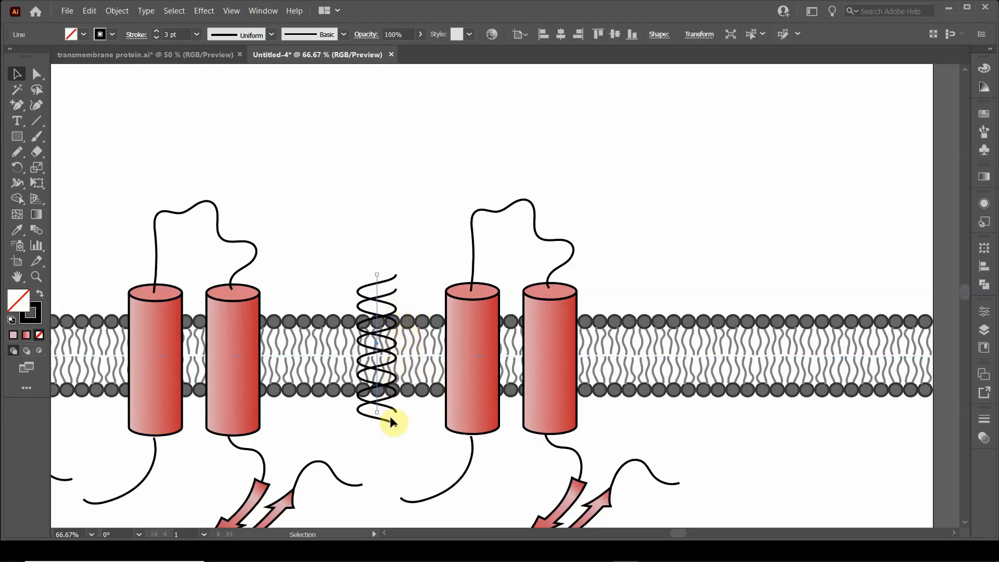
pyautogui.press('Down')
pyautogui.press('Down')
pyautogui.press('Down')
pyautogui.press('Down')
pyautogui.press('Down')
pyautogui.press('Down')
pyautogui.press('Down')
pyautogui.press('Down')
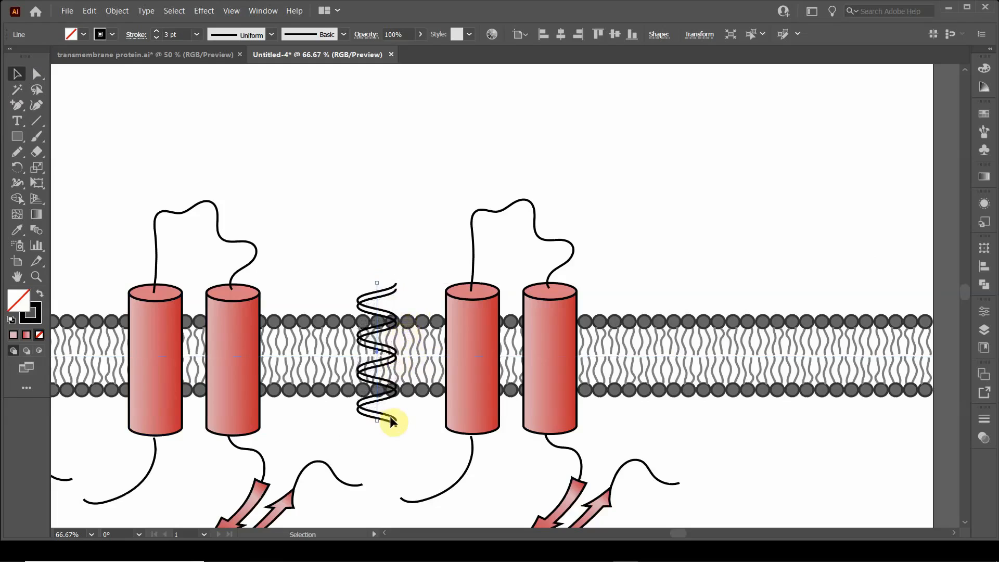
pyautogui.press('Down')
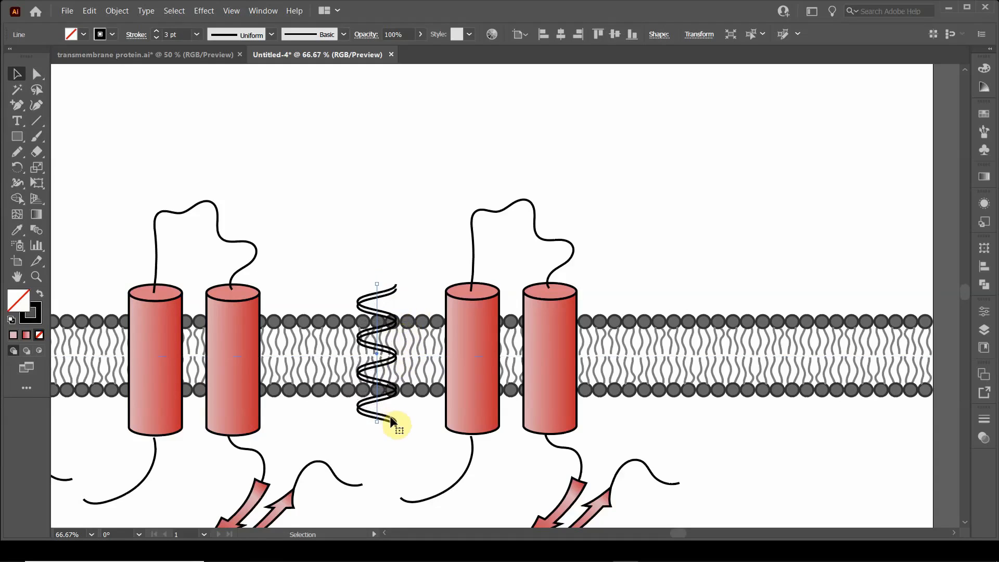
pyautogui.press('Up')
pyautogui.press('Up')
pyautogui.press('Up')
pyautogui.press('Up')
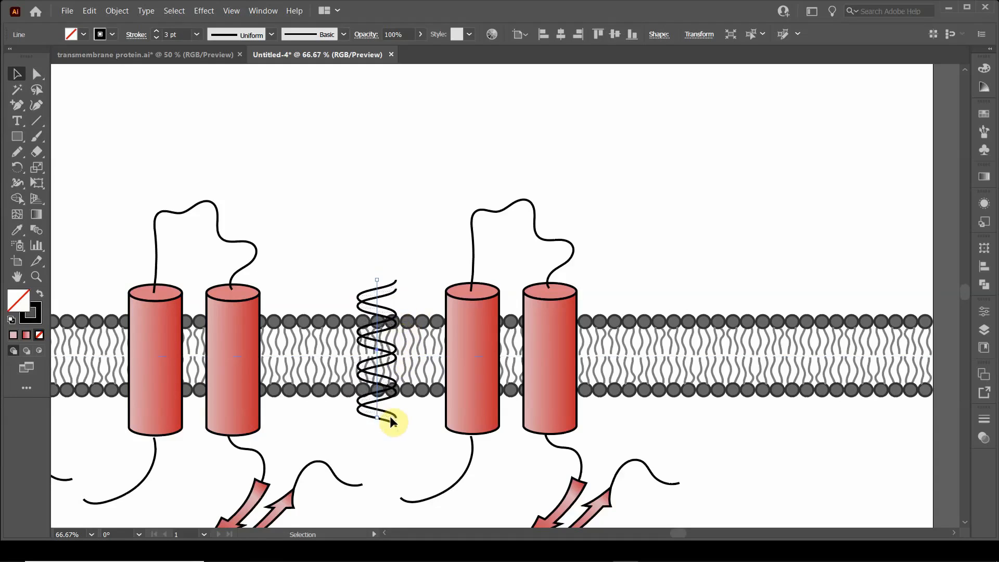
pyautogui.press('Up')
pyautogui.press('Up')
pyautogui.press('Up')
pyautogui.press('Up')
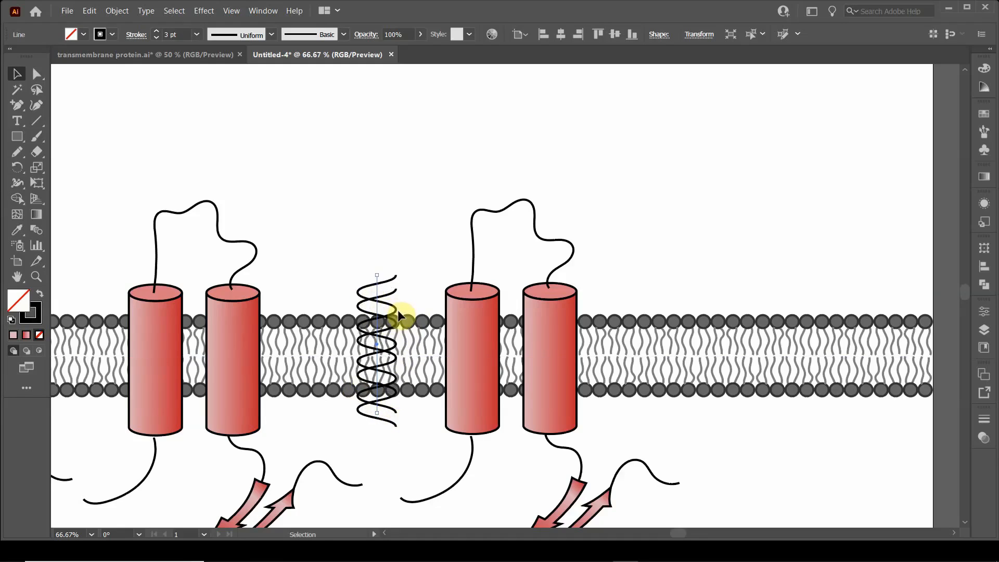
pyautogui.press('Up')
pyautogui.press('Up')
pyautogui.press('Up')
pyautogui.press('Up')
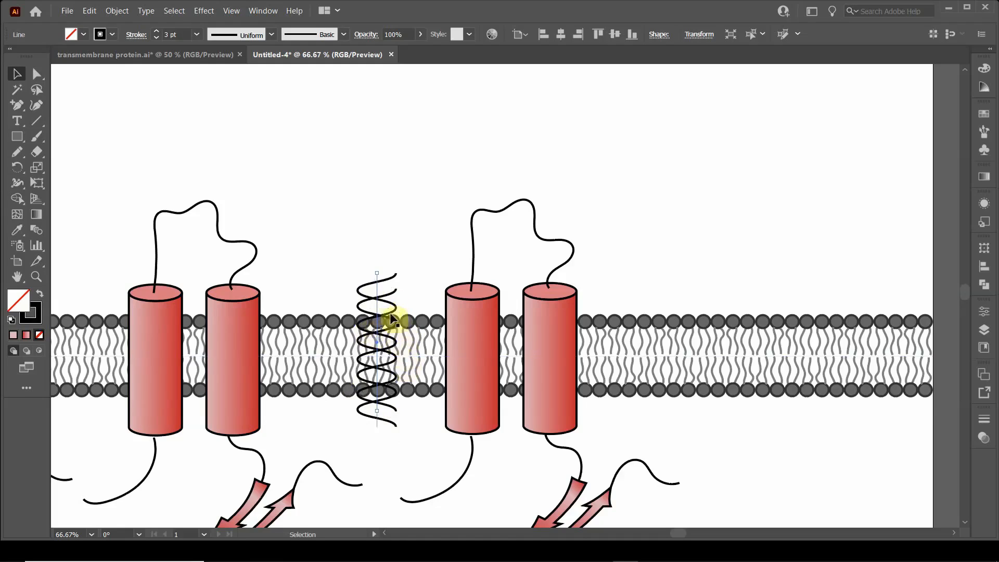
# Step: Select both wavy lines and move them together into the empty space above the membrane, between the two proteins
pyautogui.click(345, 237)
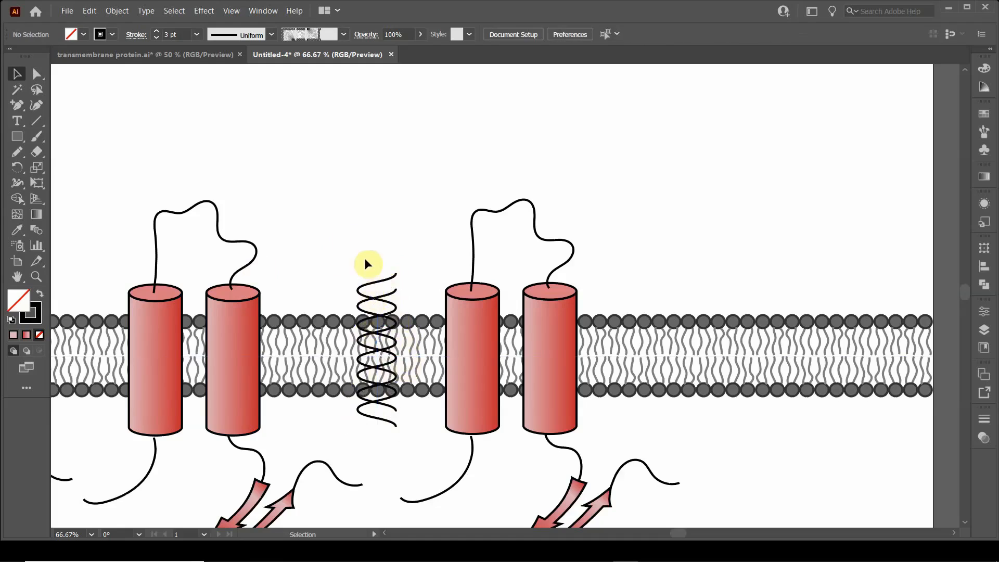
pyautogui.click(391, 298)
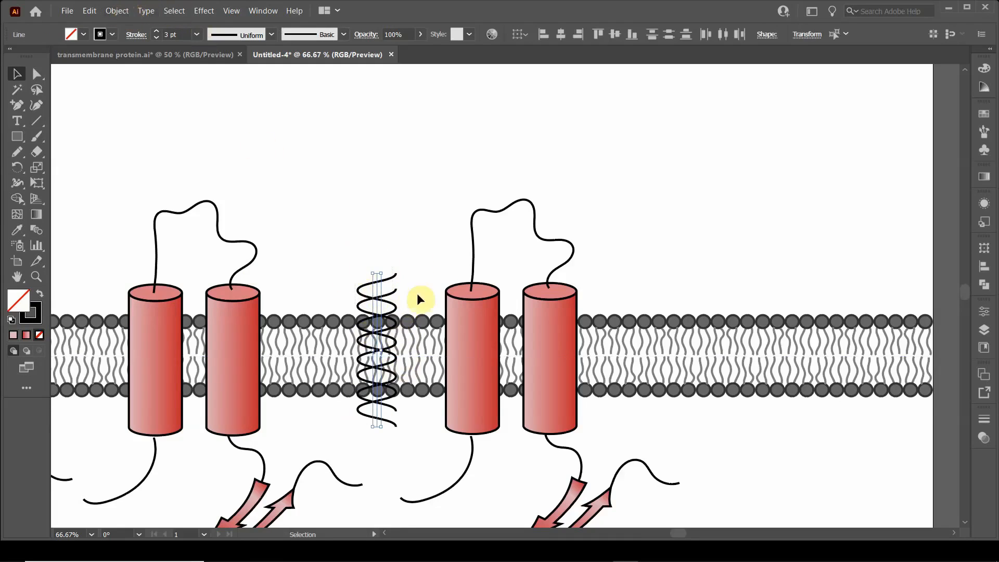
pyautogui.moveTo(378, 309); pyautogui.dragTo(359, 168)
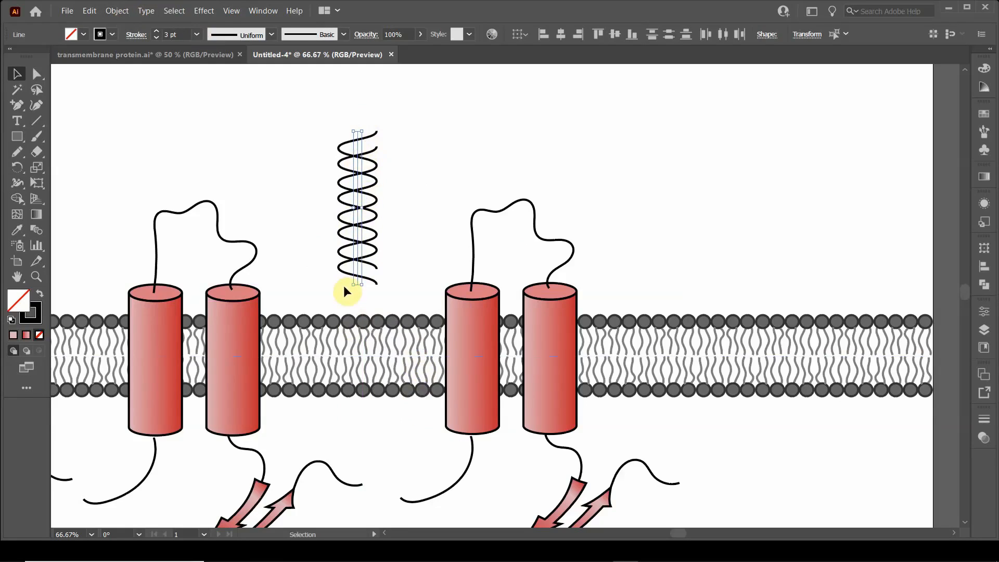
# Step: Expand the appearance of the two wavy lines and check one of the resulting paths by selecting it
pyautogui.click(116, 11)
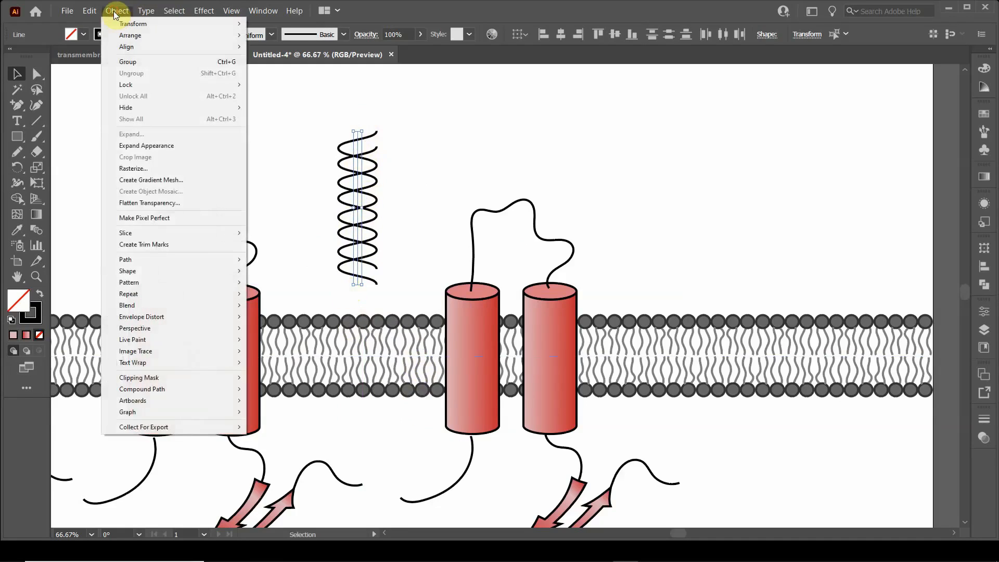
pyautogui.click(138, 147)
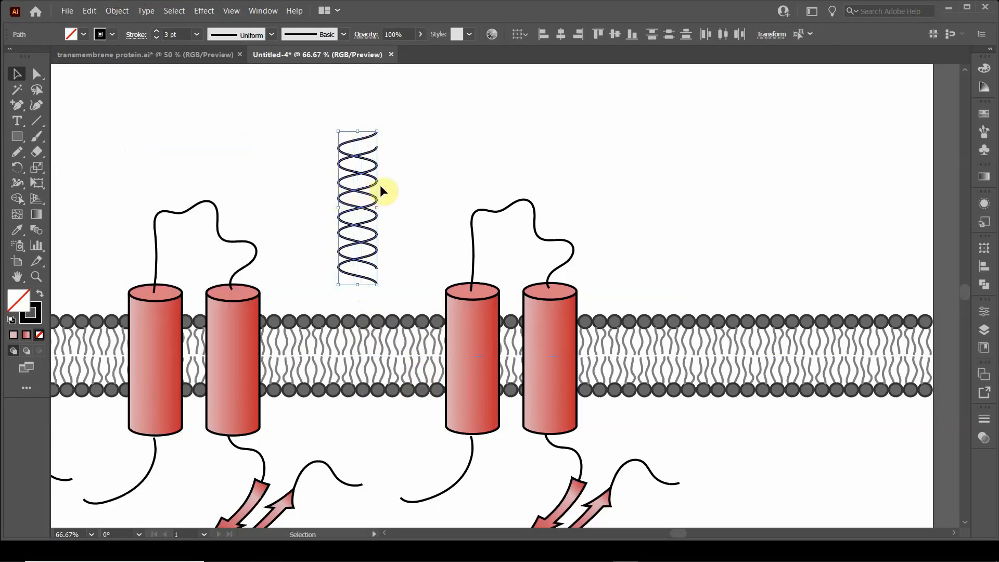
pyautogui.click(310, 147)
pyautogui.click(340, 151)
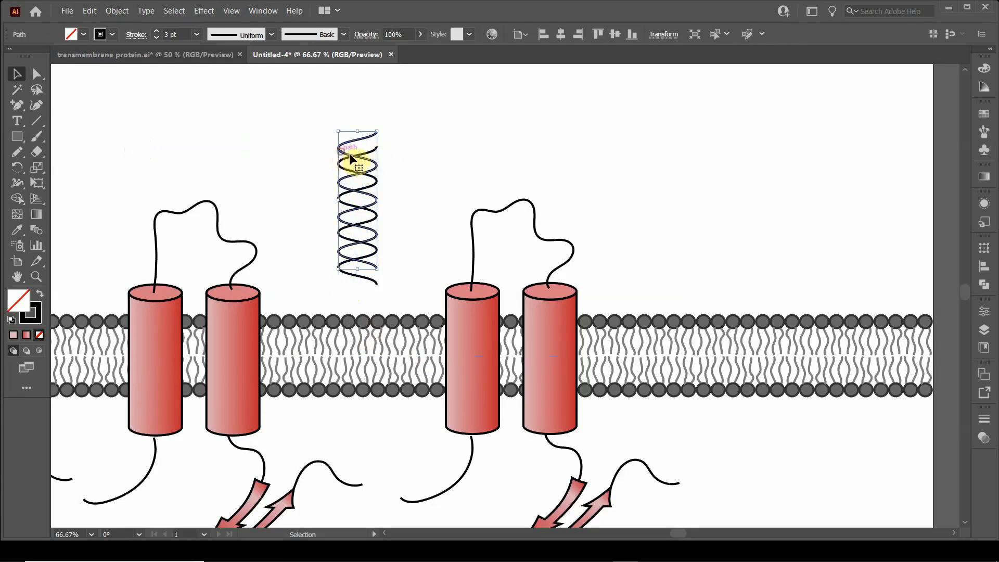
pyautogui.click(405, 180)
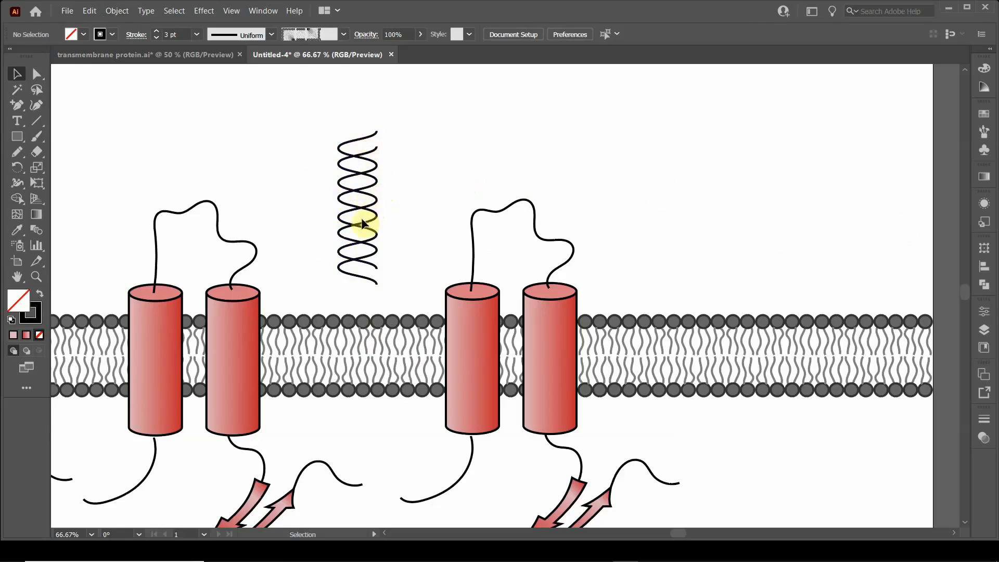
pyautogui.click(356, 246)
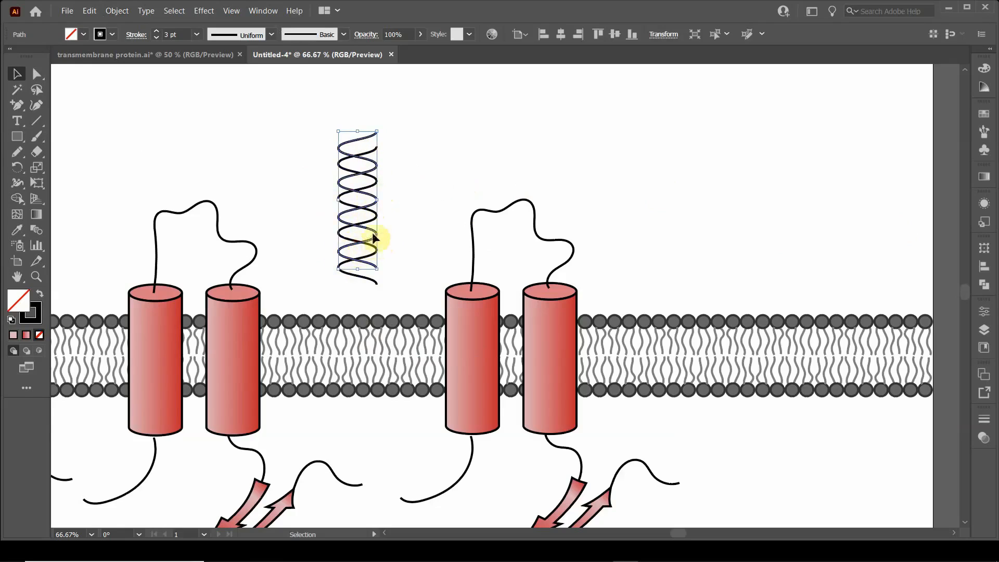
pyautogui.click(440, 179)
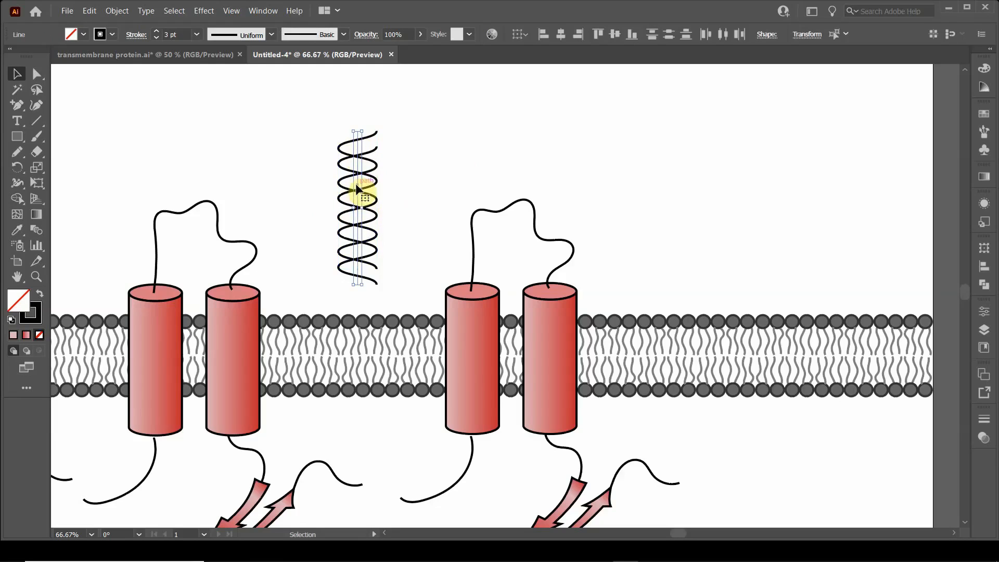
# Step: Copy the unexpanded helix to the upper right of the second protein, and expand the appearance of the original two wavy lines
pyautogui.moveTo(358, 188); pyautogui.dragTo(639, 141)
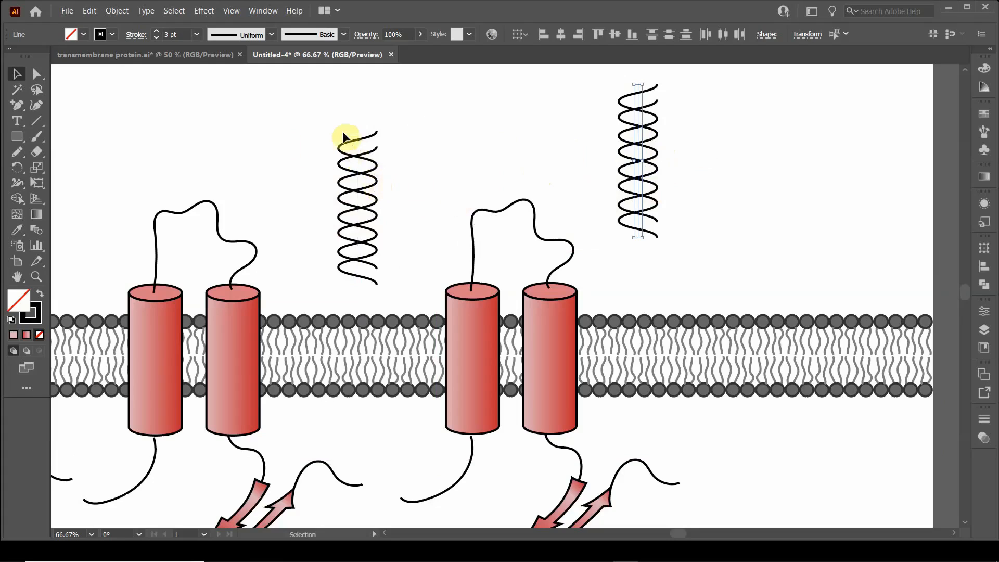
pyautogui.click(329, 113)
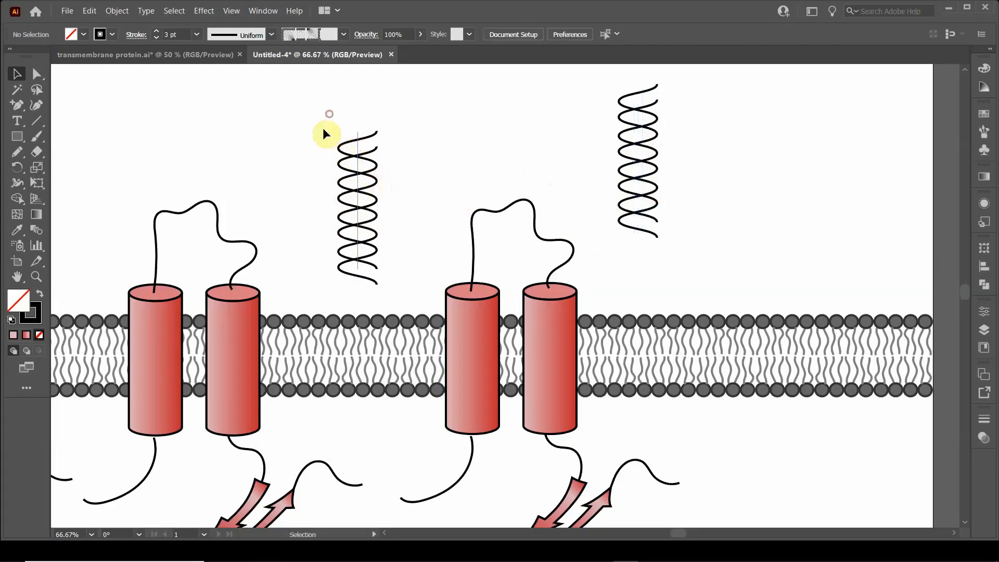
pyautogui.click(385, 276)
pyautogui.click(124, 12)
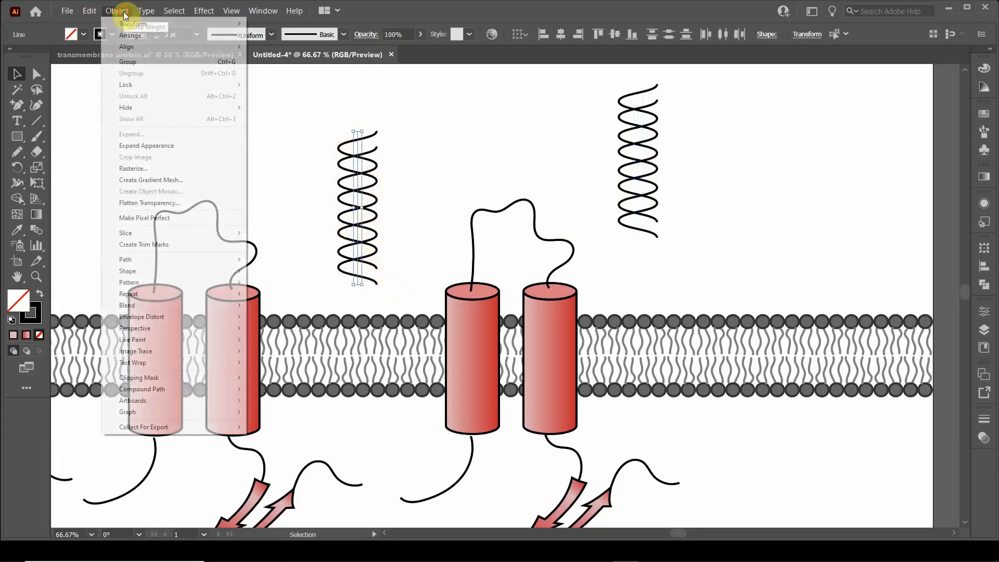
pyautogui.click(147, 145)
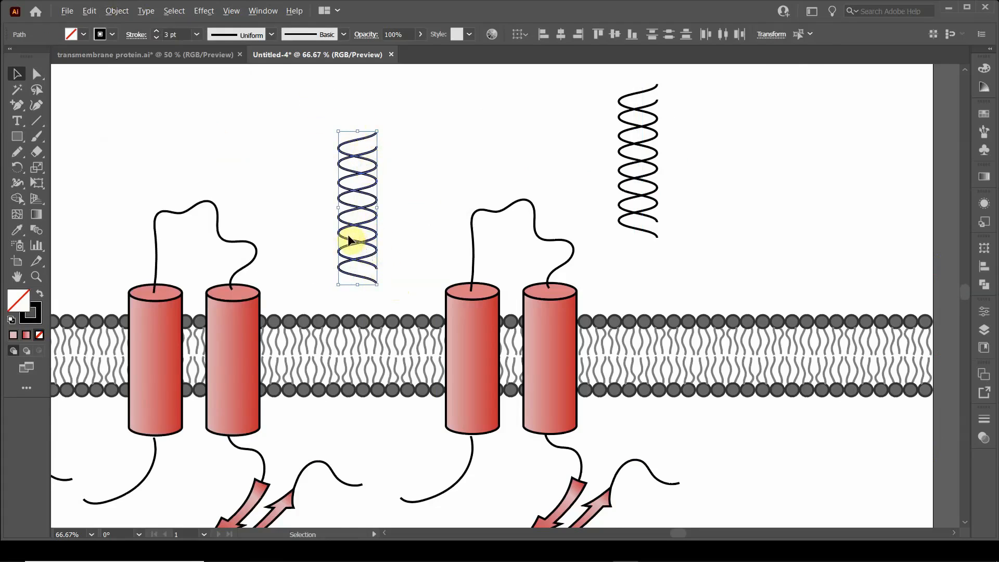
pyautogui.scroll(2, 348, 241)
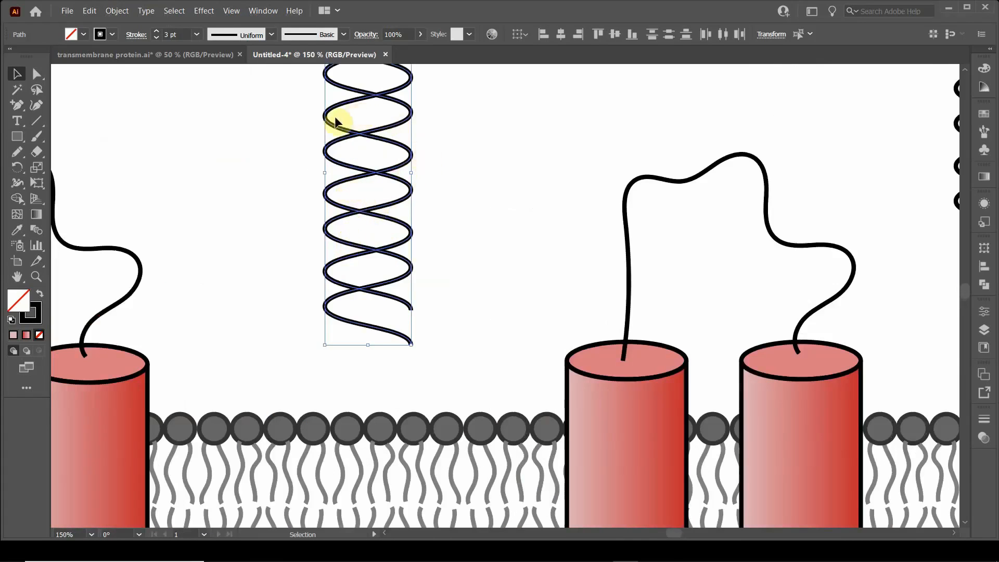
# Step: Select both expanded wavy lines and join their two open upper ends with a straight vertical segment using the Pen tool
pyautogui.click(244, 197)
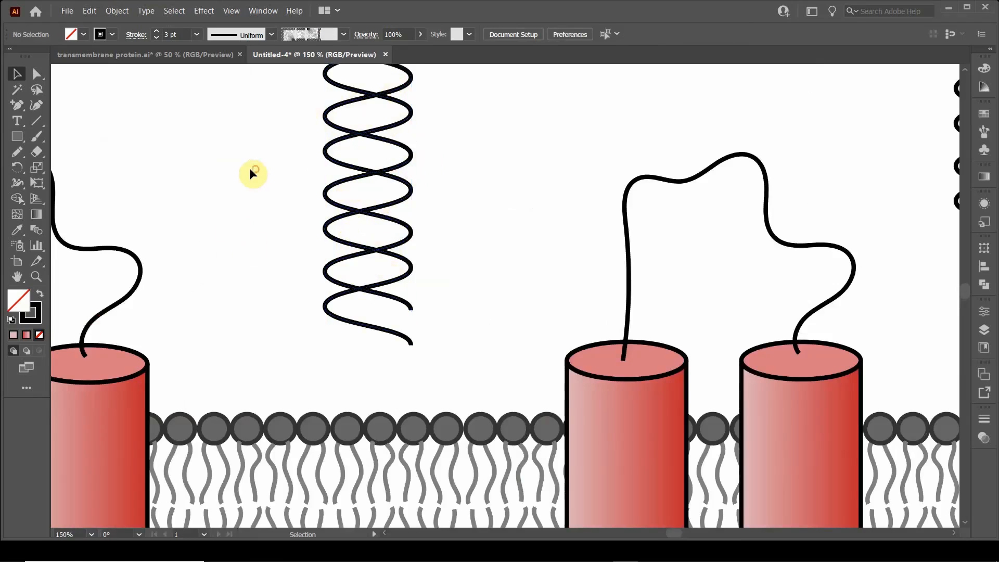
pyautogui.scroll(5, 262, 171)
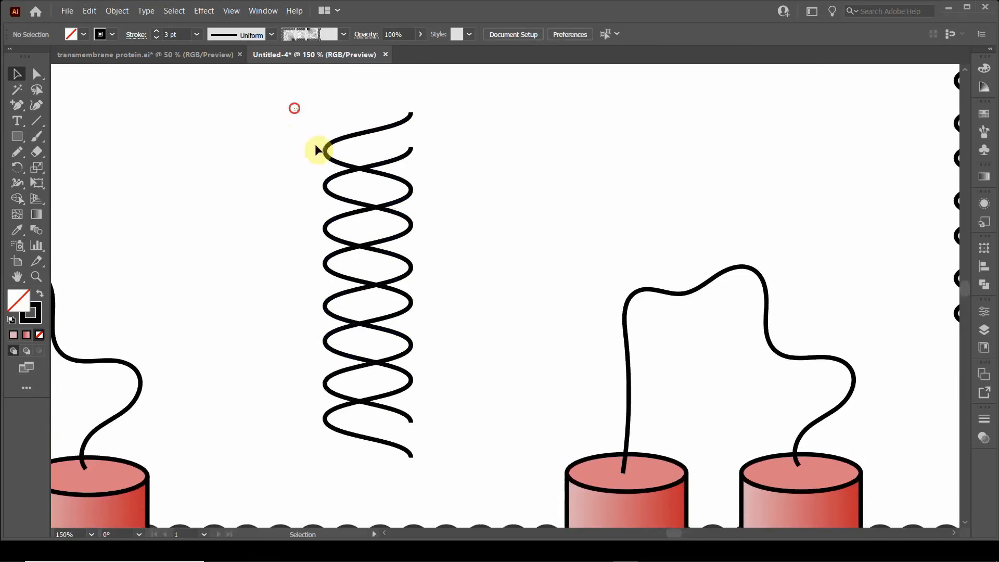
pyautogui.click(317, 149)
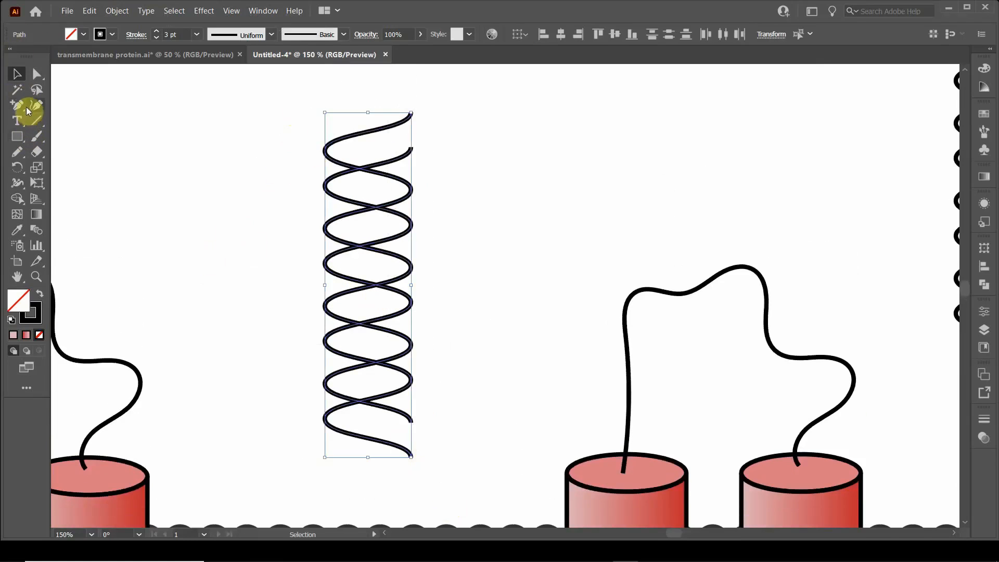
pyautogui.click(28, 111)
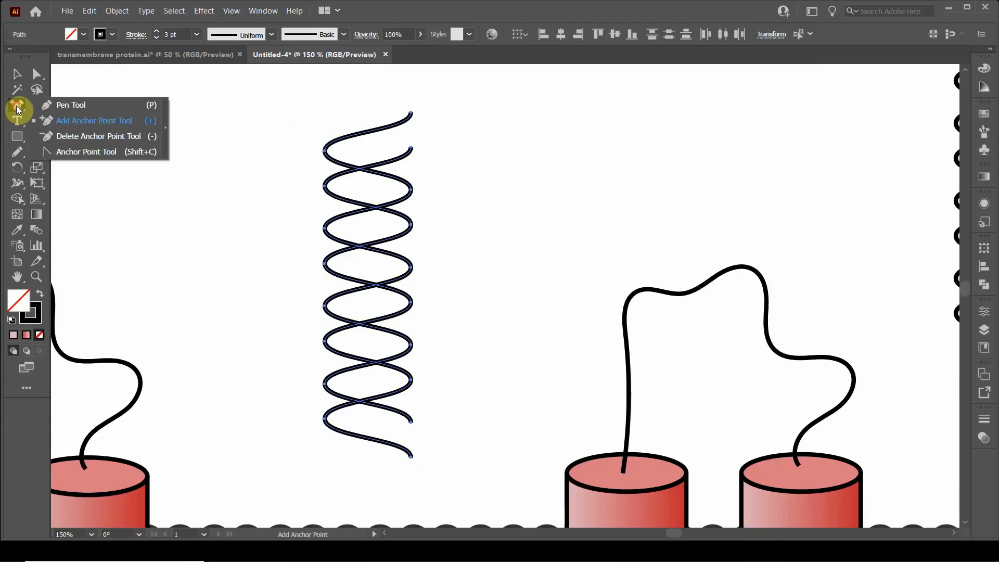
pyautogui.click(56, 110)
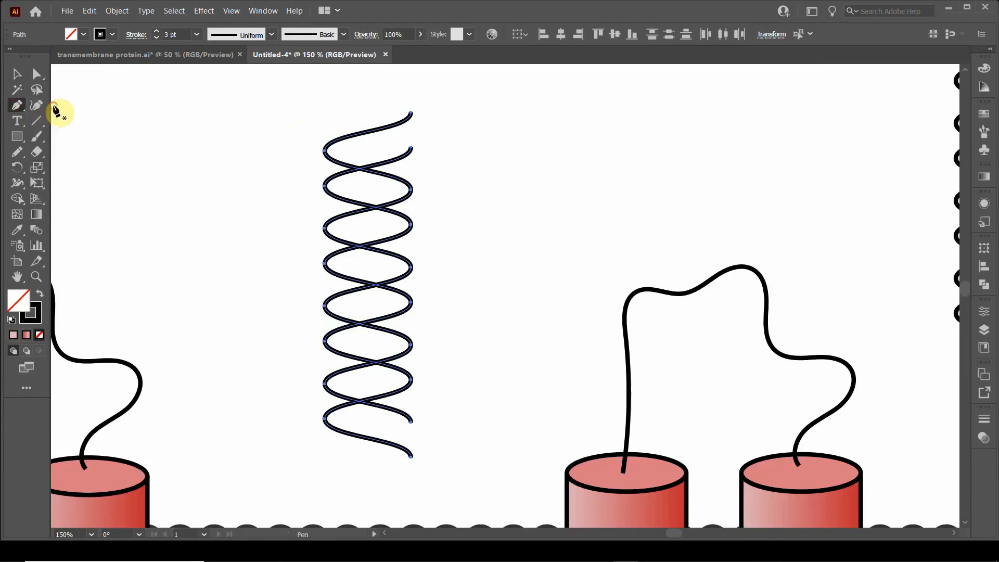
pyautogui.click(22, 112)
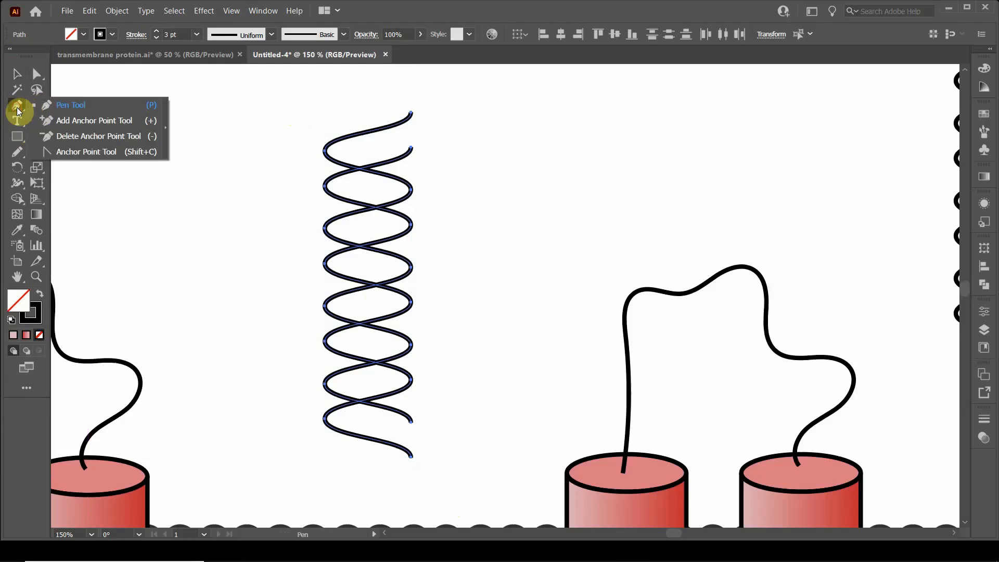
pyautogui.click(55, 110)
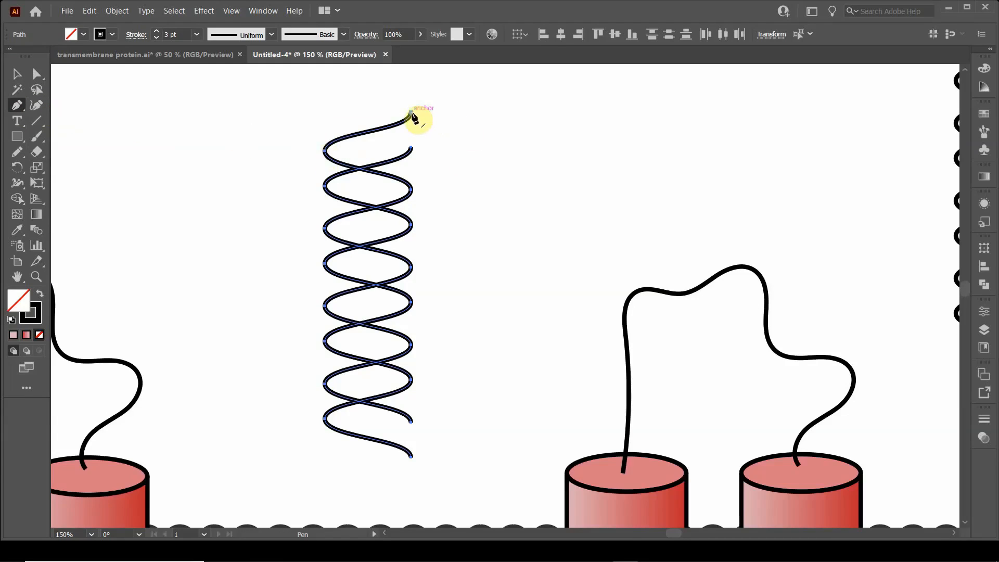
pyautogui.moveTo(412, 114); pyautogui.dragTo(411, 151)
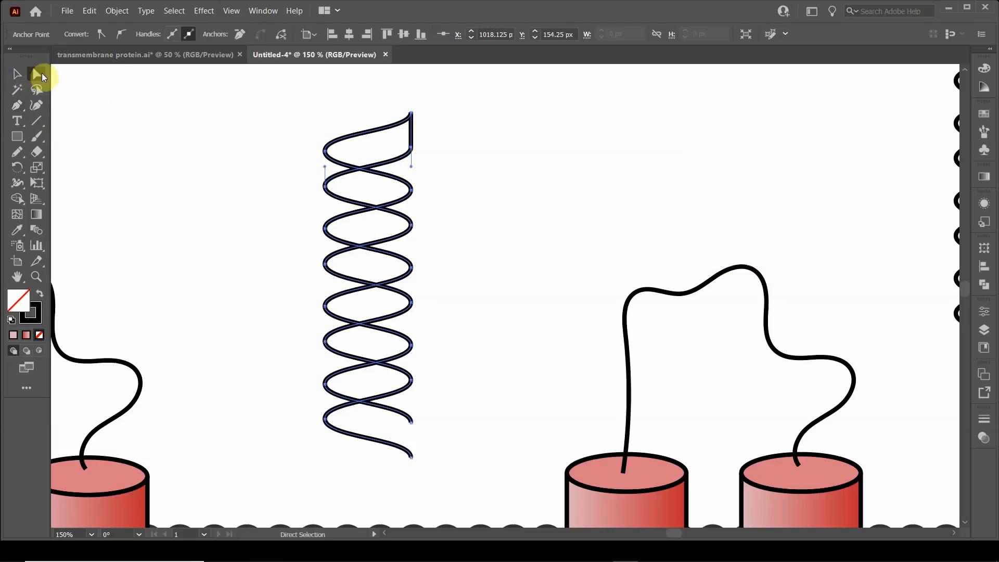
# Step: Activate the Pen tool again to continue connecting the open ends of the helix lines
pyautogui.click(20, 108)
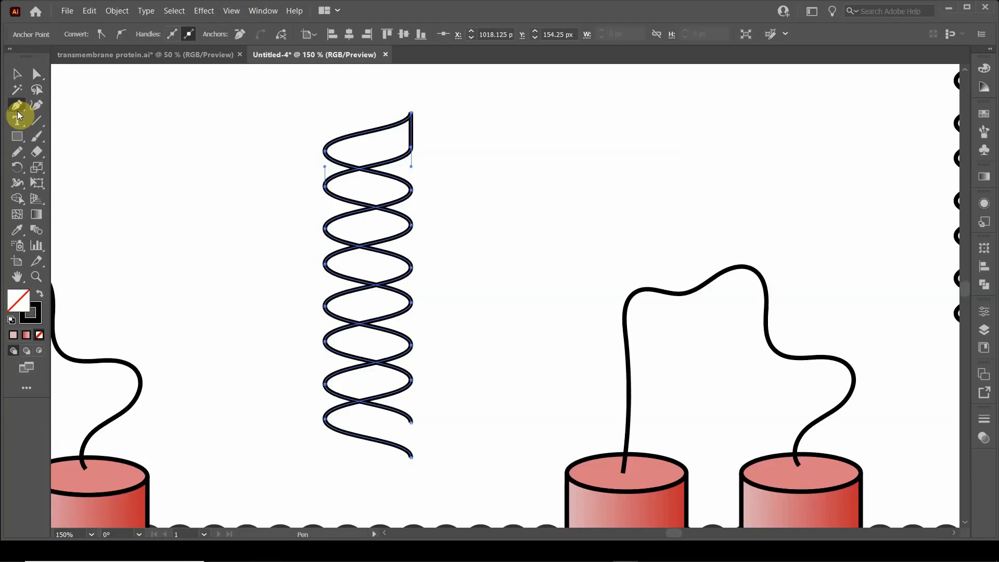
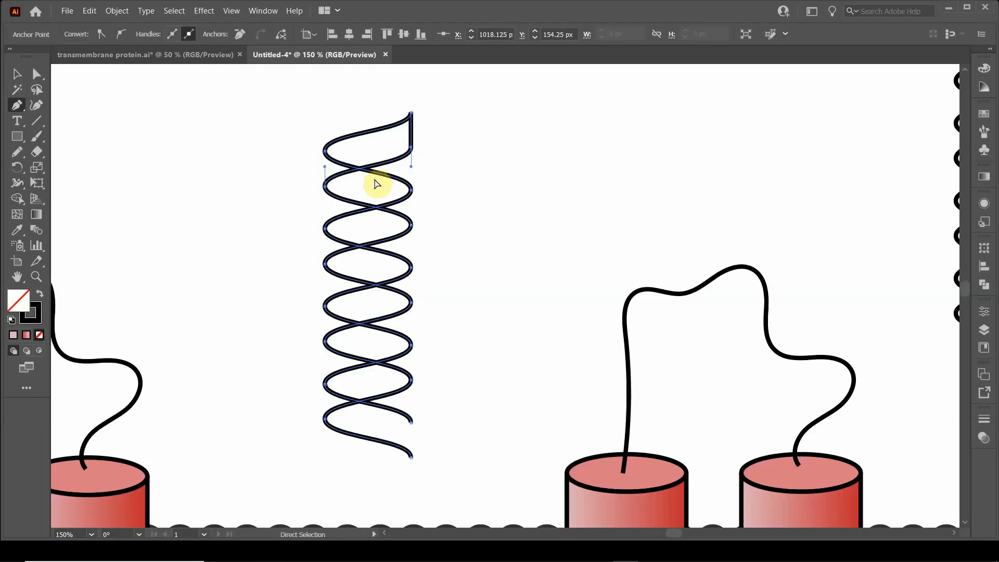
# Step: Draw straight vertical Pen segments linking the two strands at the helix's uppermost left bends and the next right bends
pyautogui.keyDown('ctrl'); pyautogui.click(216, 186); pyautogui.keyUp('ctrl')
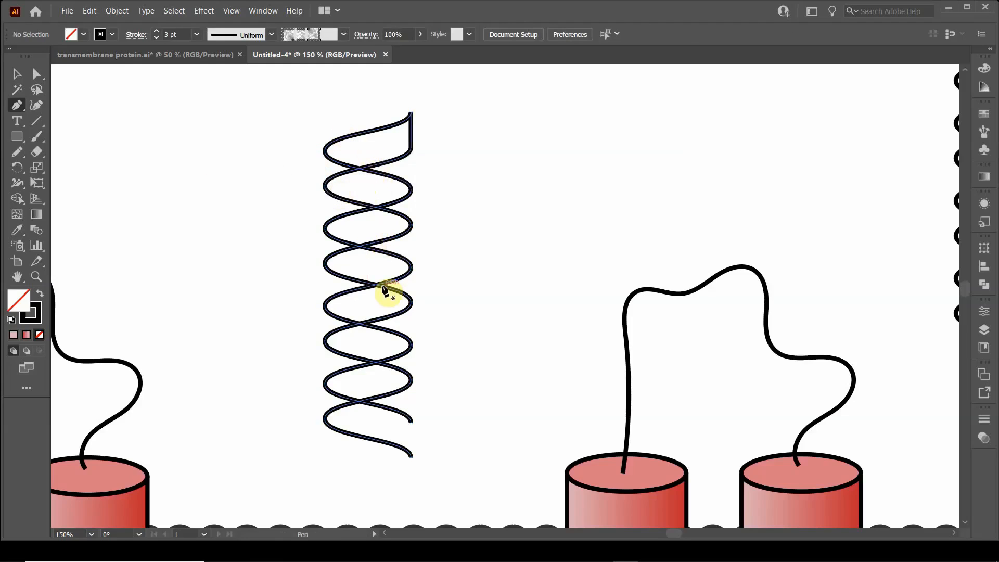
pyautogui.click(323, 152)
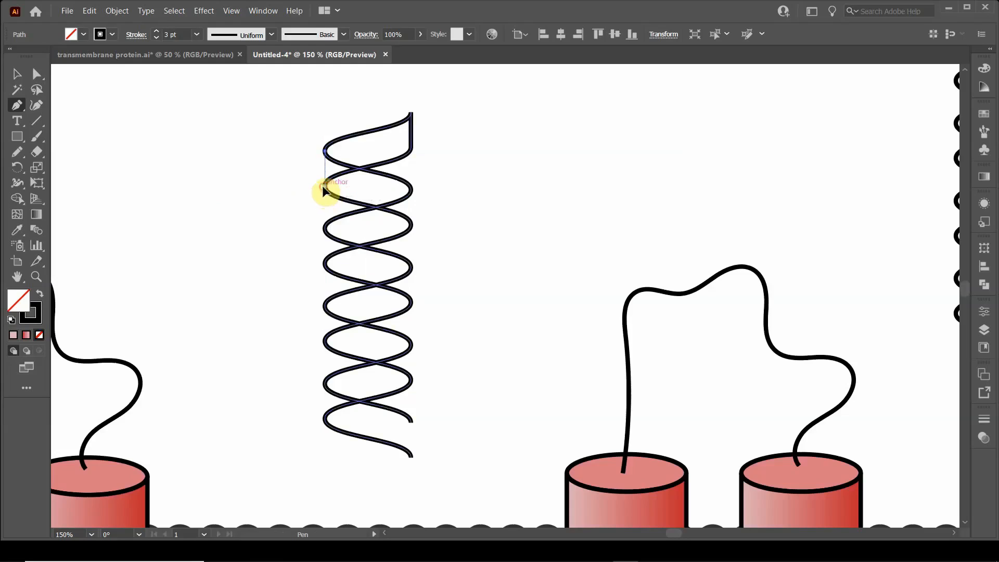
pyautogui.click(323, 186)
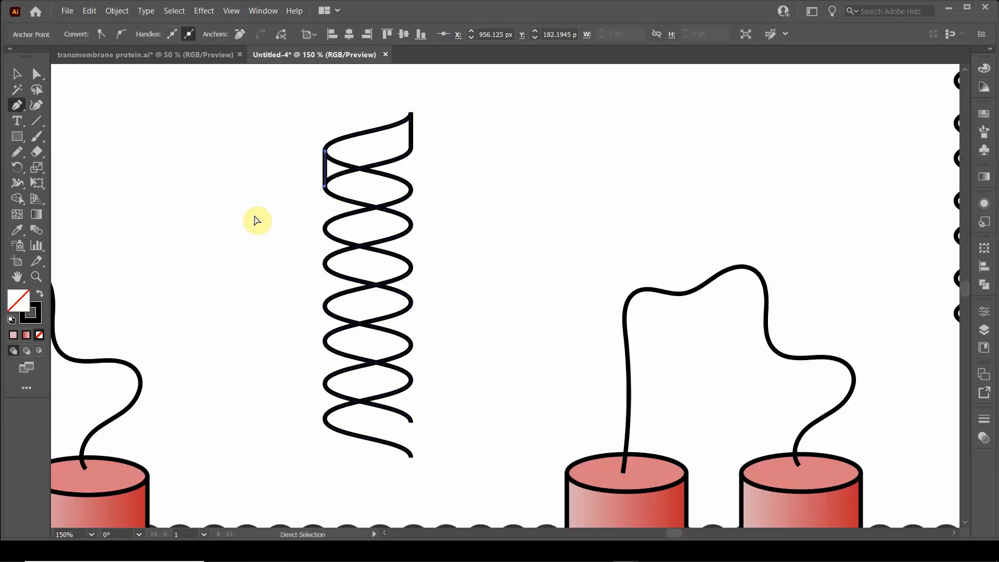
pyautogui.keyDown('ctrl'); pyautogui.click(257, 221); pyautogui.keyUp('ctrl')
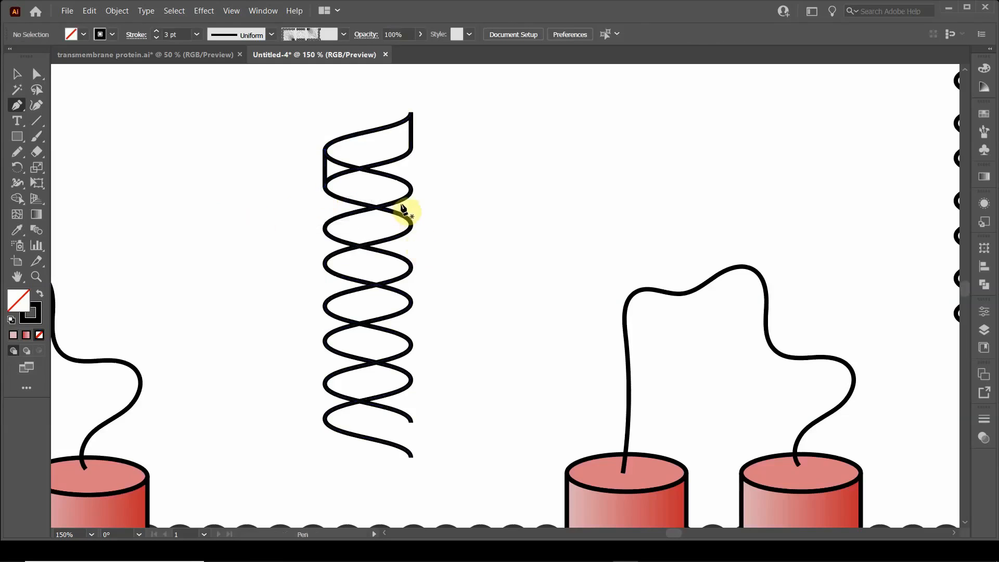
pyautogui.click(411, 191)
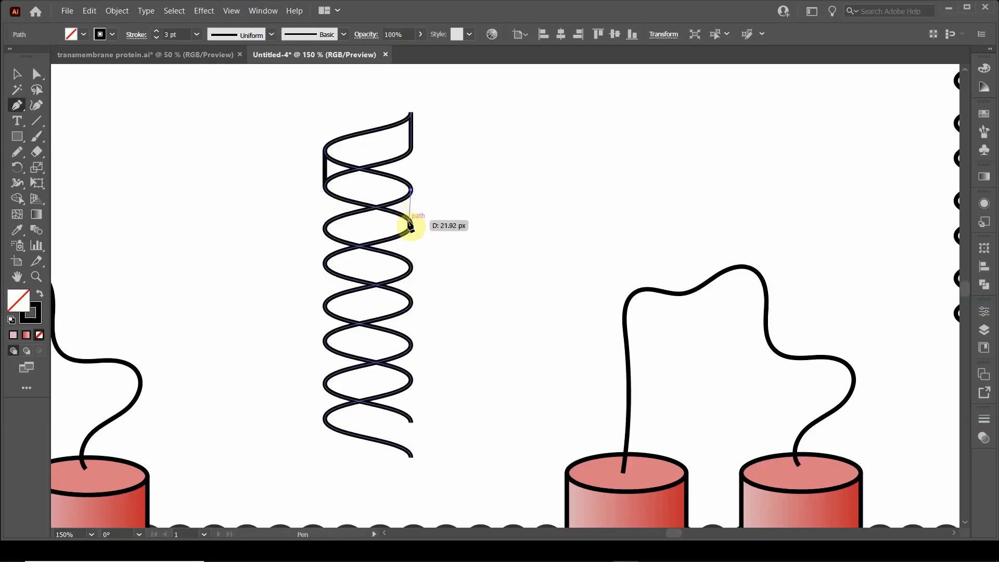
pyautogui.click(411, 225)
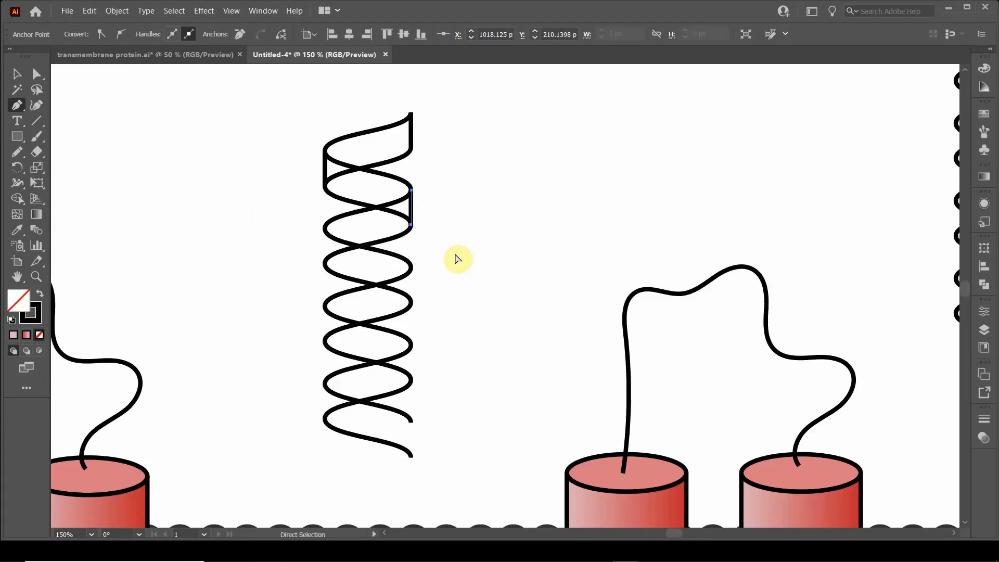
pyautogui.keyDown('ctrl'); pyautogui.click(456, 257); pyautogui.keyUp('ctrl')
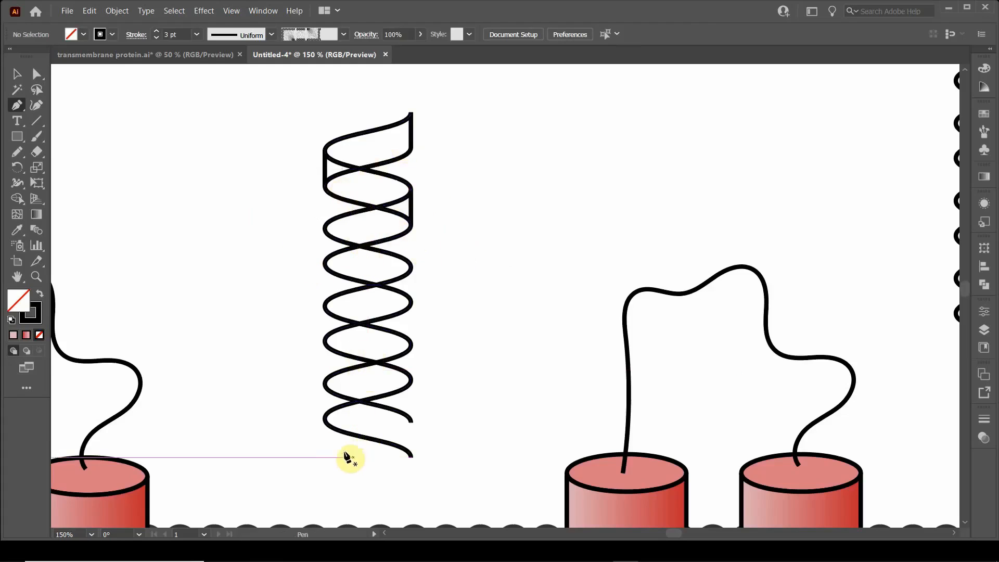
# Step: Link the strands with straight vertical Pen segments at the second pair of left bends and the right bends just below
pyautogui.click(325, 228)
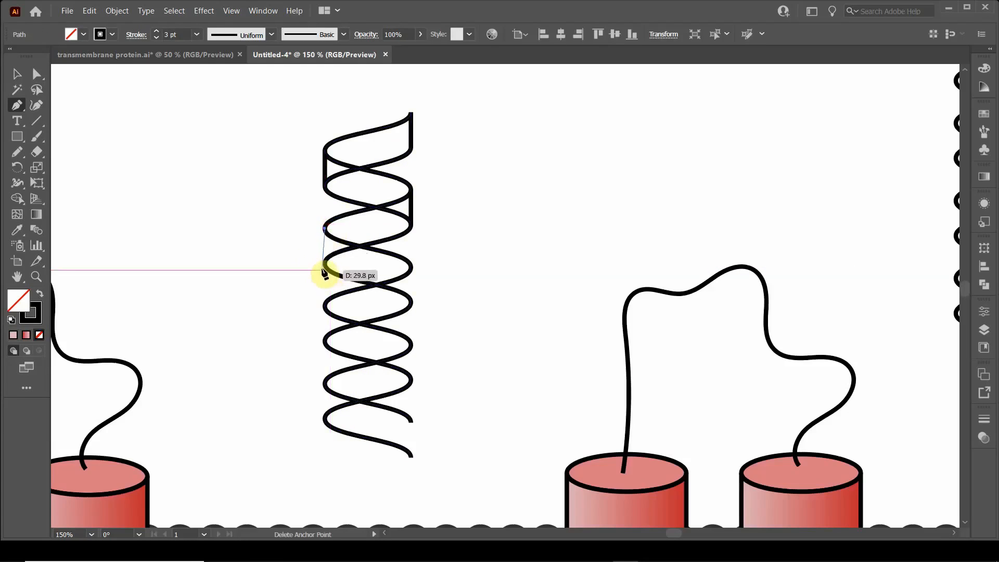
pyautogui.click(324, 263)
pyautogui.keyDown('ctrl'); pyautogui.click(269, 288); pyautogui.keyUp('ctrl')
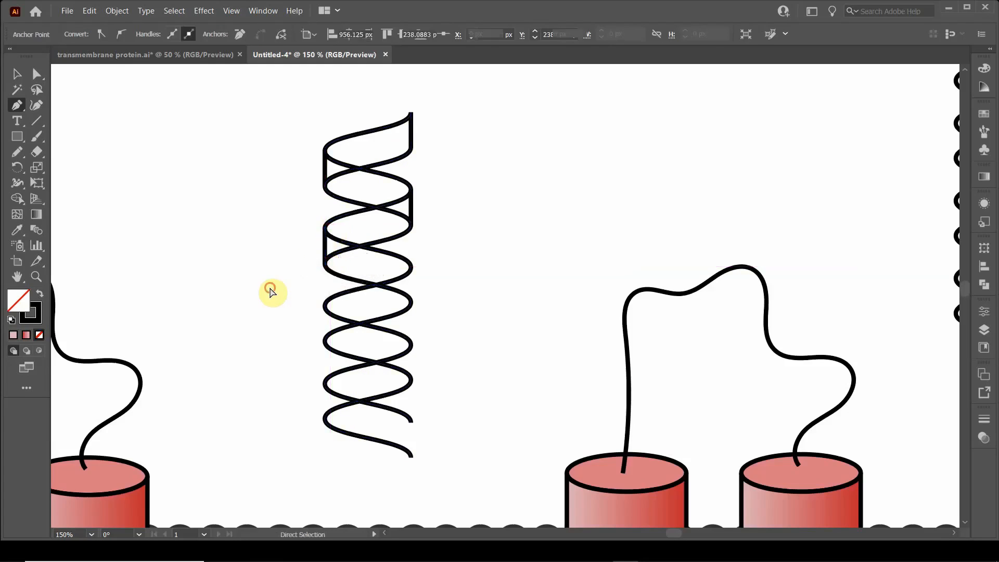
pyautogui.click(411, 267)
pyautogui.click(411, 303)
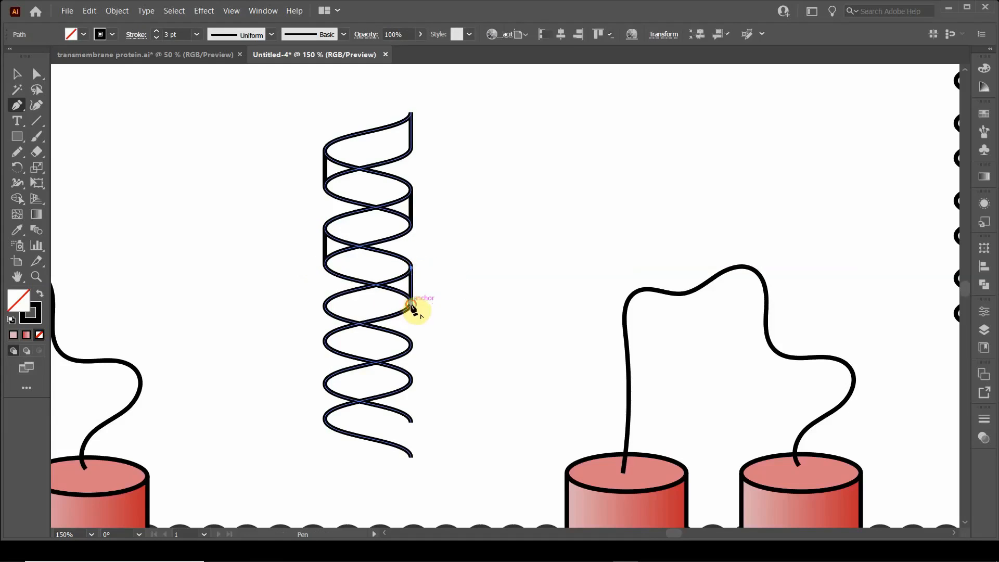
pyautogui.keyDown('ctrl'); pyautogui.click(448, 326); pyautogui.keyUp('ctrl')
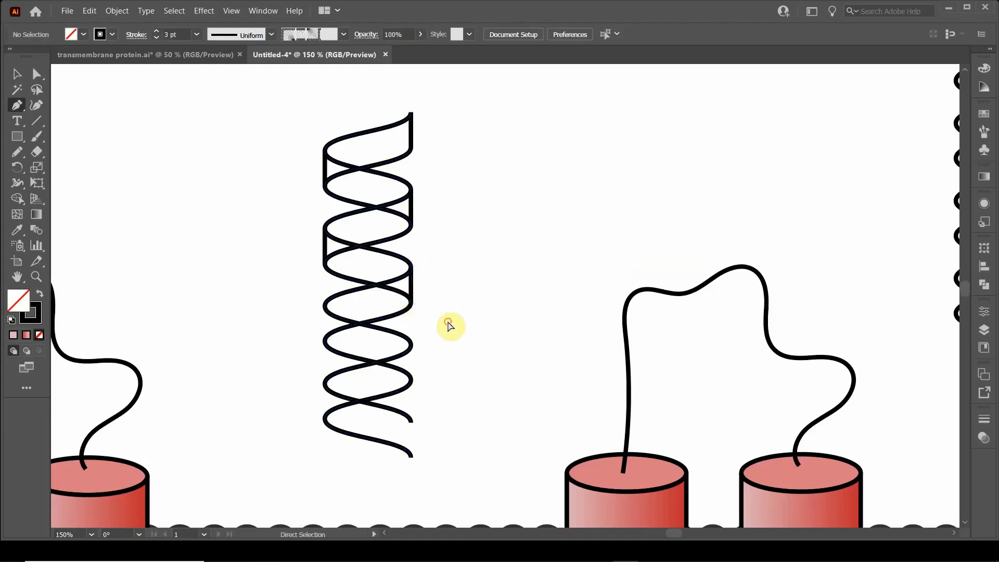
# Step: Add straight vertical Pen segments between the strands at the third pair of left bends and the following right bends
pyautogui.click(323, 306)
pyautogui.click(324, 340)
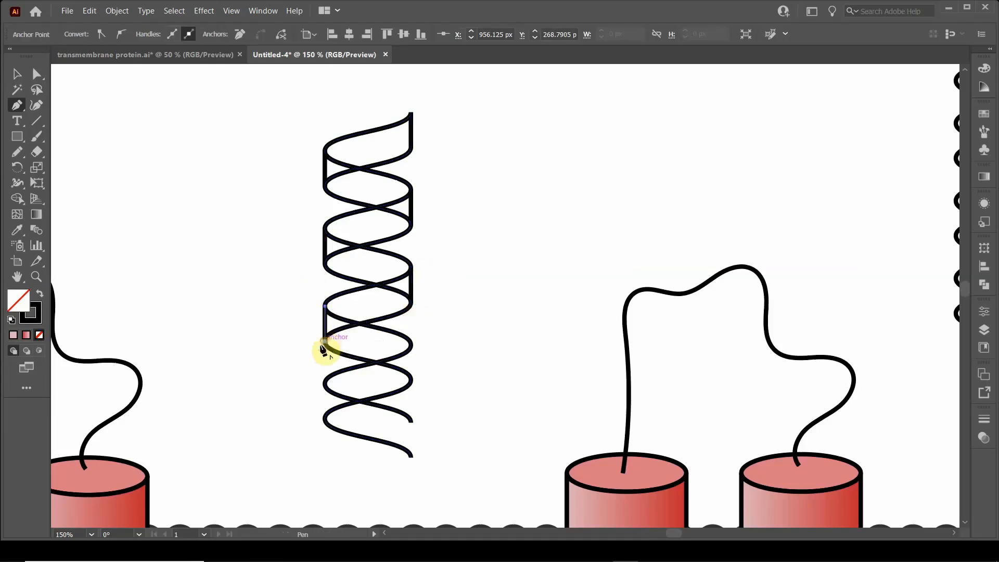
pyautogui.keyDown('ctrl'); pyautogui.click(268, 363); pyautogui.keyUp('ctrl')
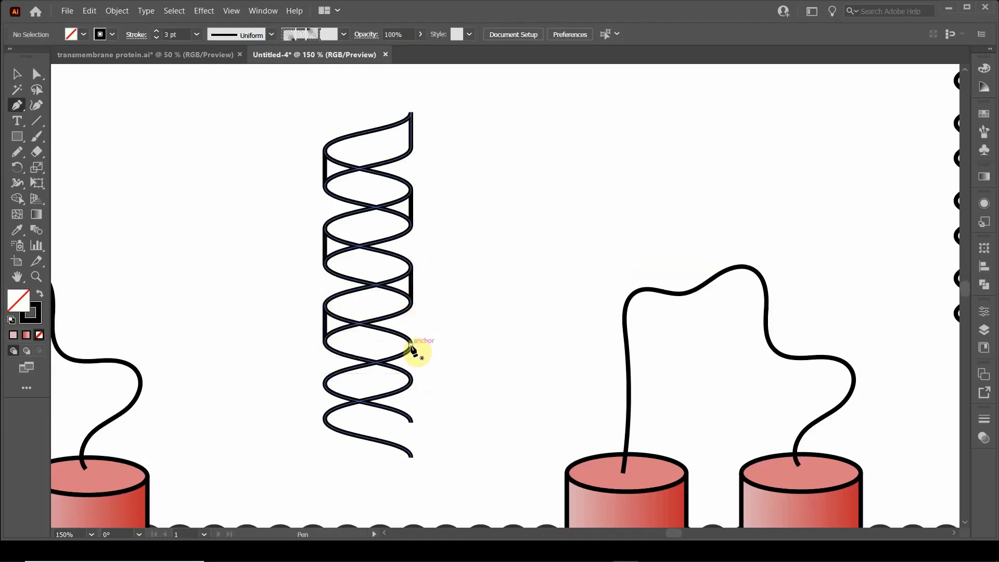
pyautogui.keyDown('ctrl'); pyautogui.click(411, 367); pyautogui.keyUp('ctrl')
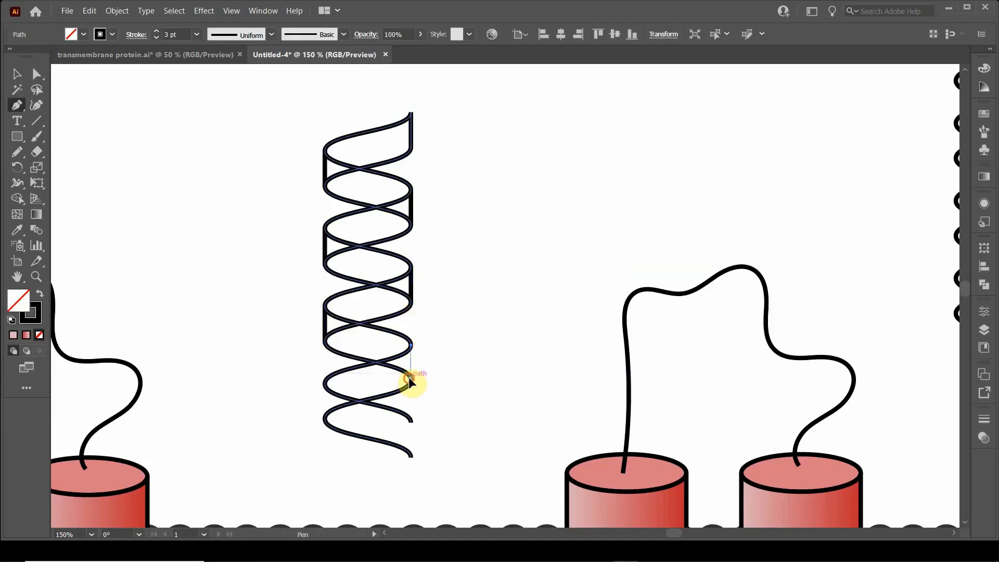
pyautogui.click(411, 378)
pyautogui.keyDown('ctrl'); pyautogui.click(475, 384); pyautogui.keyUp('ctrl')
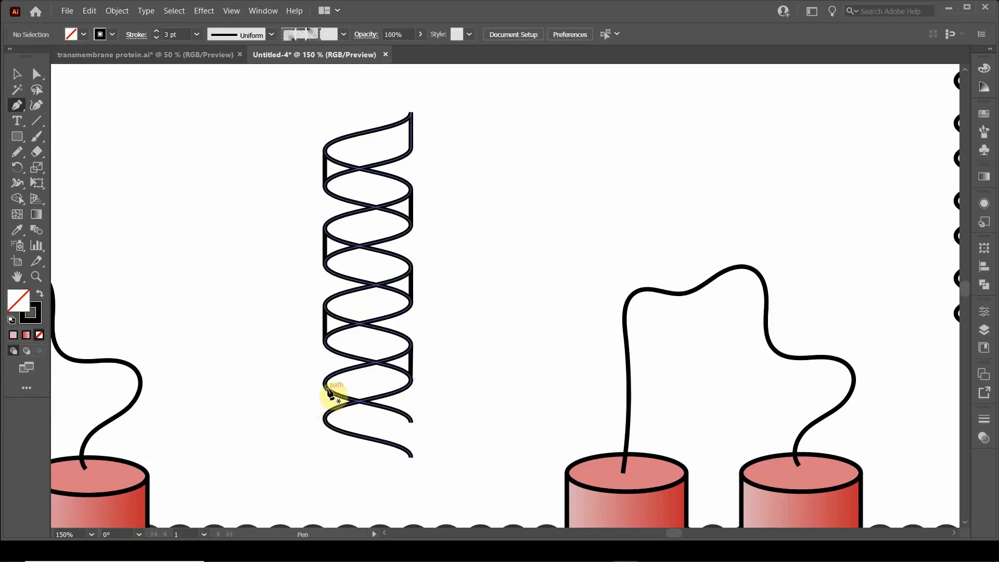
# Step: Connect the lowest pair of left bends and close the helix's two open lower ends with straight vertical Pen segments
pyautogui.click(324, 385)
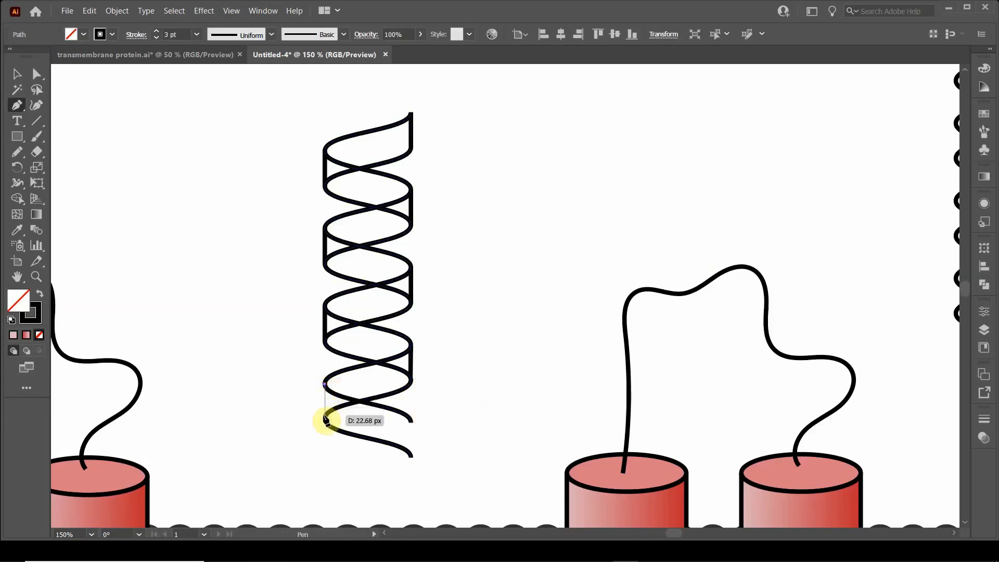
pyautogui.click(324, 421)
pyautogui.keyDown('ctrl'); pyautogui.click(500, 442); pyautogui.keyUp('ctrl')
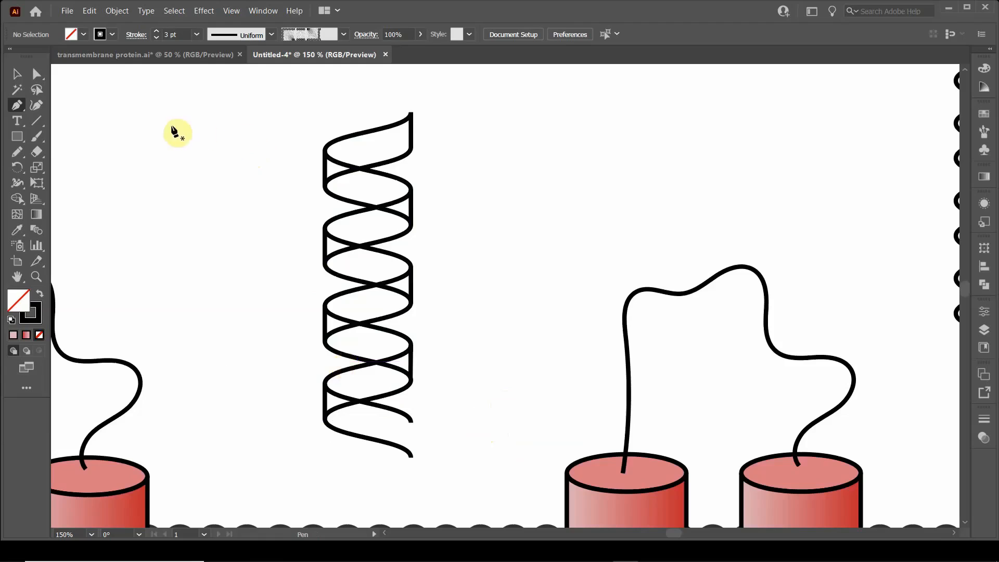
pyautogui.click(411, 422)
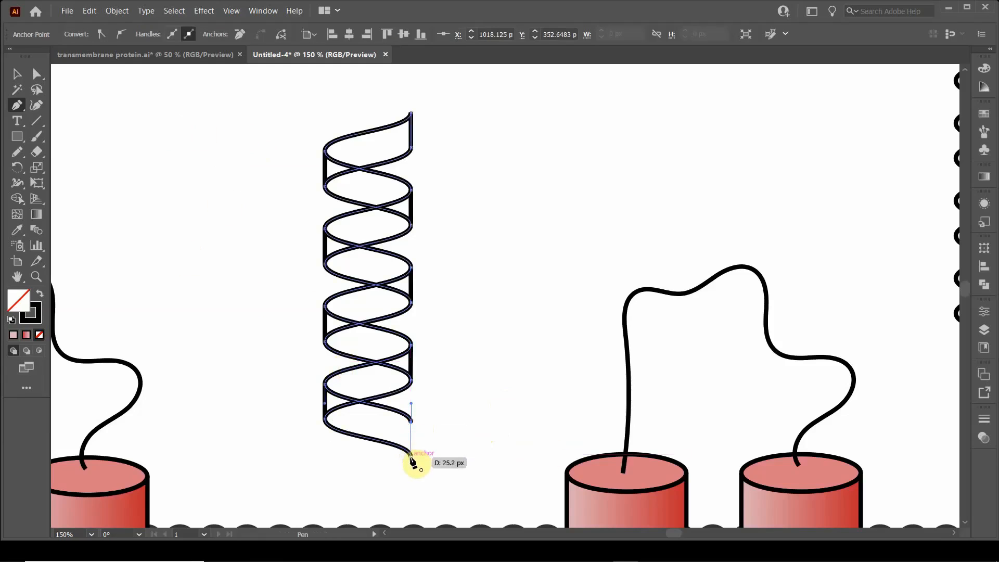
pyautogui.click(411, 456)
pyautogui.keyDown('ctrl'); pyautogui.click(494, 381); pyautogui.keyUp('ctrl')
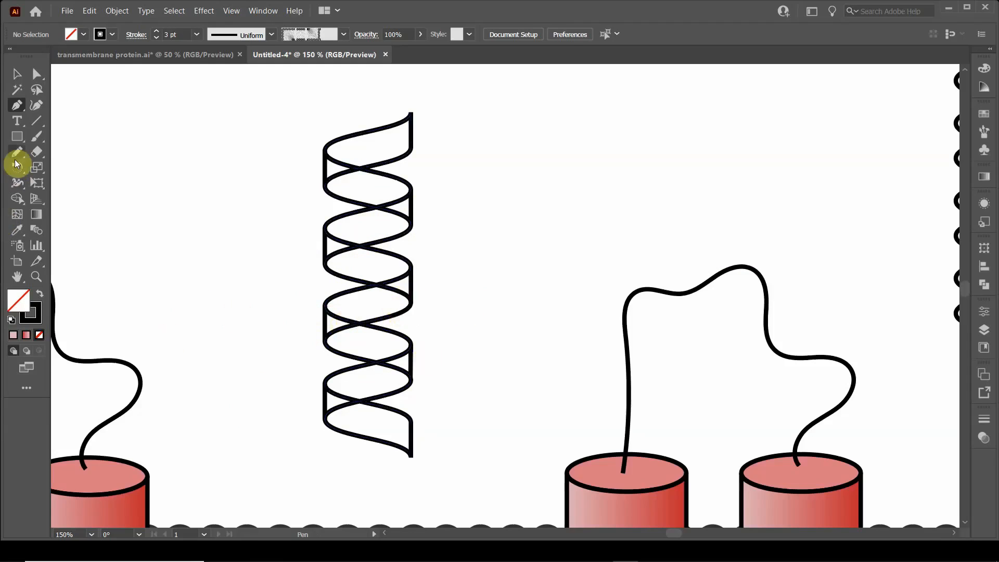
# Step: Select the whole helix and merge the regions of each of the four upward-slanting bands into front ribbon pieces with Shape Builder
pyautogui.click(15, 81)
pyautogui.moveTo(297, 93); pyautogui.dragTo(426, 470)
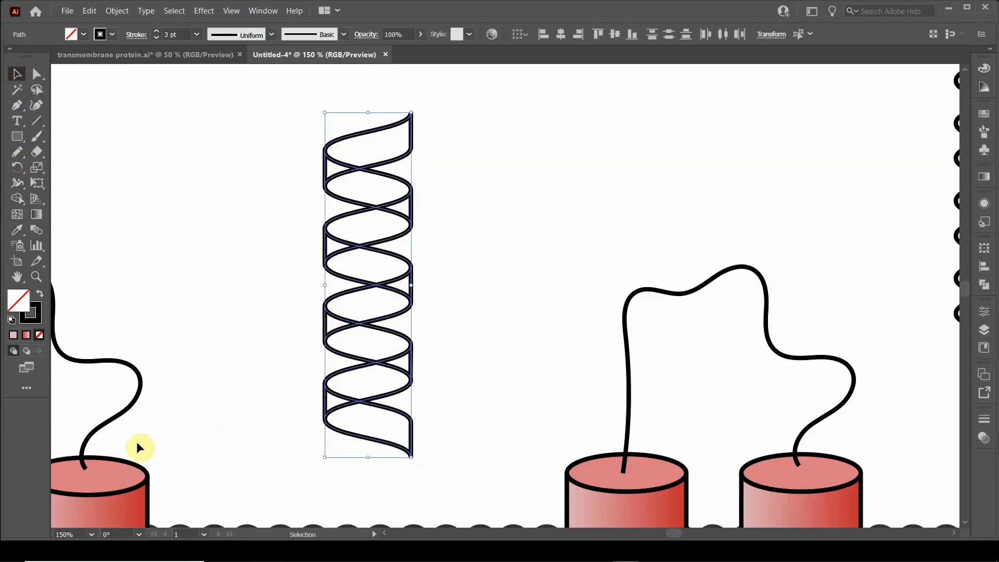
pyautogui.click(17, 198)
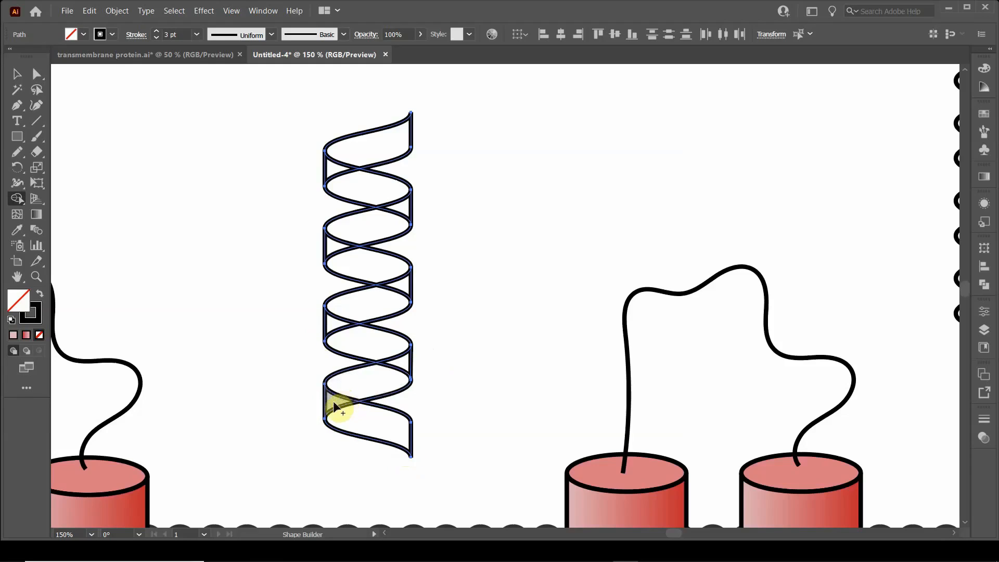
pyautogui.moveTo(334, 407)
pyautogui.mouseDown()
pyautogui.moveTo(408, 374)
pyautogui.moveTo(402, 368)
pyautogui.mouseUp()
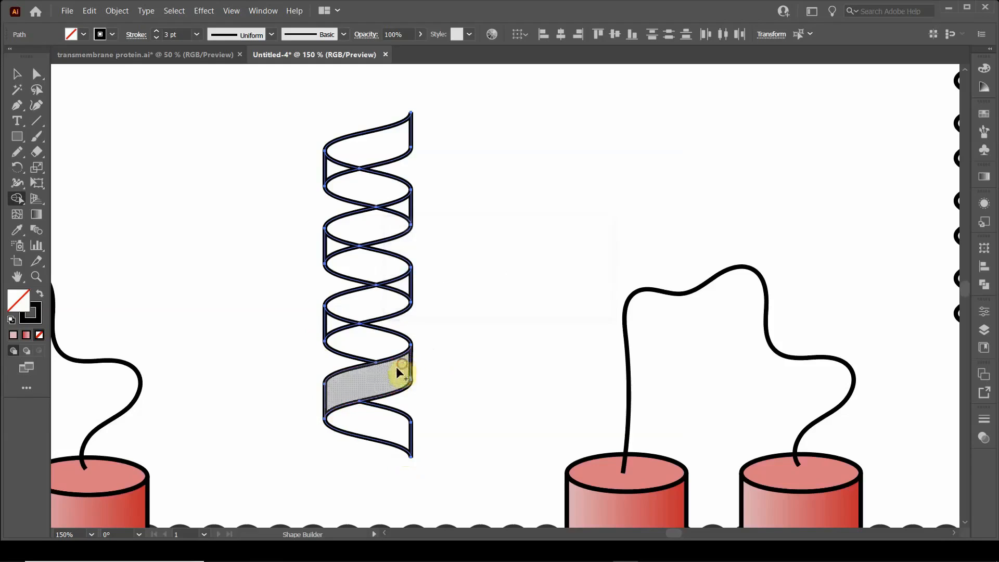
pyautogui.moveTo(334, 327); pyautogui.dragTo(398, 290)
pyautogui.moveTo(335, 256); pyautogui.dragTo(399, 217)
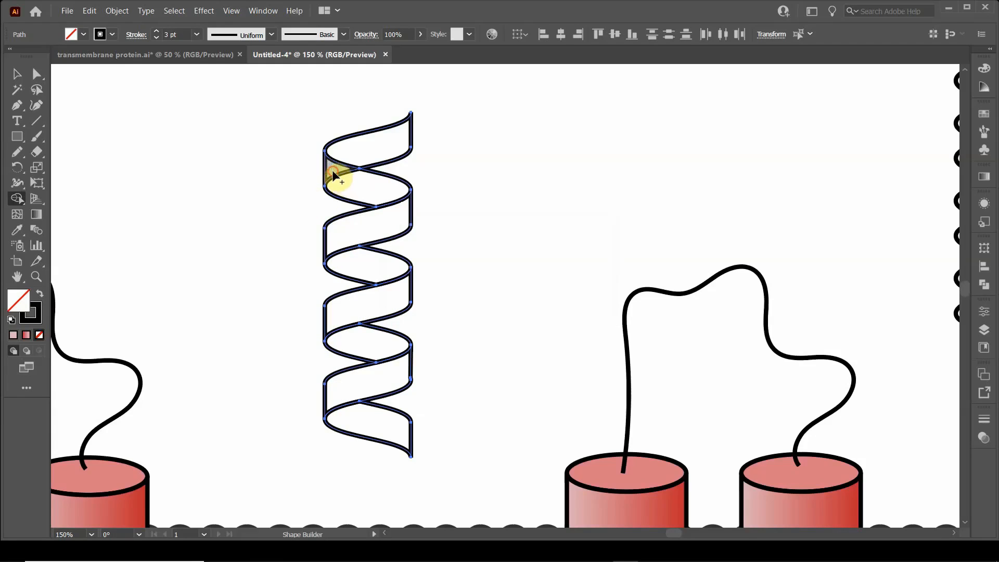
pyautogui.moveTo(333, 177); pyautogui.dragTo(371, 151)
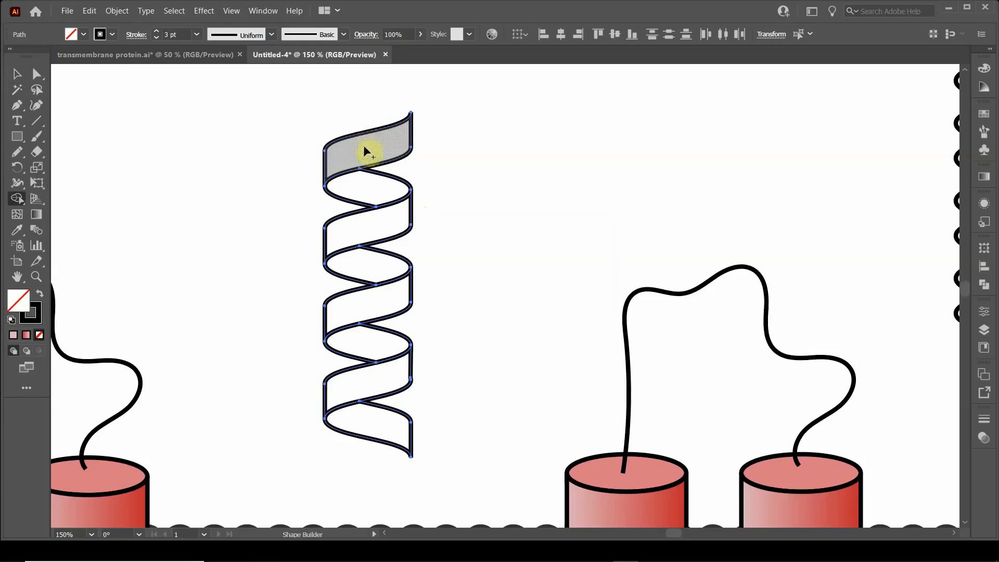
# Step: Configure the Eraser as a vertical straight edge with a 90° angle and 0% roundness, and reduce its size
pyautogui.click(29, 152)
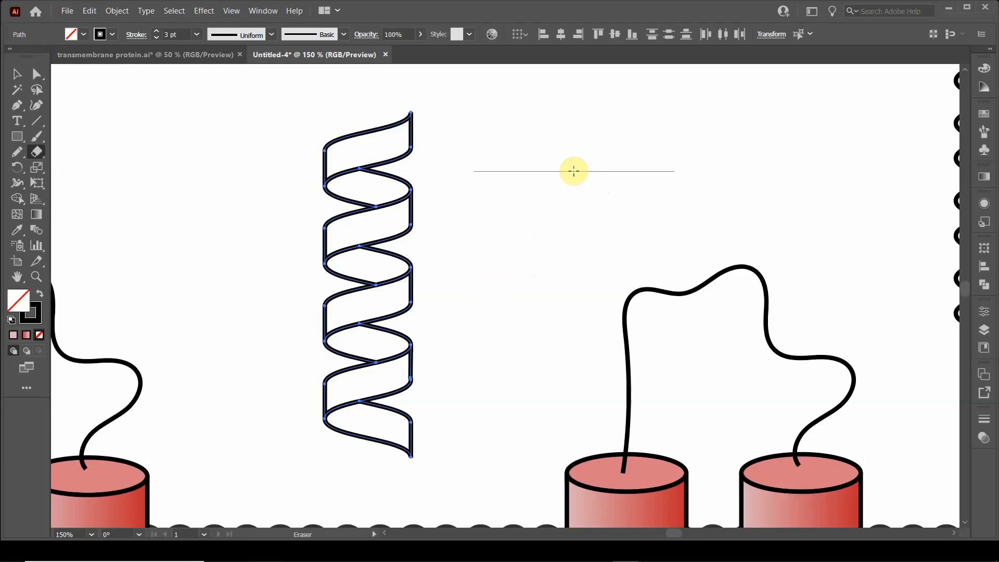
pyautogui.press('Return')
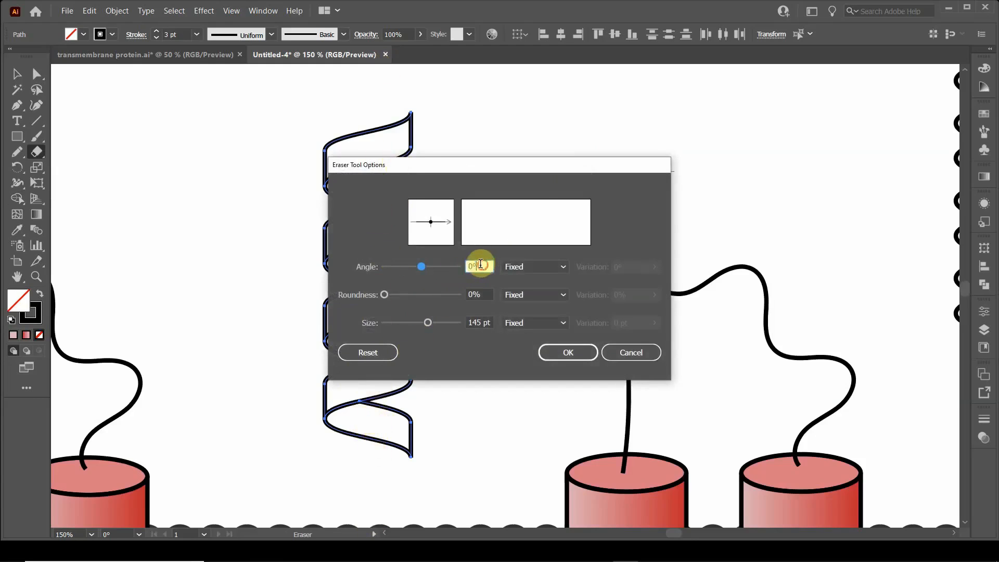
pyautogui.moveTo(480, 264); pyautogui.dragTo(464, 267)
pyautogui.write('90')
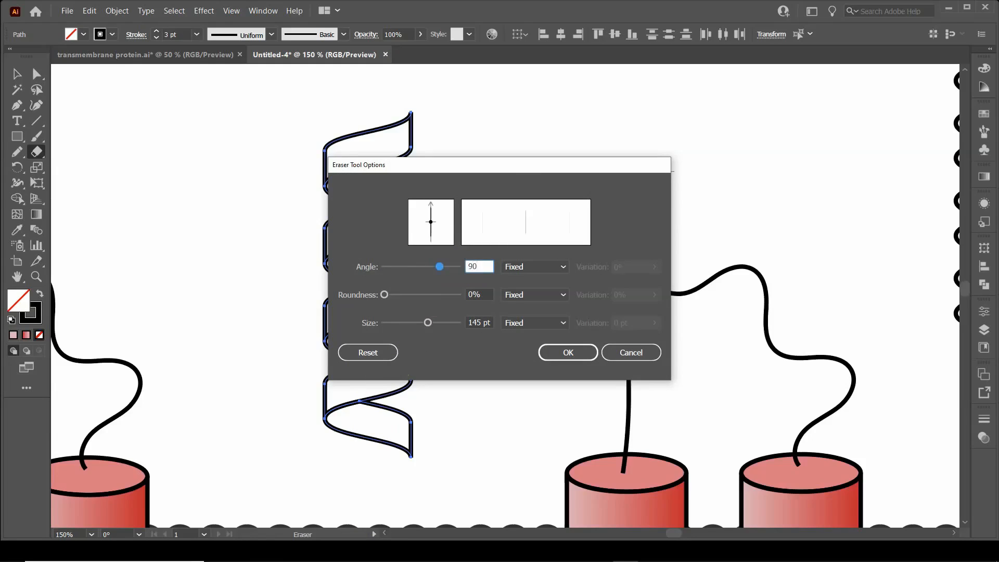
pyautogui.click(483, 291)
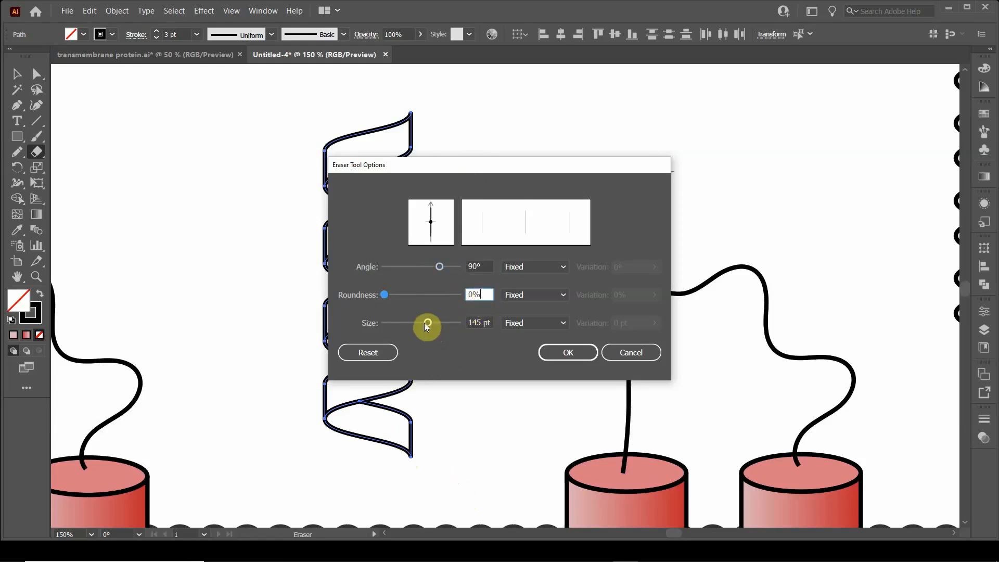
pyautogui.moveTo(426, 324); pyautogui.dragTo(416, 323)
pyautogui.click(474, 321)
pyautogui.click(571, 357)
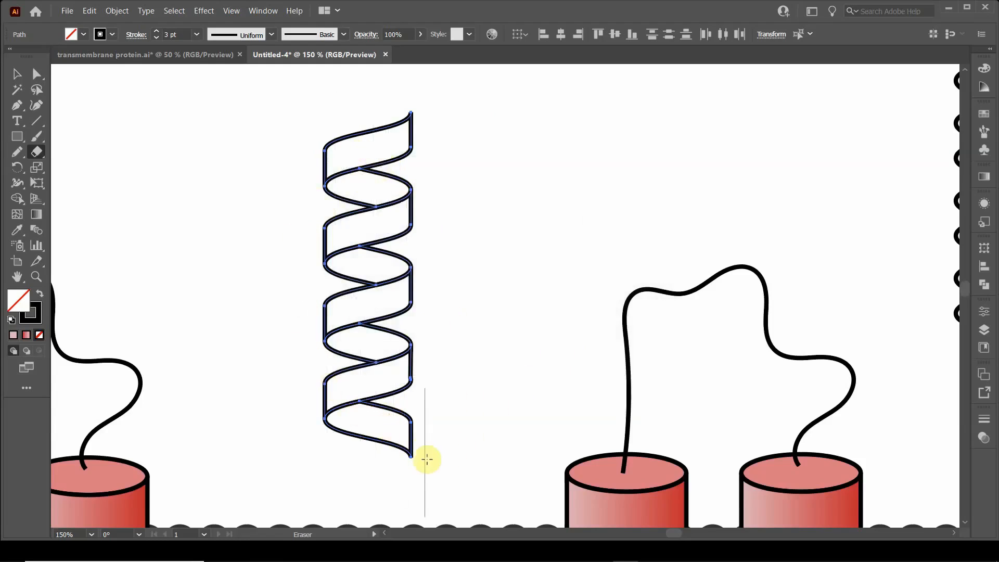
# Step: Erase the pointed right tips of the helix's lowest and uppermost bands to leave straight vertical ends, and deselect the helix
pyautogui.moveTo(425, 459); pyautogui.dragTo(401, 467)
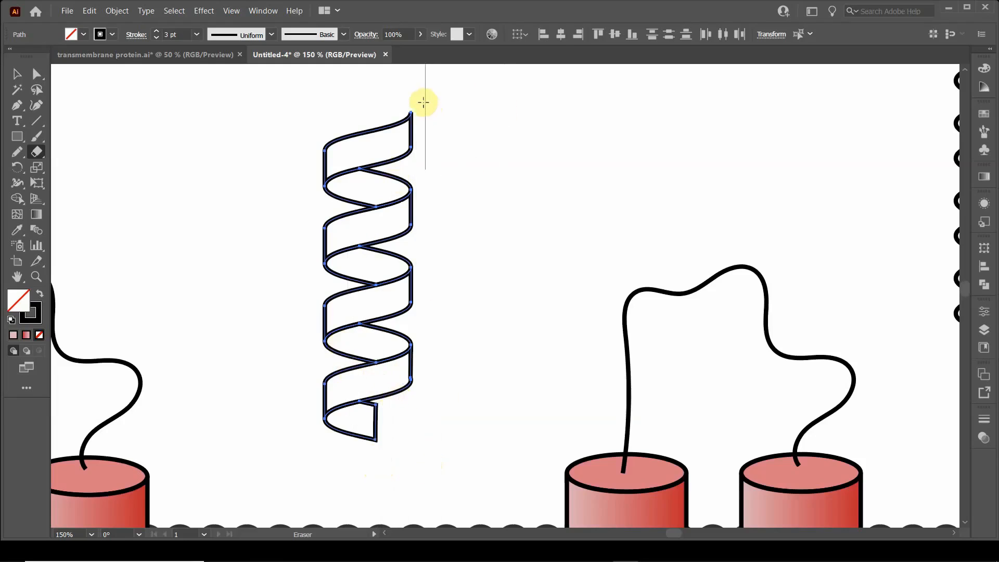
pyautogui.moveTo(422, 98); pyautogui.dragTo(373, 104)
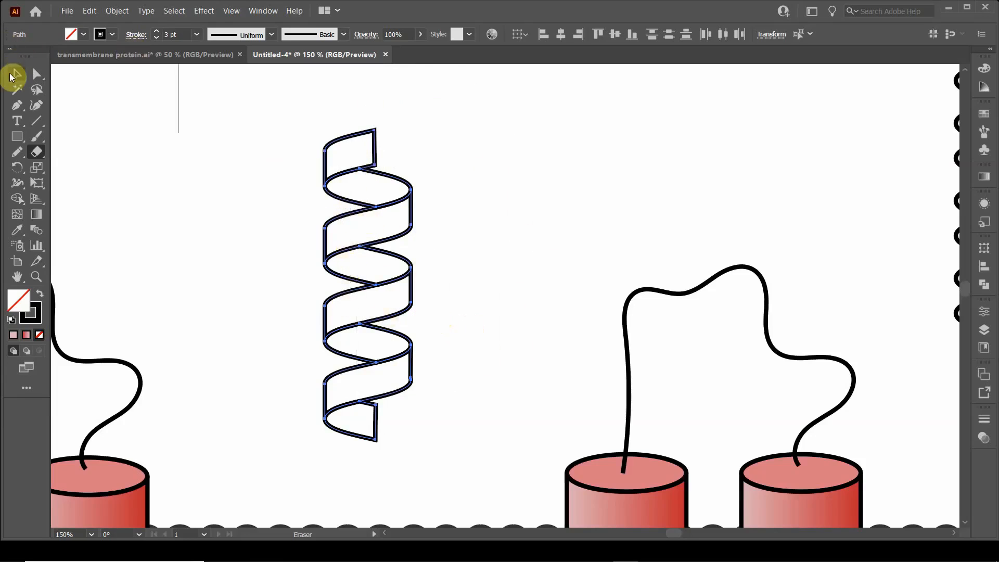
pyautogui.click(12, 76)
pyautogui.click(207, 188)
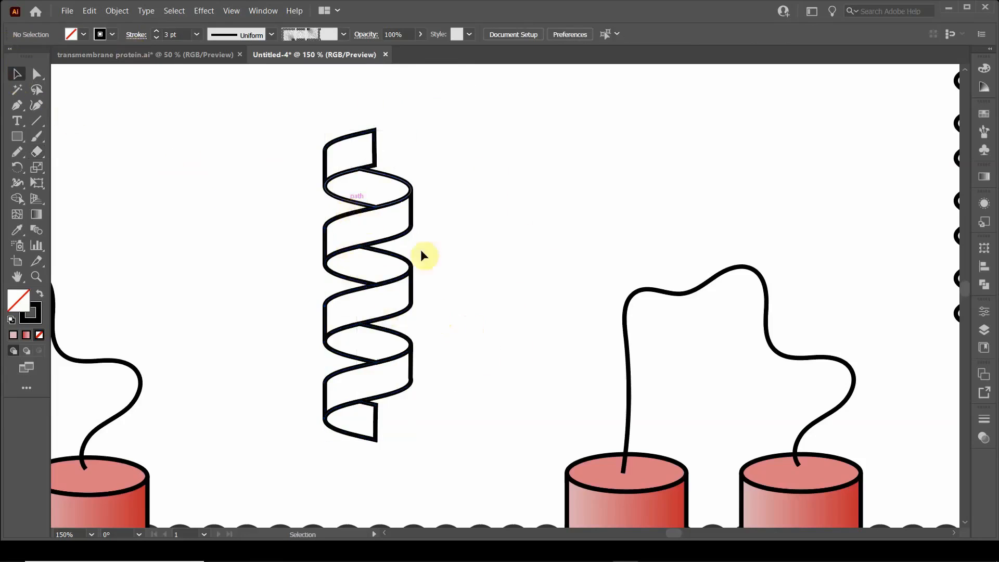
pyautogui.scroll(-2, 519, 293)
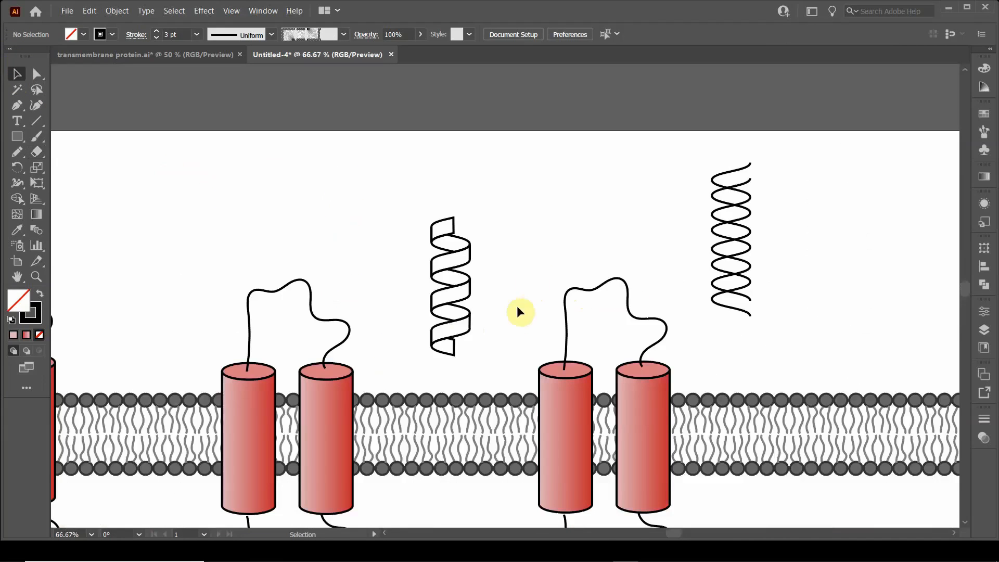
pyautogui.moveTo(518, 311); pyautogui.dragTo(424, 250)
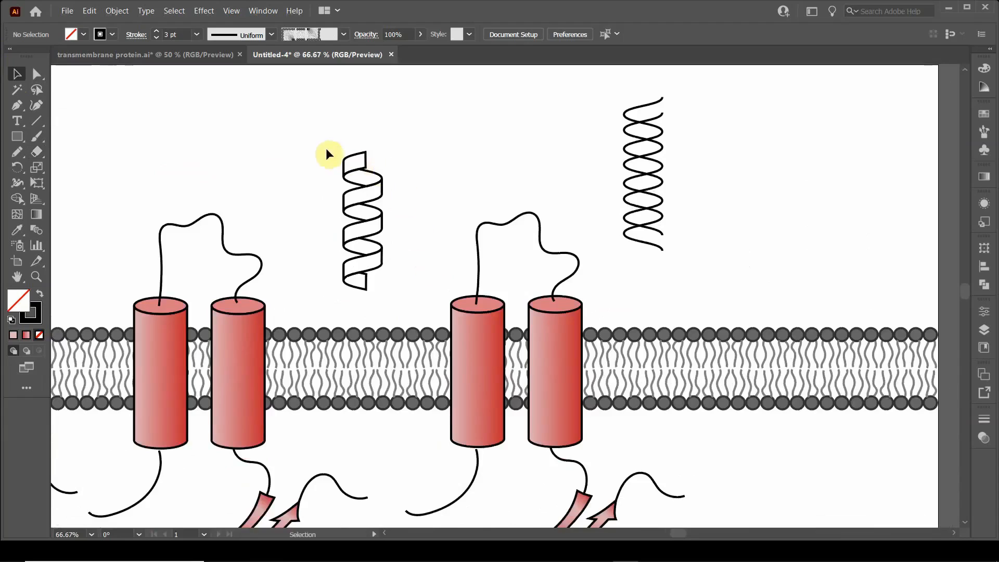
pyautogui.click(319, 123)
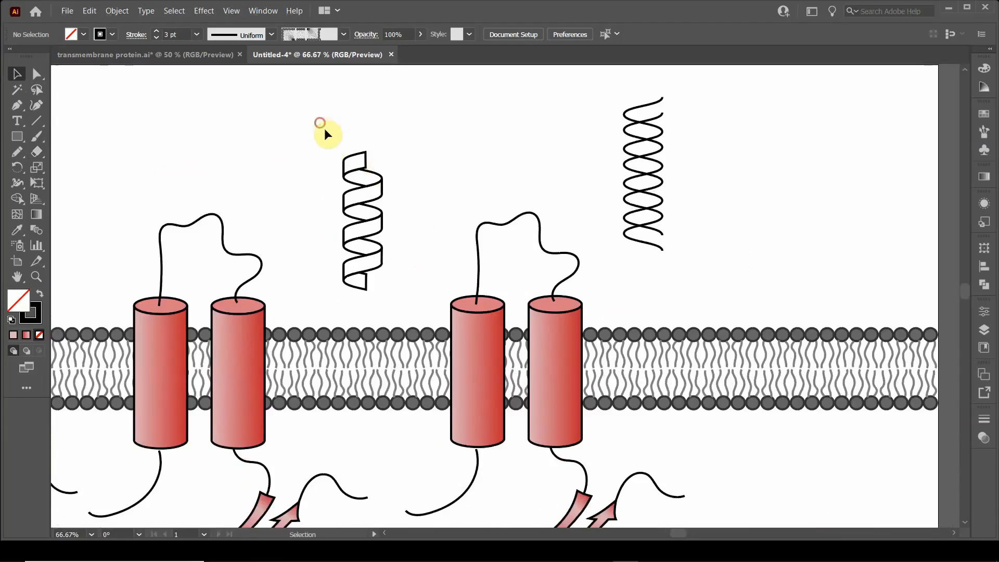
# Step: Select the whole ribbon helix, fill all of its pieces with red, and deselect it
pyautogui.click(376, 255)
pyautogui.moveTo(319, 124); pyautogui.dragTo(408, 296)
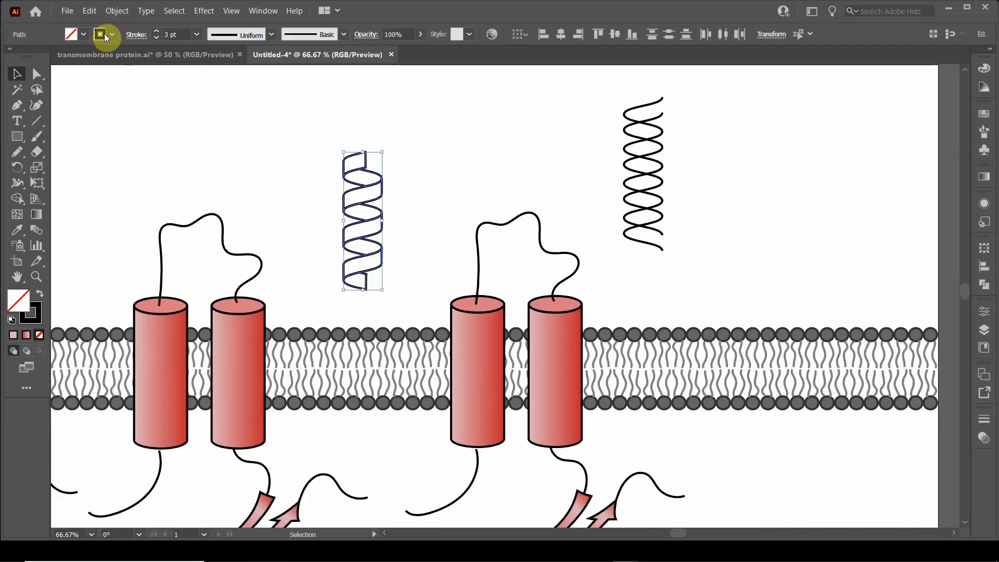
pyautogui.click(85, 35)
pyautogui.click(99, 58)
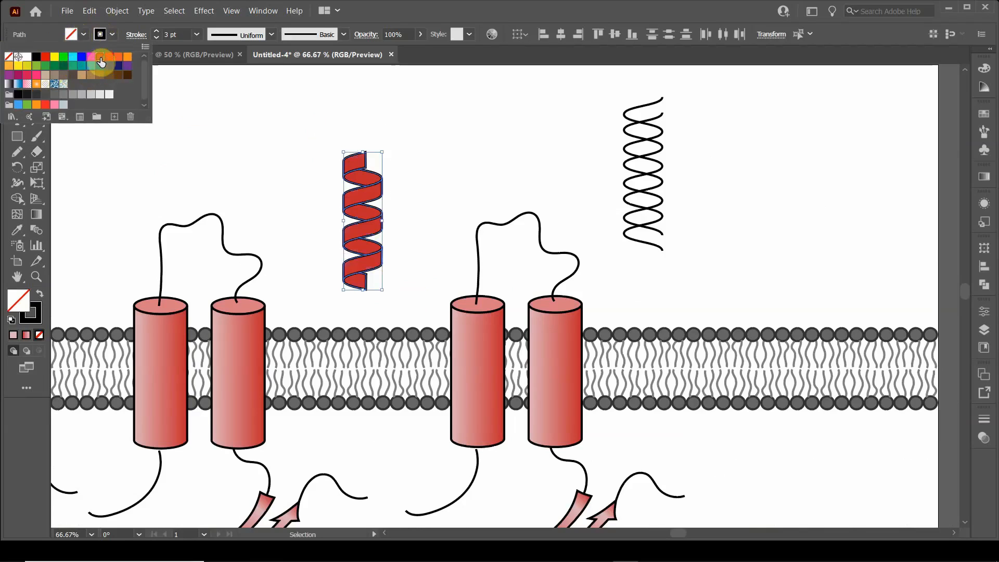
pyautogui.click(72, 34)
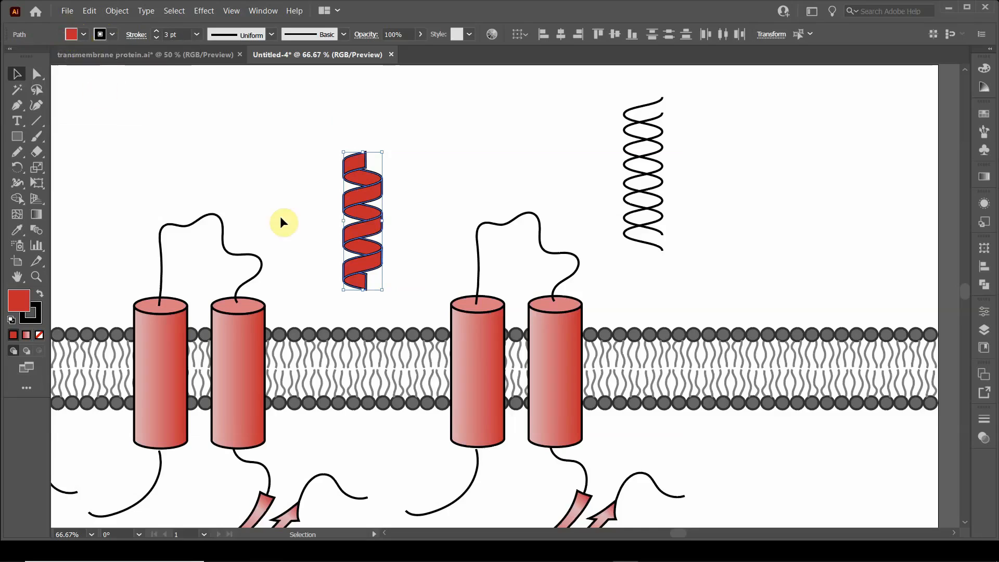
pyautogui.click(411, 238)
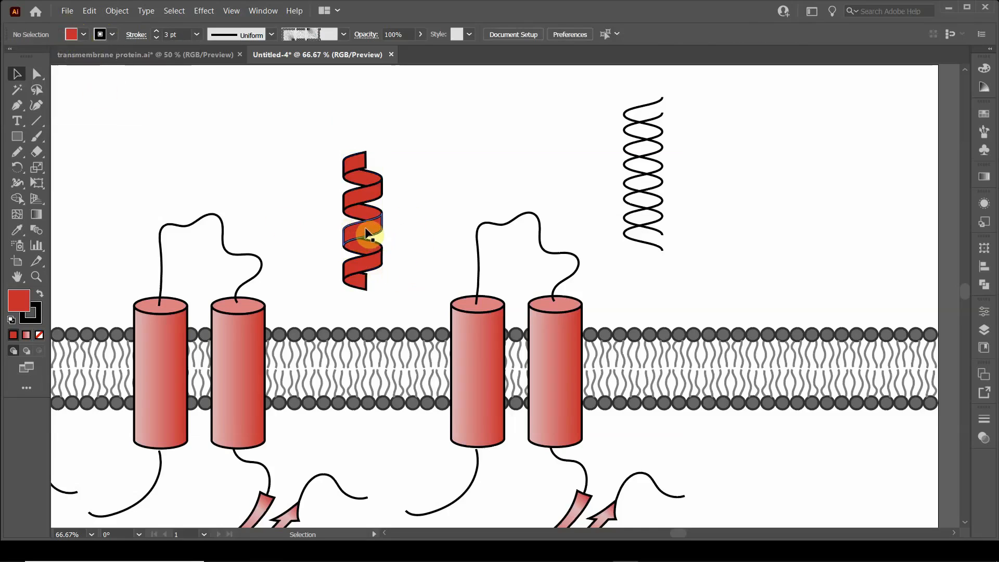
# Step: Recolour the helix's four upward-slanting front bands with a light pink tint of the red, and deselect them
pyautogui.click(368, 233)
pyautogui.keyDown('shift'); pyautogui.click(367, 264); pyautogui.keyUp('shift')
pyautogui.keyDown('shift'); pyautogui.click(373, 196); pyautogui.keyUp('shift')
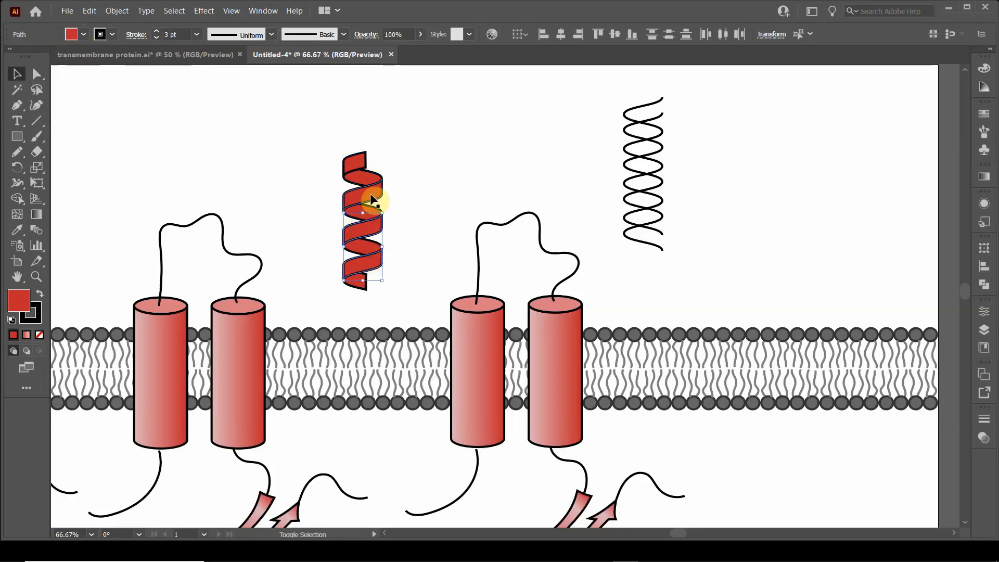
pyautogui.keyDown('shift'); pyautogui.click(357, 166); pyautogui.keyUp('shift')
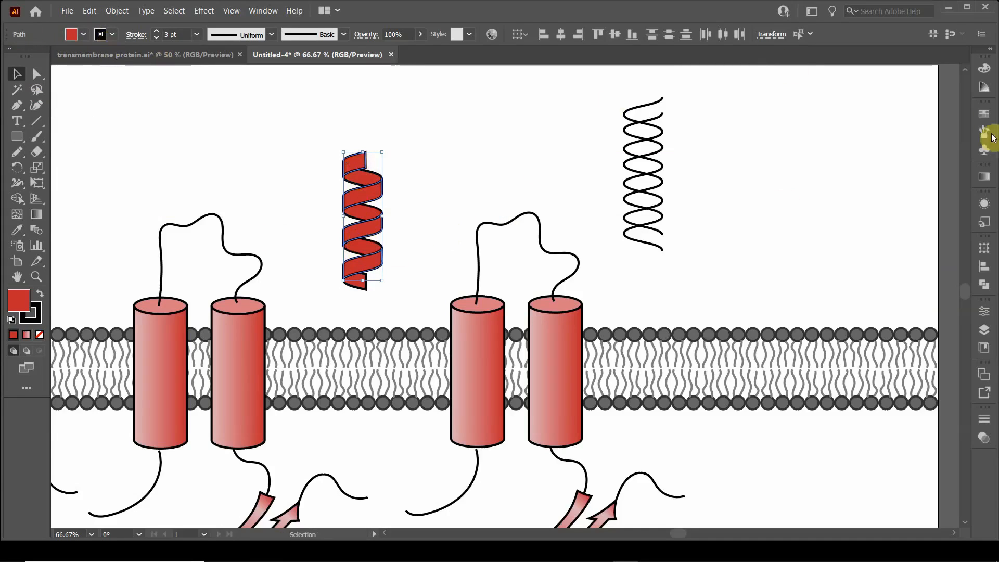
pyautogui.click(983, 87)
pyautogui.click(937, 116)
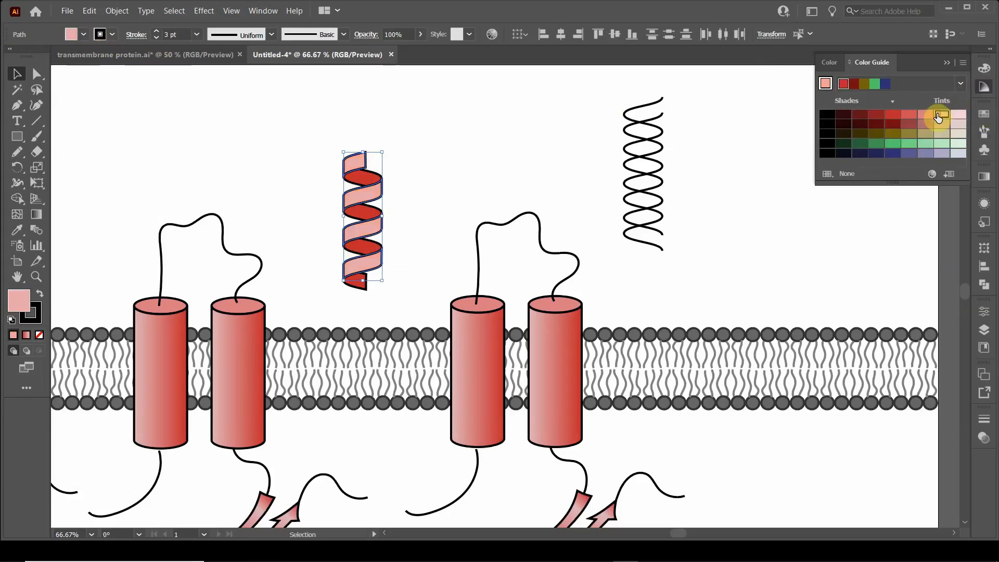
pyautogui.click(234, 130)
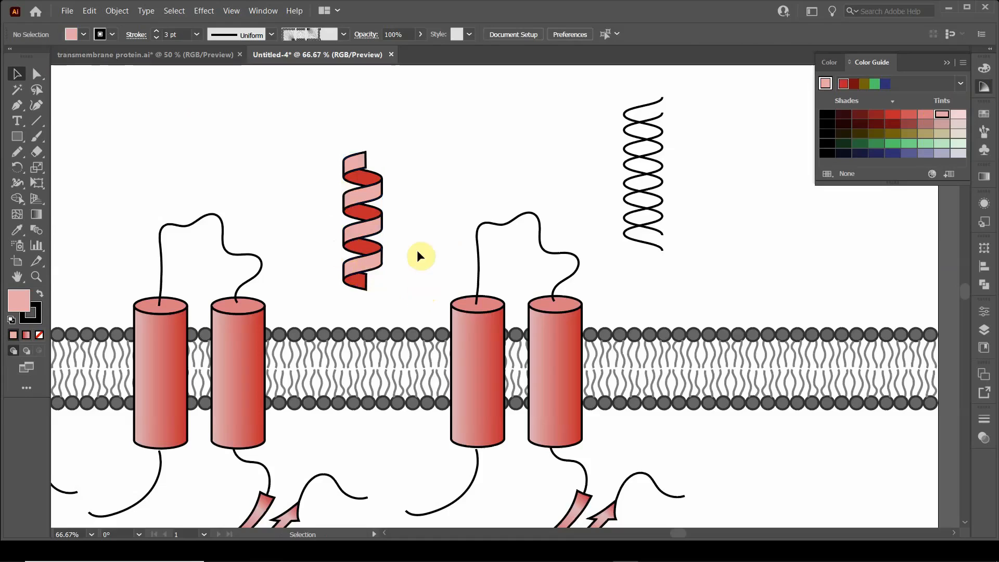
# Step: Delete both gradient cylinder bodies and their elliptical tops from the rightmost protein, keeping its loop, tails and arrows
pyautogui.scroll(-1, 423, 236)
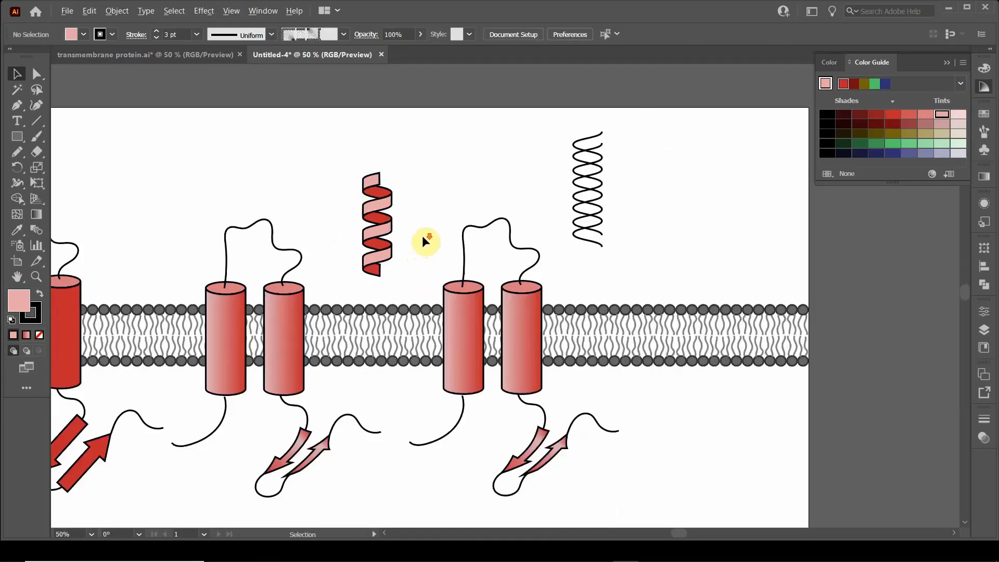
pyautogui.moveTo(423, 237); pyautogui.dragTo(334, 188)
pyautogui.click(373, 279)
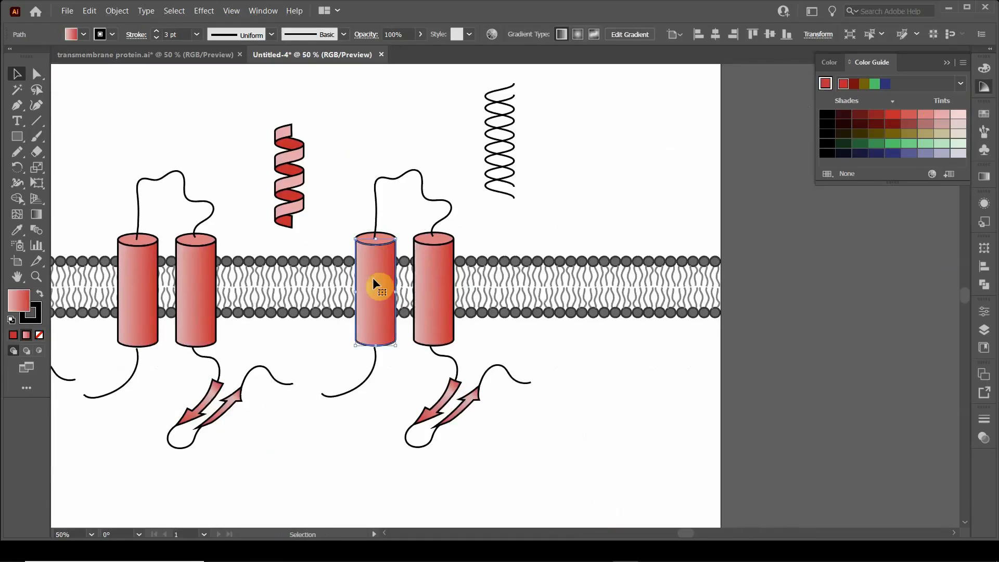
pyautogui.press('Delete')
pyautogui.click(379, 238)
pyautogui.press('Delete')
pyautogui.click(423, 294)
pyautogui.press('Delete')
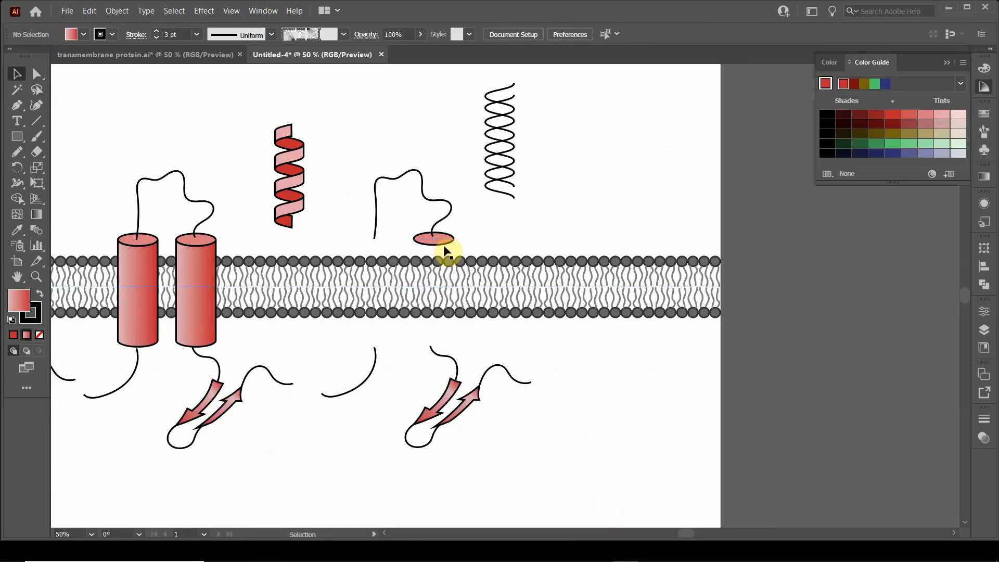
pyautogui.click(442, 241)
pyautogui.press('Delete')
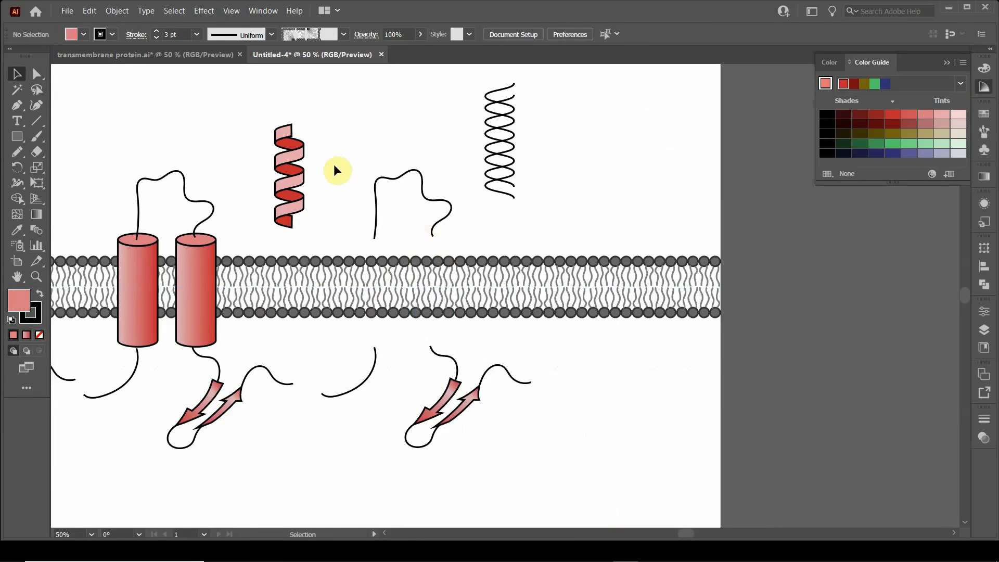
# Step: Select all pieces of the coloured helix and group them
pyautogui.click(287, 157)
pyautogui.moveTo(257, 107); pyautogui.dragTo(288, 155)
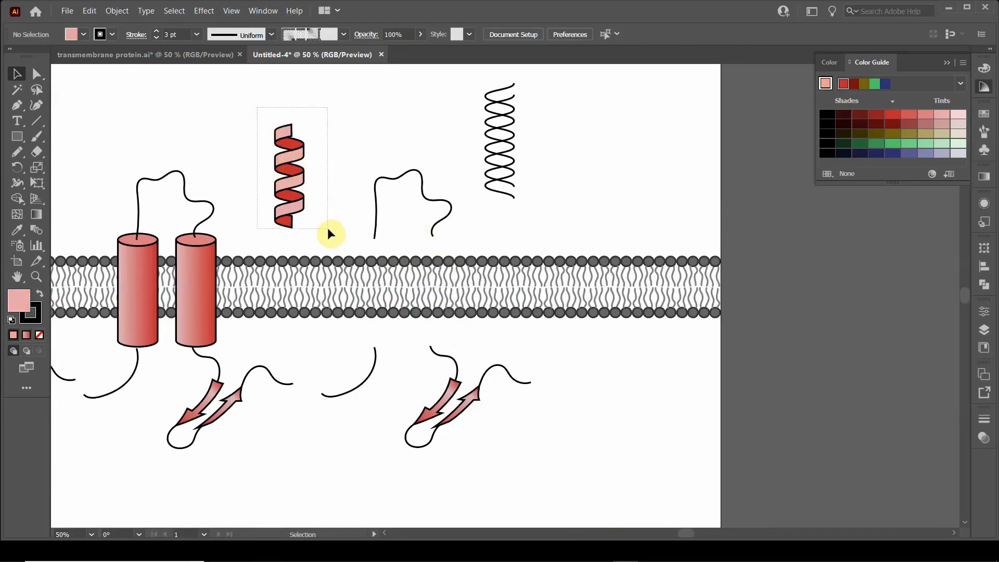
pyautogui.moveTo(328, 230); pyautogui.dragTo(327, 229)
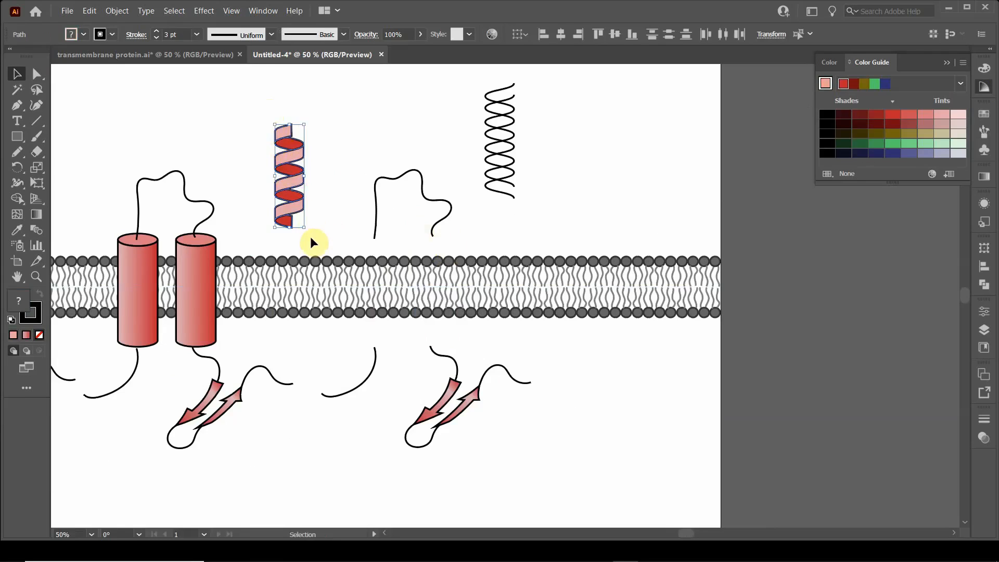
pyautogui.press('a')
pyautogui.press('v')
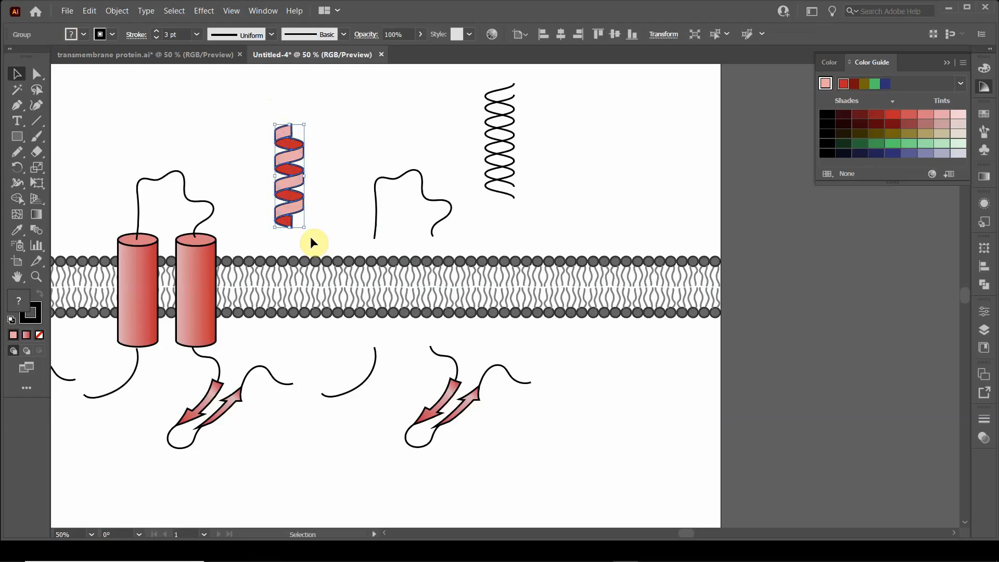
# Step: Move the helix into the membrane below the loop's left end and place a copy below the loop's right end
pyautogui.moveTo(295, 157); pyautogui.dragTo(375, 267)
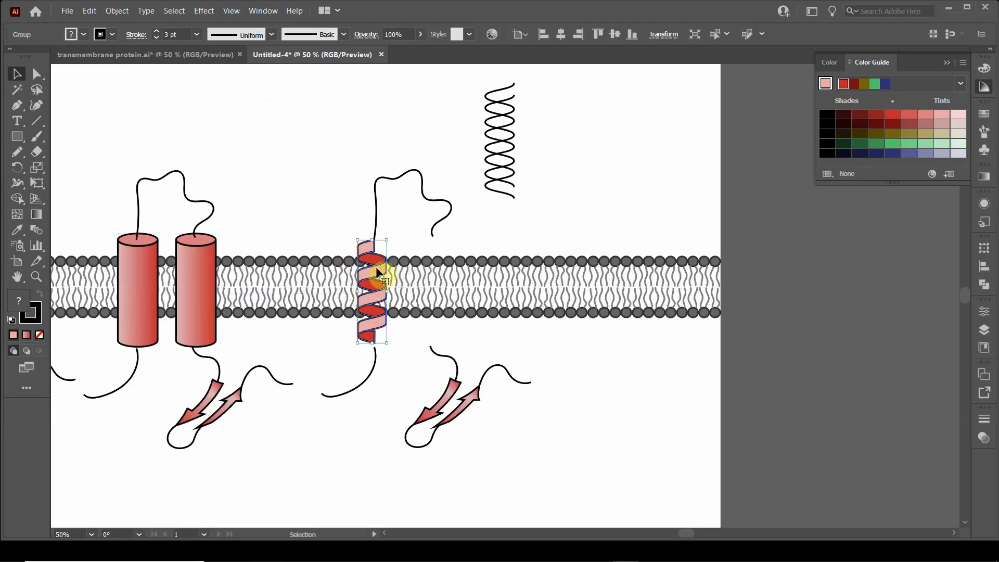
pyautogui.keyDown('alt'); pyautogui.moveTo(376, 267); pyautogui.dragTo(439, 267); pyautogui.keyUp('alt')
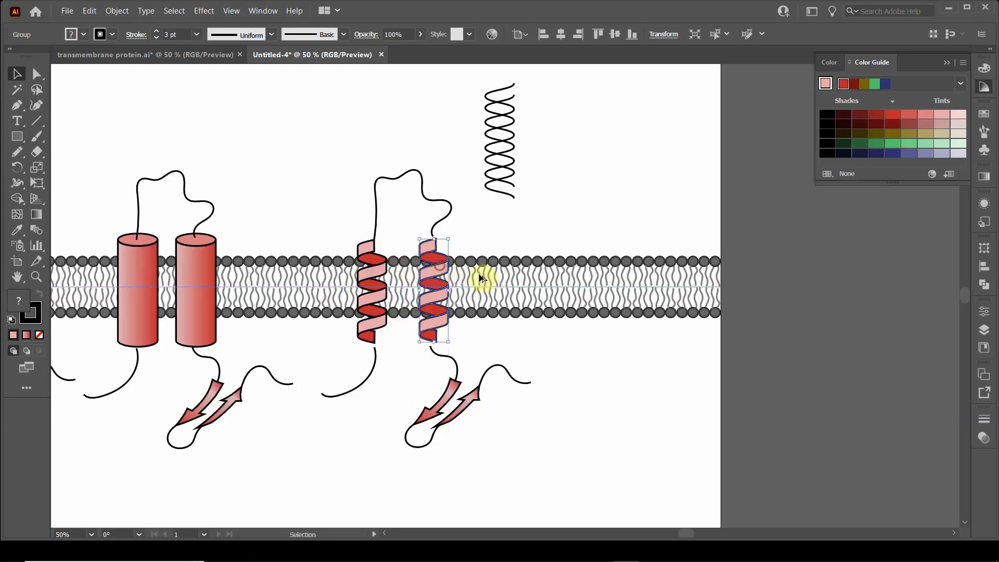
pyautogui.click(286, 163)
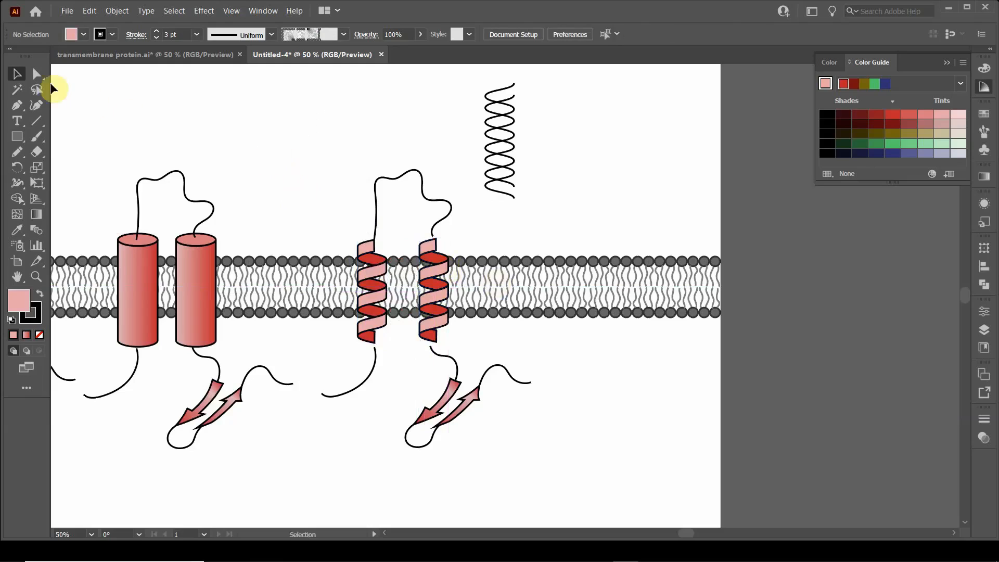
# Step: Redraw both ends of the upper loop with the Pencil so they meet the top right edges of the two helices
pyautogui.click(375, 201)
pyautogui.click(17, 151)
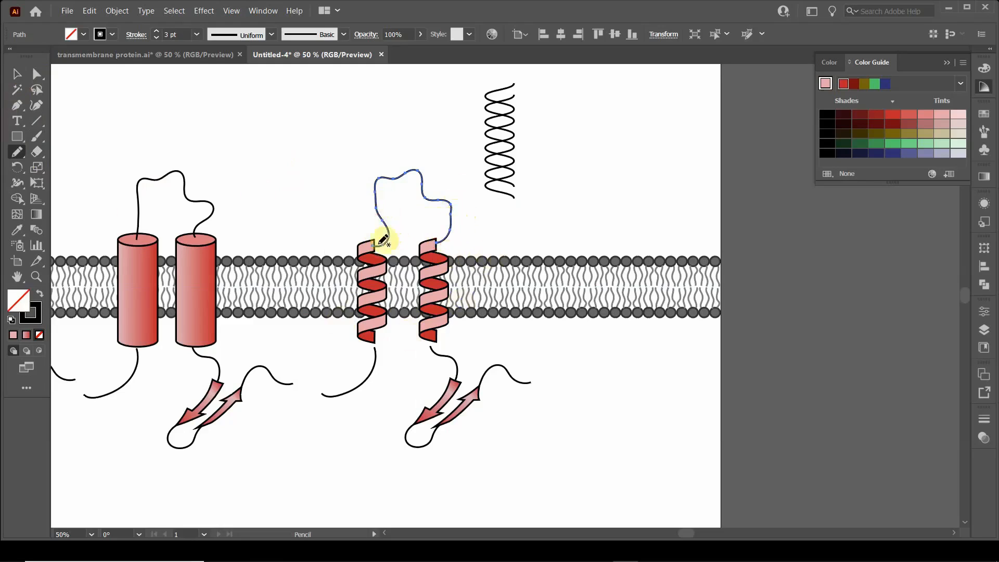
pyautogui.click(17, 74)
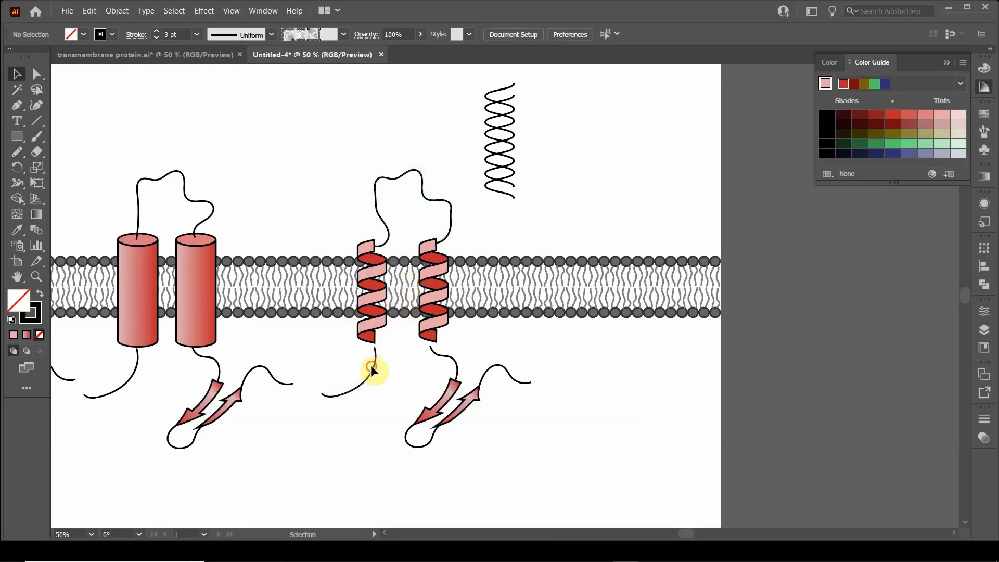
# Step: Redraw the lower left tail with the Pencil so it curves into the bottom right edge of the left helix
pyautogui.moveTo(371, 365); pyautogui.dragTo(386, 363)
pyautogui.click(14, 154)
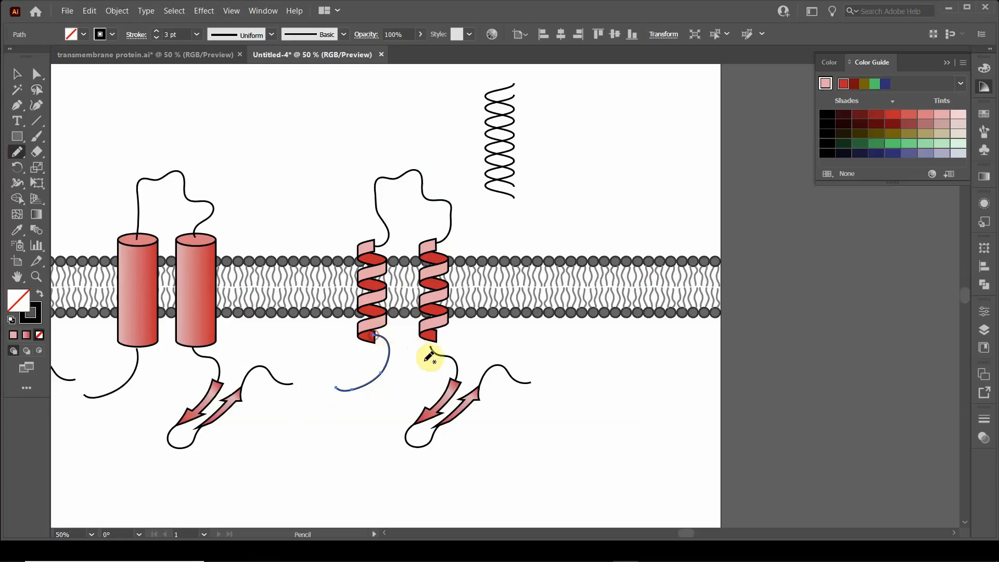
pyautogui.click(17, 74)
pyautogui.click(301, 133)
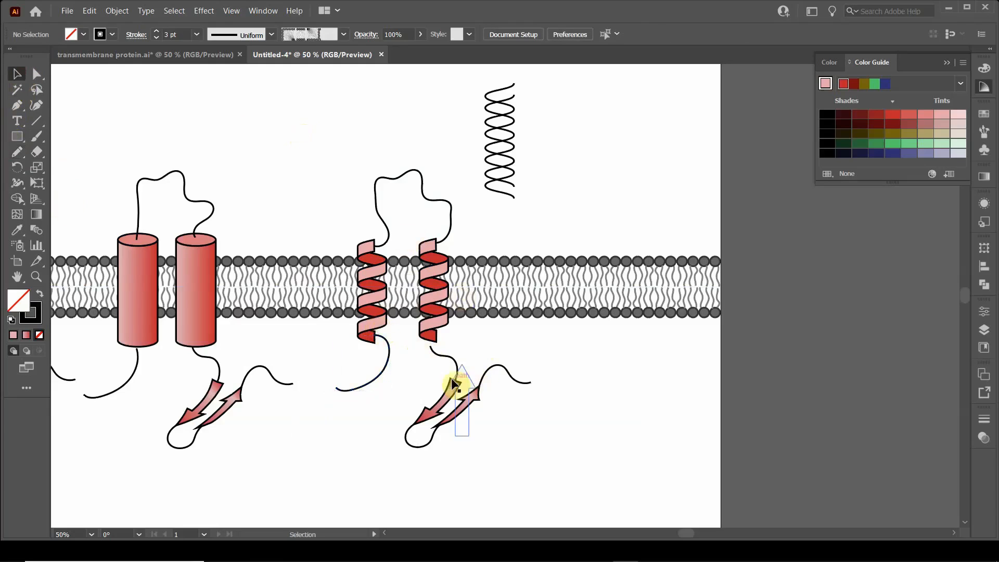
# Step: Redraw the line above the downward arrow with the Pencil so it joins the bottom of the right helix, and deselect it
pyautogui.click(445, 354)
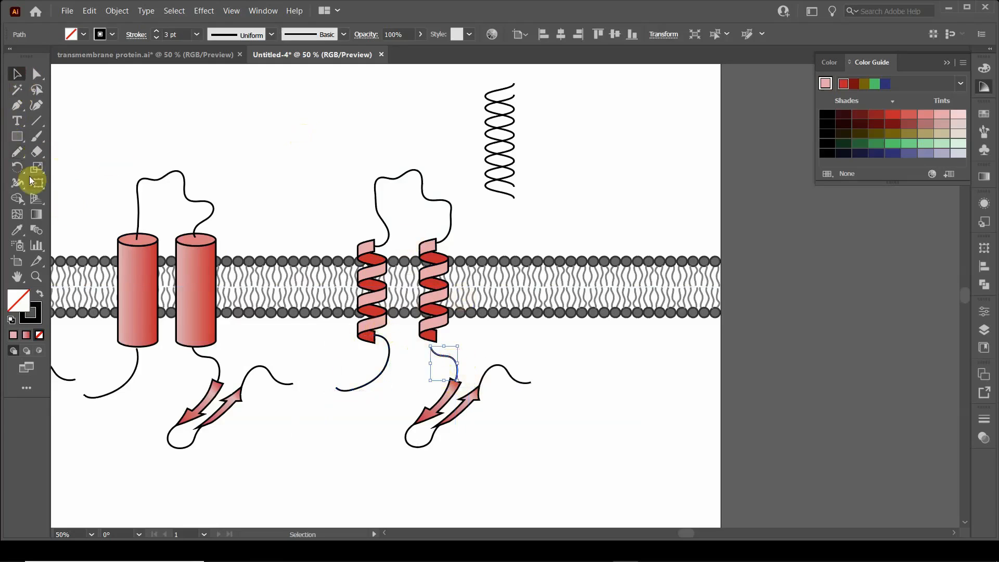
pyautogui.click(17, 151)
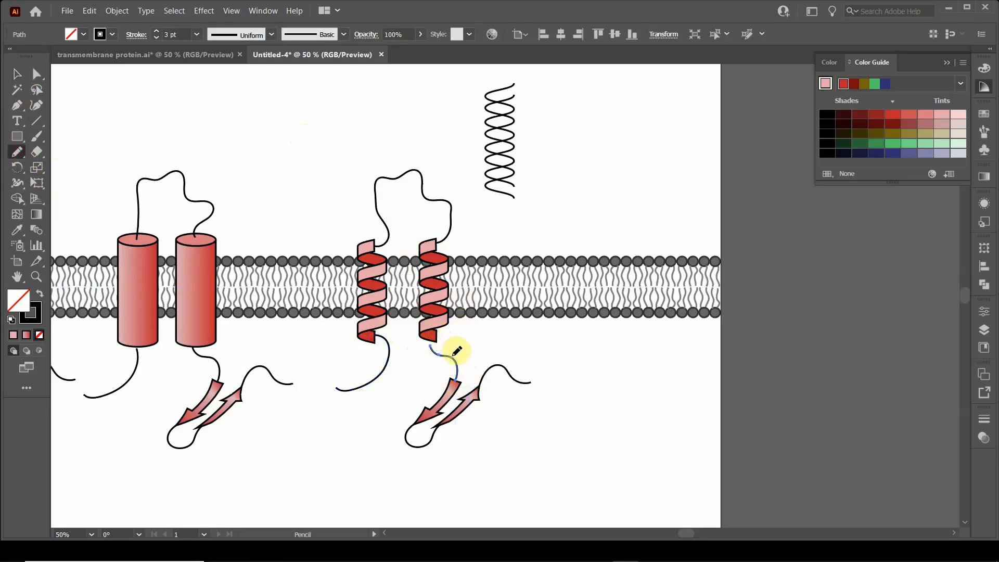
pyautogui.moveTo(452, 357); pyautogui.dragTo(437, 335)
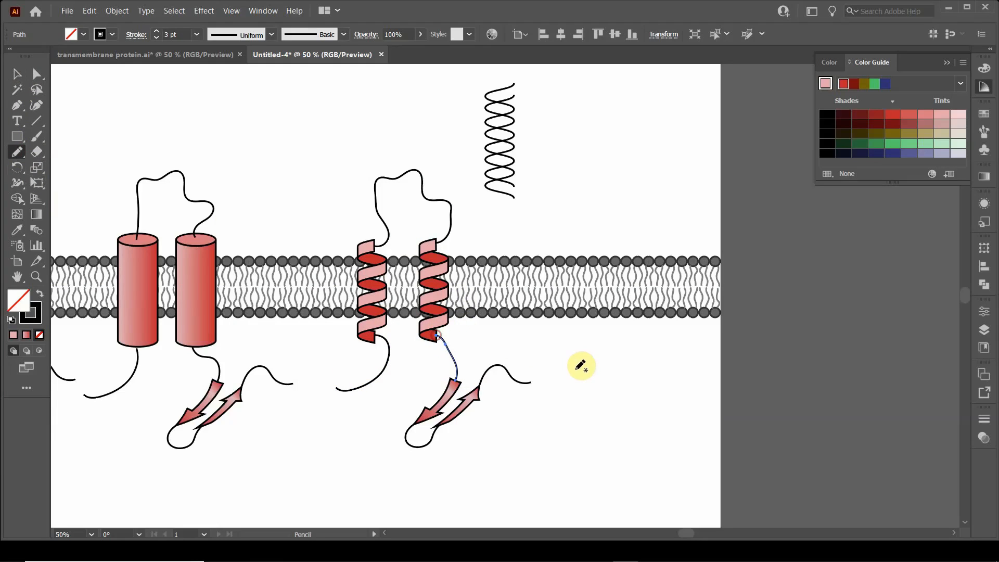
pyautogui.click(16, 75)
pyautogui.click(306, 119)
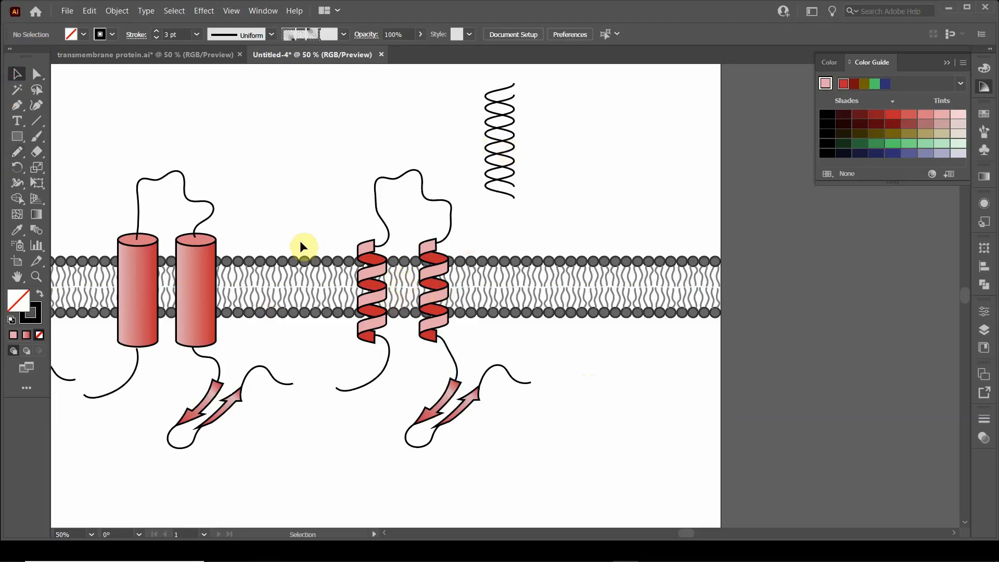
# Step: Select the helix protein without the membrane and place a copy of it further right along the membrane
pyautogui.scroll(-1, 299, 240)
pyautogui.moveTo(269, 212); pyautogui.dragTo(369, 255)
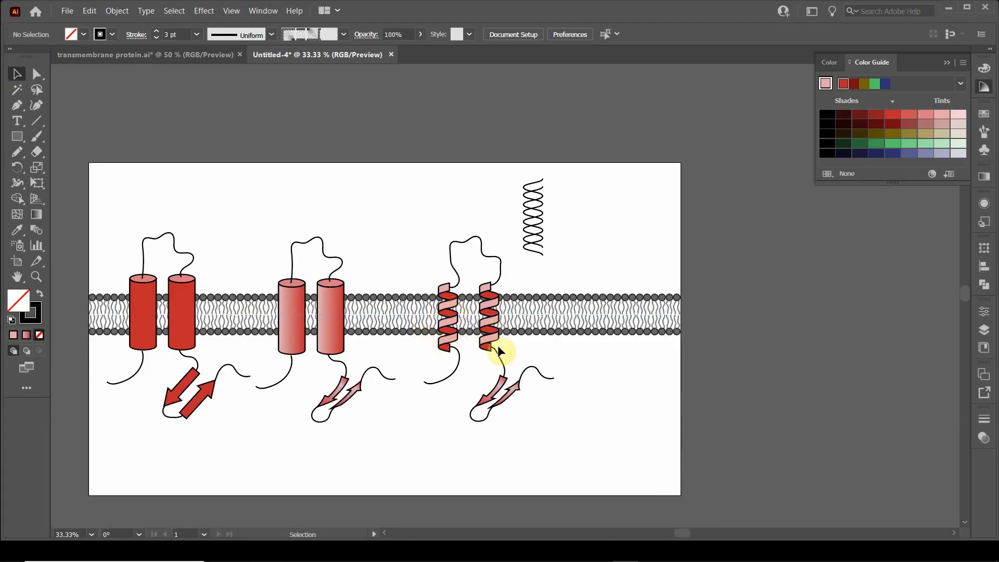
pyautogui.scroll(2, 506, 371)
pyautogui.hscroll(3, 433, 368)
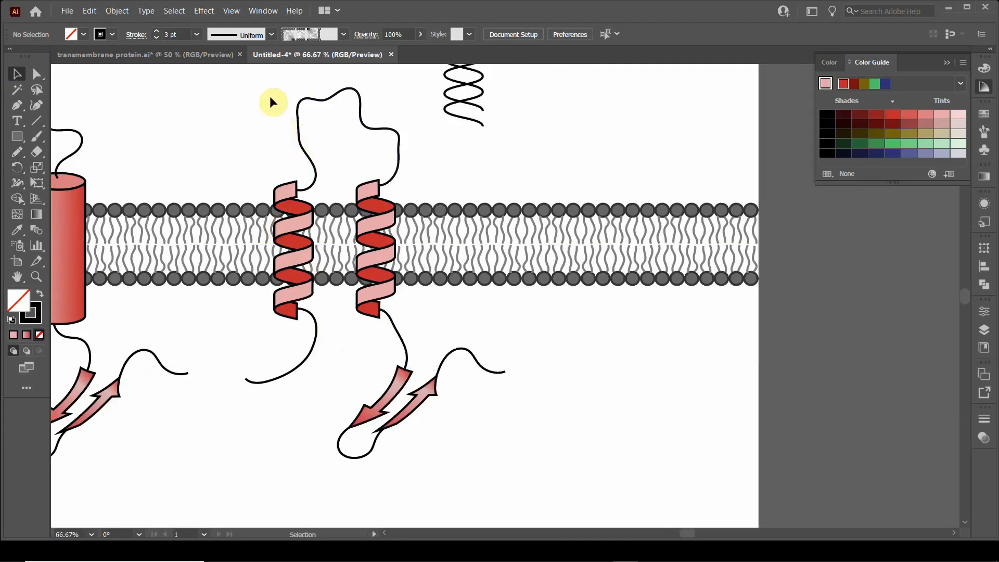
pyautogui.moveTo(258, 100); pyautogui.dragTo(426, 470)
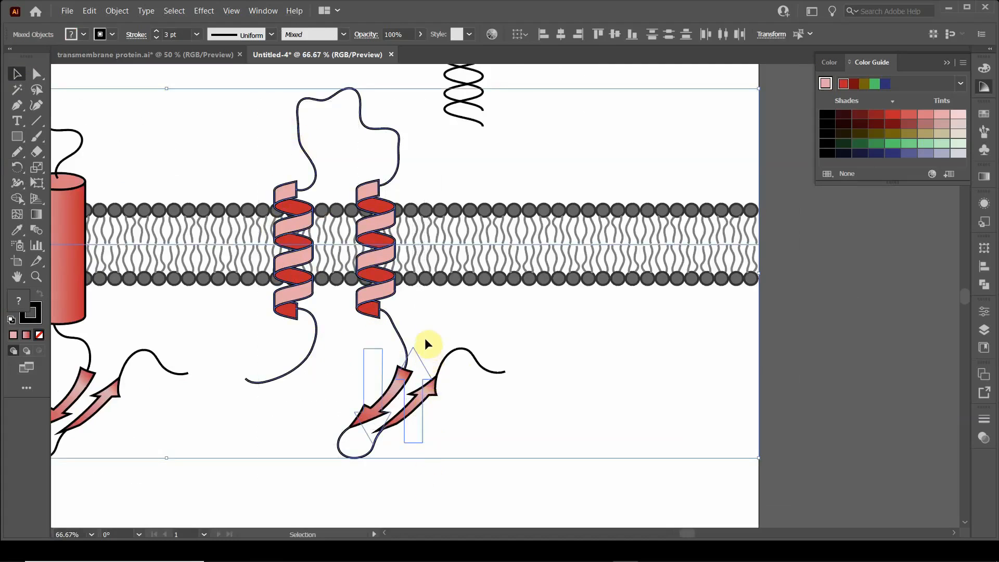
pyautogui.keyDown('shift'); pyautogui.click(447, 247); pyautogui.keyUp('shift')
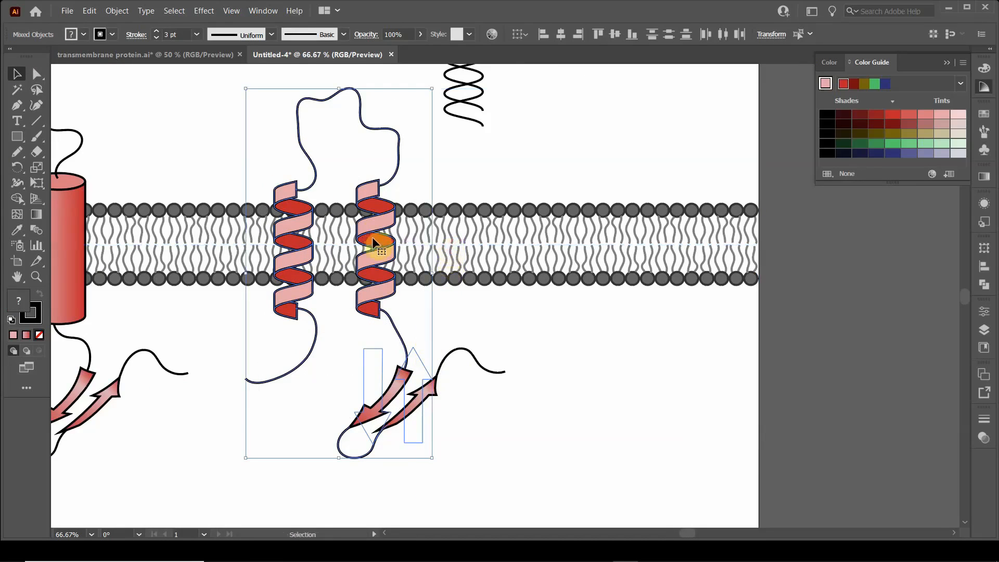
pyautogui.moveTo(367, 221); pyautogui.dragTo(654, 225)
pyautogui.click(508, 442)
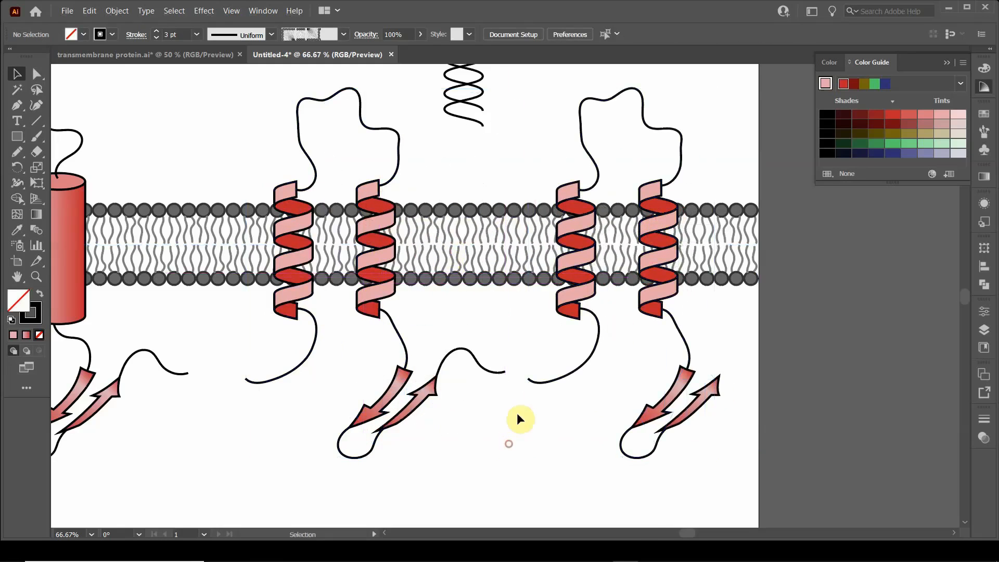
# Step: Ungroup the two helices of the copied protein and deselect them
pyautogui.moveTo(515, 417); pyautogui.dragTo(384, 435)
pyautogui.scroll(1, 469, 356)
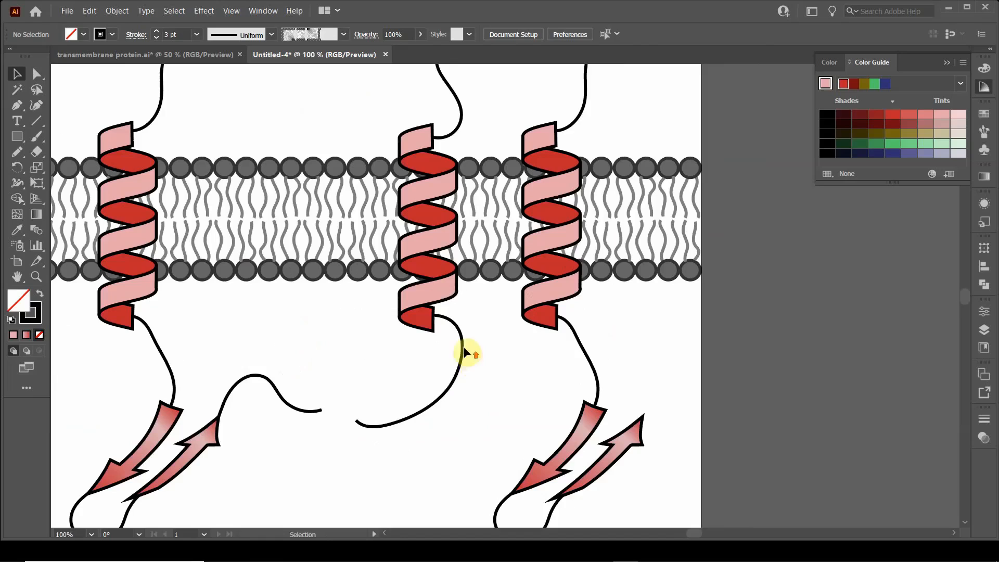
pyautogui.click(444, 289)
pyautogui.rightClick(436, 293)
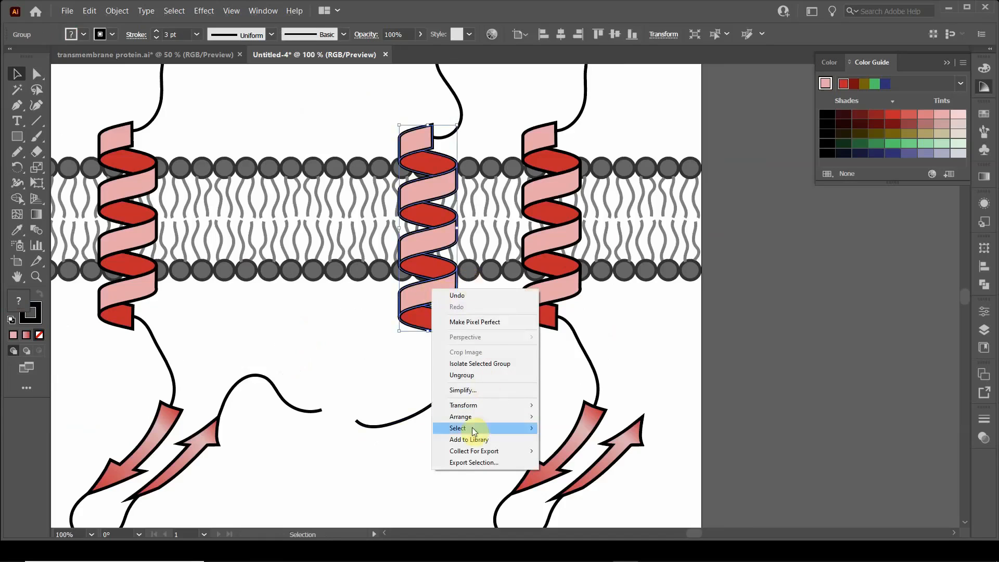
pyautogui.click(473, 372)
pyautogui.click(548, 311)
pyautogui.rightClick(552, 295)
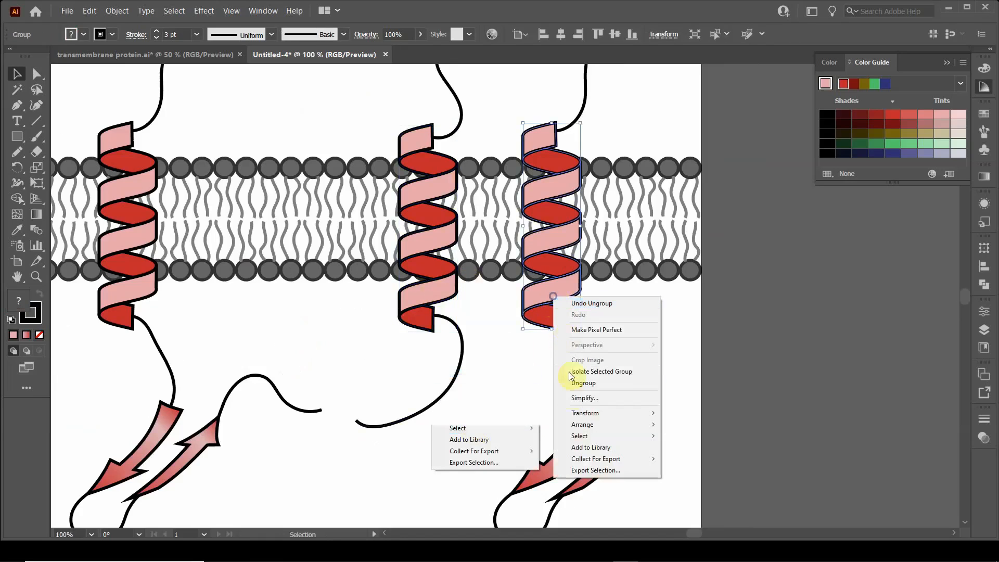
pyautogui.click(265, 319)
pyautogui.hotkey('ctrl', 'z')
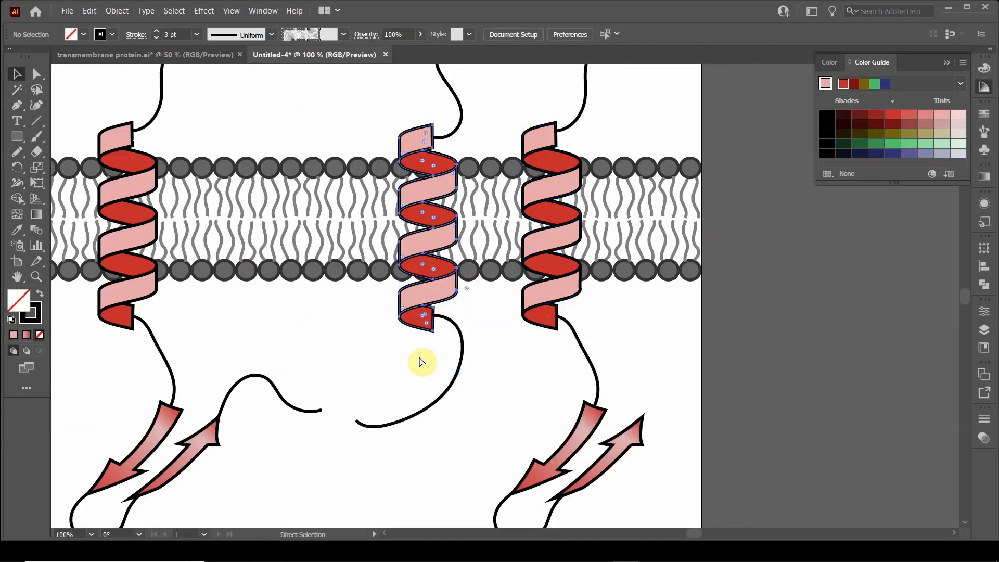
# Step: Fill all the pink bands of both helices in the rightmost protein copy with the pink-to-red linear gradient, and deselect them
pyautogui.click(200, 317)
pyautogui.click(37, 73)
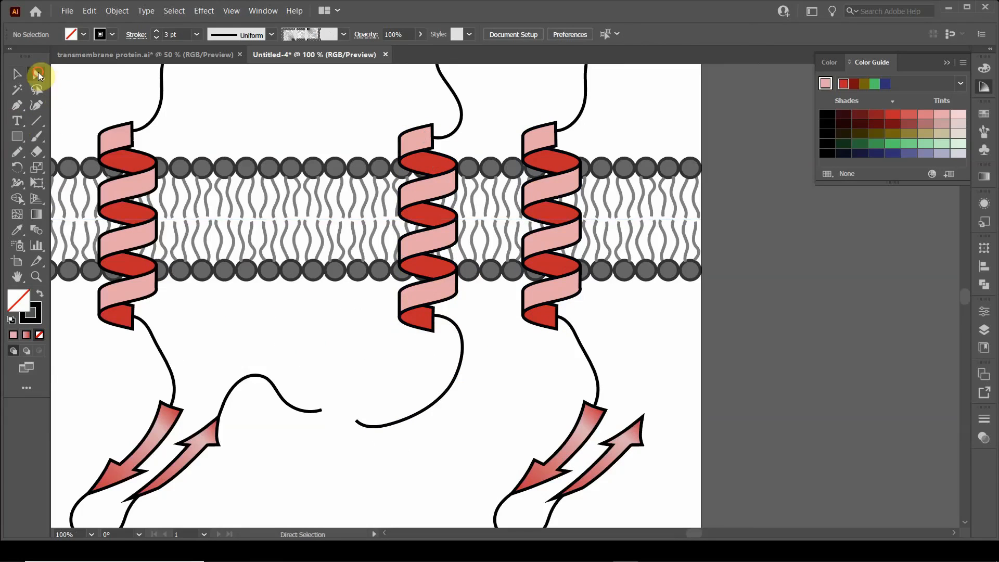
pyautogui.click(426, 303)
pyautogui.click(426, 303)
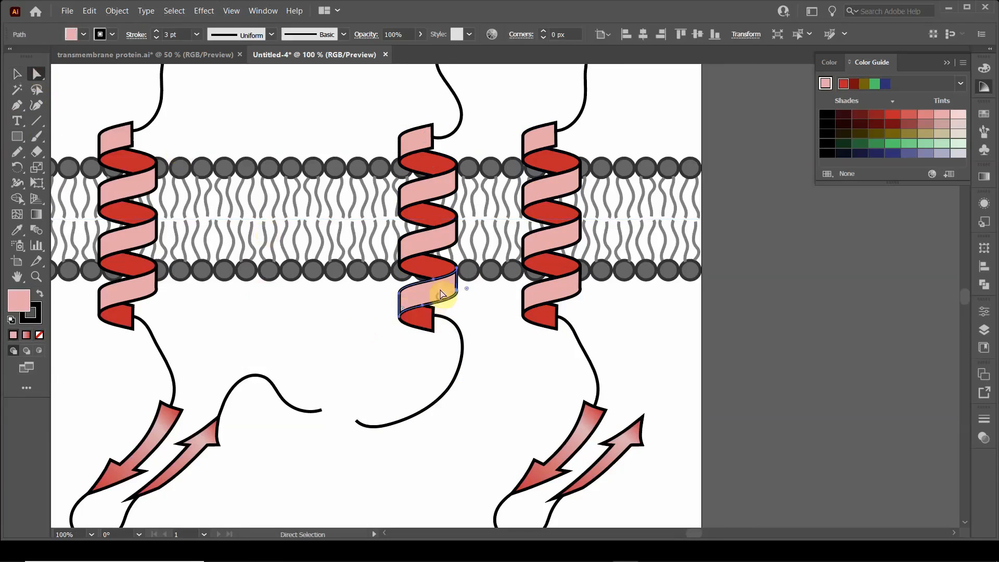
pyautogui.keyDown('shift'); pyautogui.click(444, 242); pyautogui.keyUp('shift')
pyautogui.keyDown('shift'); pyautogui.click(433, 198); pyautogui.keyUp('shift')
pyautogui.keyDown('shift'); pyautogui.click(417, 146); pyautogui.keyUp('shift')
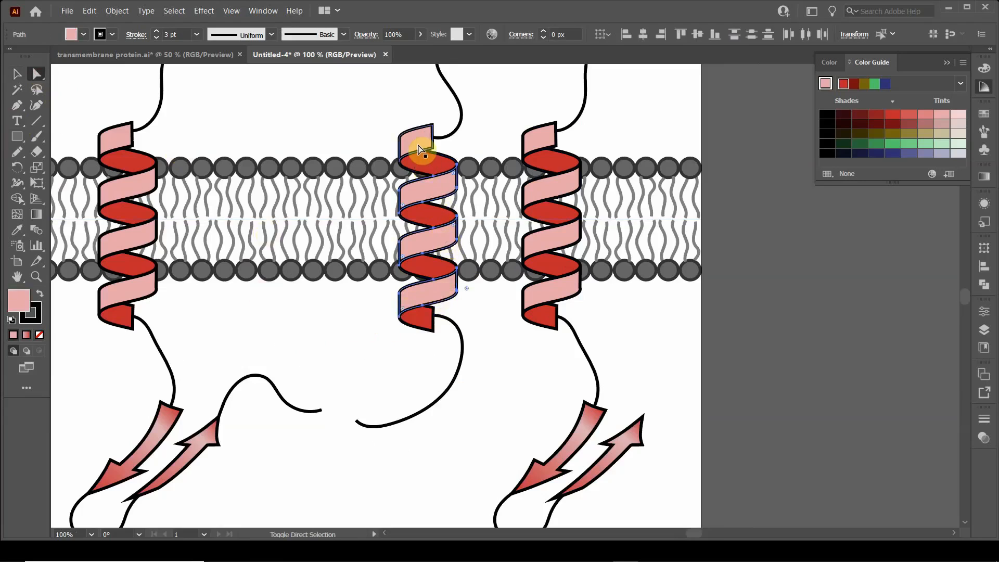
pyautogui.keyDown('shift'); pyautogui.click(541, 297); pyautogui.keyUp('shift')
pyautogui.keyDown('shift'); pyautogui.click(547, 240); pyautogui.keyUp('shift')
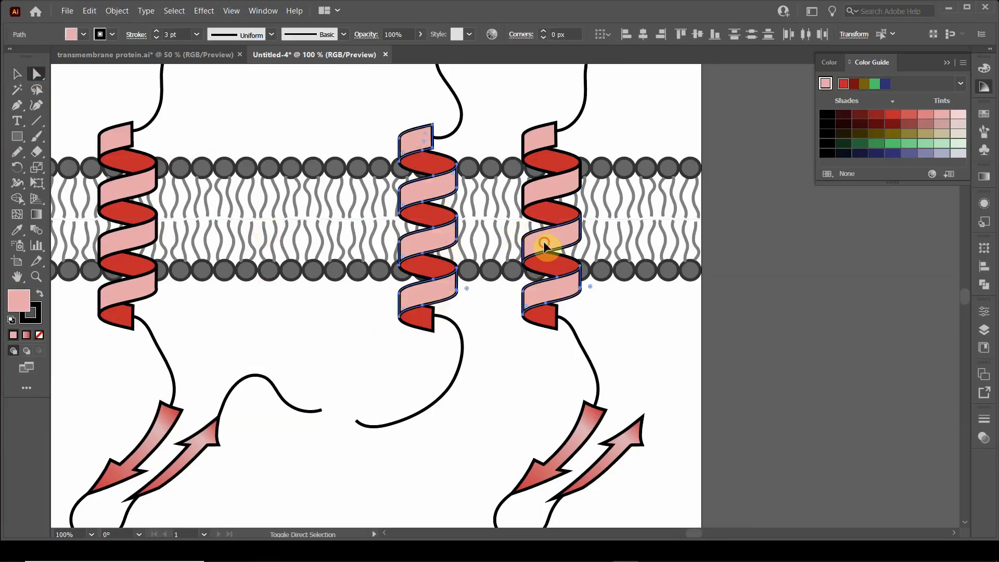
pyautogui.keyDown('shift'); pyautogui.click(547, 196); pyautogui.keyUp('shift')
pyautogui.keyDown('shift'); pyautogui.click(539, 138); pyautogui.keyUp('shift')
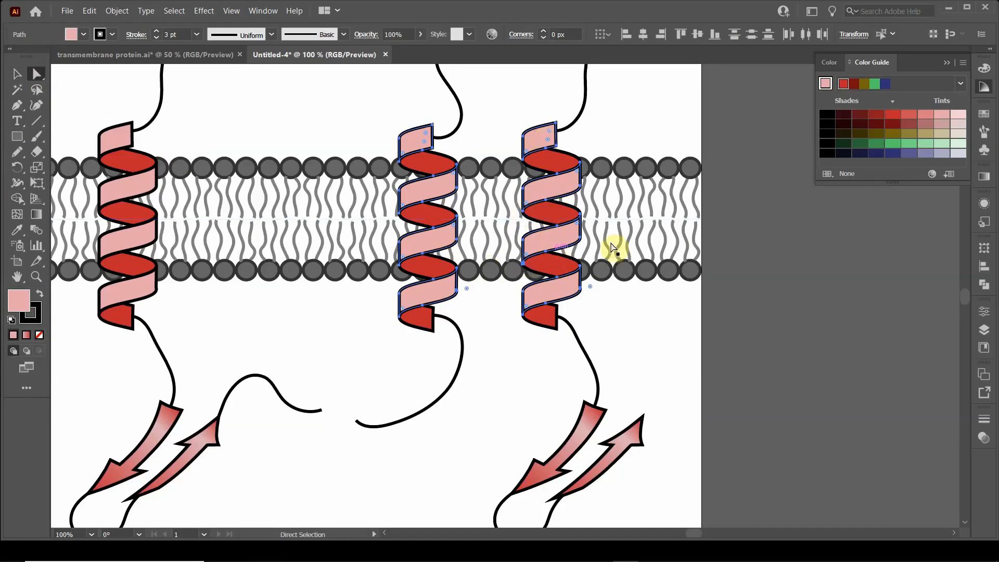
pyautogui.click(984, 177)
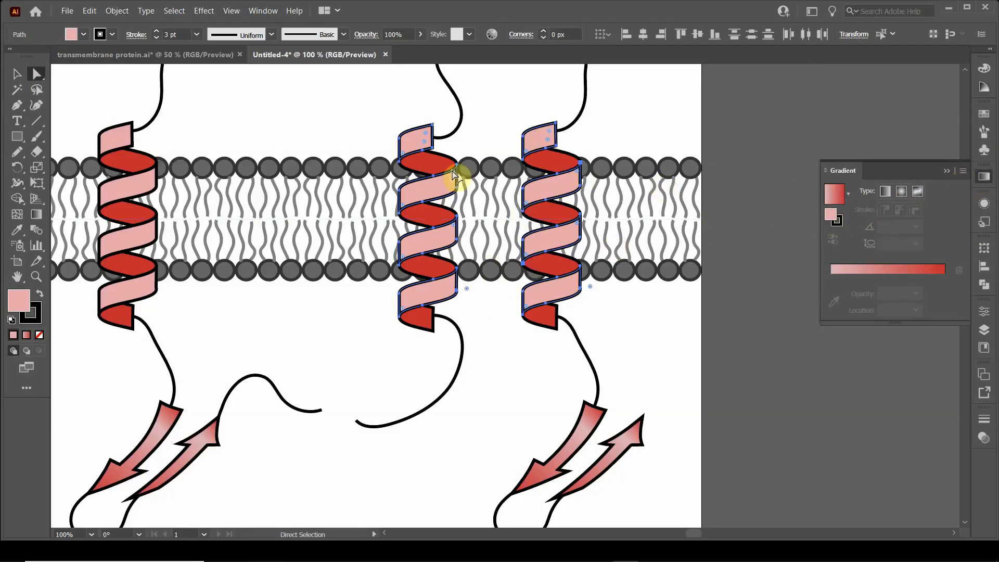
pyautogui.click(13, 75)
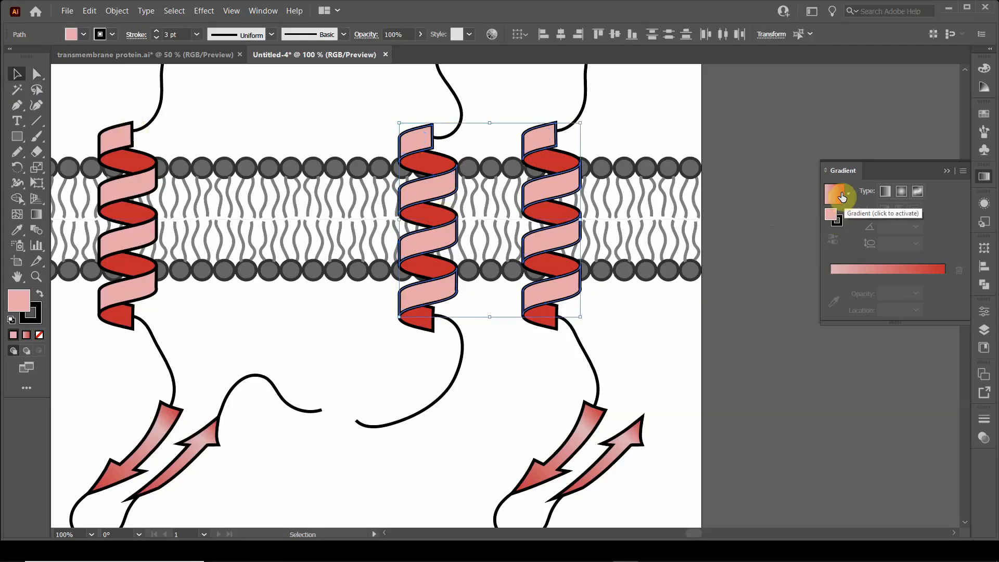
pyautogui.click(887, 192)
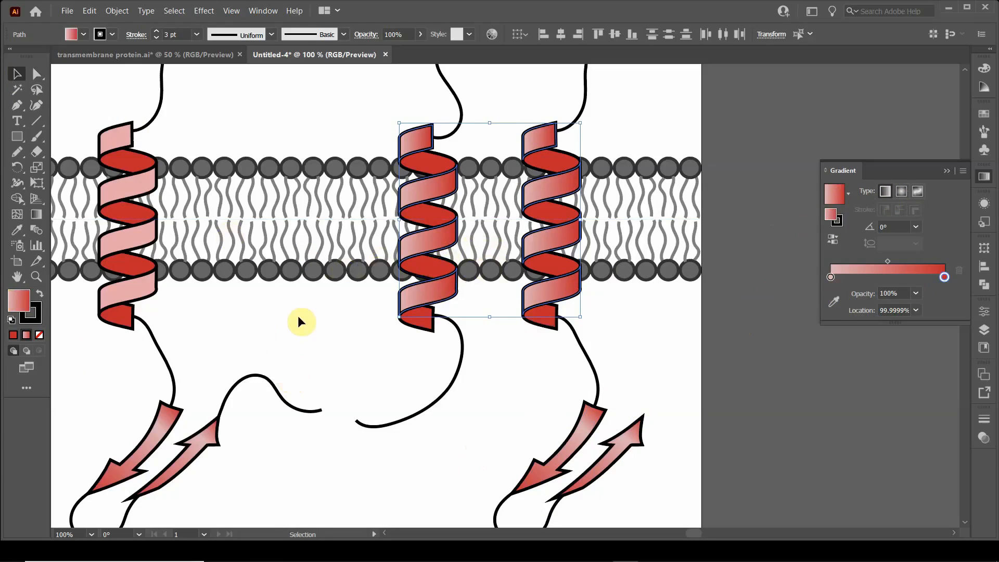
pyautogui.hotkey('ctrl', '-')
pyautogui.moveTo(302, 320); pyautogui.dragTo(513, 331)
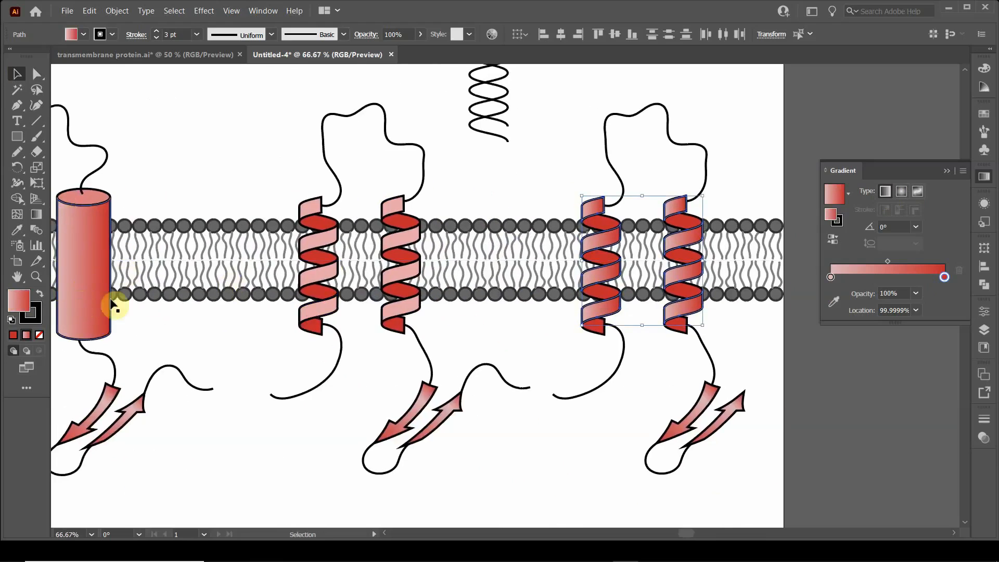
pyautogui.click(522, 171)
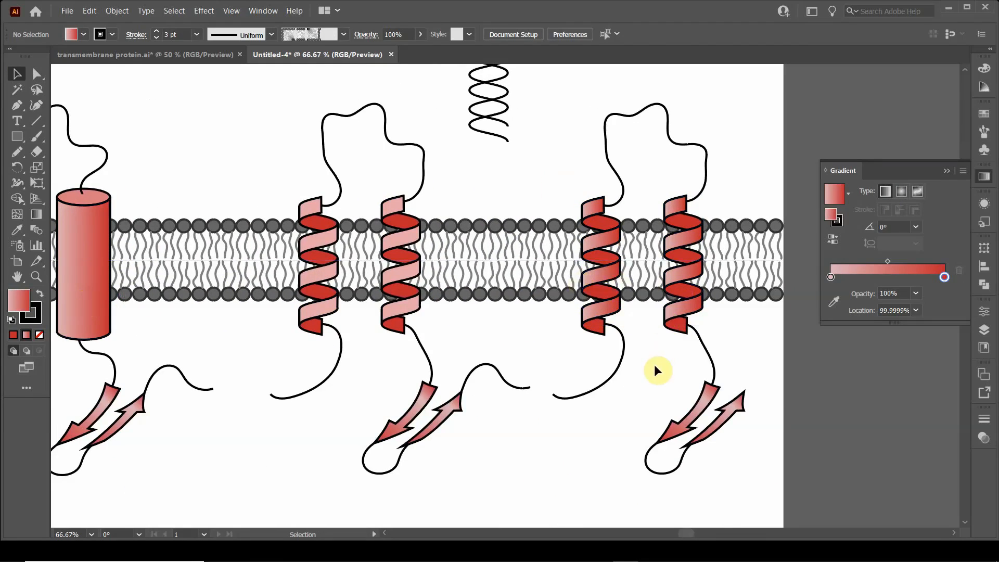
pyautogui.scroll(-2, 660, 360)
pyautogui.scroll(1, 661, 360)
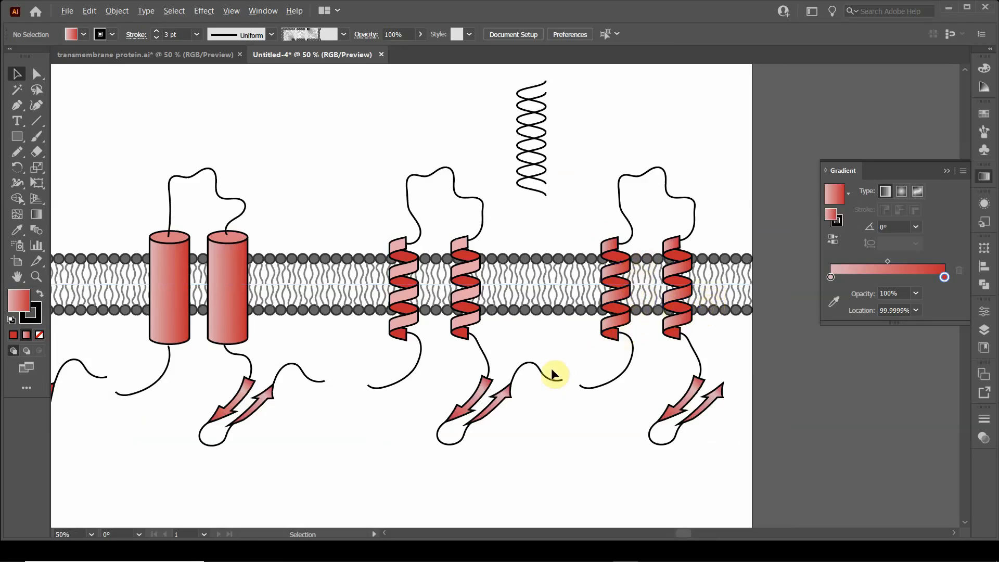
pyautogui.scroll(-1, 553, 373)
pyautogui.moveTo(324, 378); pyautogui.dragTo(403, 393)
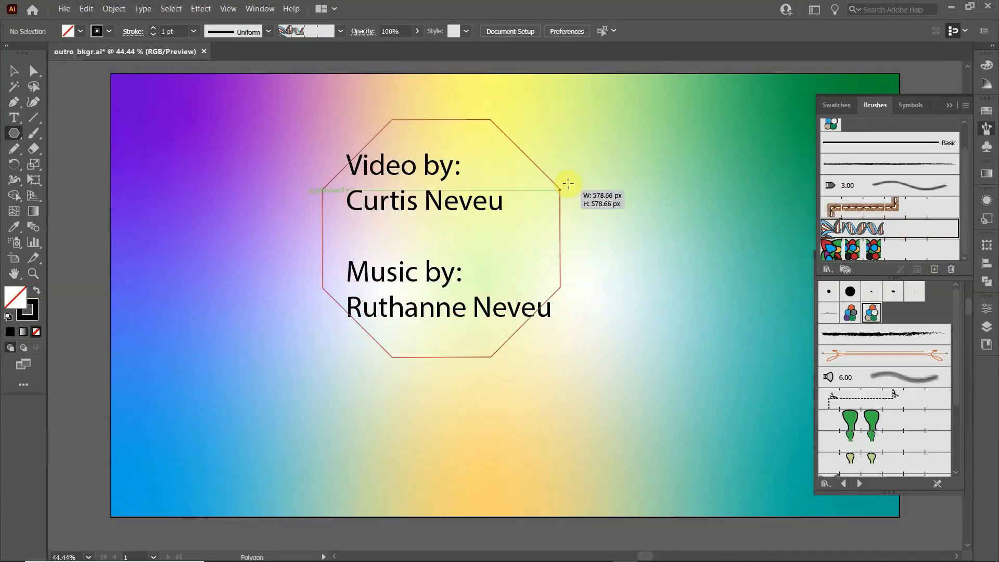
# Step: In the outro background document, draw a four-sided polygon around the credits text and apply the DNA helix pattern brush to it
pyautogui.moveTo(568, 187)
pyautogui.mouseDown()
pyautogui.moveTo(591, 176)
pyautogui.moveTo(653, 242)
pyautogui.mouseUp()
pyautogui.click(896, 230)
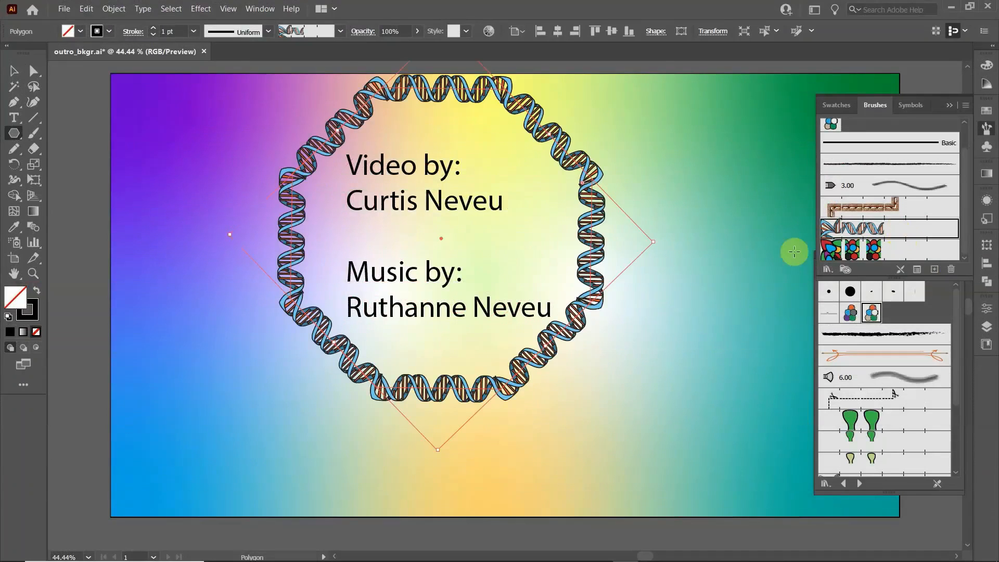